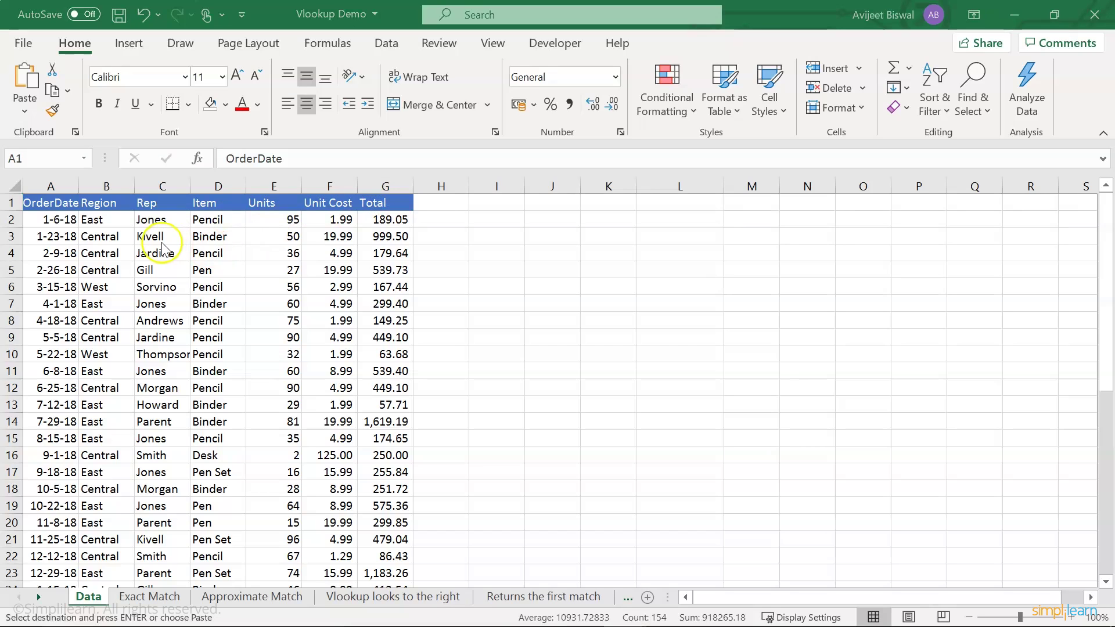
- Examine the order table on the Data sheet, covering the OrderDate to Total columns
click(55, 203)
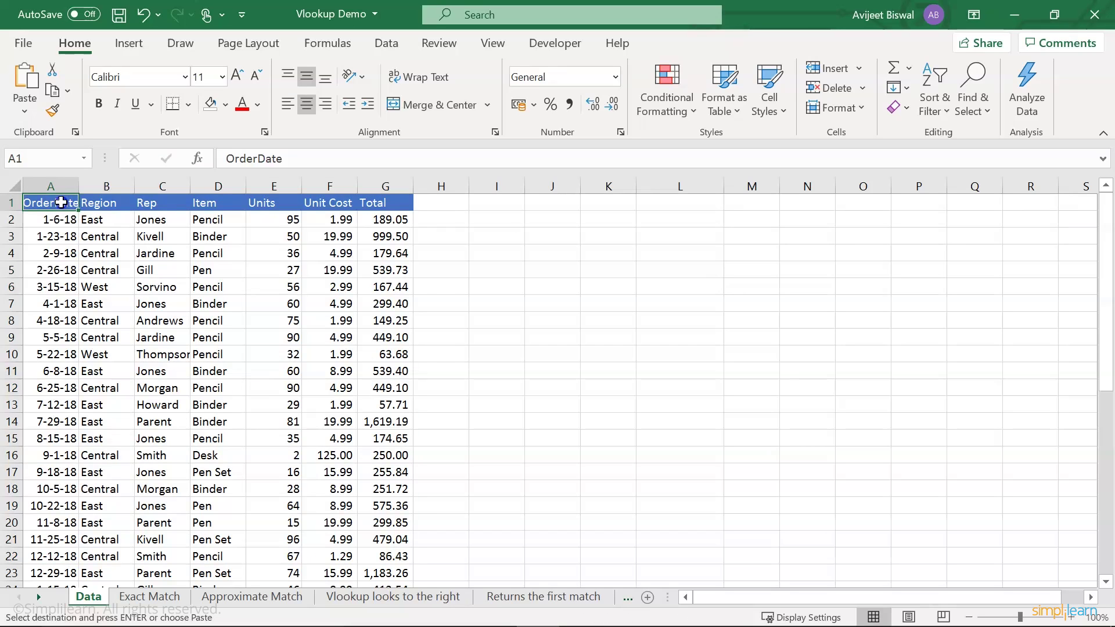
drag(55, 203, 395, 436)
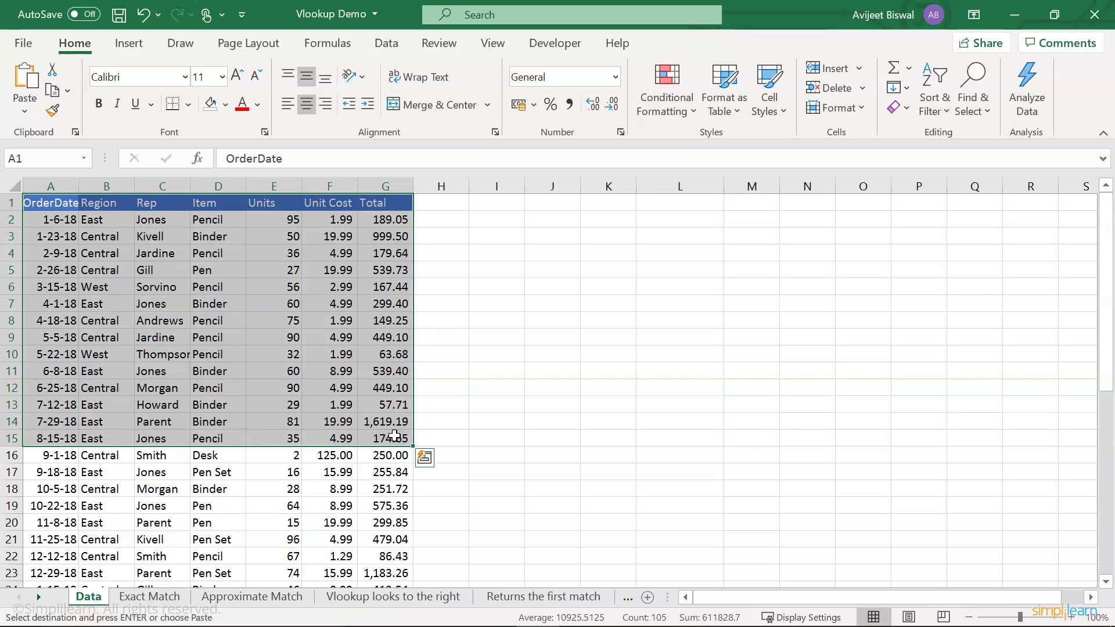
click(448, 403)
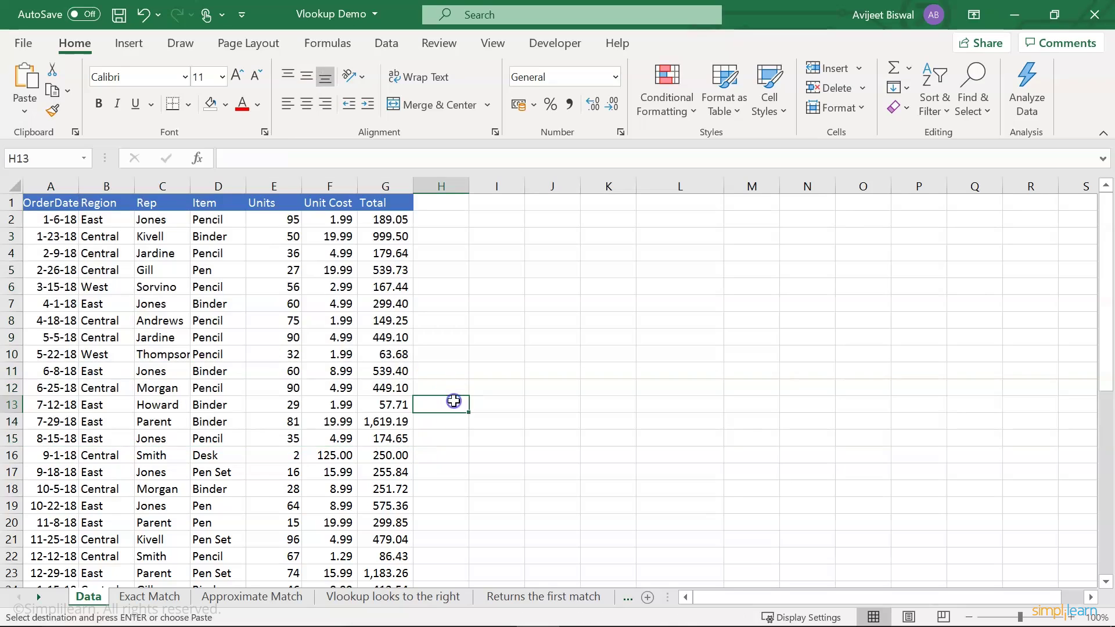
- Open the Exact Match sheet and examine its full order table, the smaller copy beside it and the question in J14
click(149, 597)
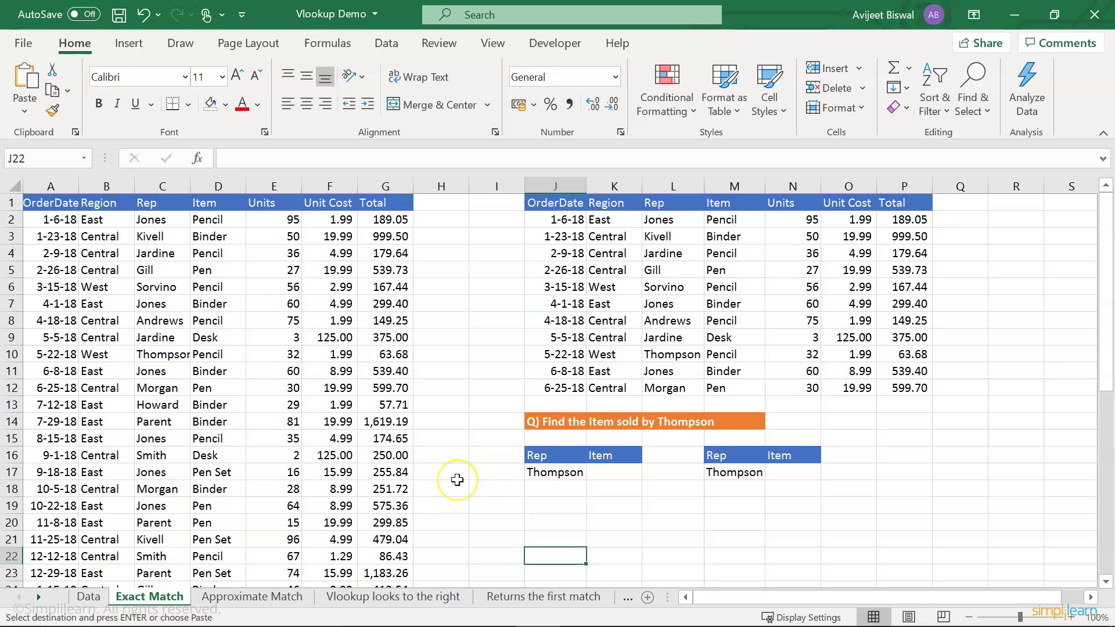
drag(569, 206, 904, 393)
drag(56, 204, 388, 384)
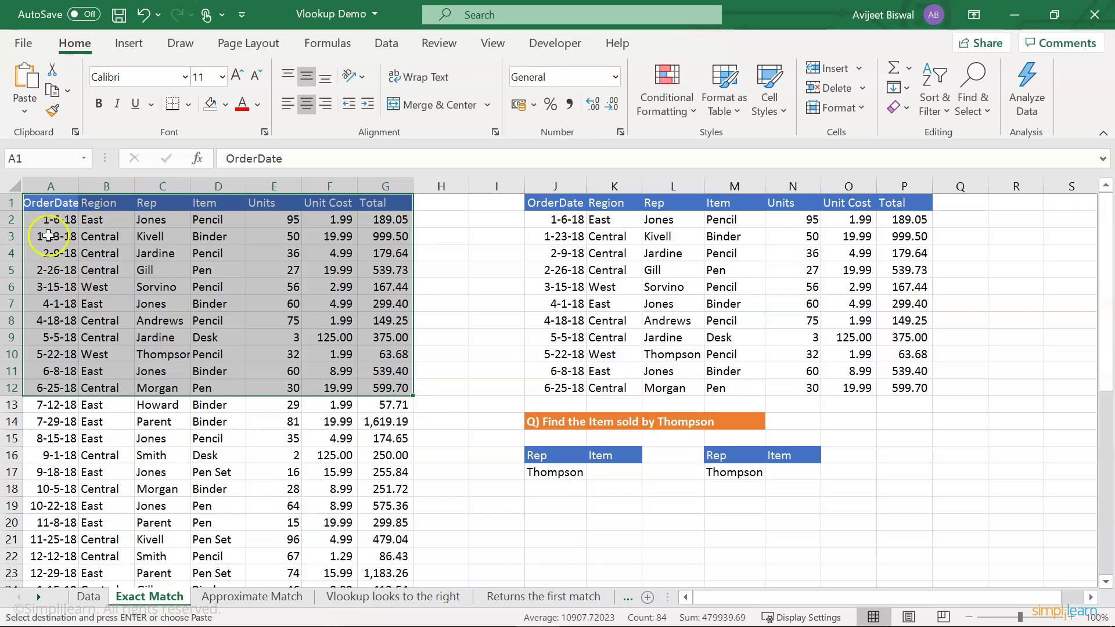
click(43, 219)
drag(44, 219, 391, 388)
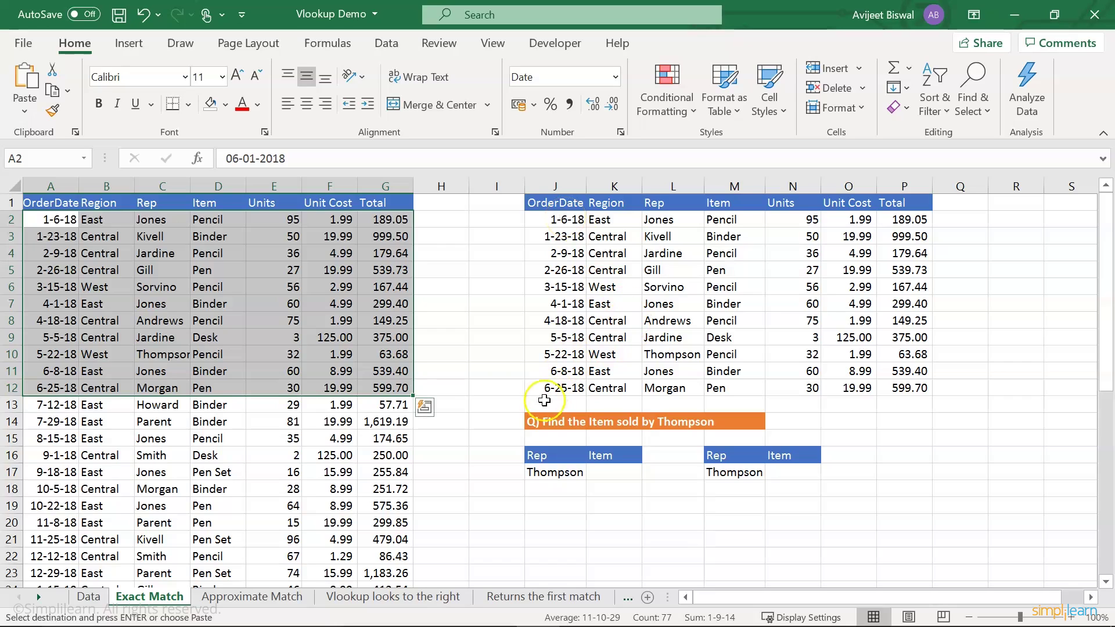
click(534, 437)
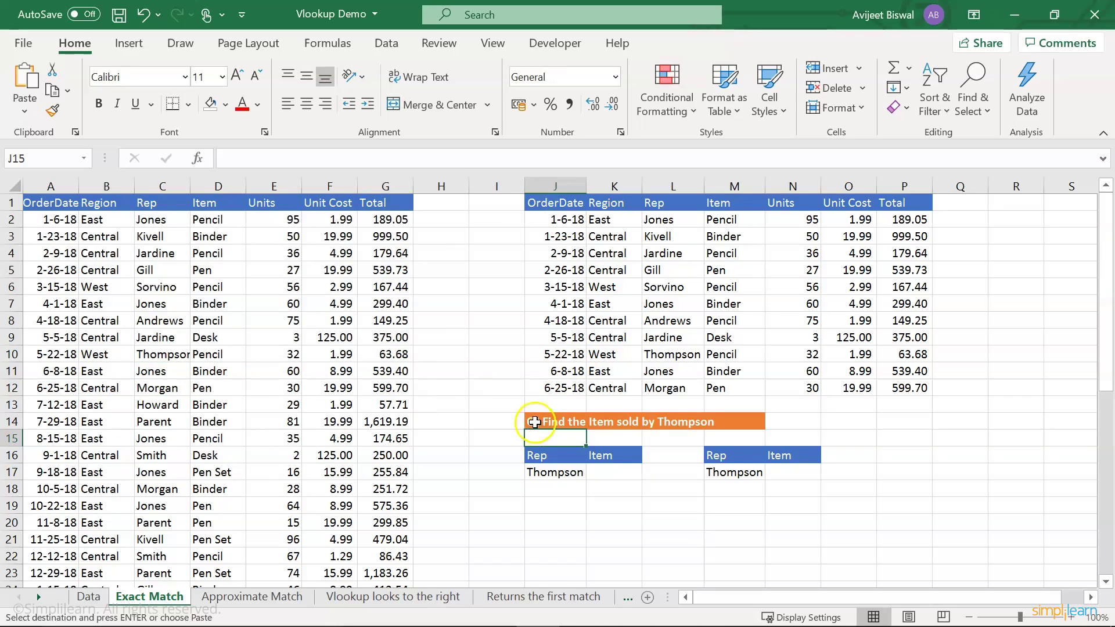
click(535, 423)
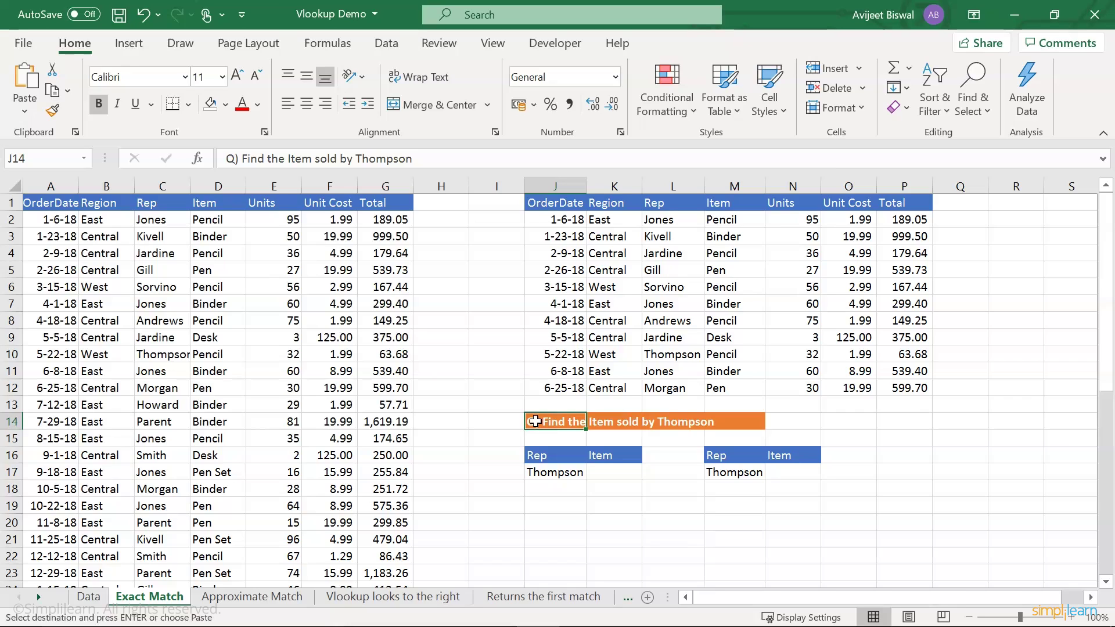
- Examine the smaller table J1:P12, its Rep column, the rep and item in row 10, and the lookup rep in J17
drag(538, 205, 916, 388)
click(607, 336)
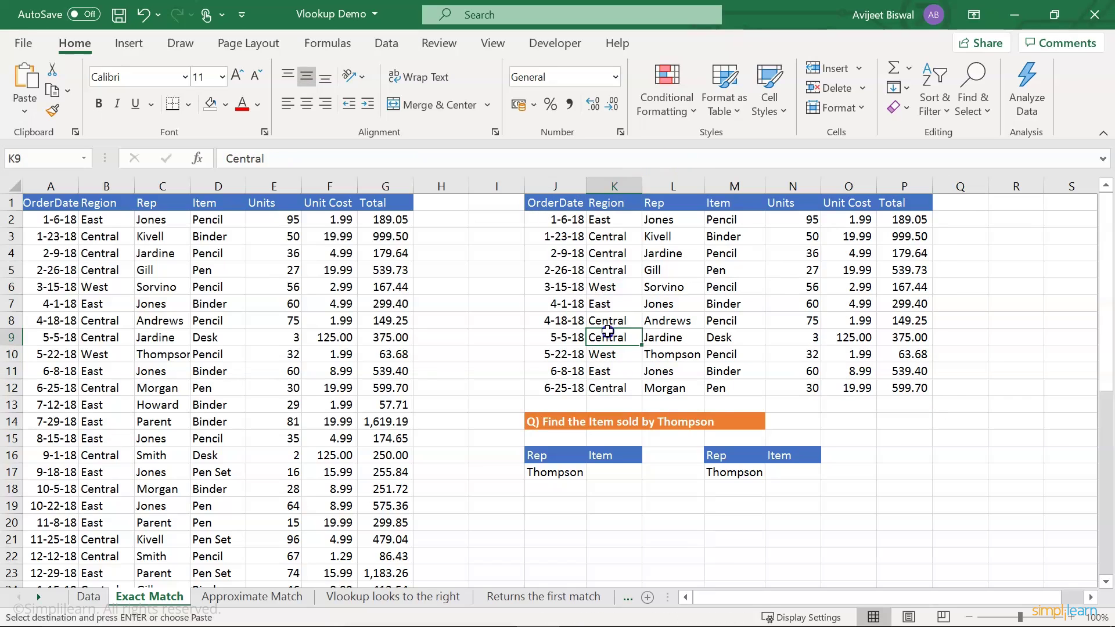
click(686, 202)
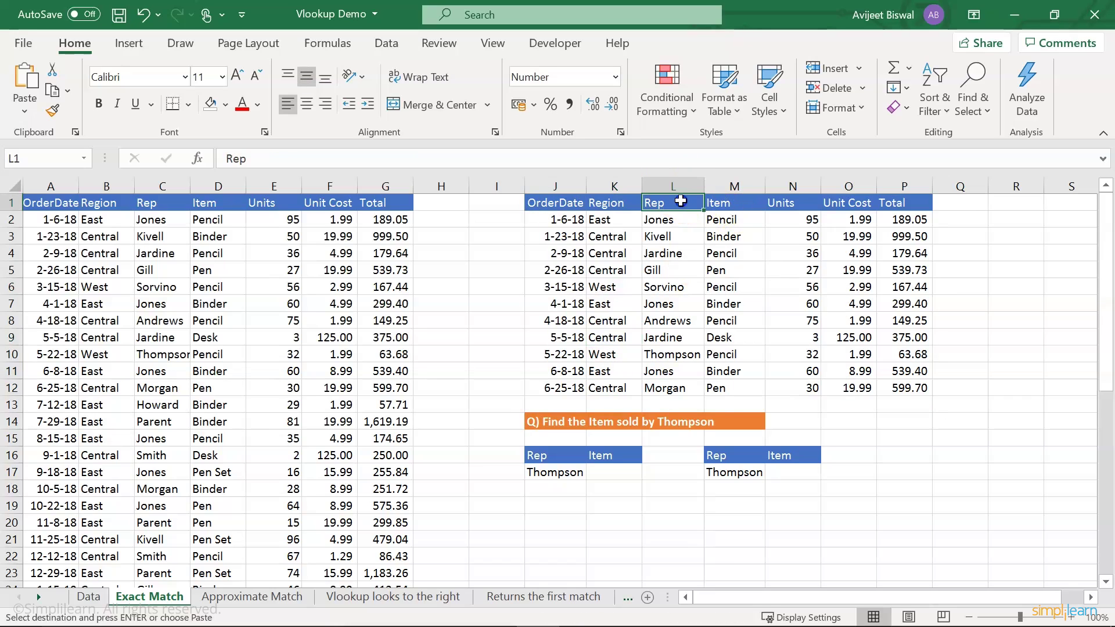
click(675, 354)
click(681, 357)
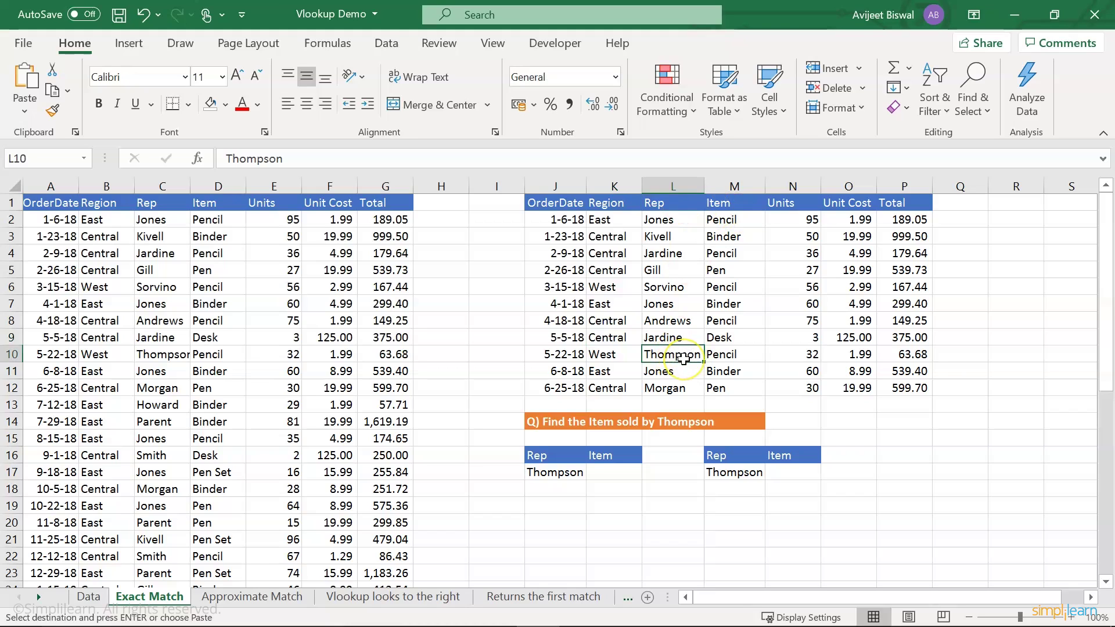
click(691, 357)
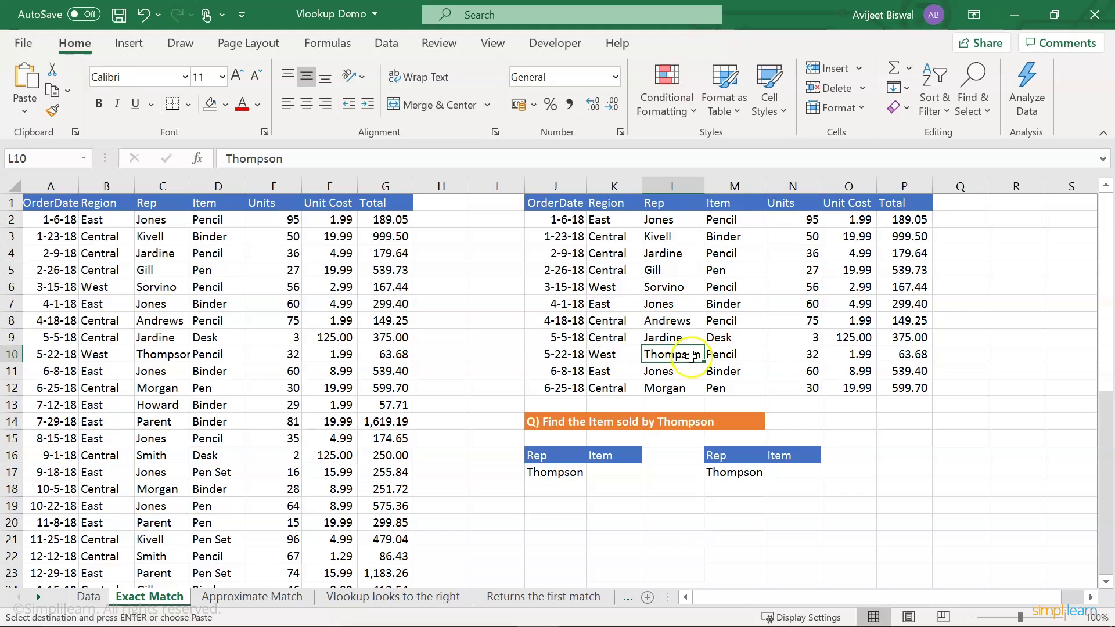
click(729, 355)
click(735, 354)
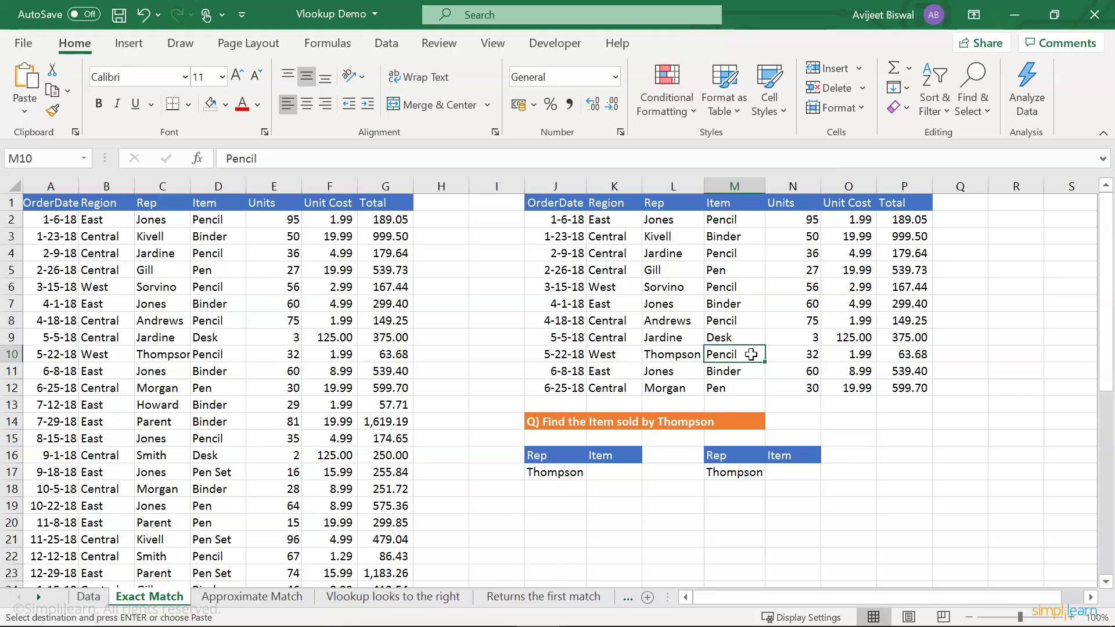
click(559, 473)
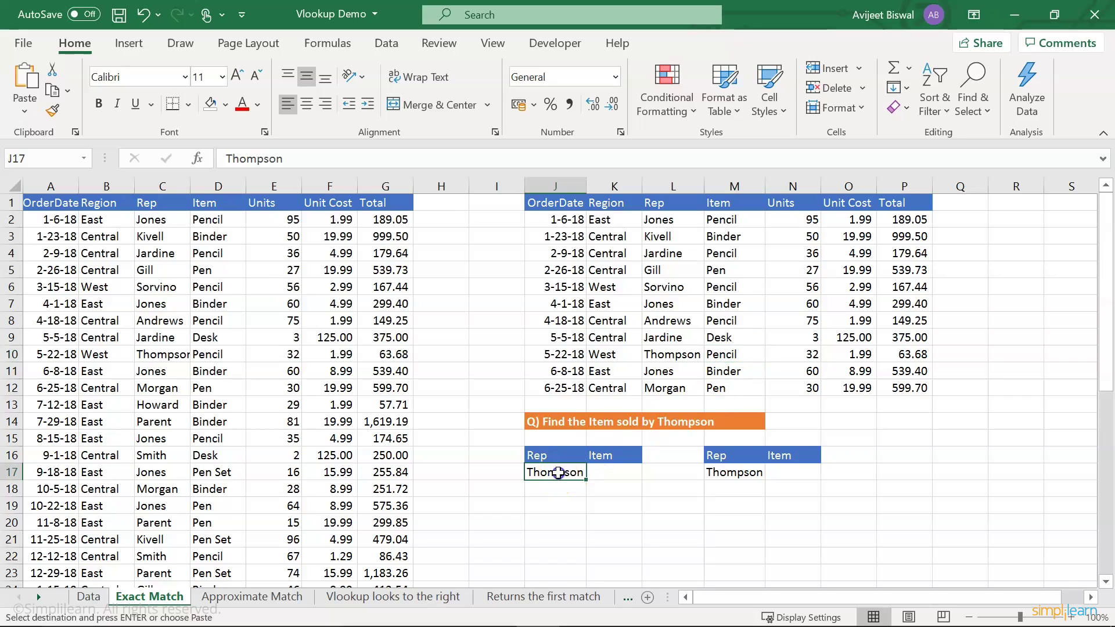
- Start a VLOOKUP formula in the empty Item cell K17 with J17 as the lookup value
click(605, 474)
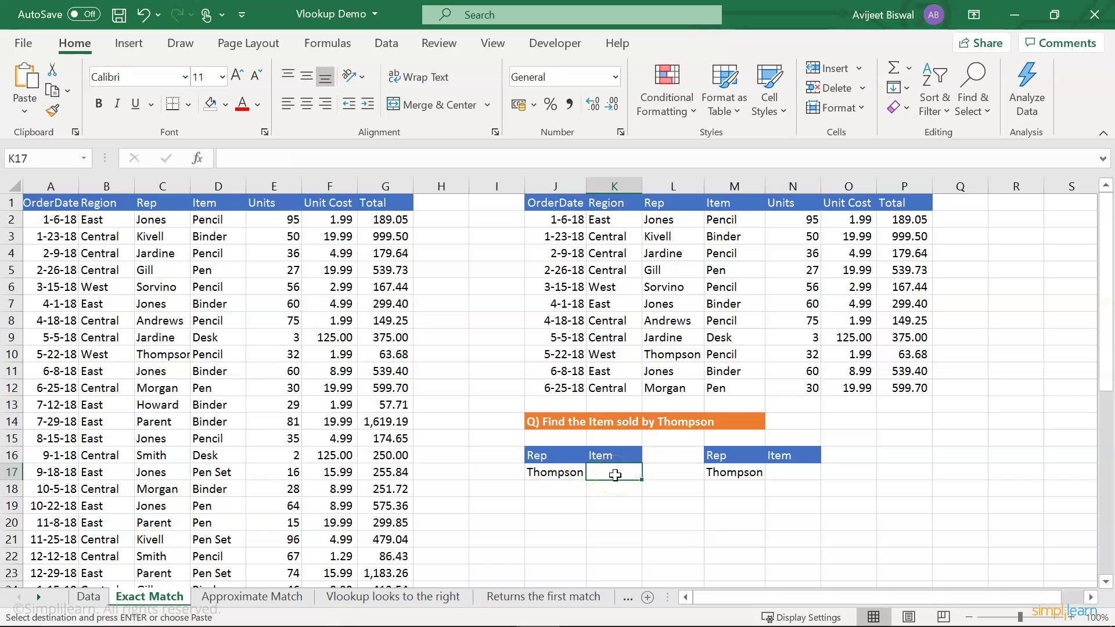
click(660, 511)
text(=)
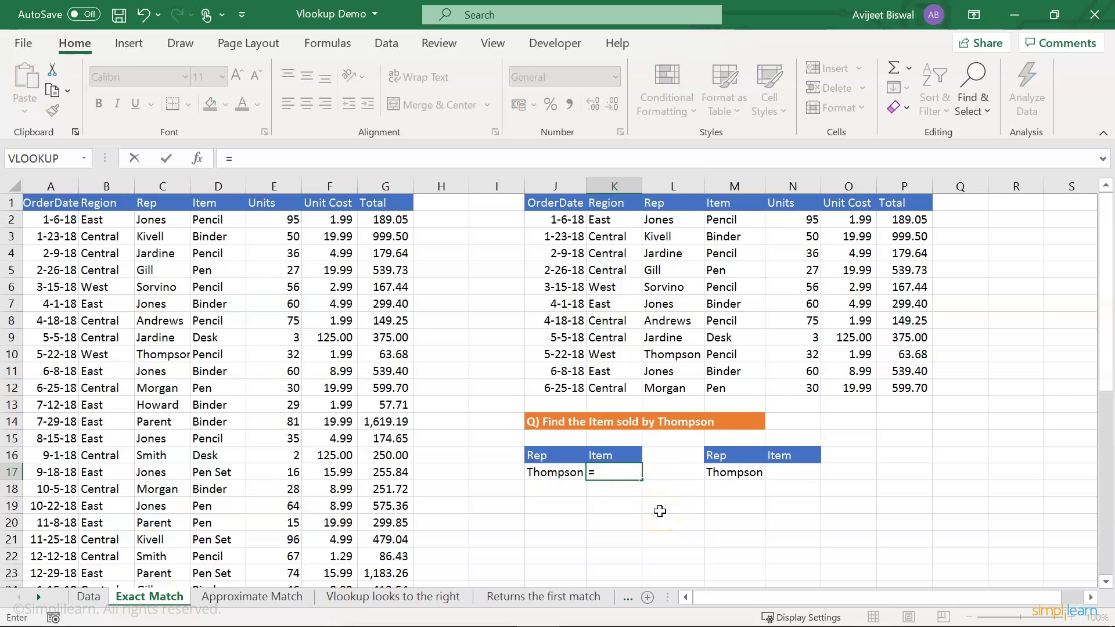
text(vloo)
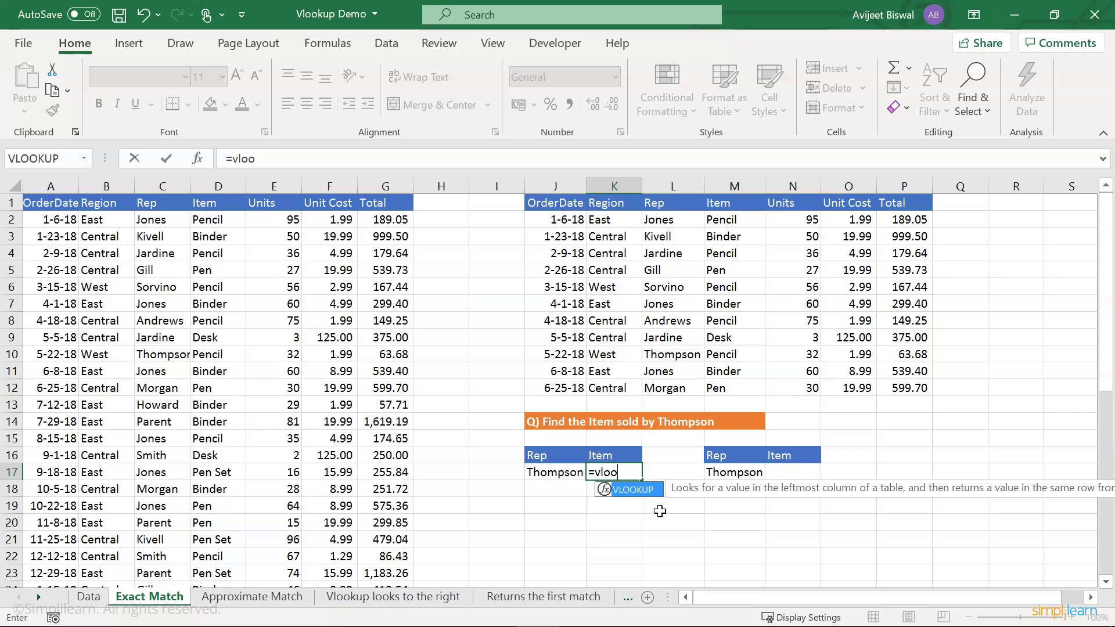
key(Tab)
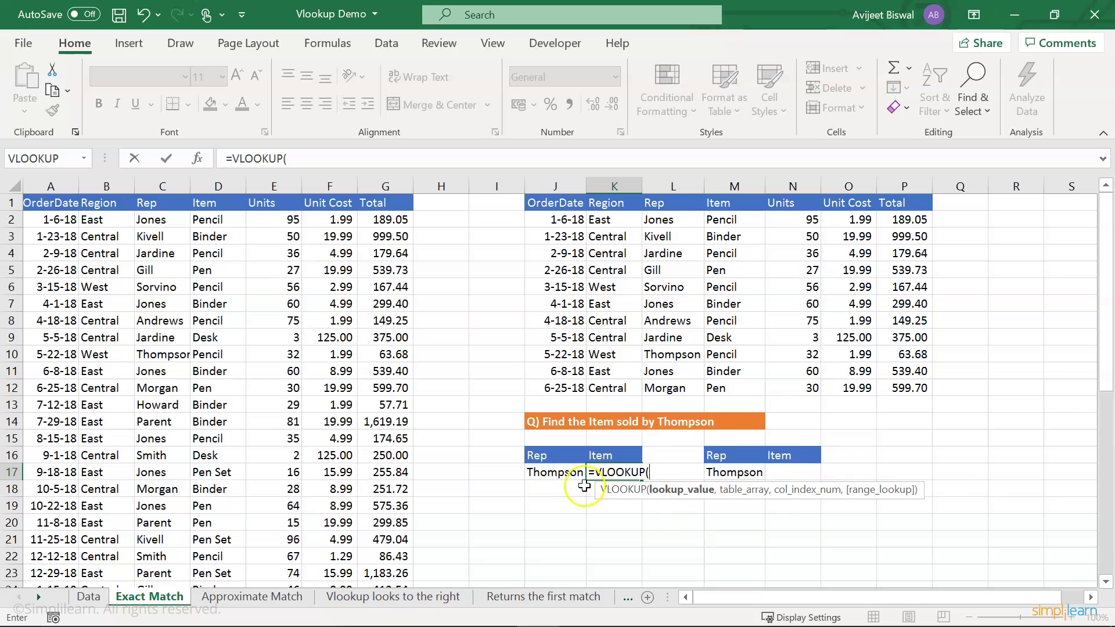
click(569, 473)
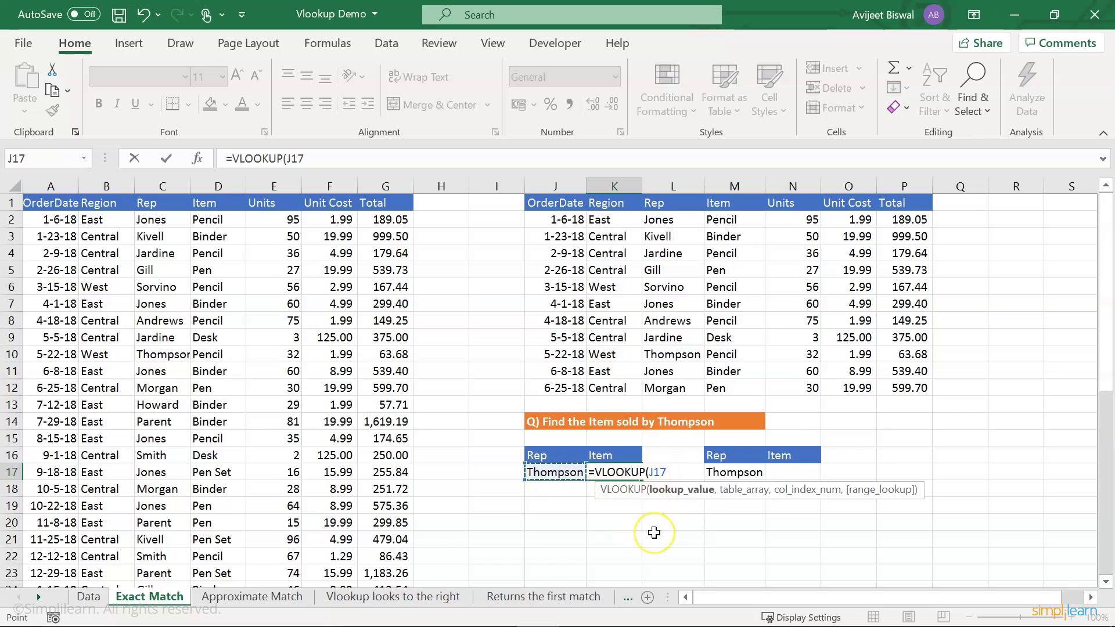
text(,)
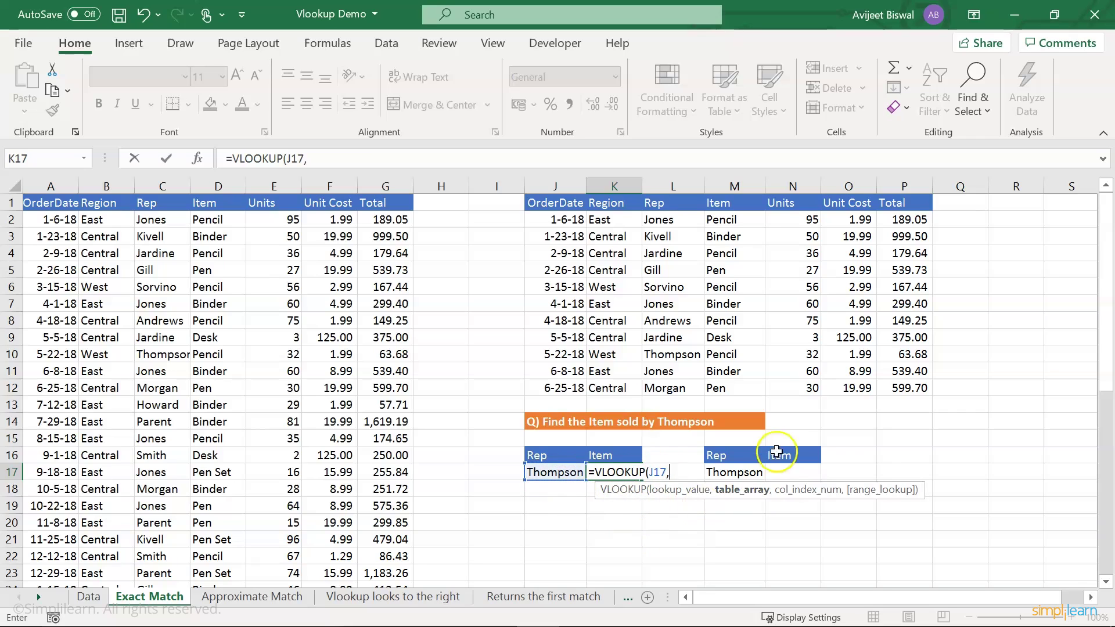
- Set the VLOOKUP table array to the Rep and Item columns L1:M12 and the column index to 2
click(673, 472)
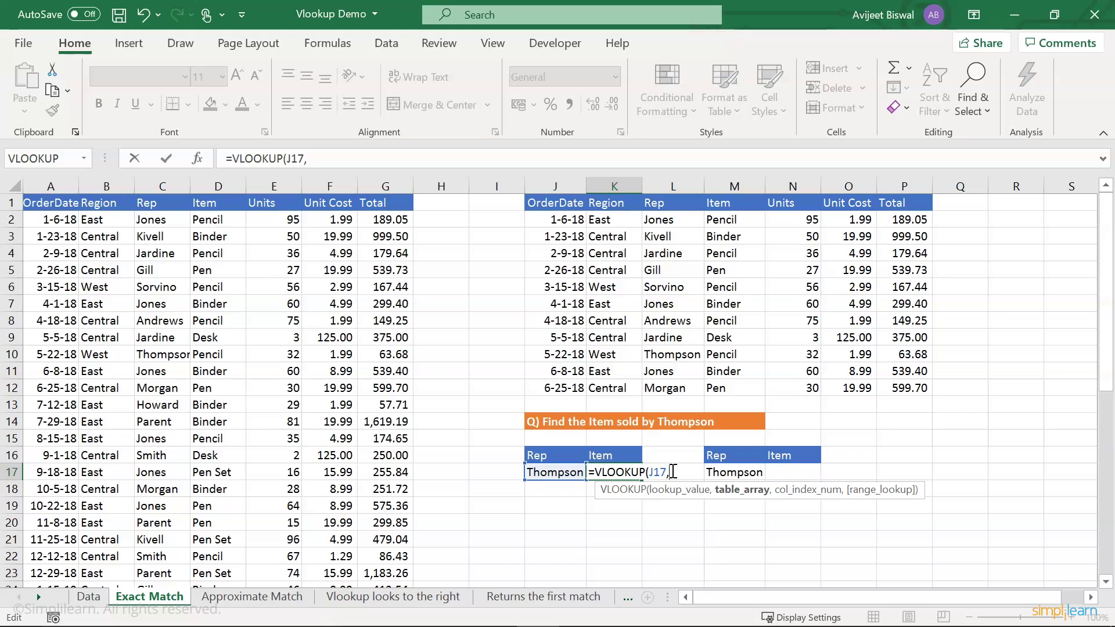
click(660, 204)
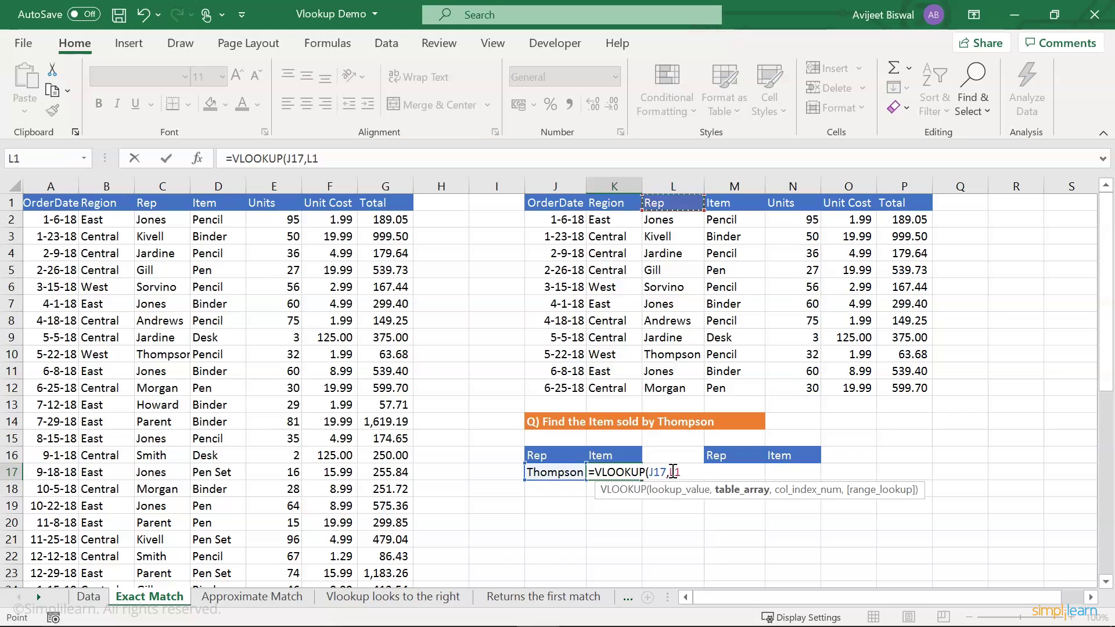
drag(660, 204, 736, 397)
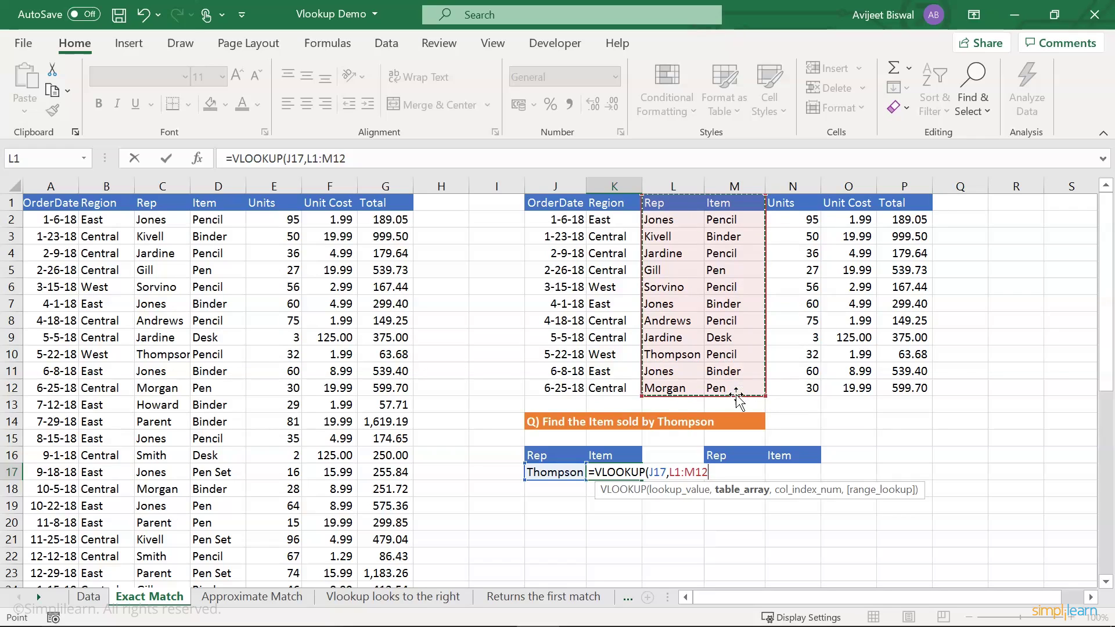
text(,)
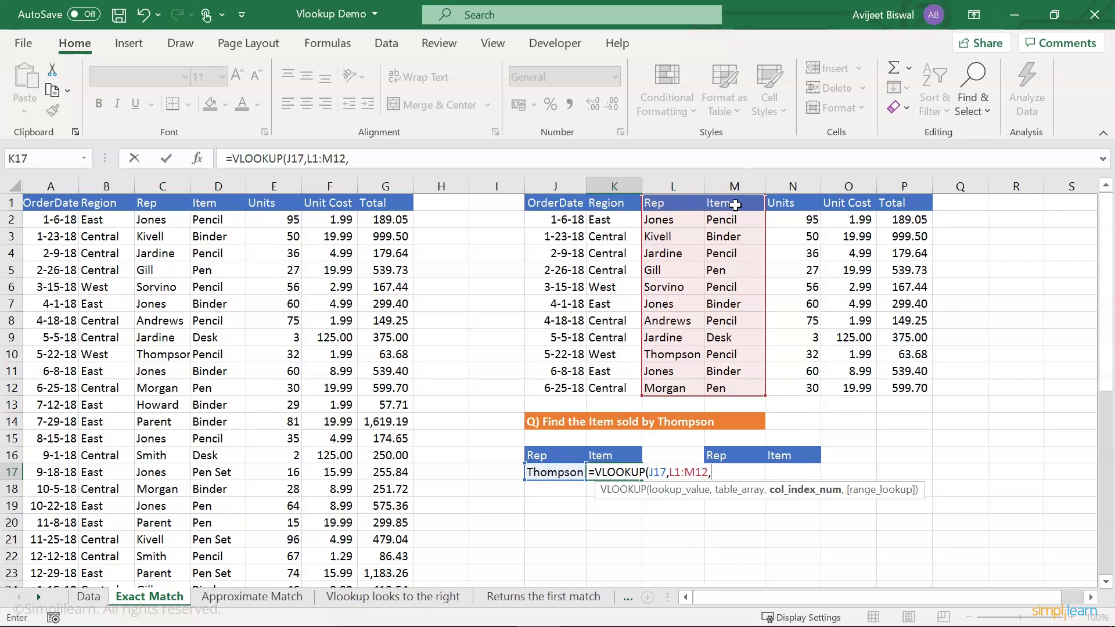
text(2,)
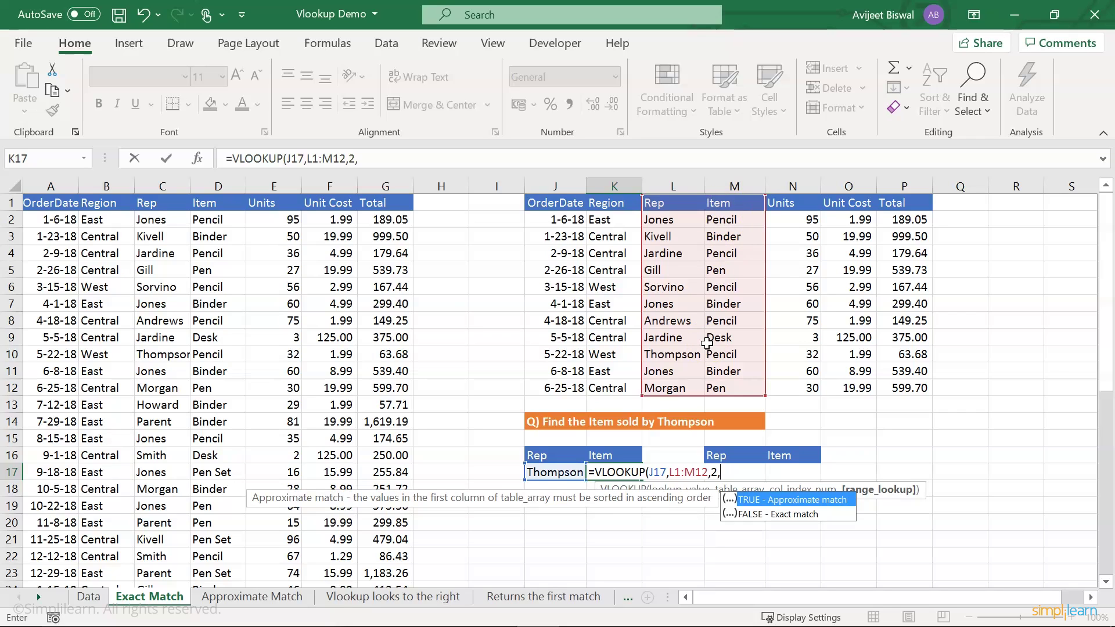
- Finish the K17 formula as =VLOOKUP(J17,L1:M12,2,0), using 0 as the exact match argument, and enter it
key(Down)
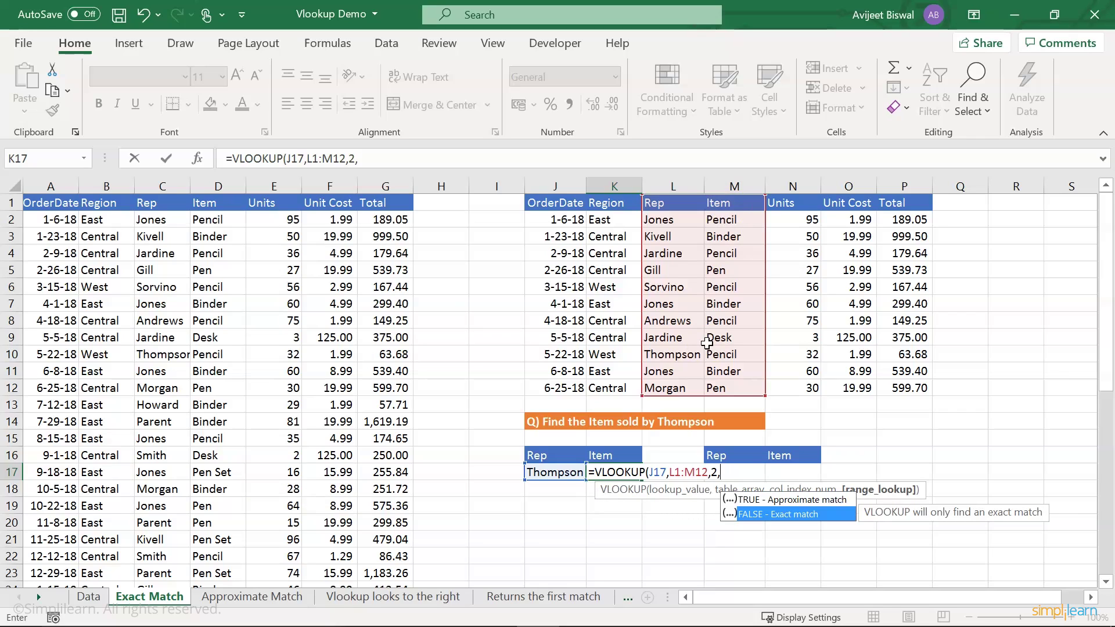
key(Tab)
key(BackSpace)
key(BackSpace)
key(BackSpace)
key(BackSpace)
key(BackSpace)
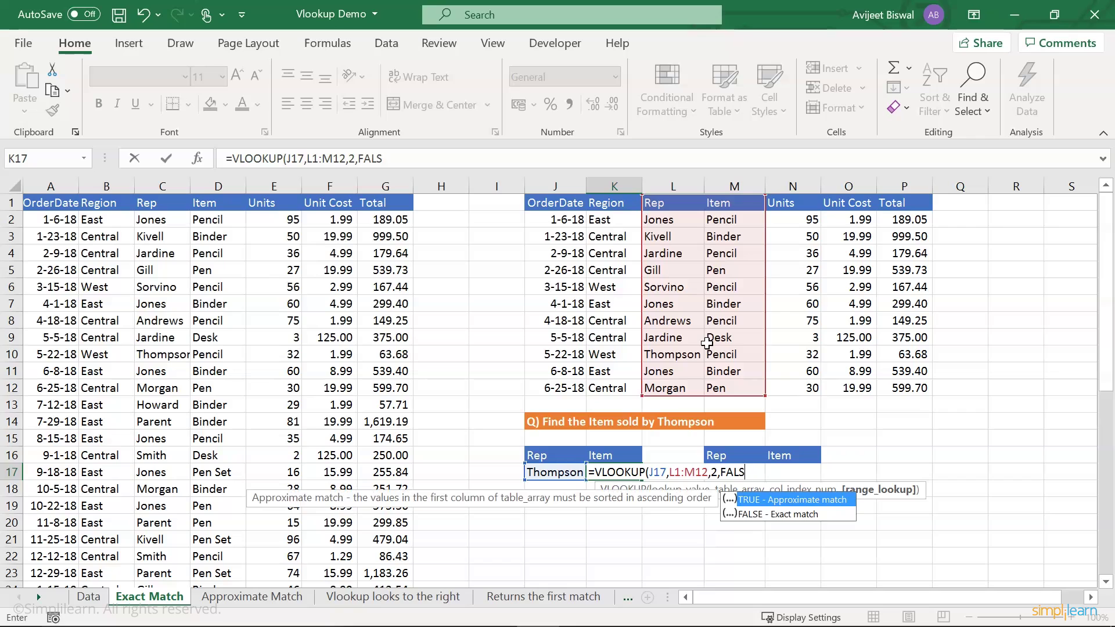
text(0))
key(F2)
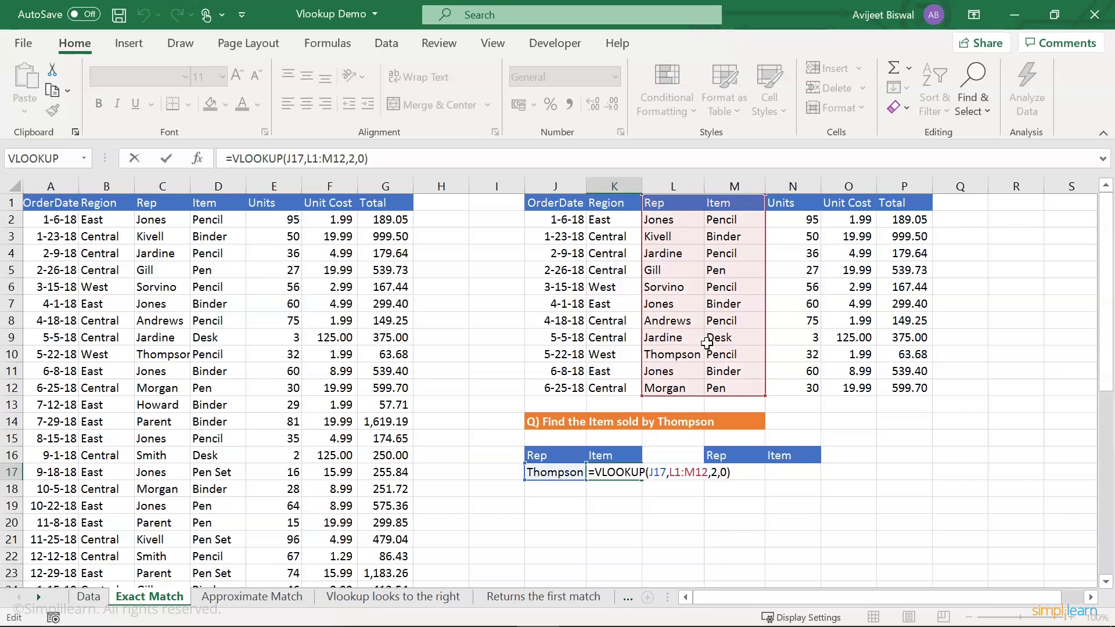
click(734, 472)
key(Return)
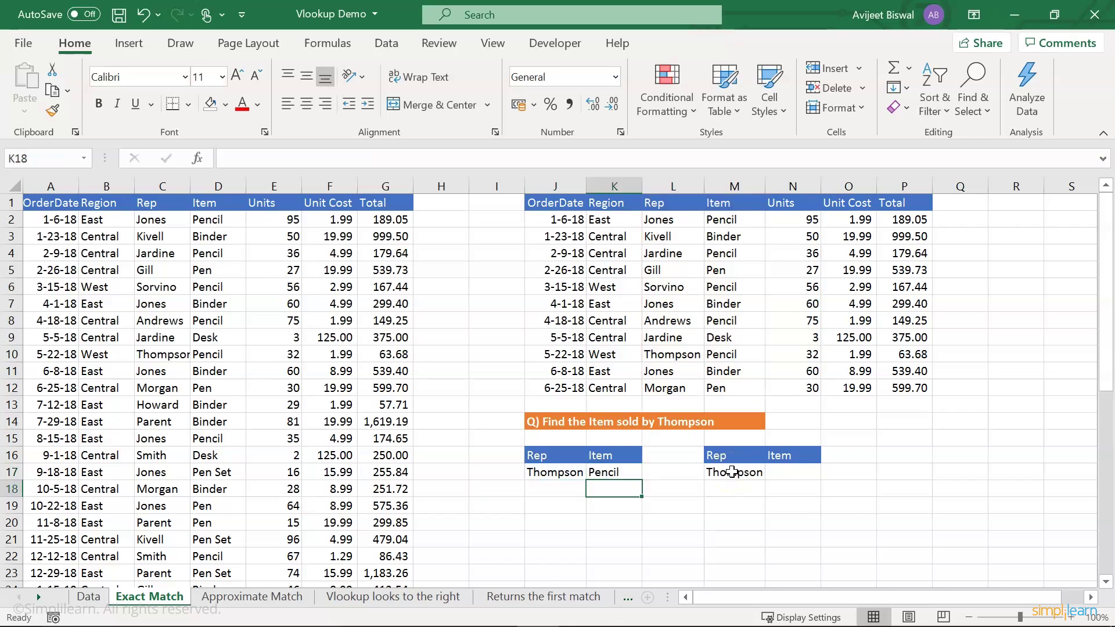
- Compare the lookup result in K17 with the rep and item in L10 and M10 of the table
click(617, 474)
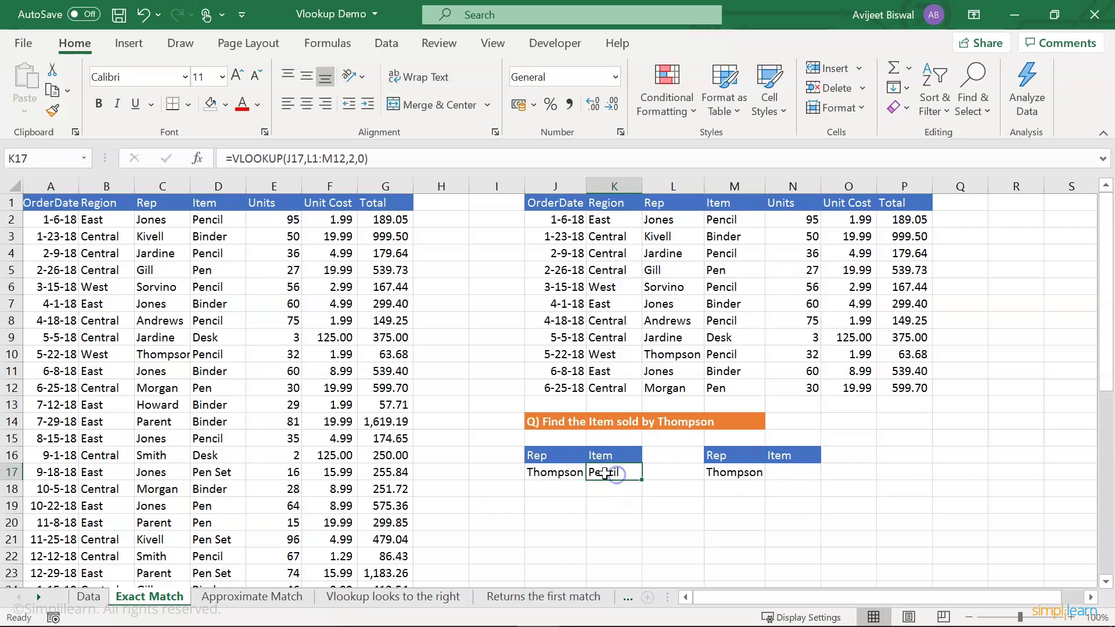
click(674, 355)
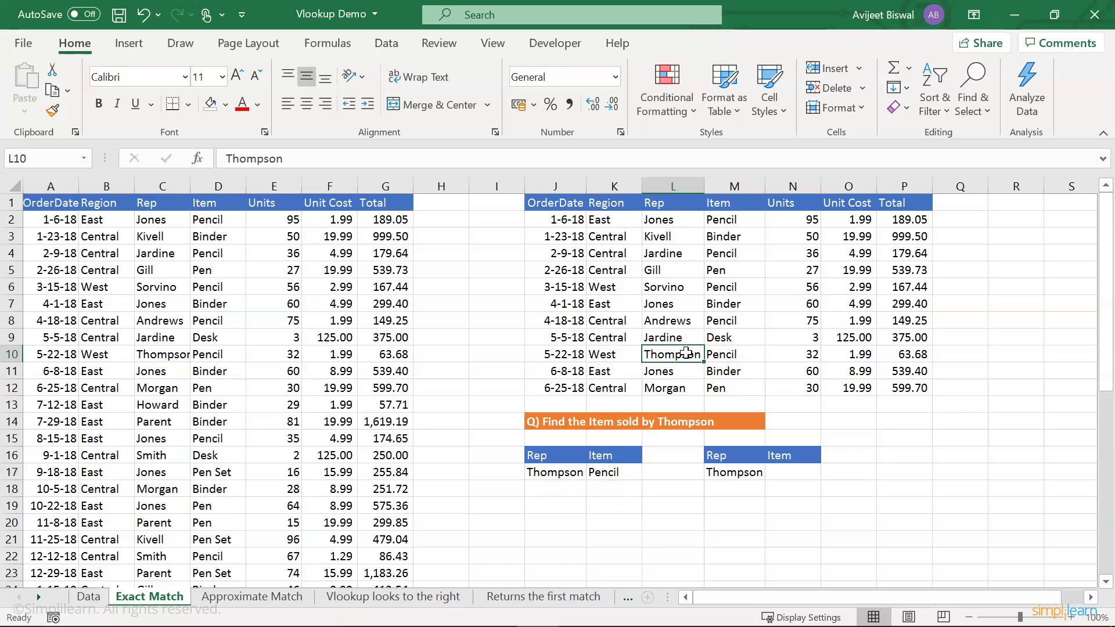
click(723, 356)
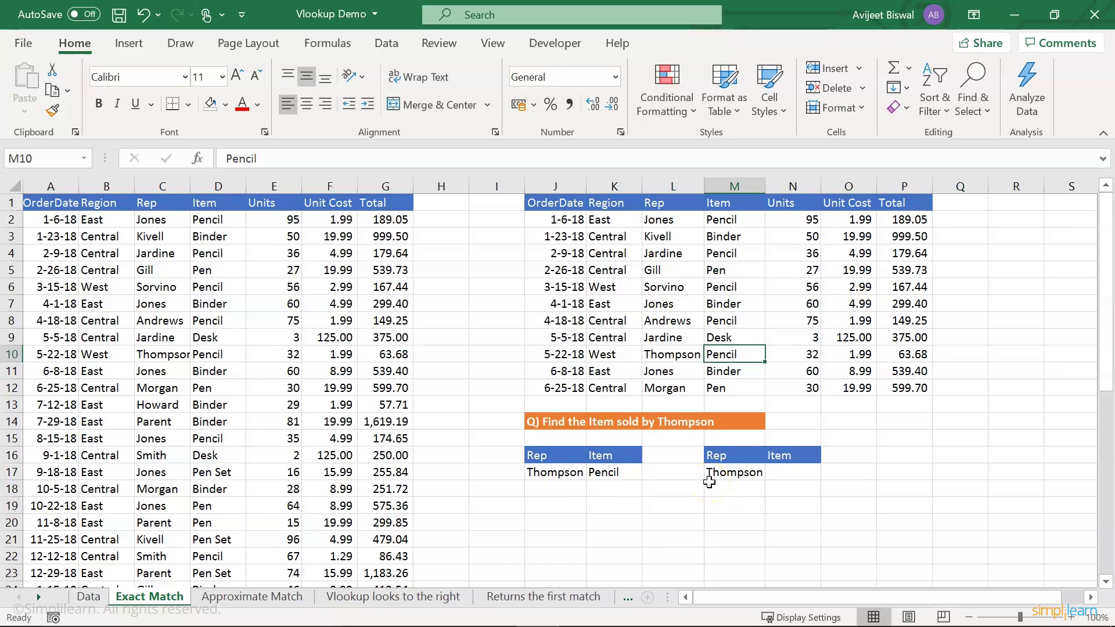
- Start a VLOOKUP formula in the empty Item cell N17 with M17 as the lookup value
click(787, 473)
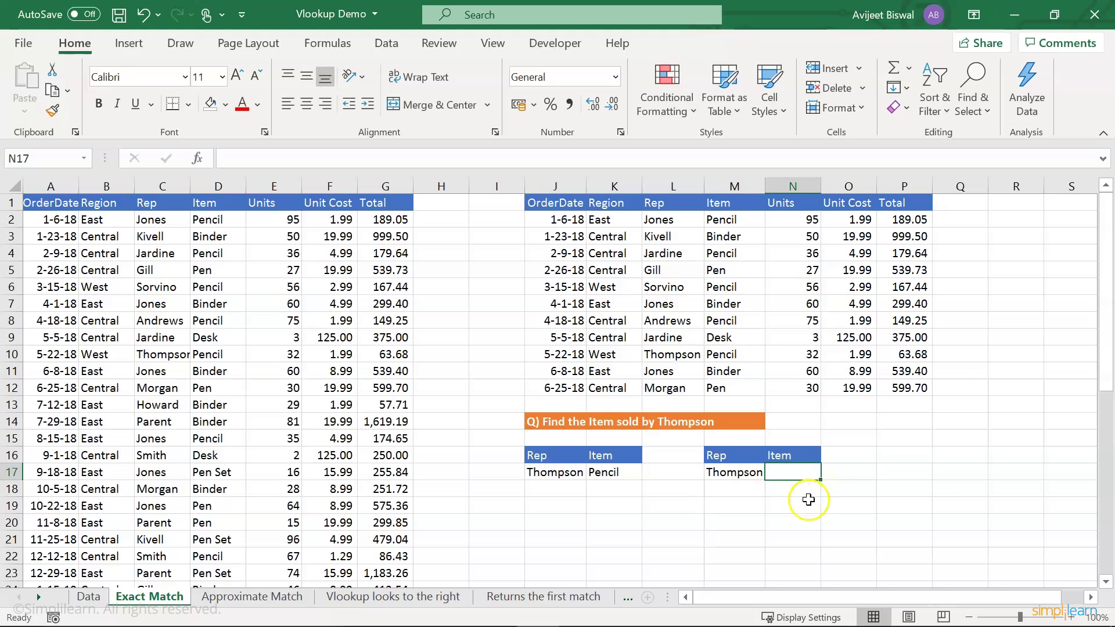
text(=)
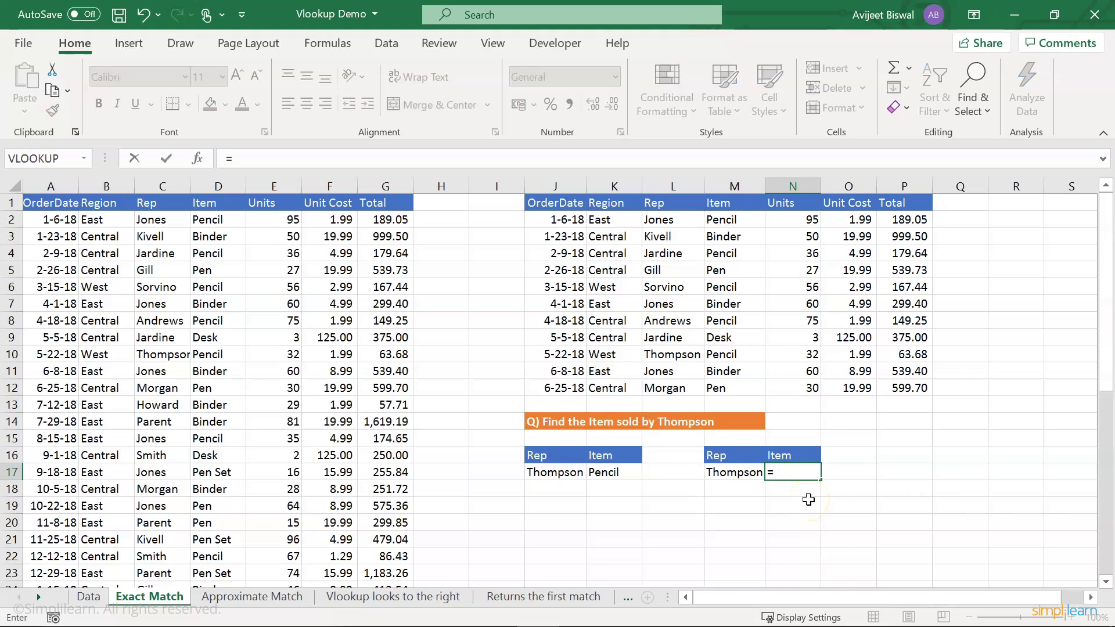
text(vloo)
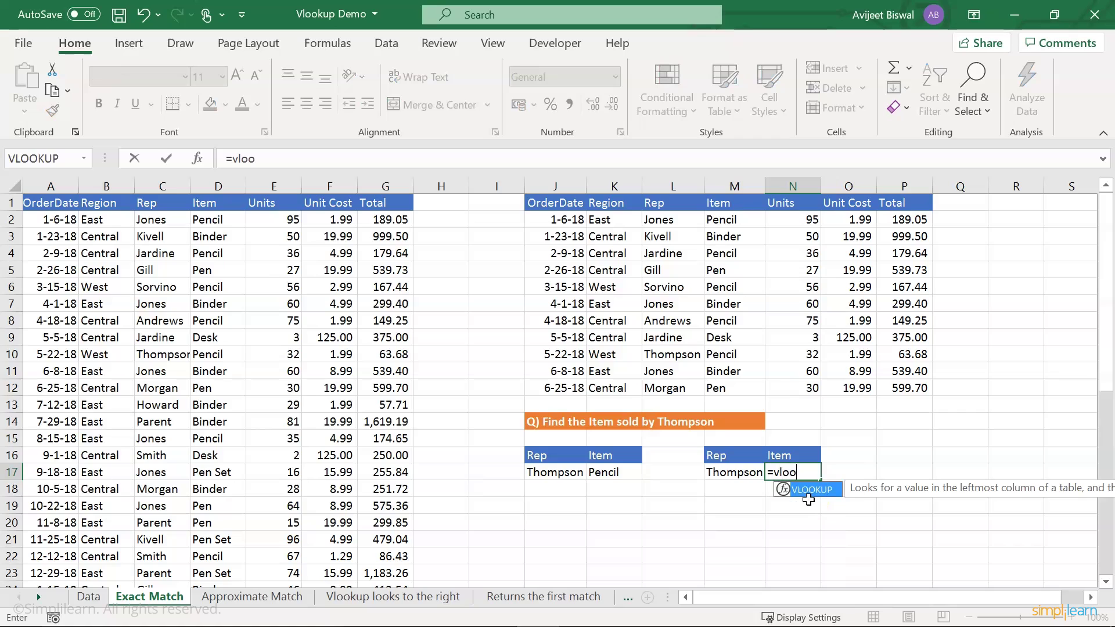
key(Tab)
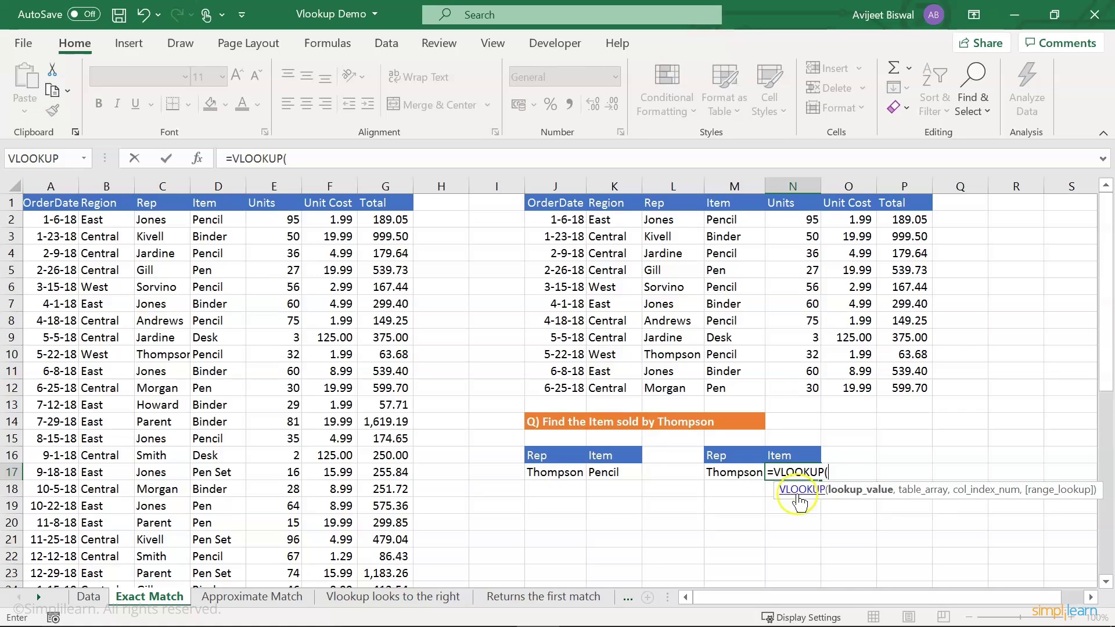
click(734, 472)
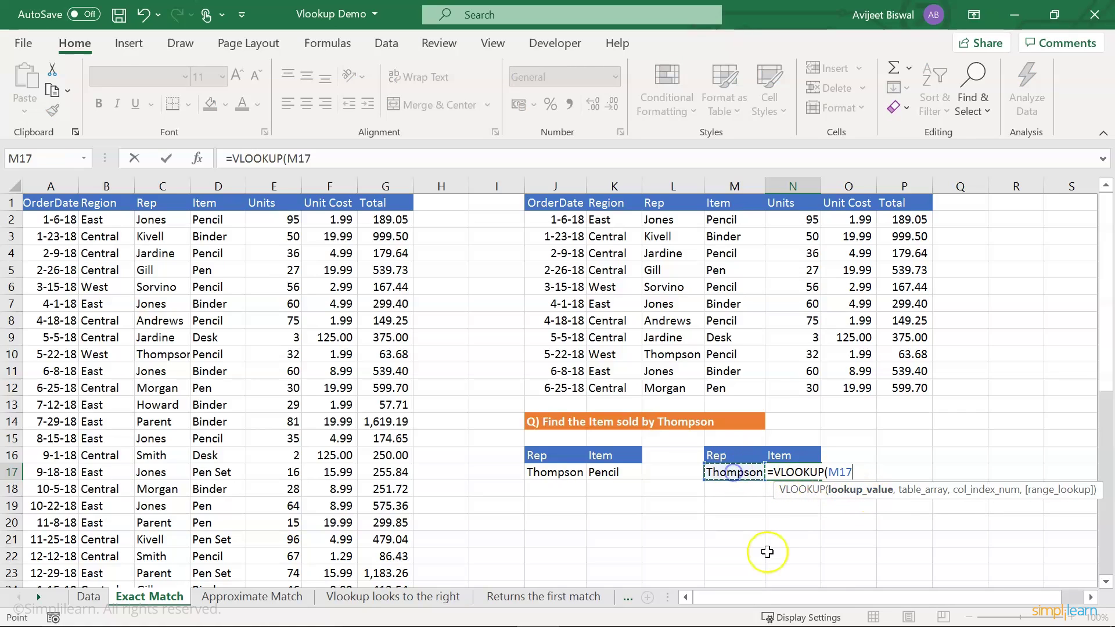
text(,)
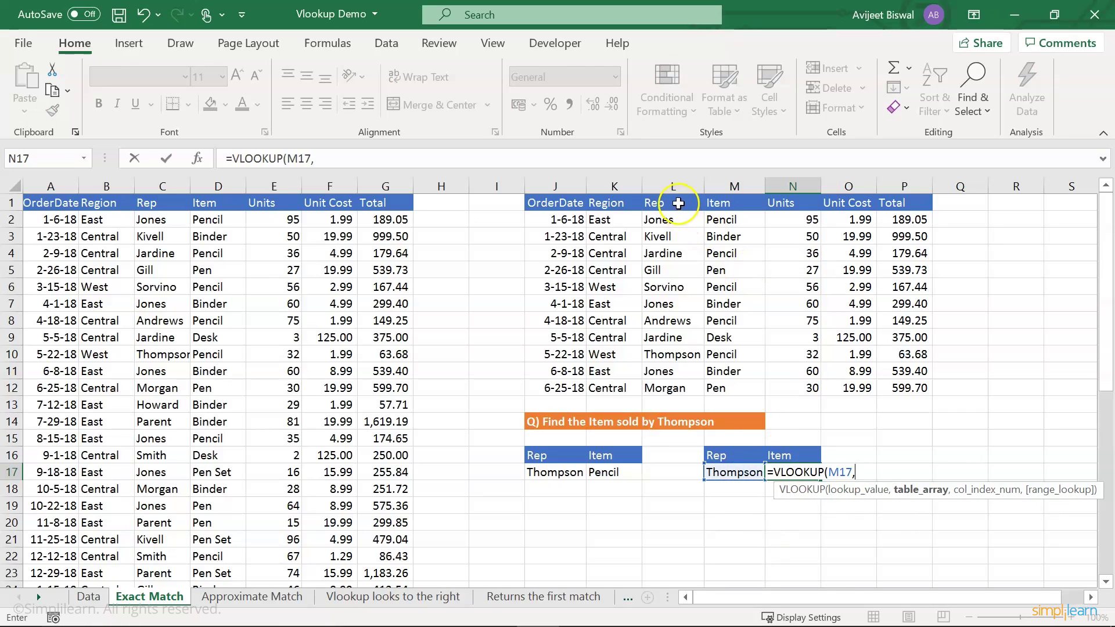
- Complete and enter the N17 formula with table array L1:P12, column index 2 and FALSE for an exact match
drag(678, 202, 705, 270)
drag(770, 355, 918, 390)
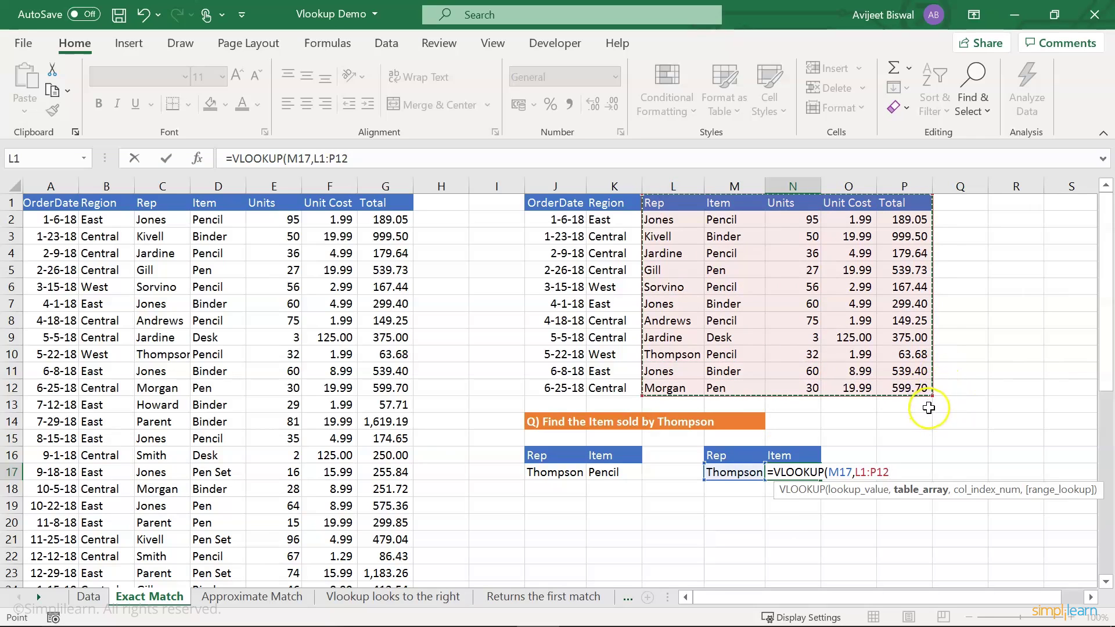
text(,2)
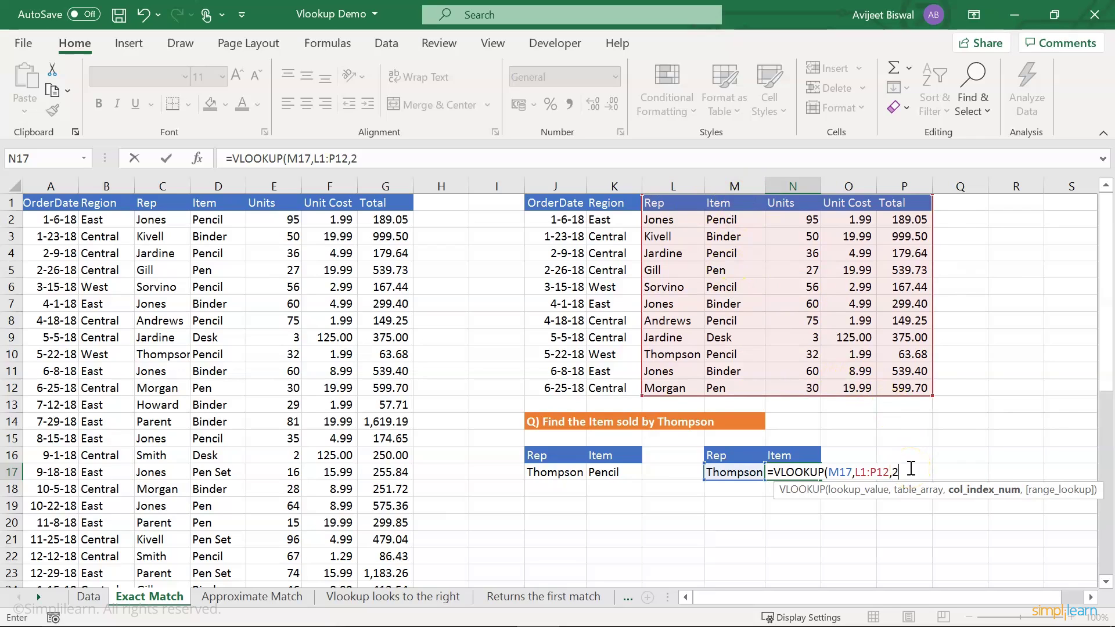
text(,)
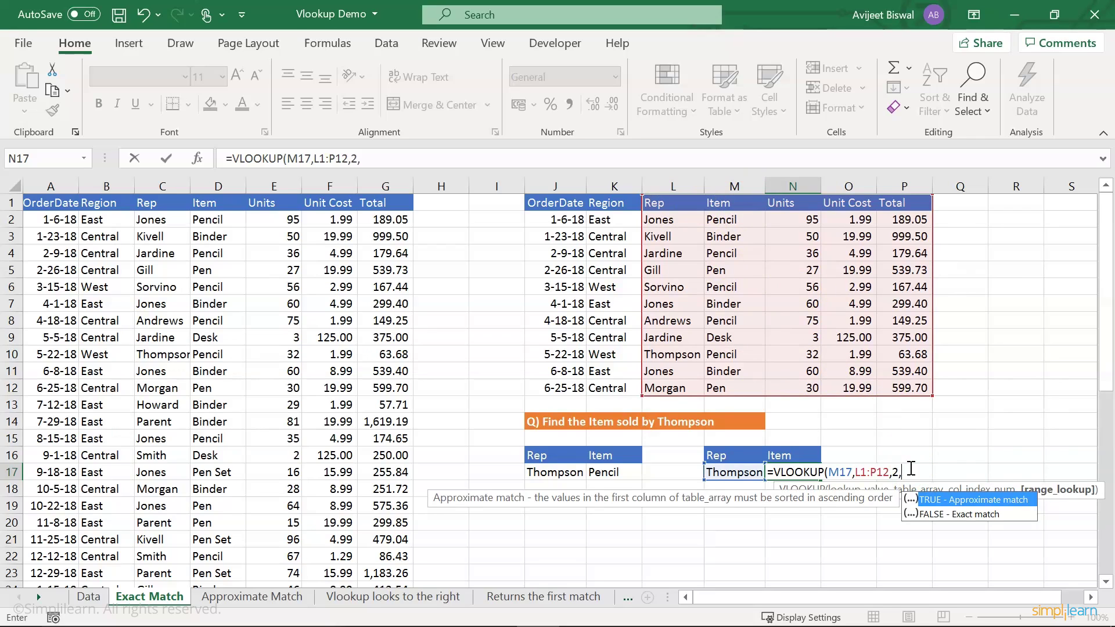
click(977, 512)
double_click(977, 512)
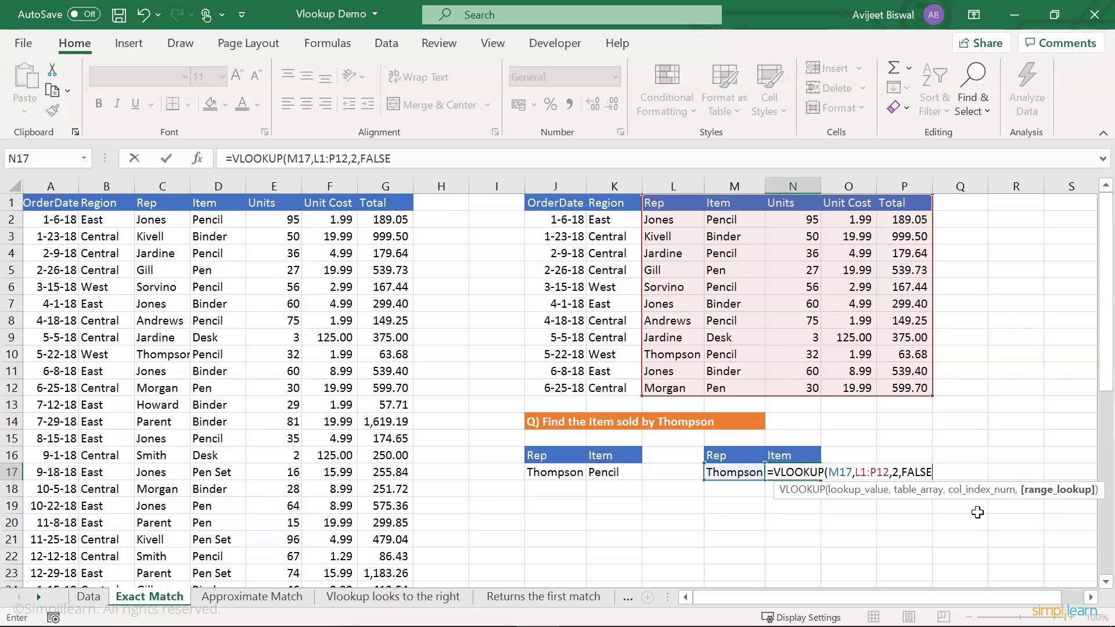
text())
key(Return)
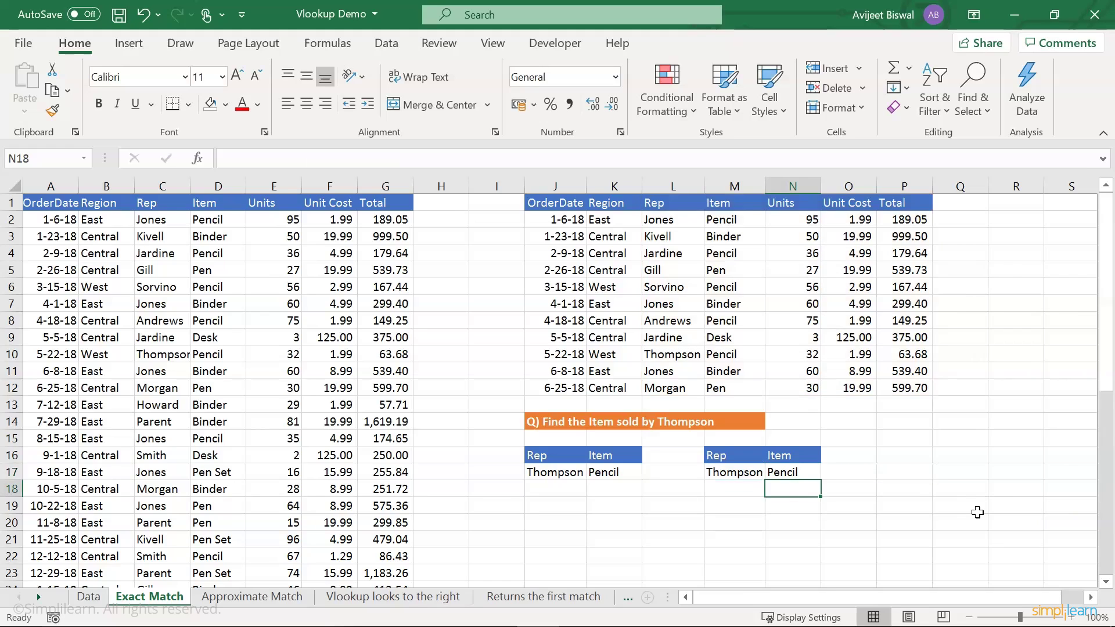
- Compare the VLOOKUP formulas behind the two Item results in N17 and K17
click(780, 473)
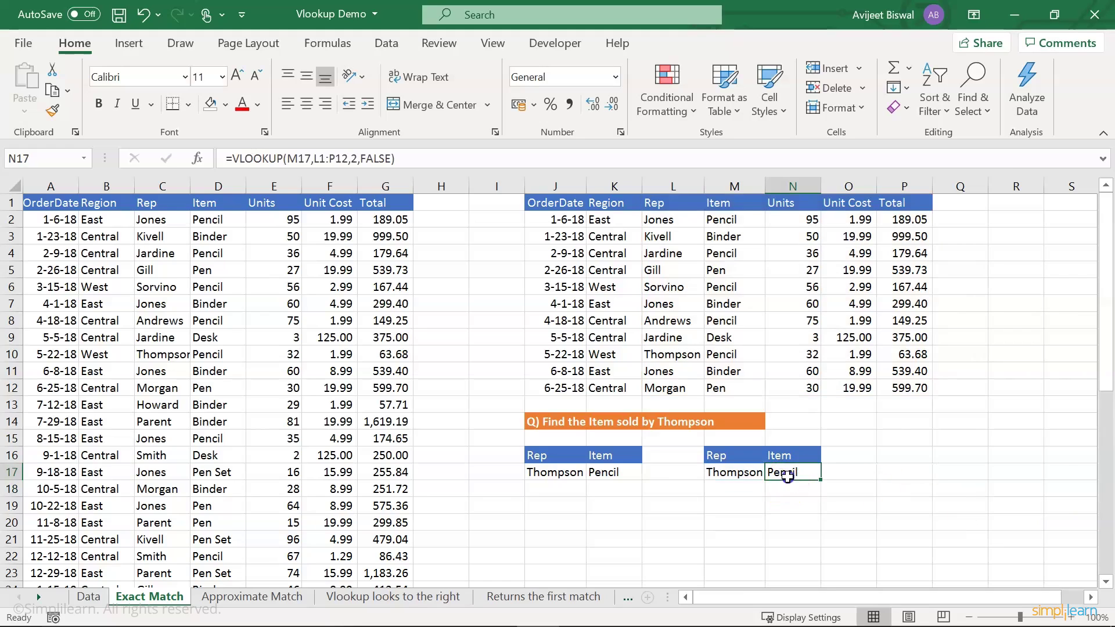
click(608, 471)
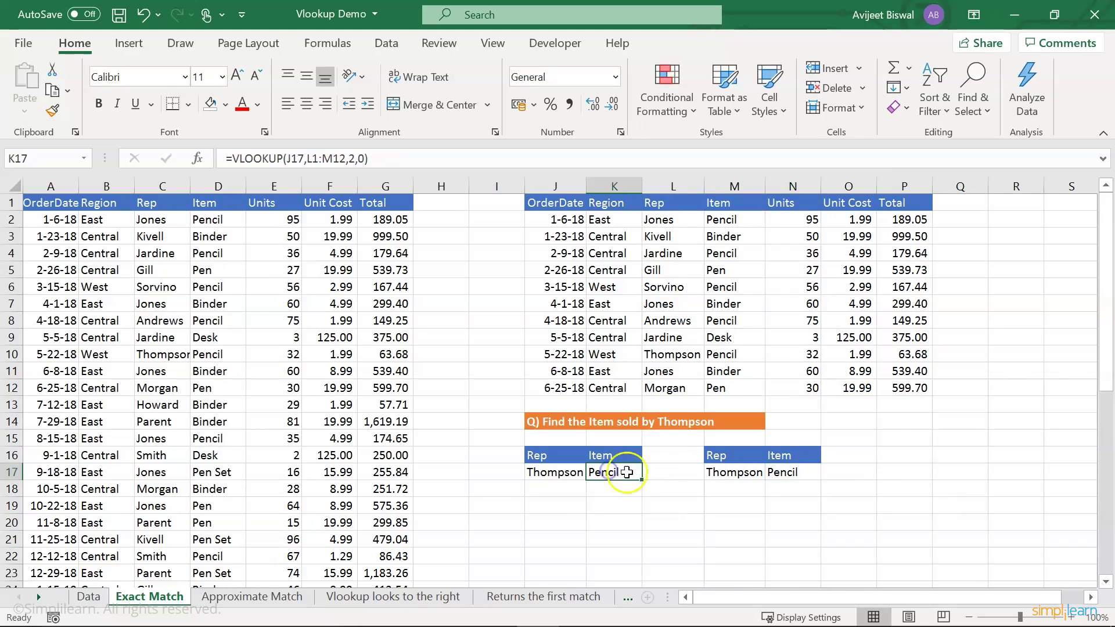
click(716, 495)
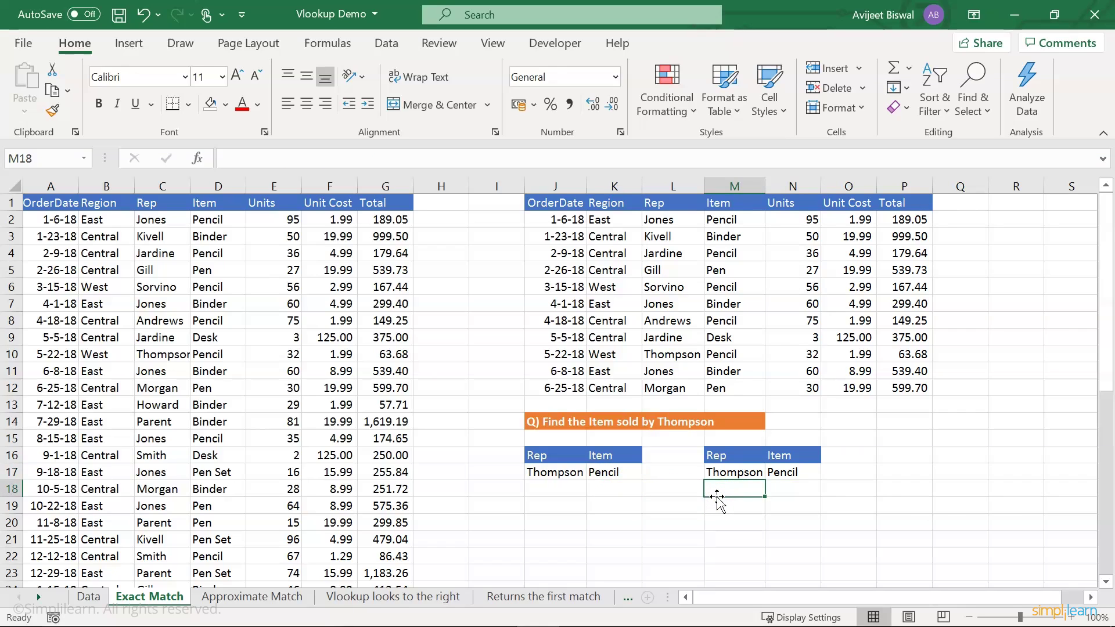
- Examine the Region to Item columns against the lookup value in M17 and the Rep column's position in the table
drag(608, 203, 719, 376)
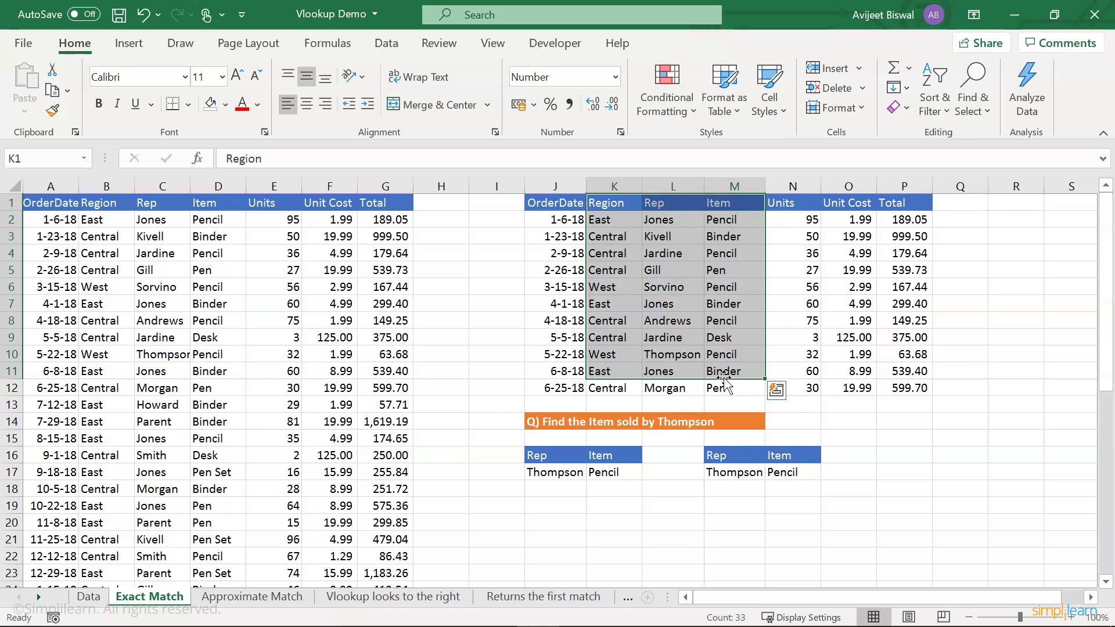
click(724, 472)
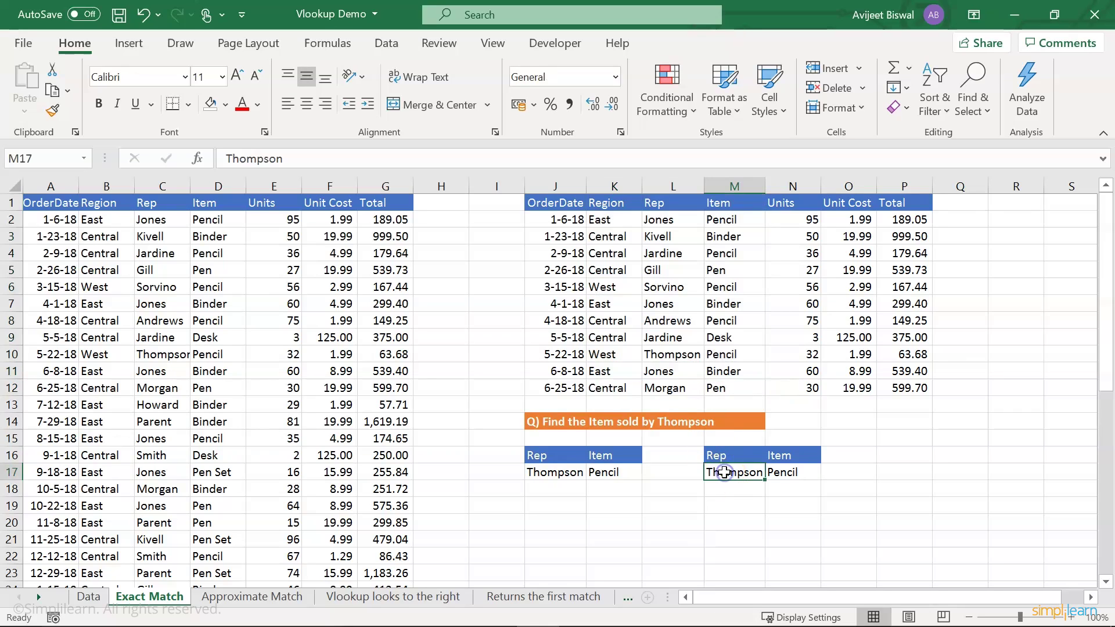
click(662, 236)
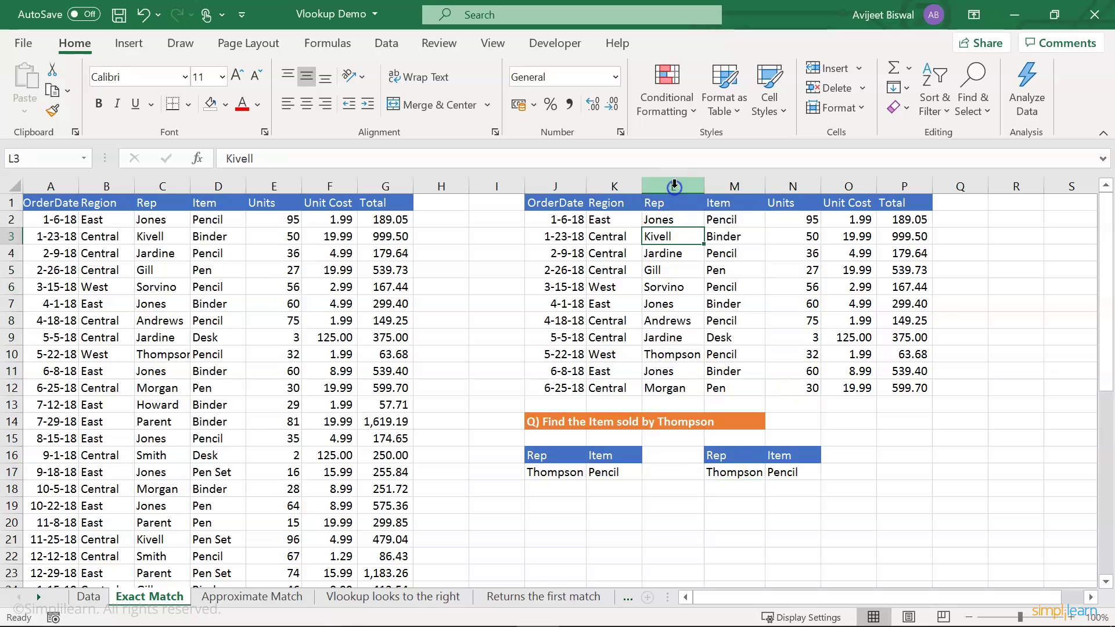
click(673, 187)
click(673, 201)
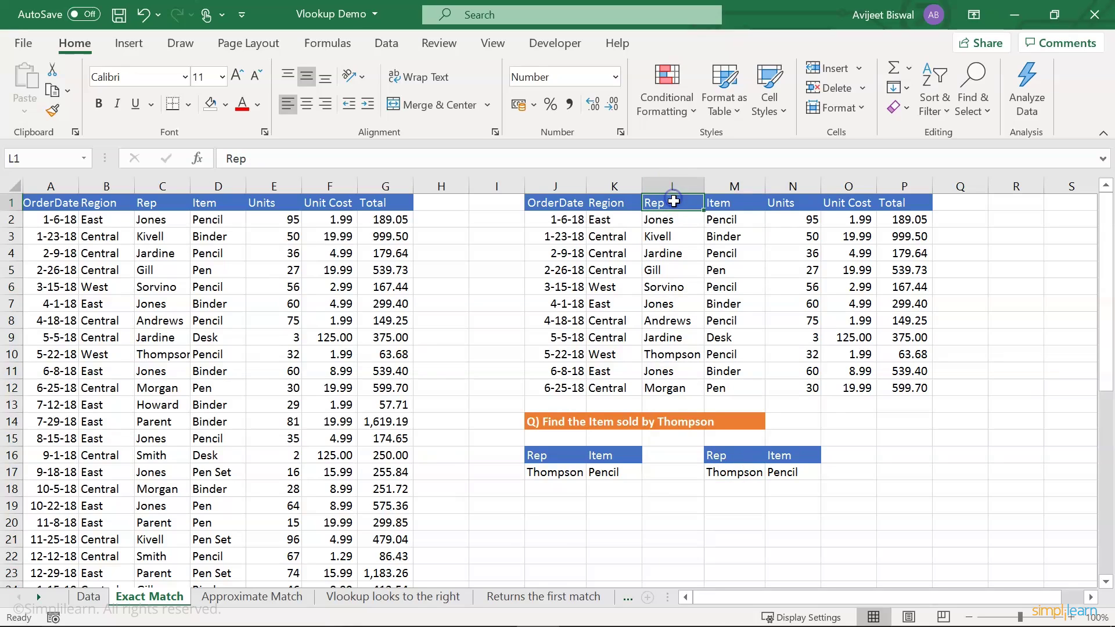
- Start a VLOOKUP formula in the empty cell K20 with J17 as the lookup value
click(593, 517)
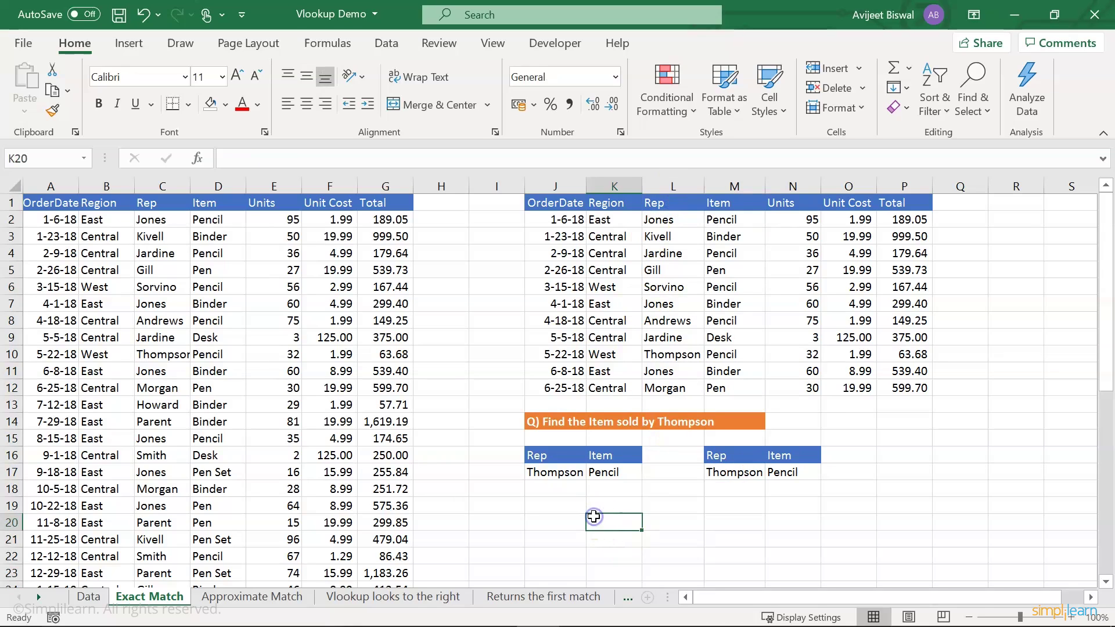
text(=)
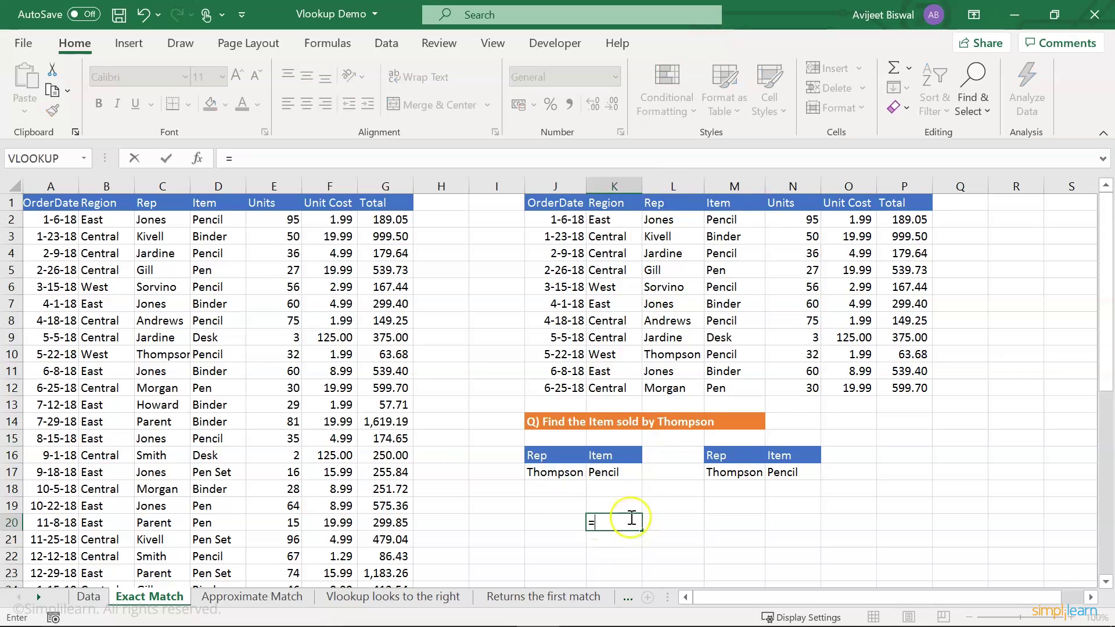
text(vl)
key(Tab)
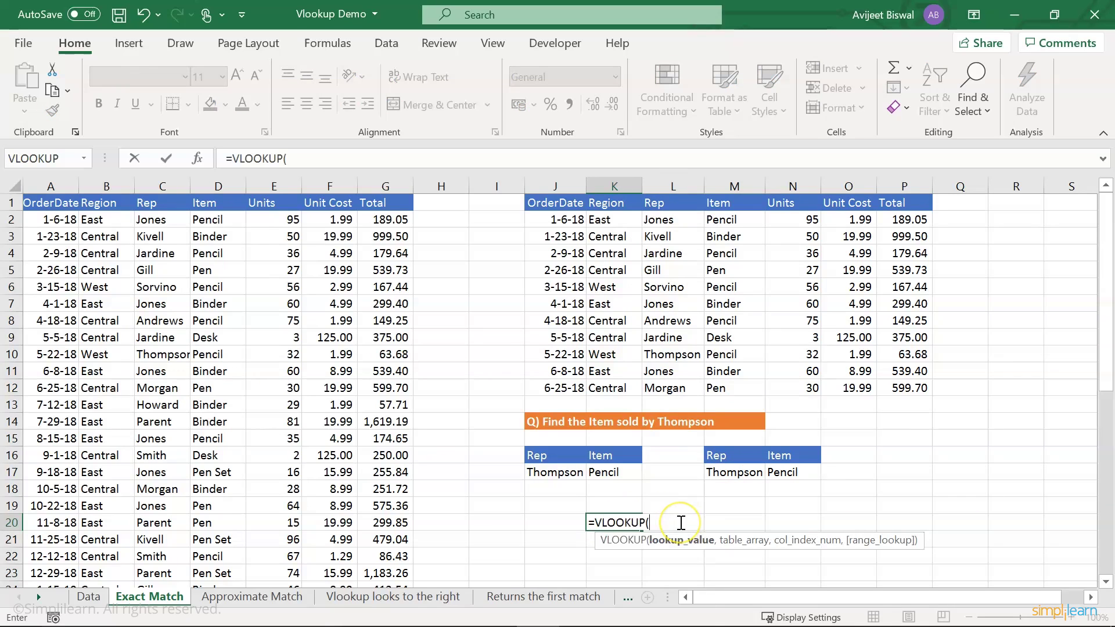
click(551, 472)
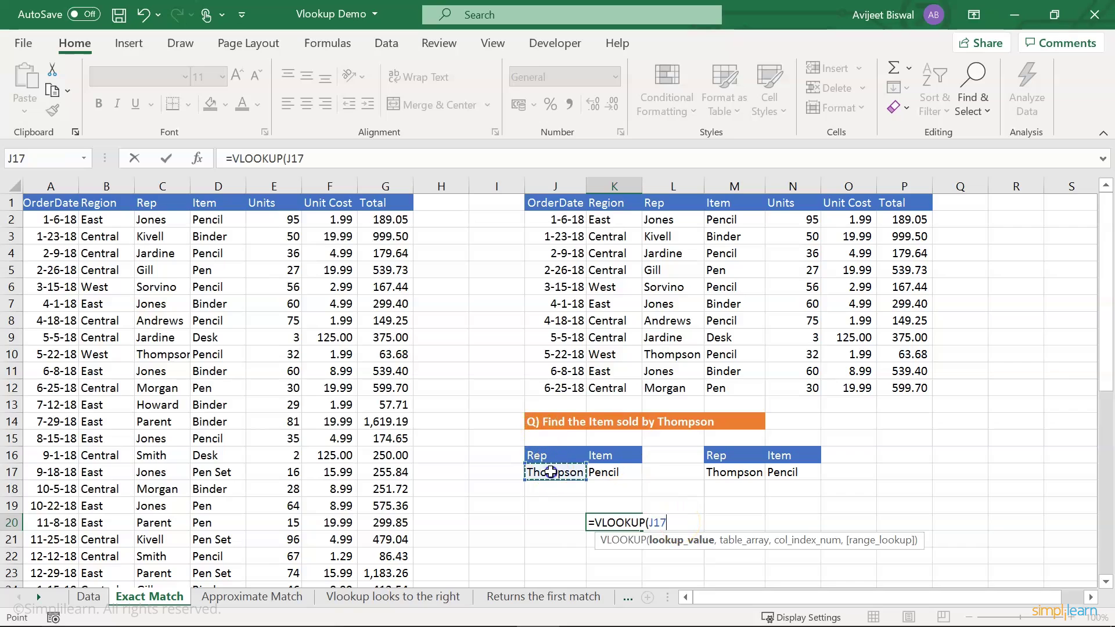
text(,)
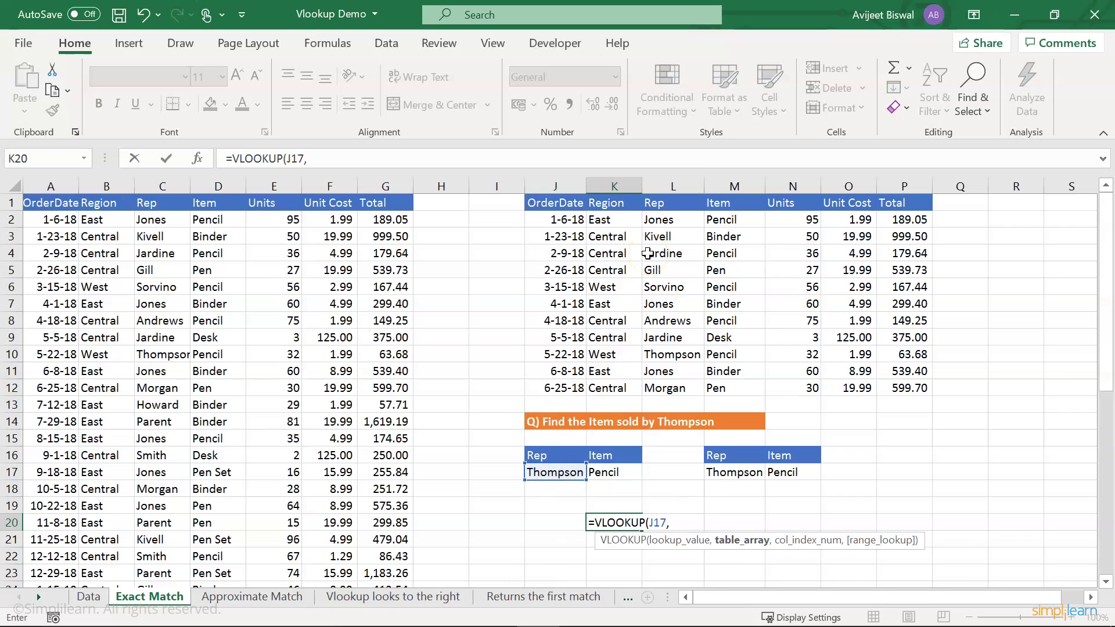
- Finish the K20 formula as =VLOOKUP(J17,K1:M12,3,0), with the table array starting at the Region column, and review it
drag(612, 202, 733, 389)
text(,)
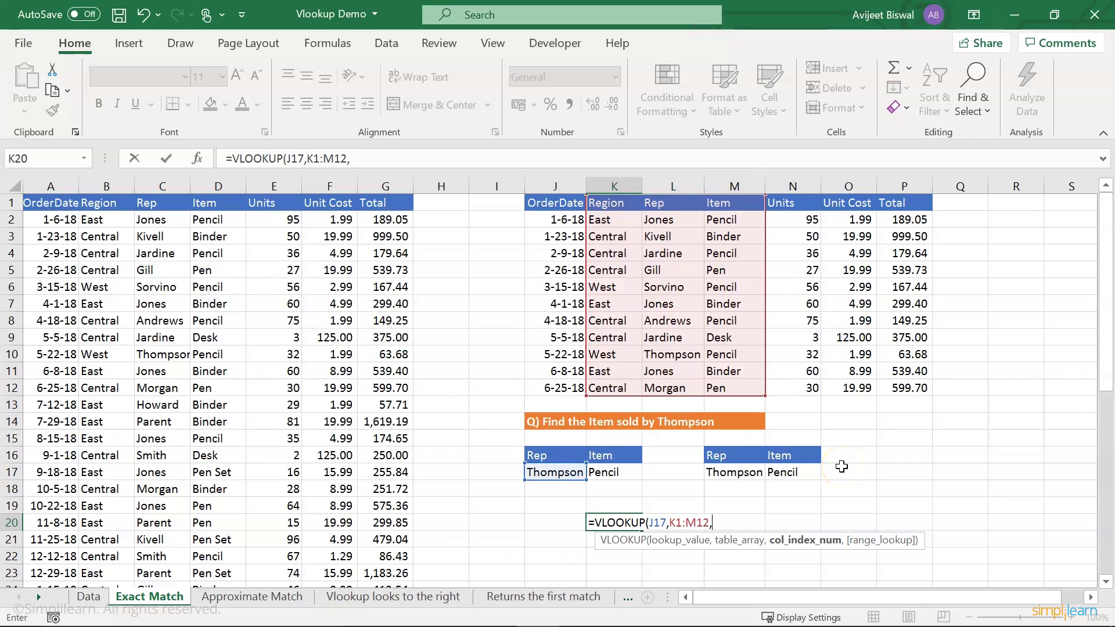
text(3,)
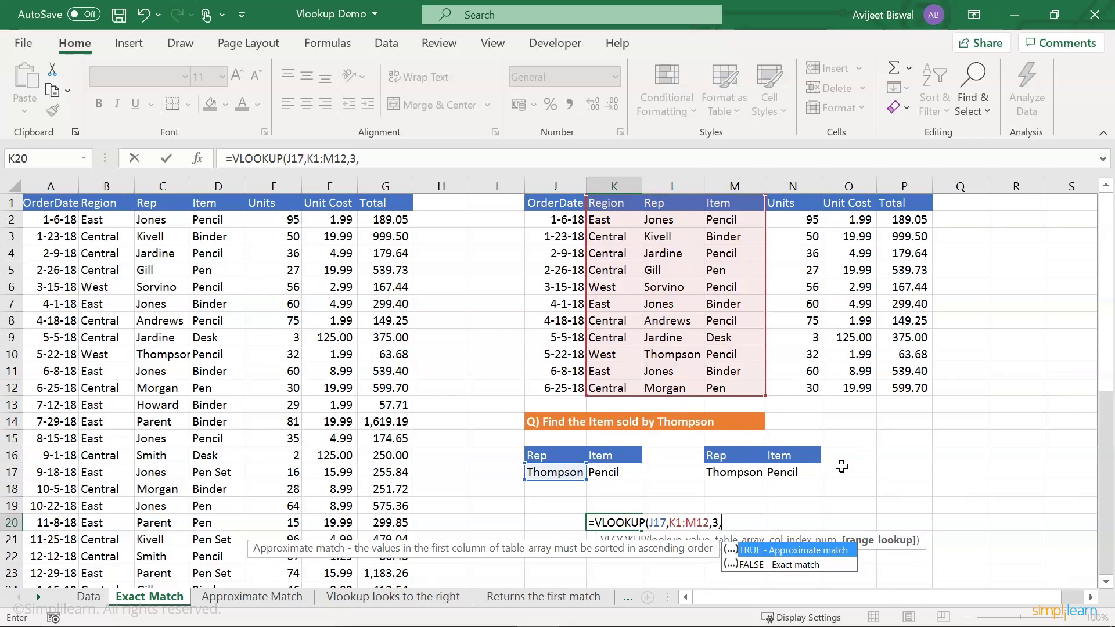
text(0))
key(Return)
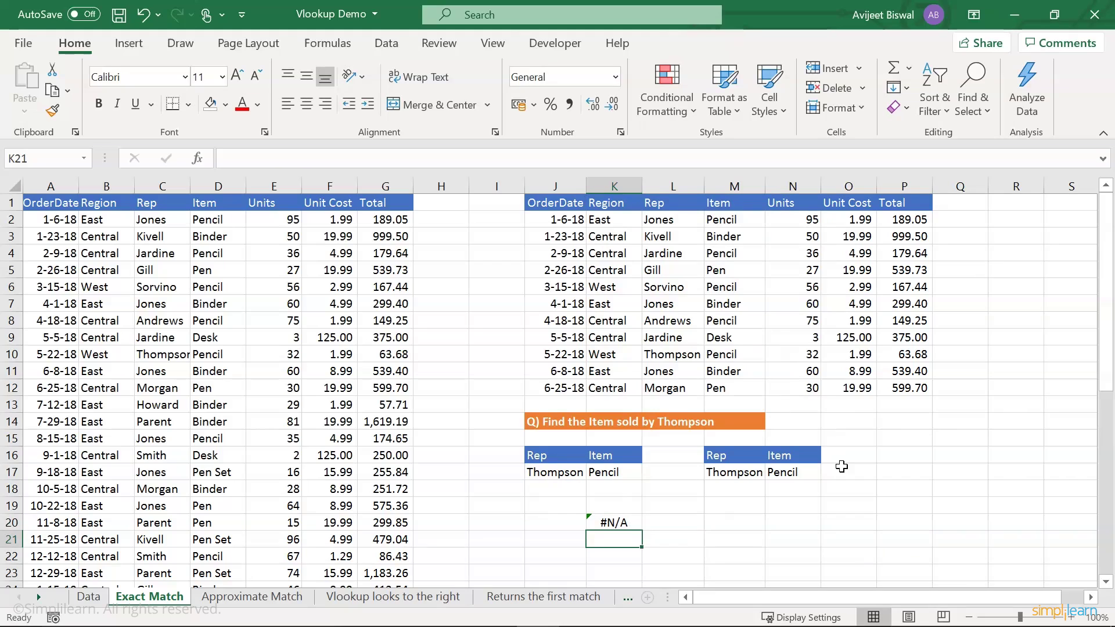
click(616, 522)
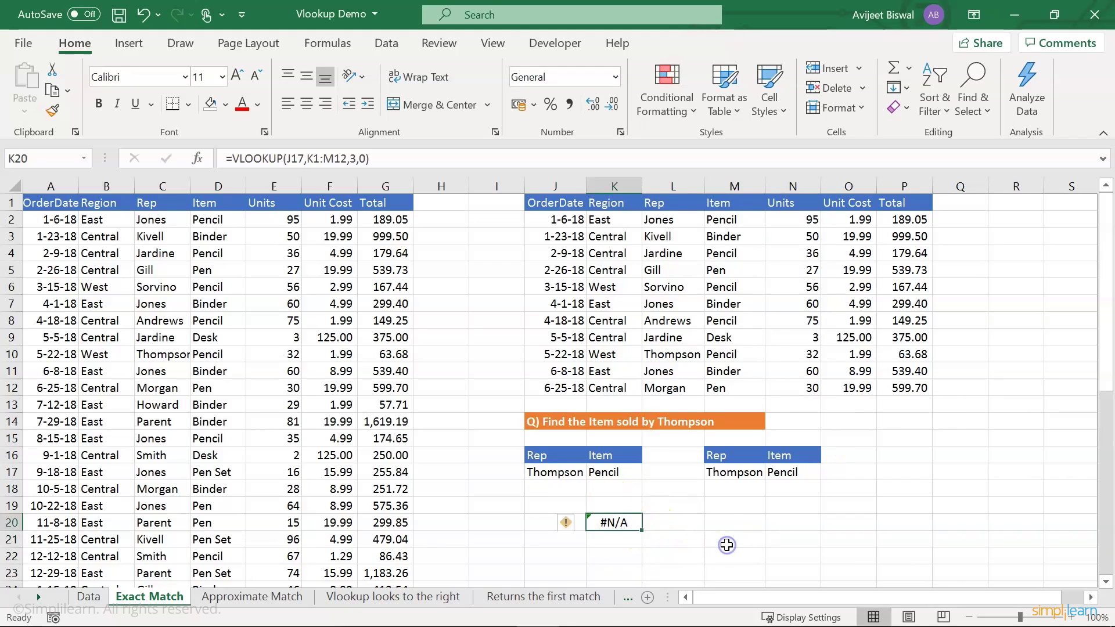
- Insert the VLOOKUP function into cell M20 from the function library and move its arguments dialog clear of the lookup table
click(754, 520)
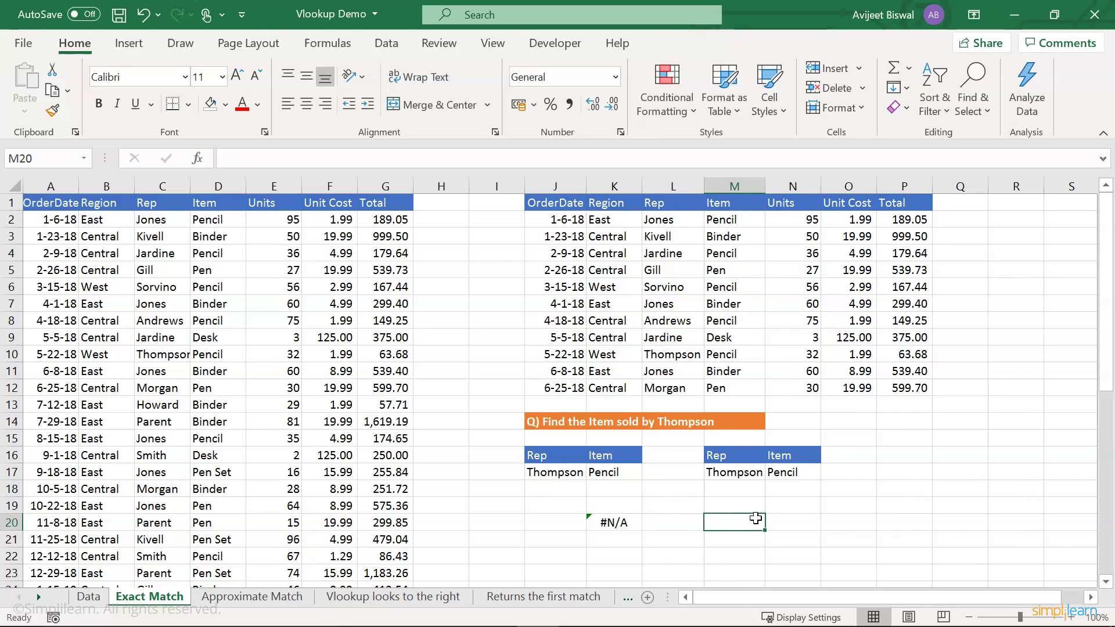
click(328, 44)
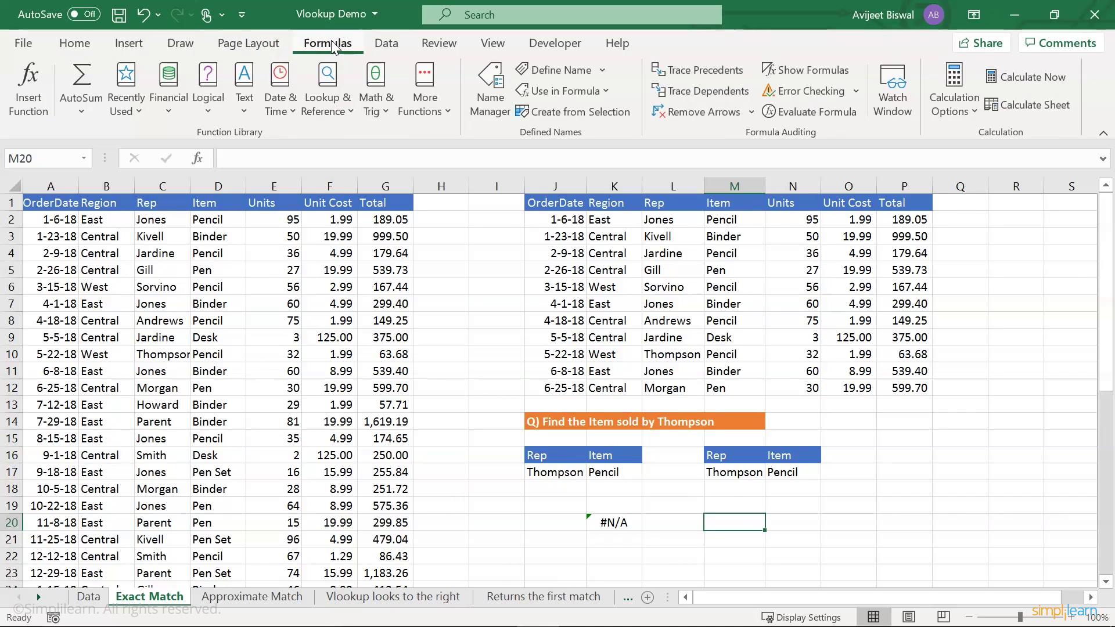
click(340, 86)
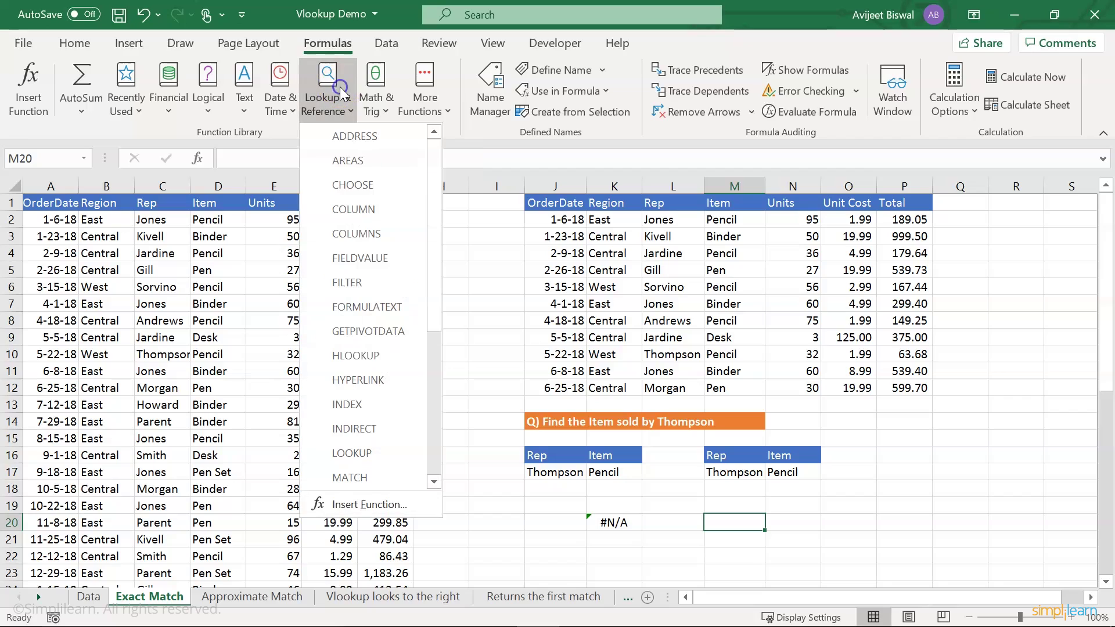
drag(428, 187, 427, 349)
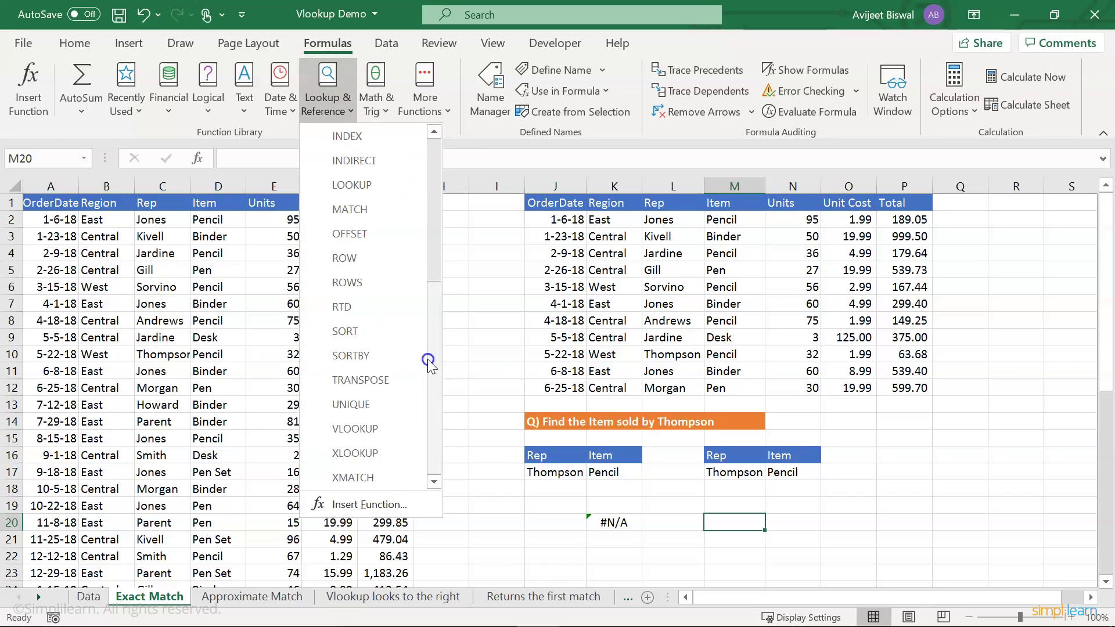
click(389, 430)
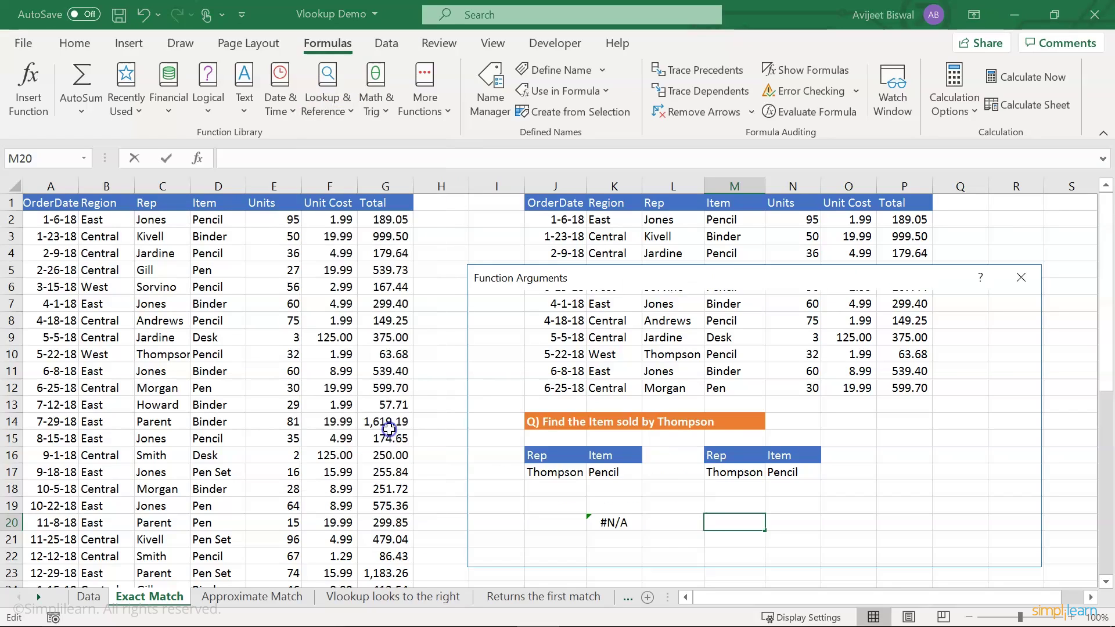
drag(666, 273, 367, 264)
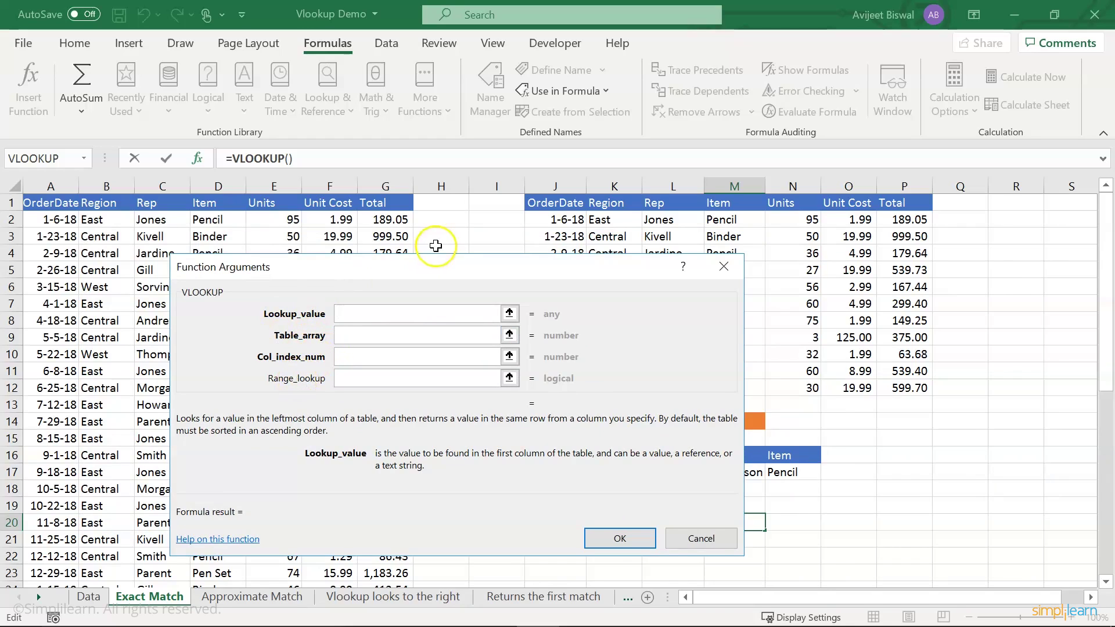
drag(414, 270, 278, 244)
- Set the M20 function's lookup value to M17 and its table array to L1:P12
click(736, 474)
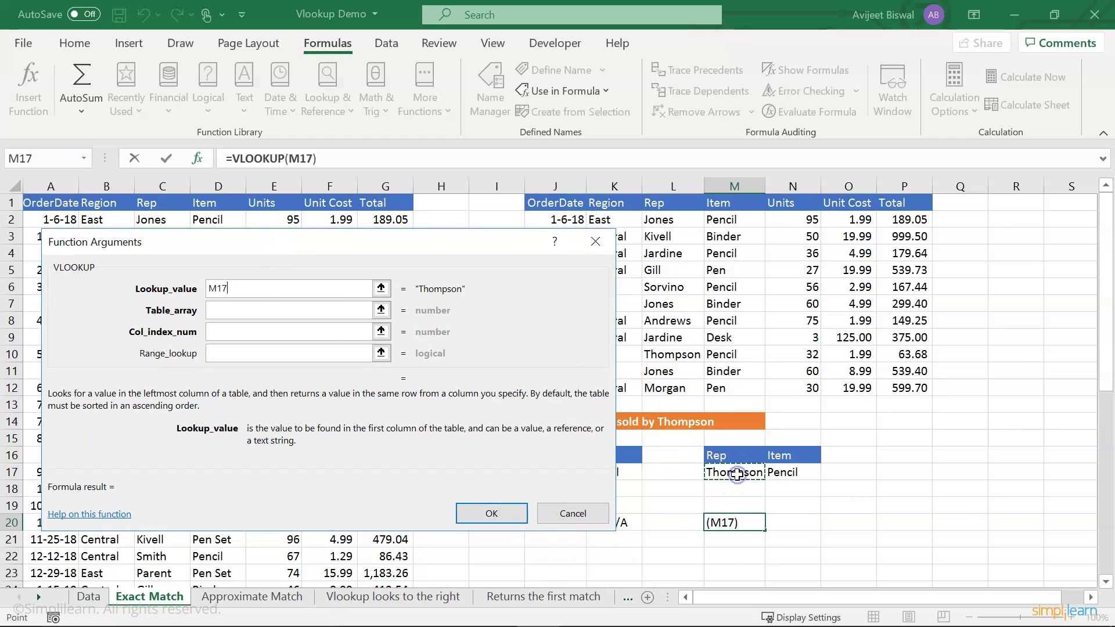
click(266, 314)
drag(674, 204, 905, 386)
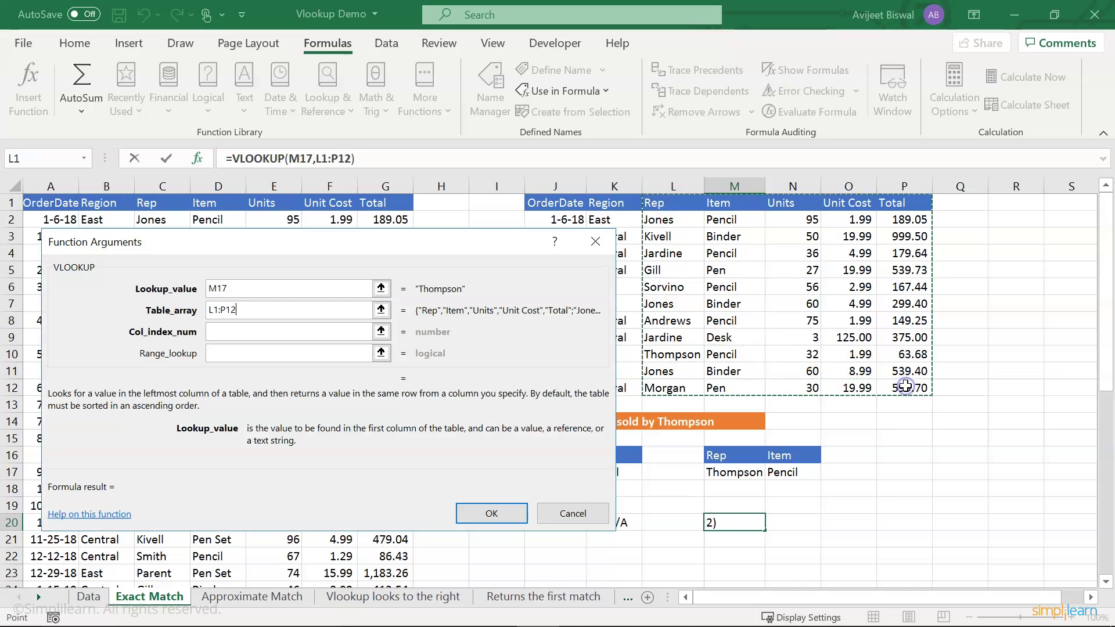
- Complete the M20 VLOOKUP arguments with column index 2 and range lookup False, accept the function and select the result cell
click(259, 343)
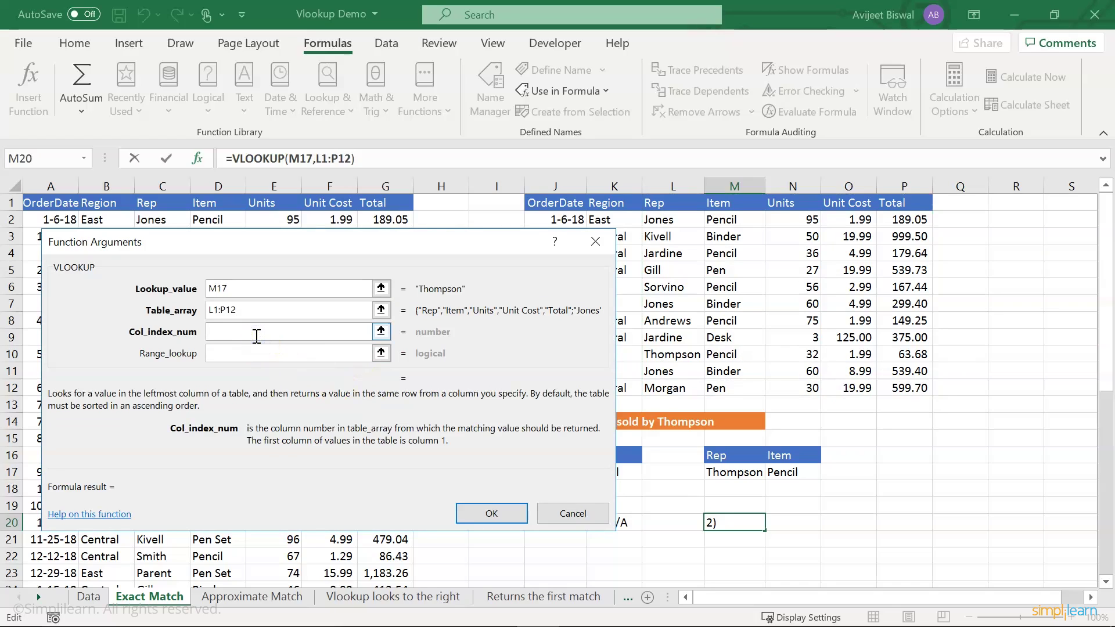
text(2)
click(226, 356)
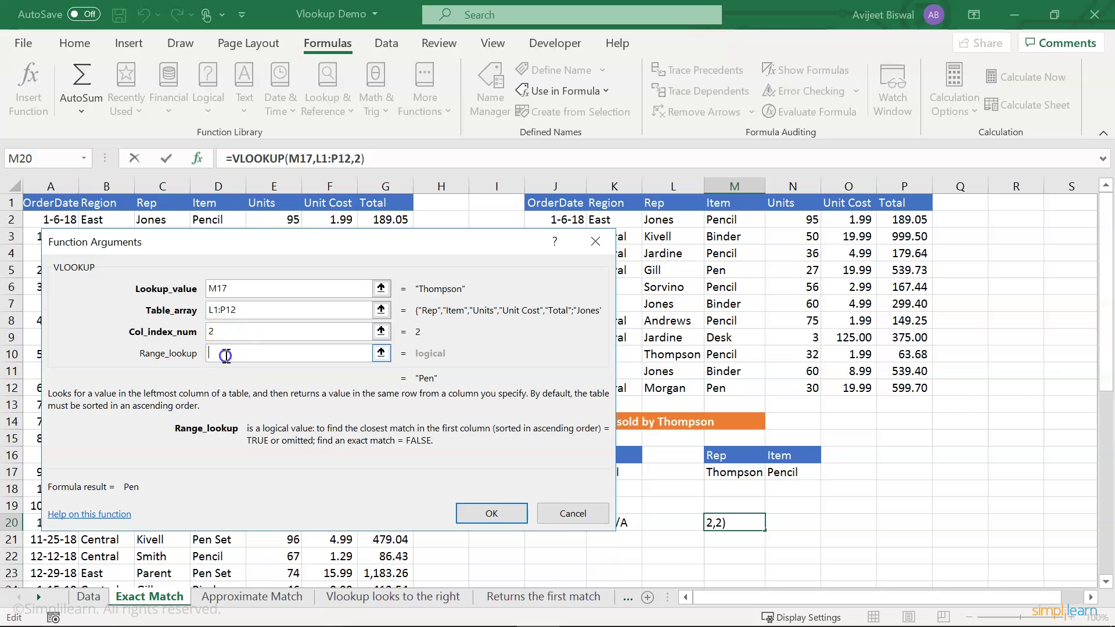
text(False)
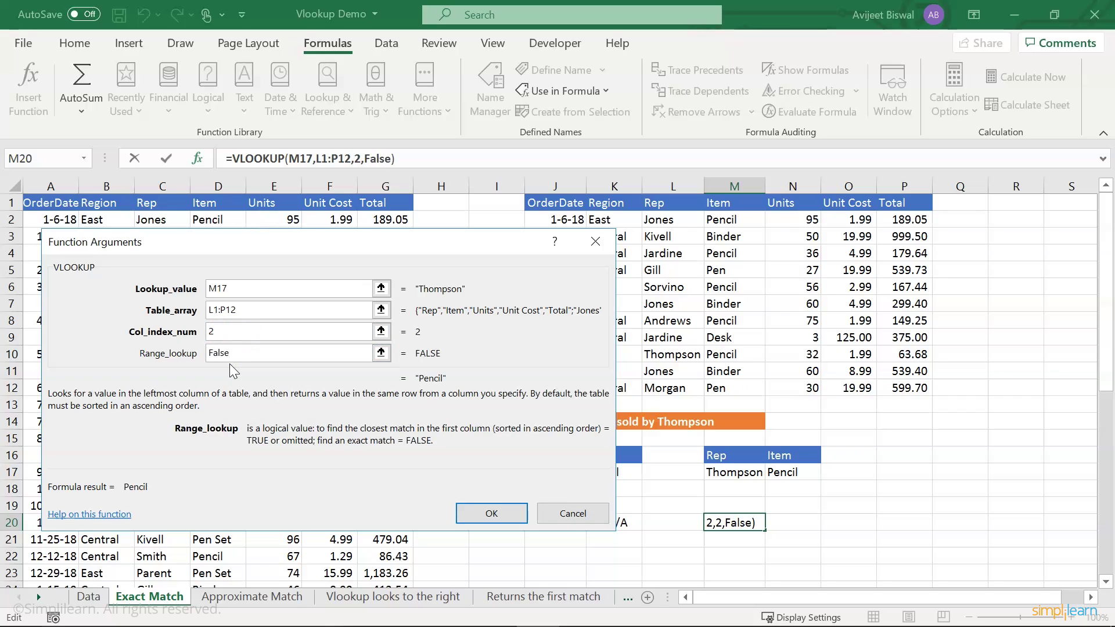
click(491, 513)
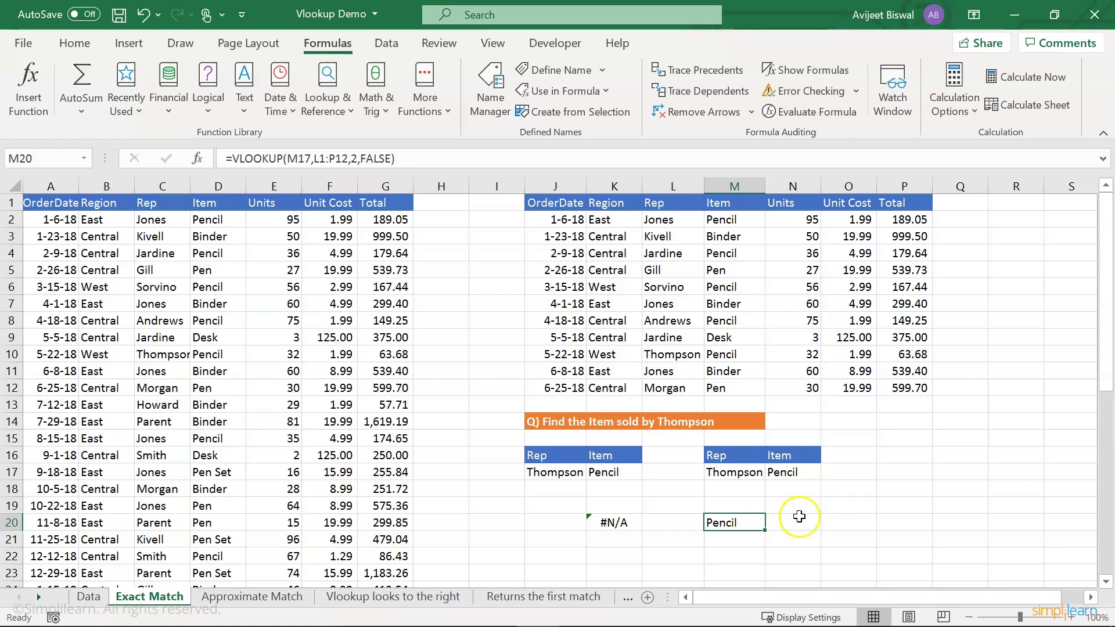
click(740, 520)
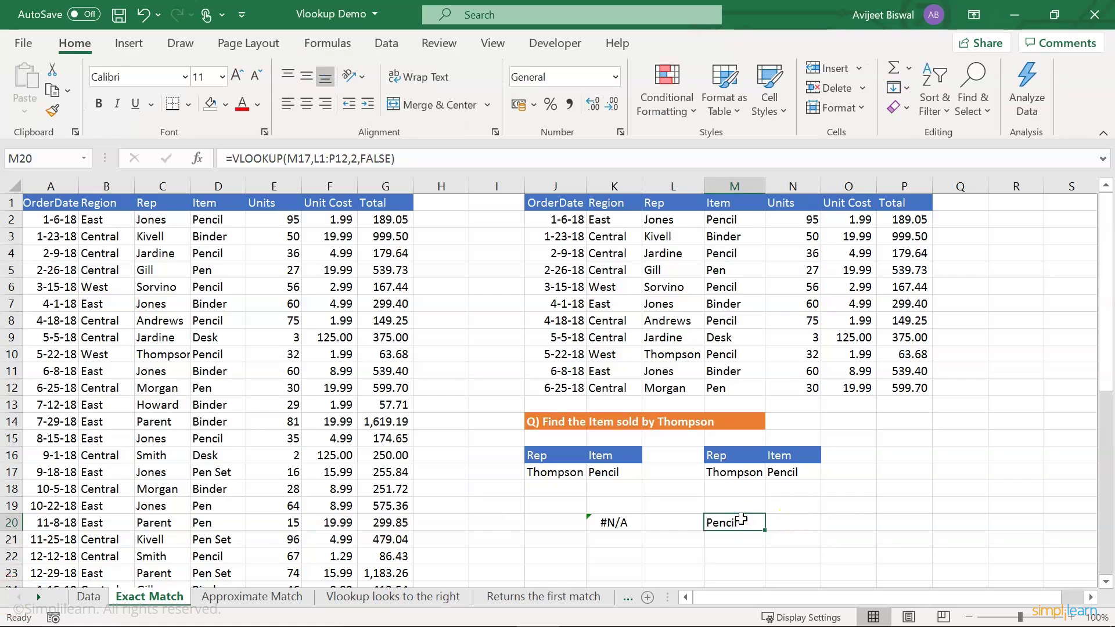
- Switch to the Approximate Match sheet and examine the lookup table J1:P12, its sorted Rep column, the first question and the rep in J17
click(244, 598)
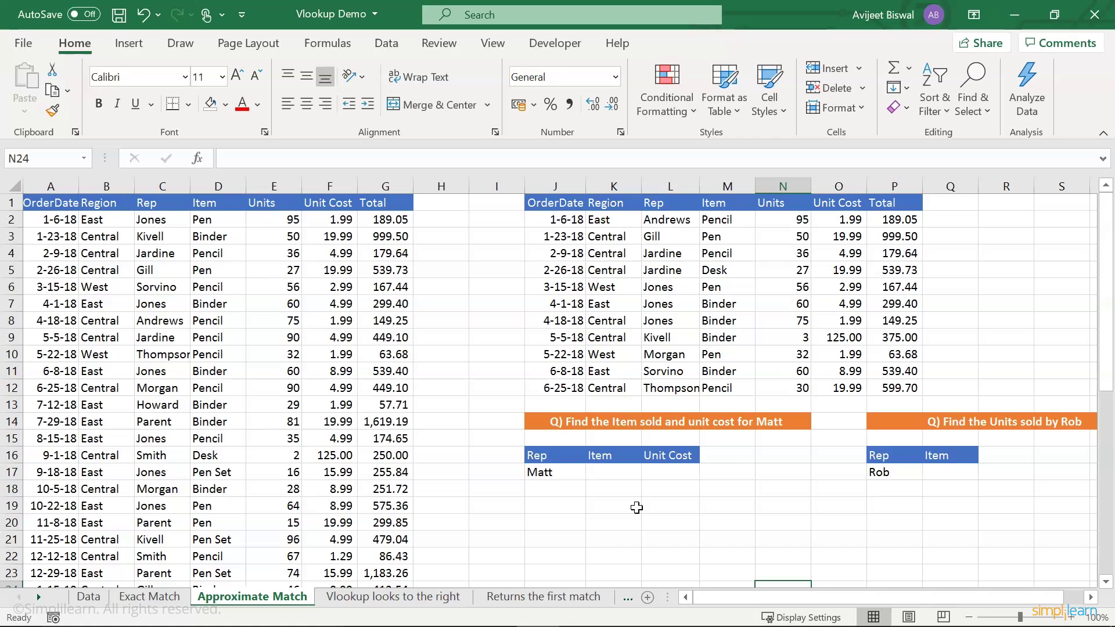
drag(570, 203, 912, 388)
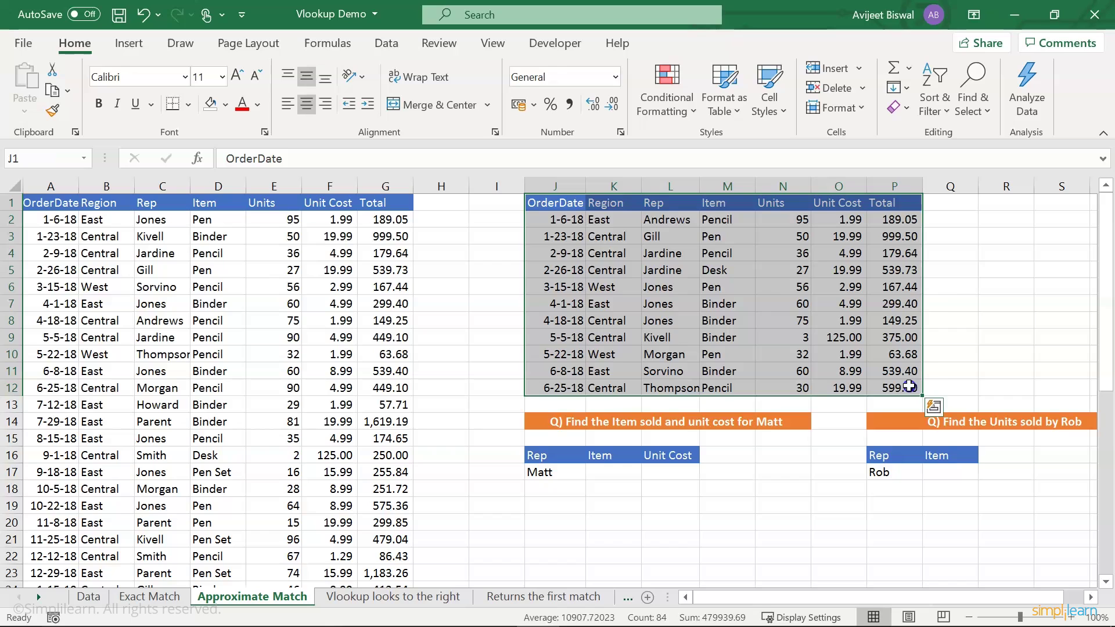
click(653, 185)
drag(667, 200, 677, 382)
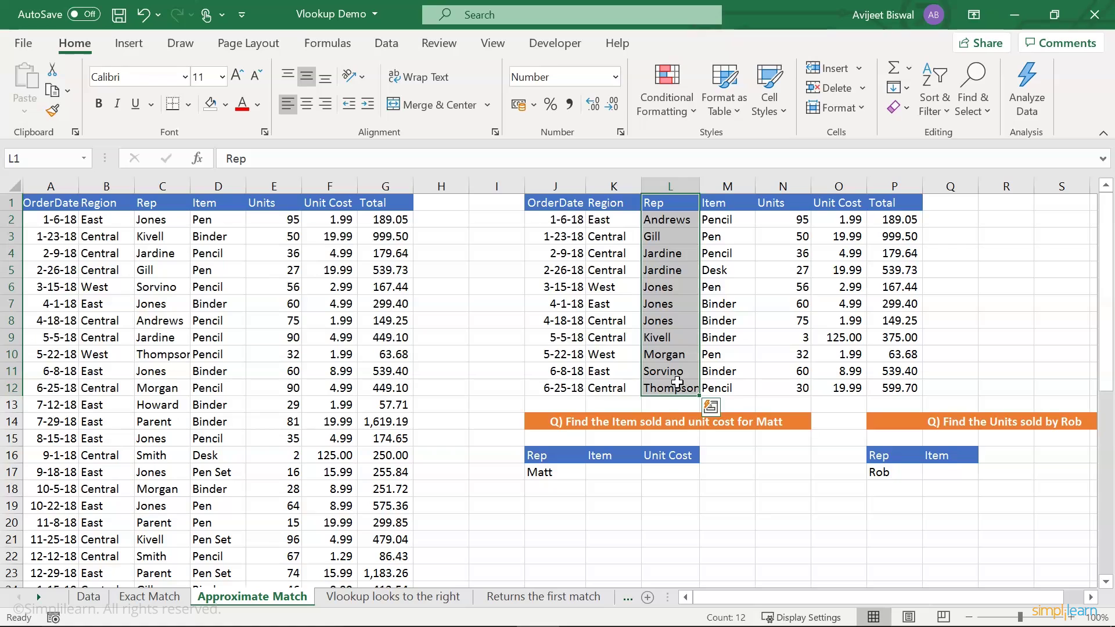
click(568, 422)
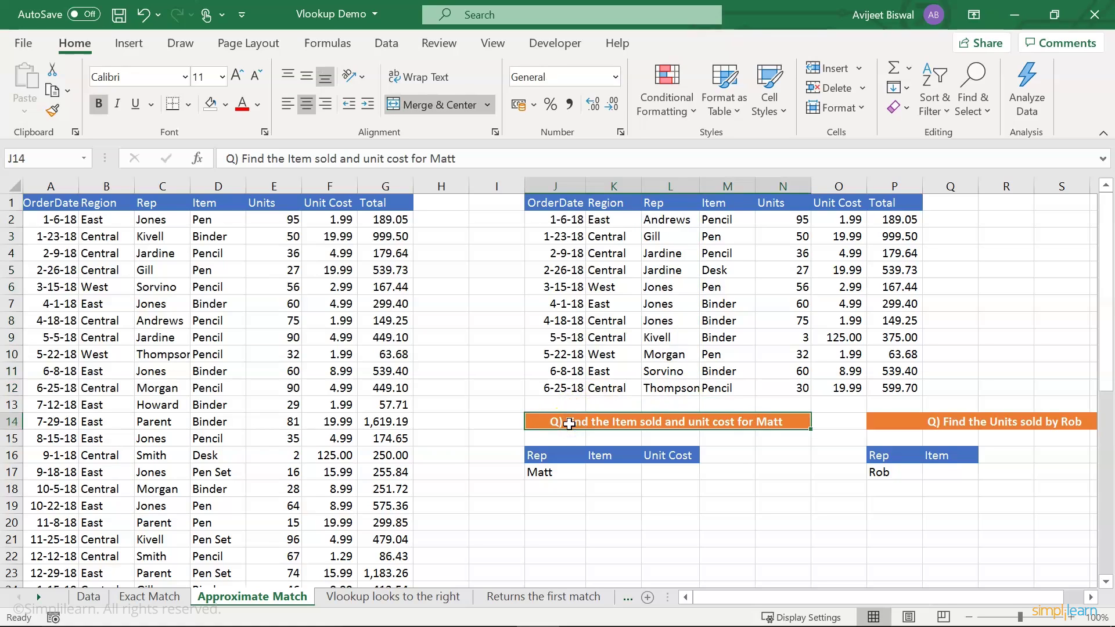
click(553, 473)
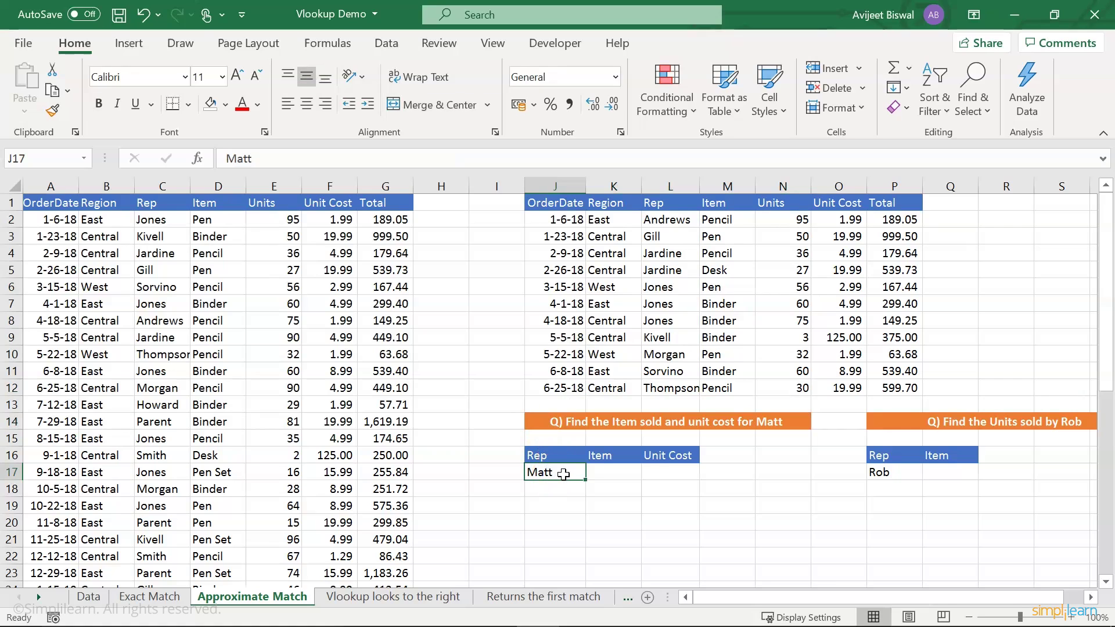
click(666, 218)
drag(666, 233, 677, 388)
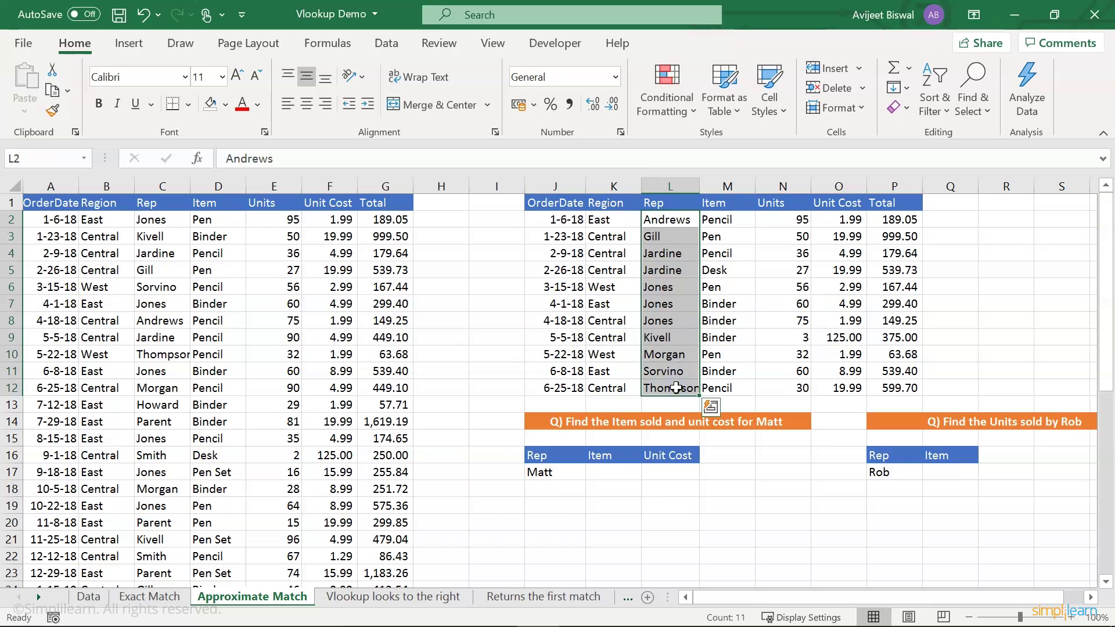
- Start a VLOOKUP formula in the Item cell K17 with J17 as the lookup value
click(609, 471)
text(=)
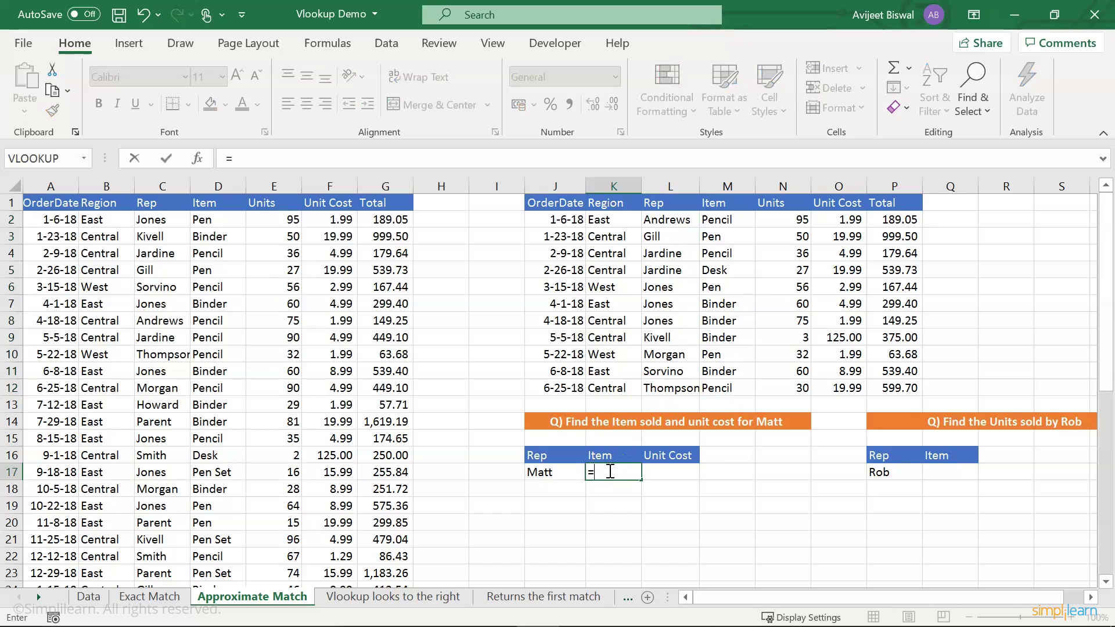
text(vl)
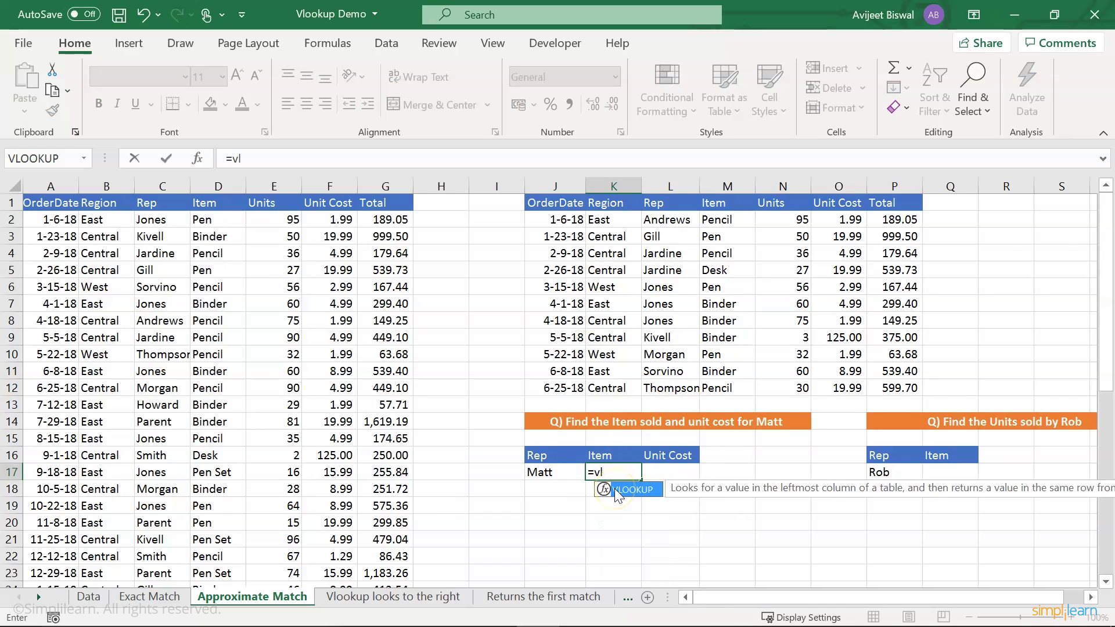
text(o)
key(Tab)
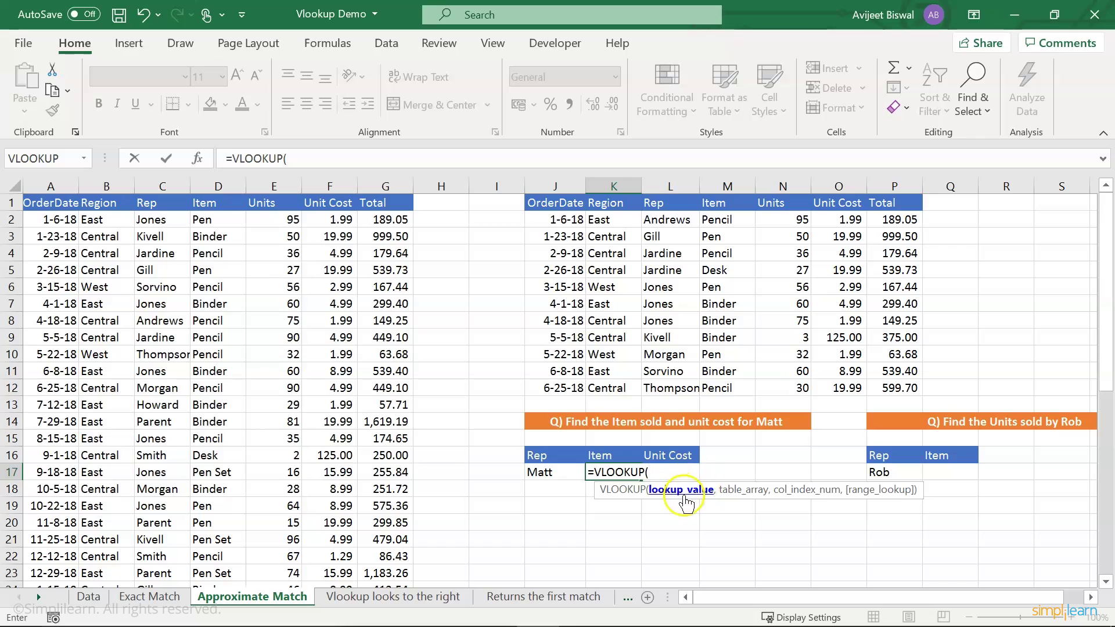
click(539, 474)
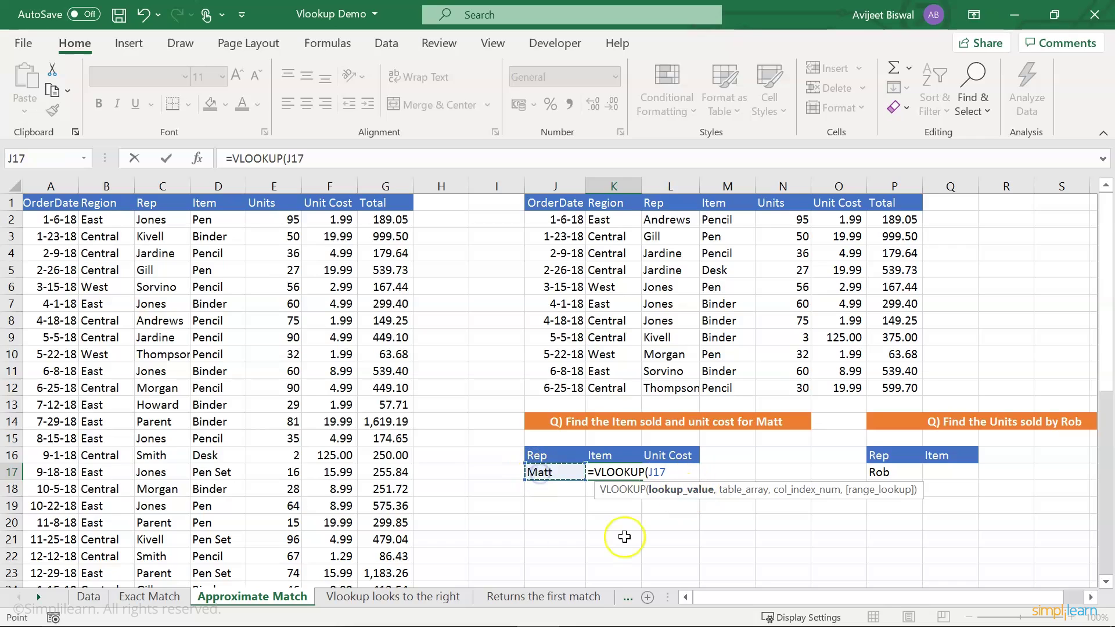
text(,)
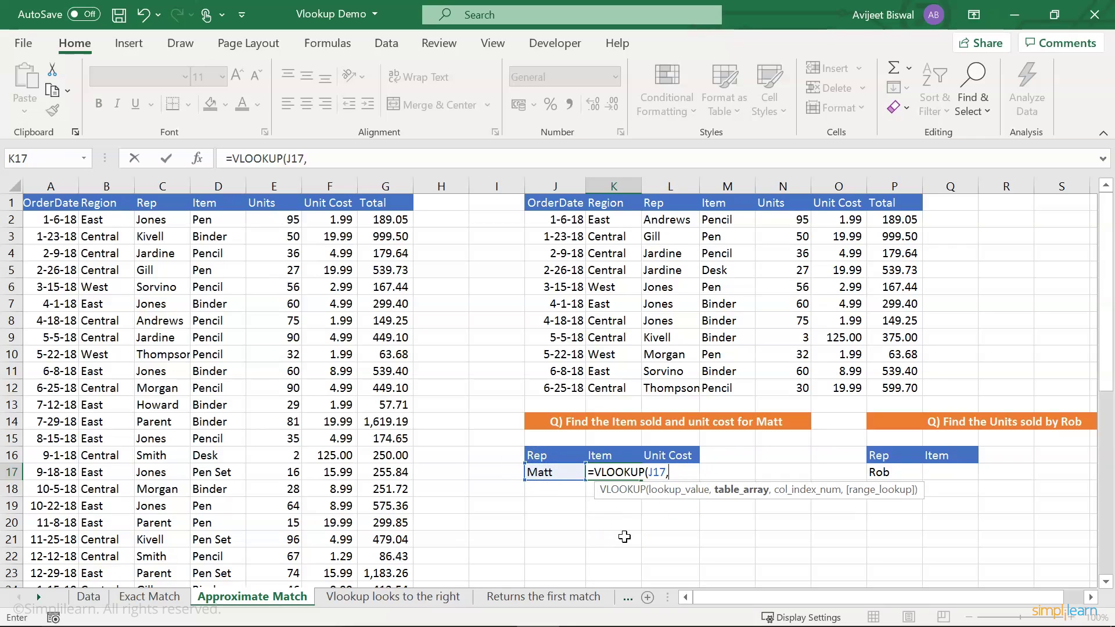
- Finish the K17 formula as =VLOOKUP(J17,L1:M12,2,1), using the Rep and Item columns with approximate match
click(668, 204)
drag(668, 204, 730, 391)
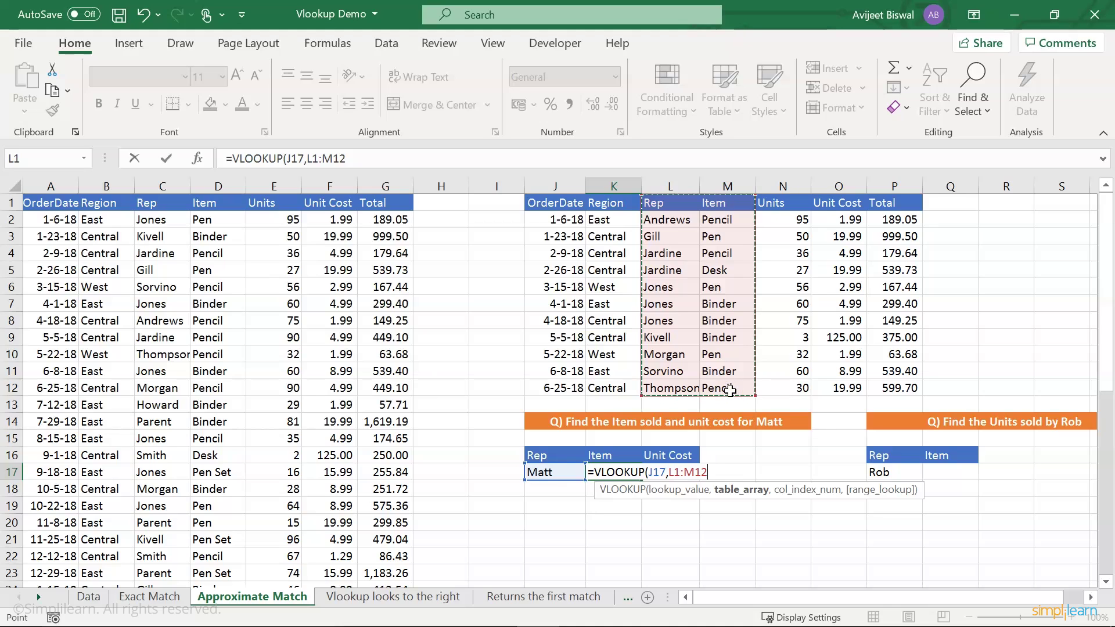
text(,)
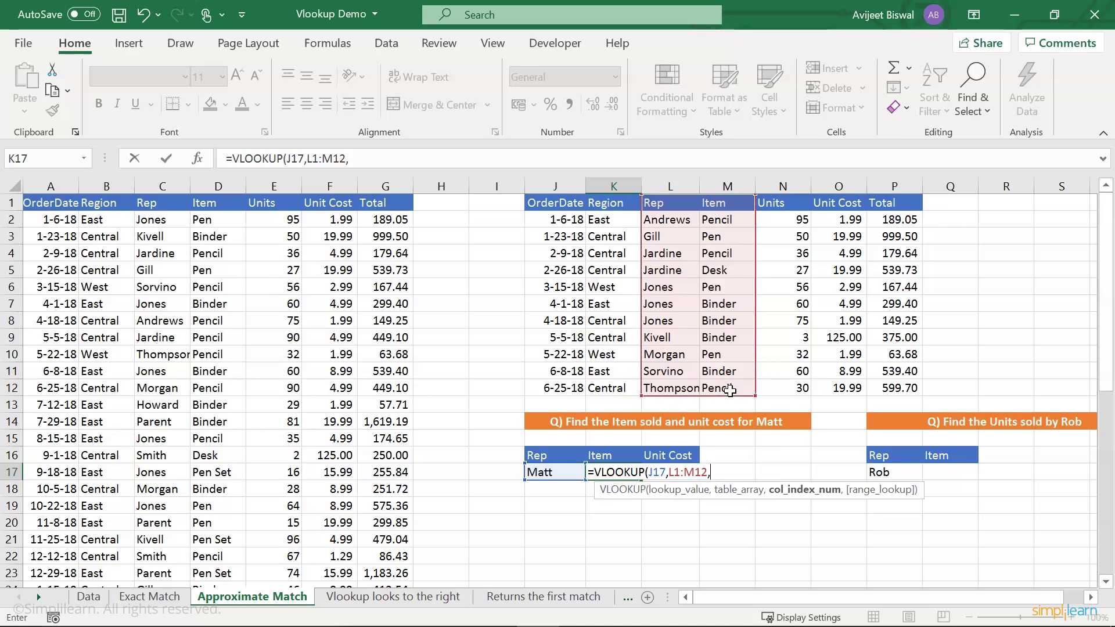
text(2,)
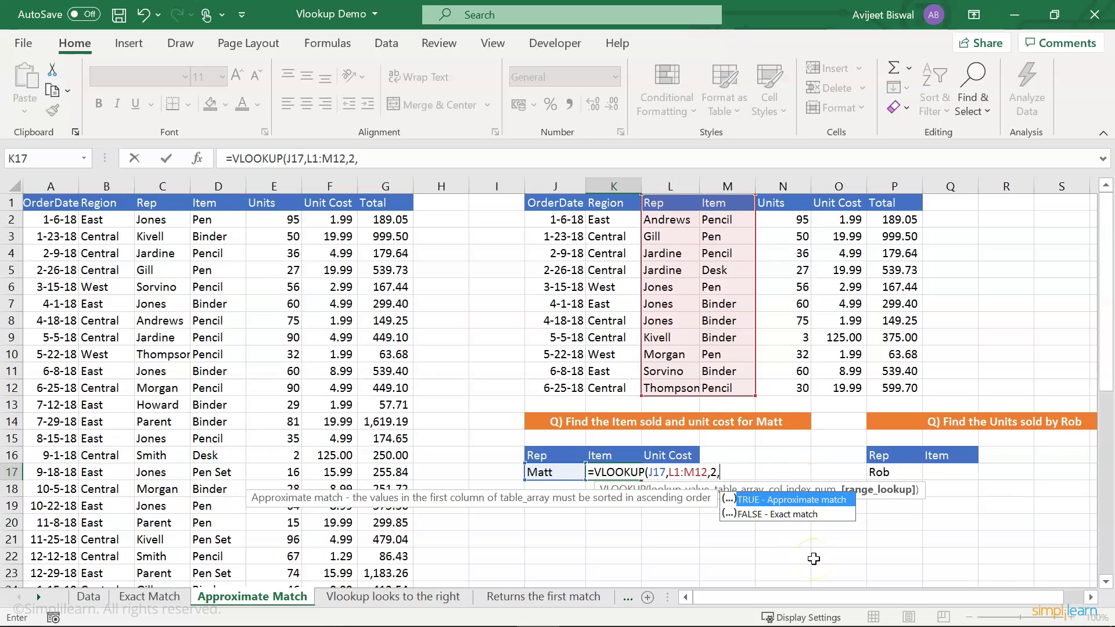
text(1))
key(Return)
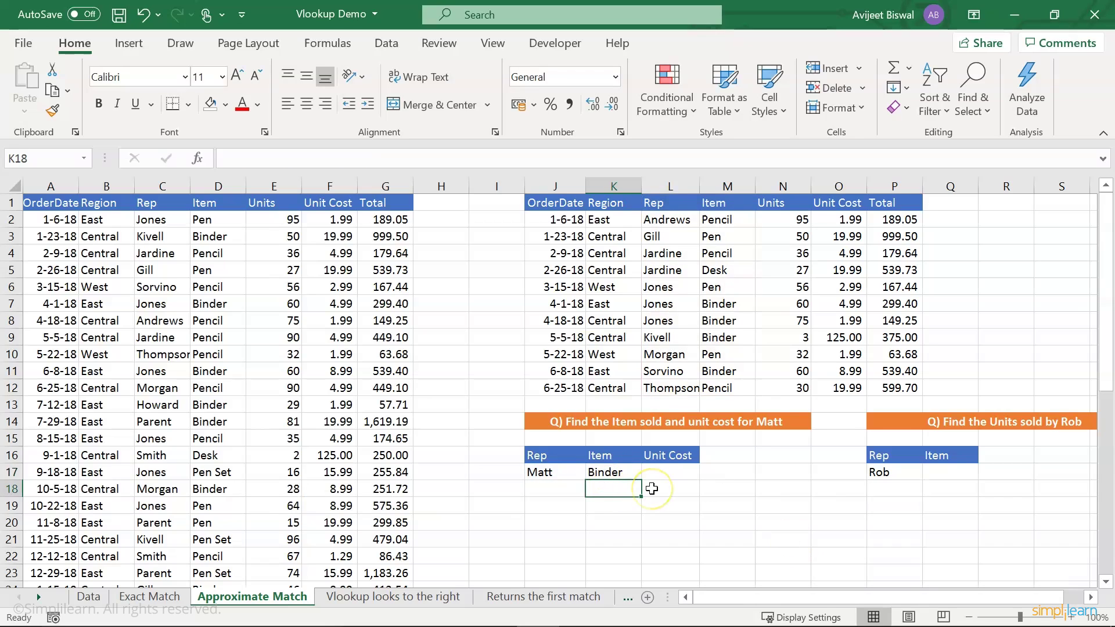
- Compare the K17 result with the Rep names in L9:L11 and trace the matching Item and Unit Cost in row 9
click(609, 473)
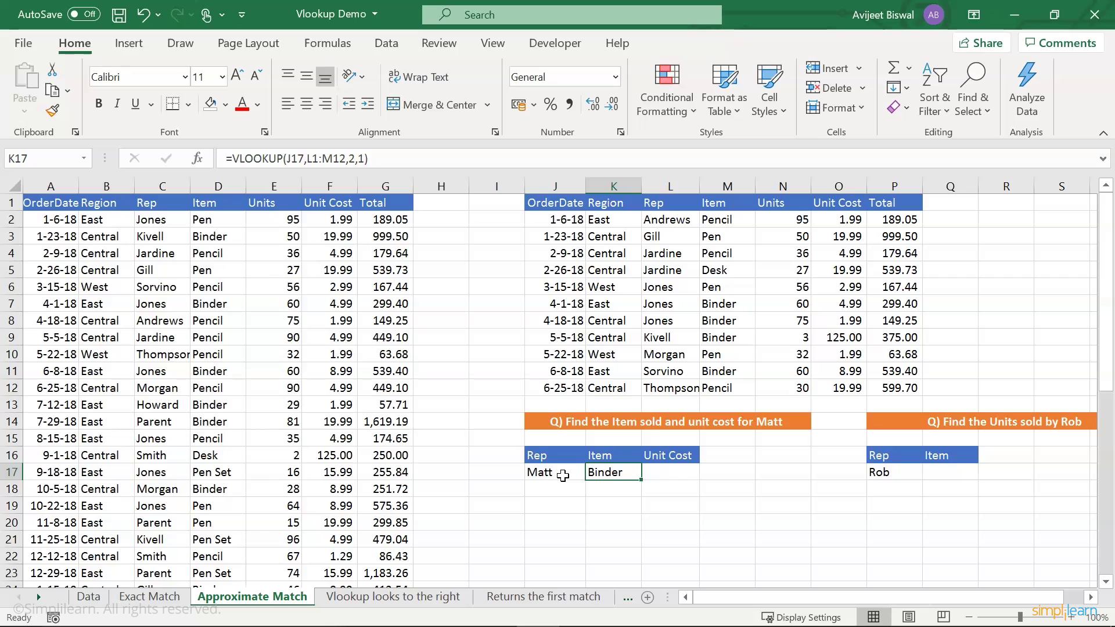
click(668, 338)
click(672, 354)
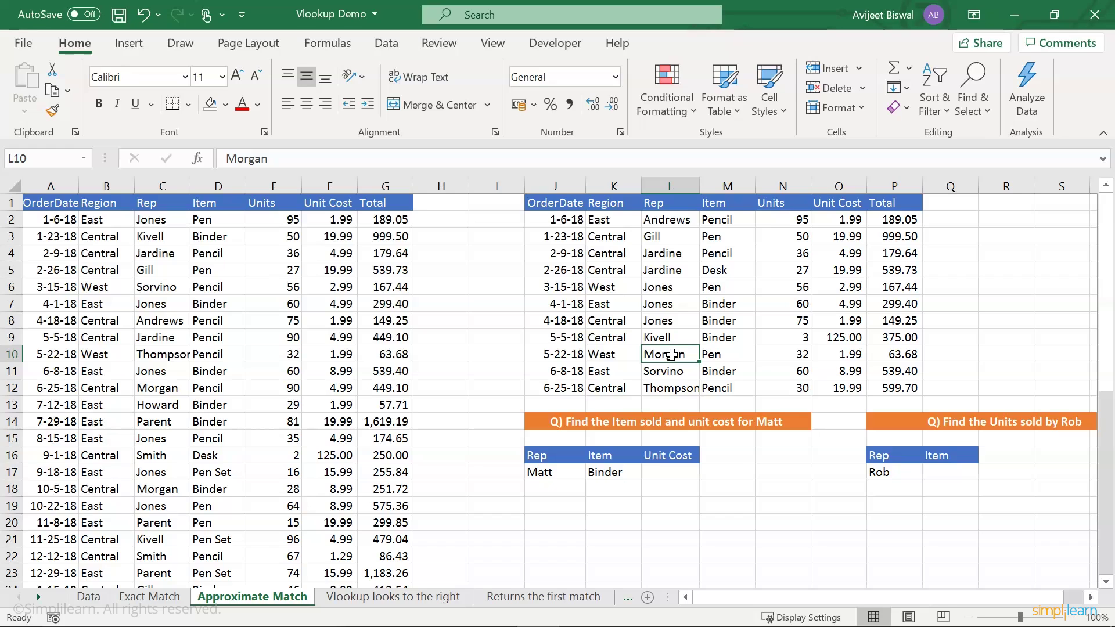
click(672, 365)
click(669, 341)
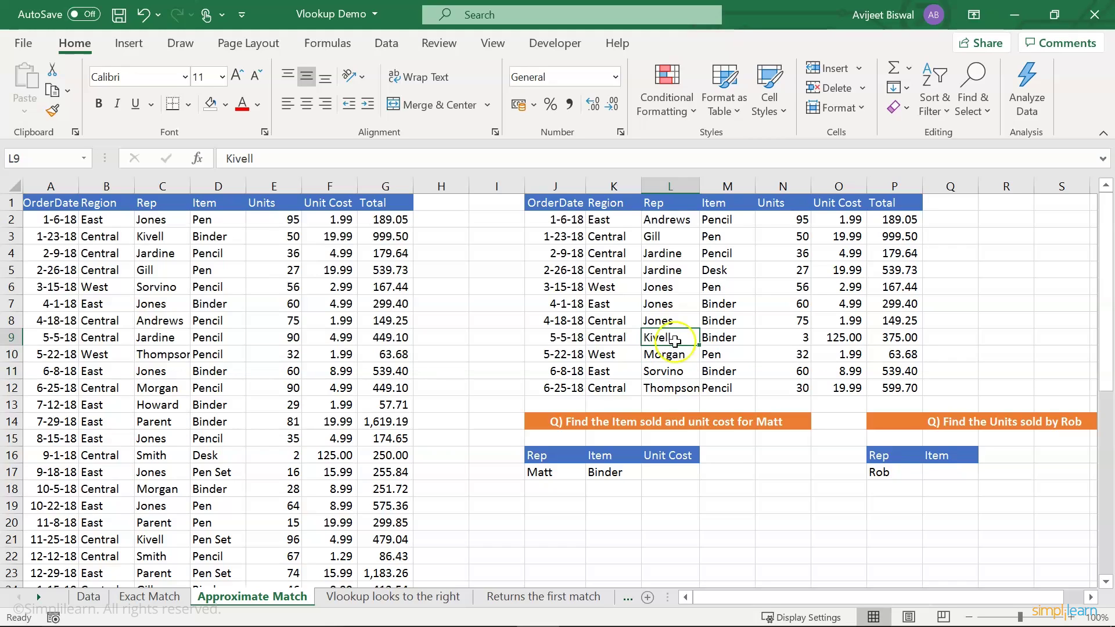
click(720, 342)
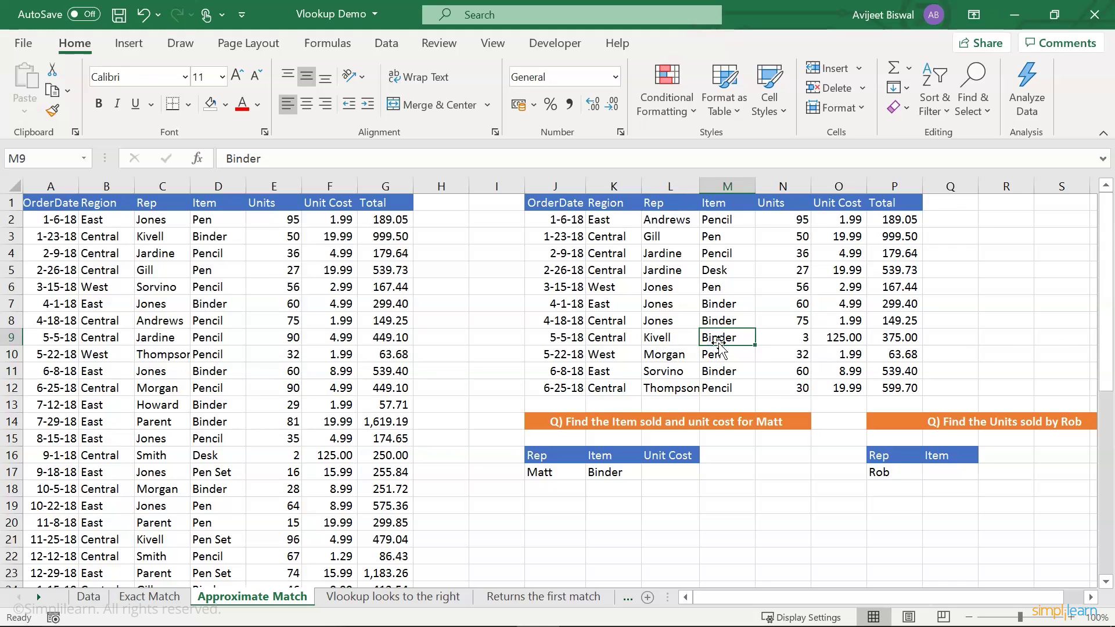
click(673, 473)
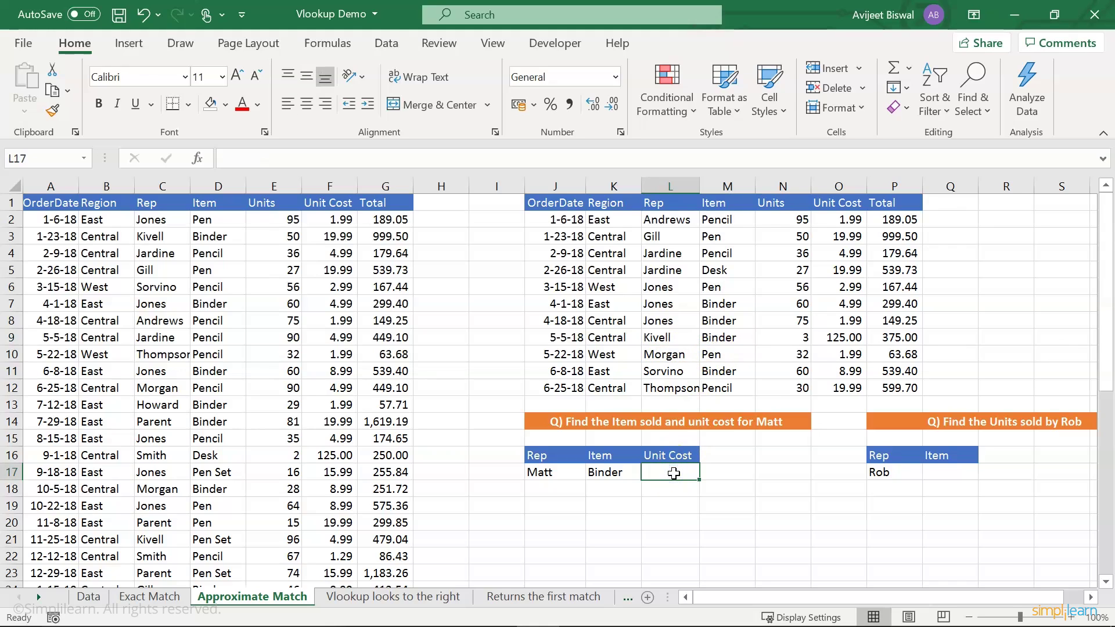
click(674, 343)
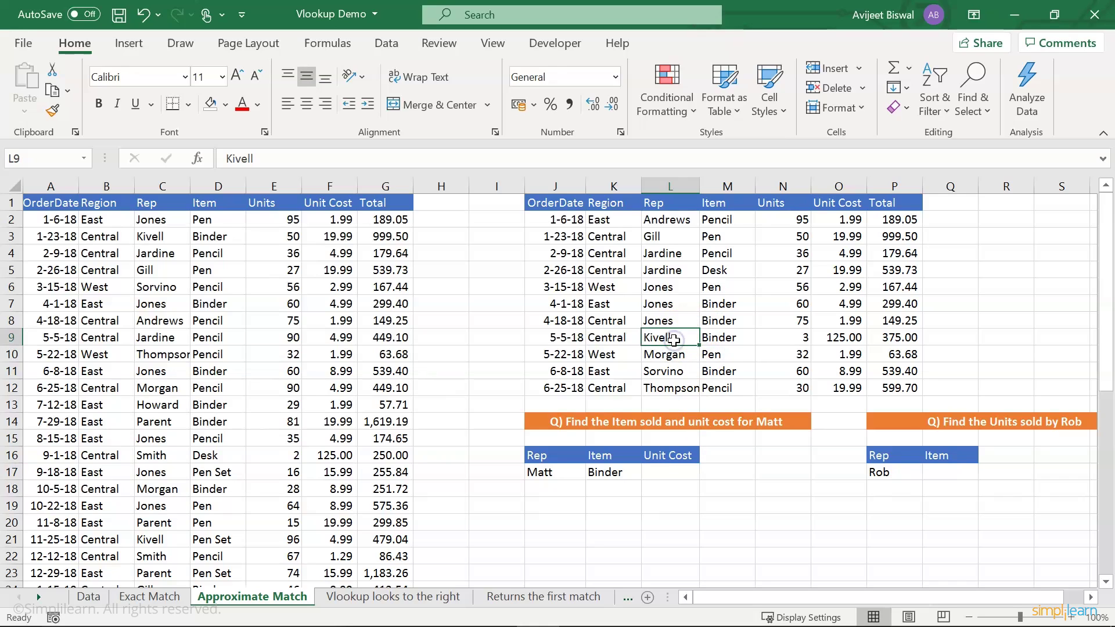
click(845, 340)
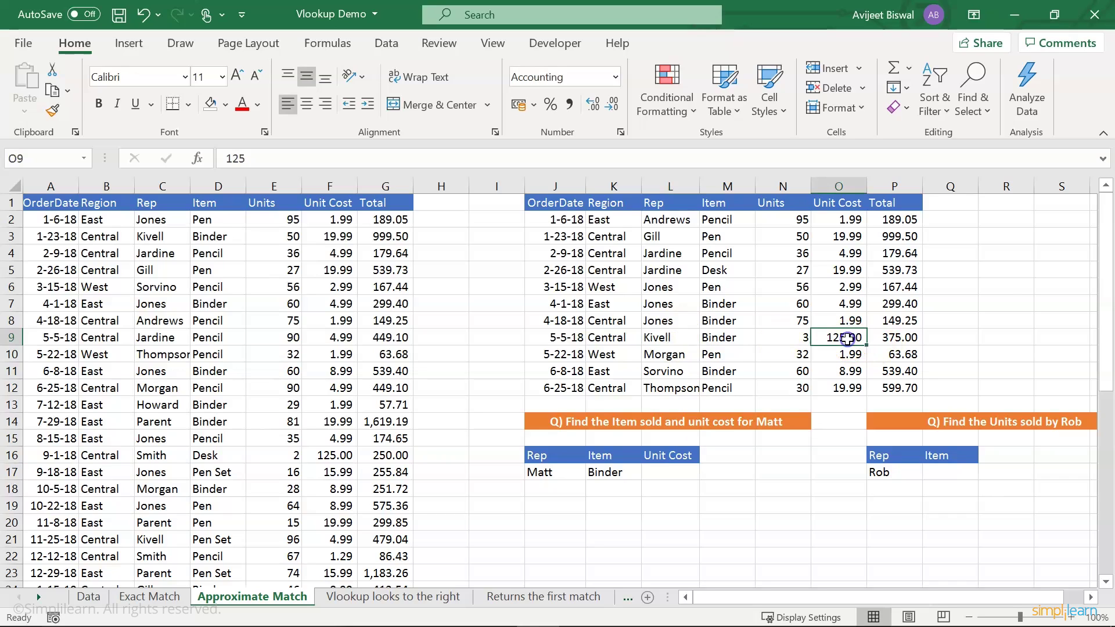
- Start a VLOOKUP formula in the Unit Cost cell L17 with J17 as the lookup value
click(663, 471)
text(=)
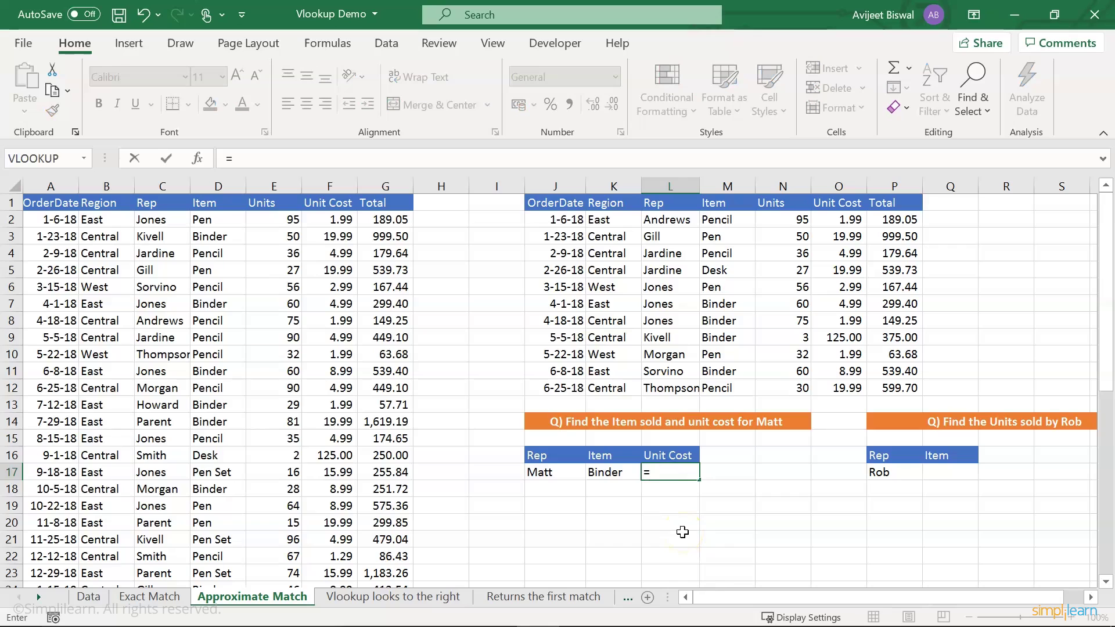
text(vl)
key(Tab)
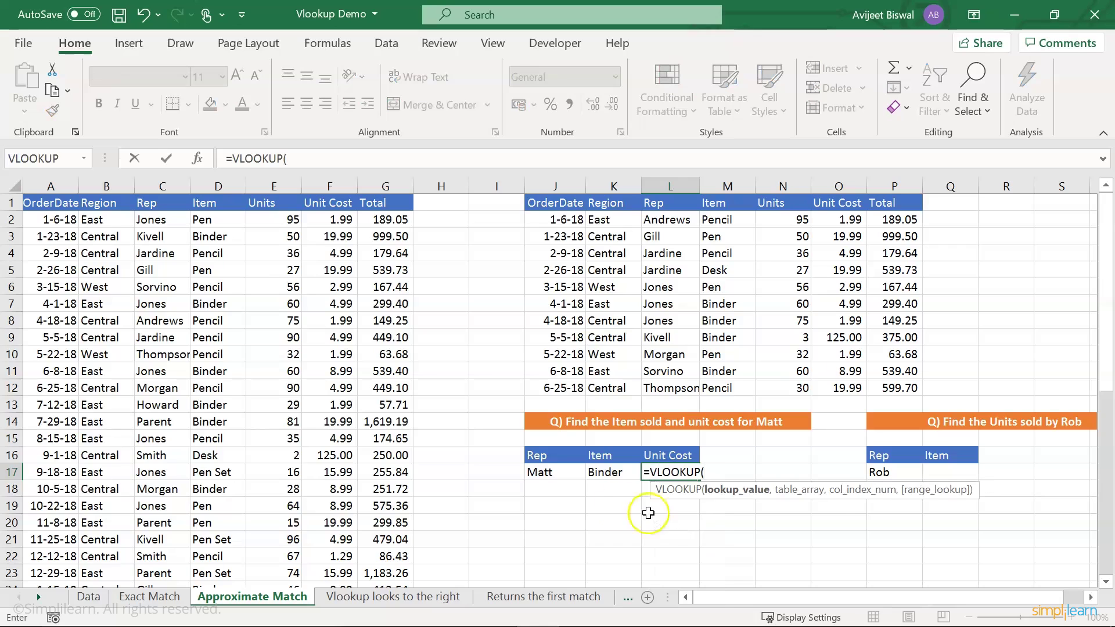
click(559, 475)
text(,)
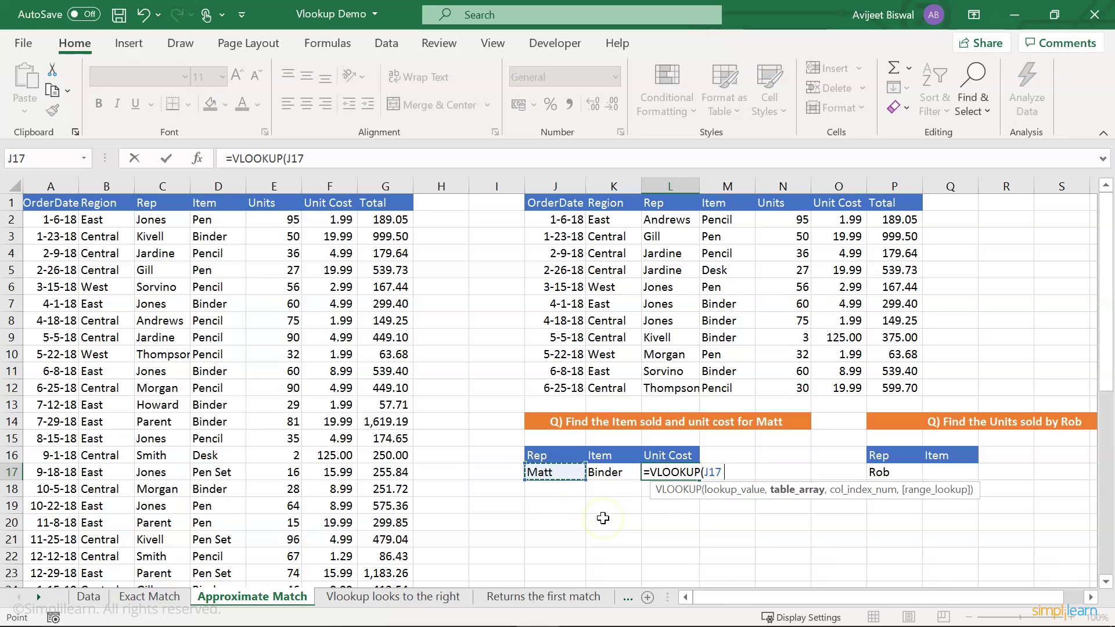
- Finish the L17 formula as =VLOOKUP(J17,L1:O12,4,TRUE) and check its result against row 9 of the table
drag(680, 204, 855, 385)
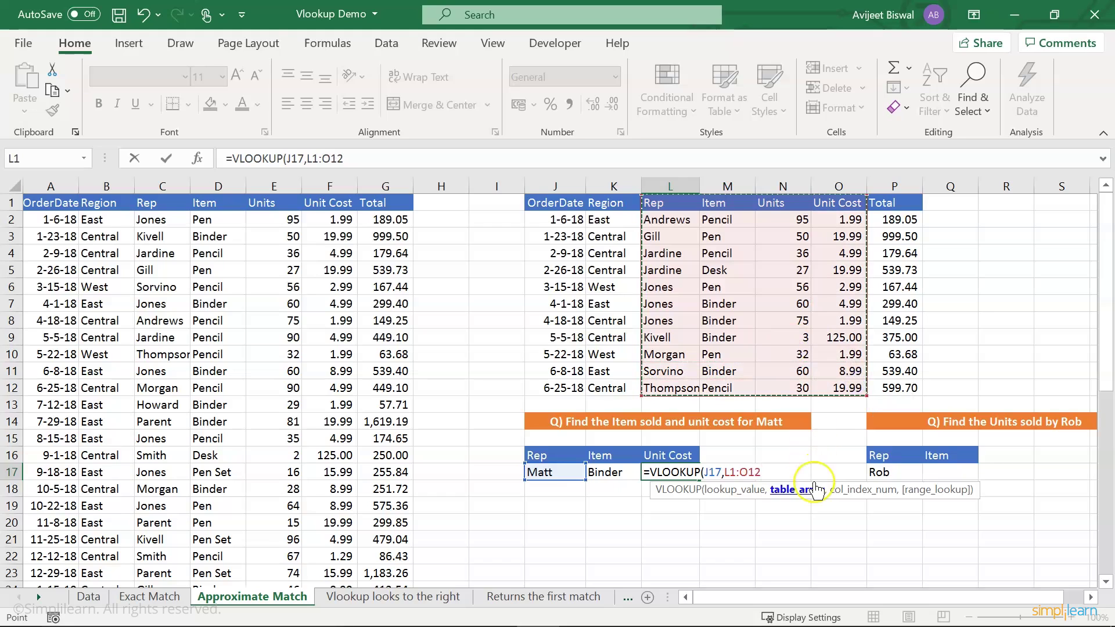
text(,)
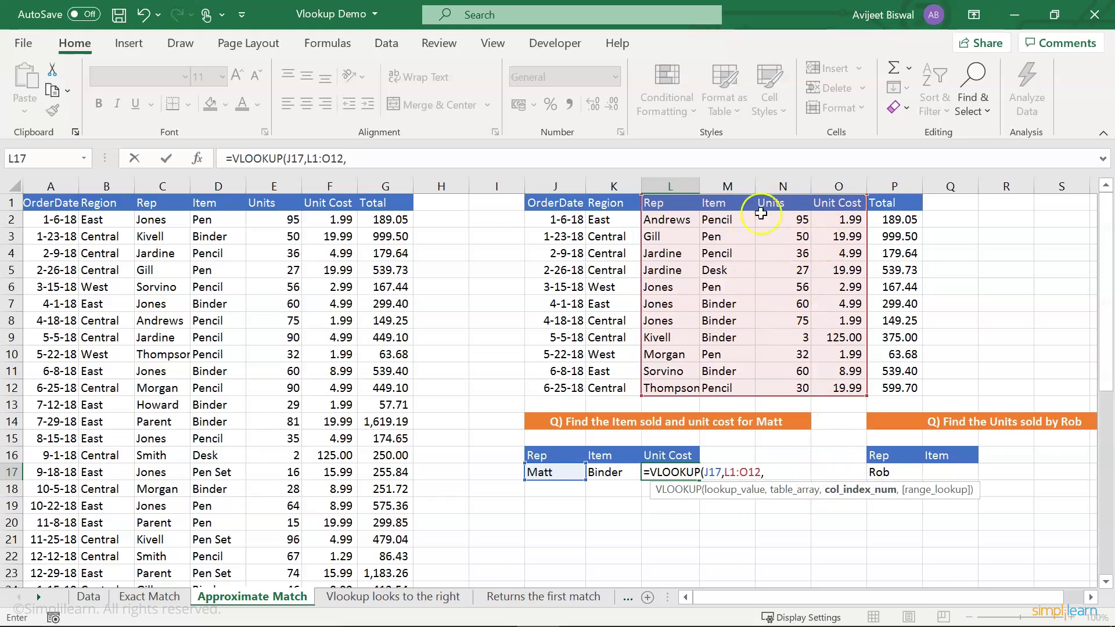
text(4,)
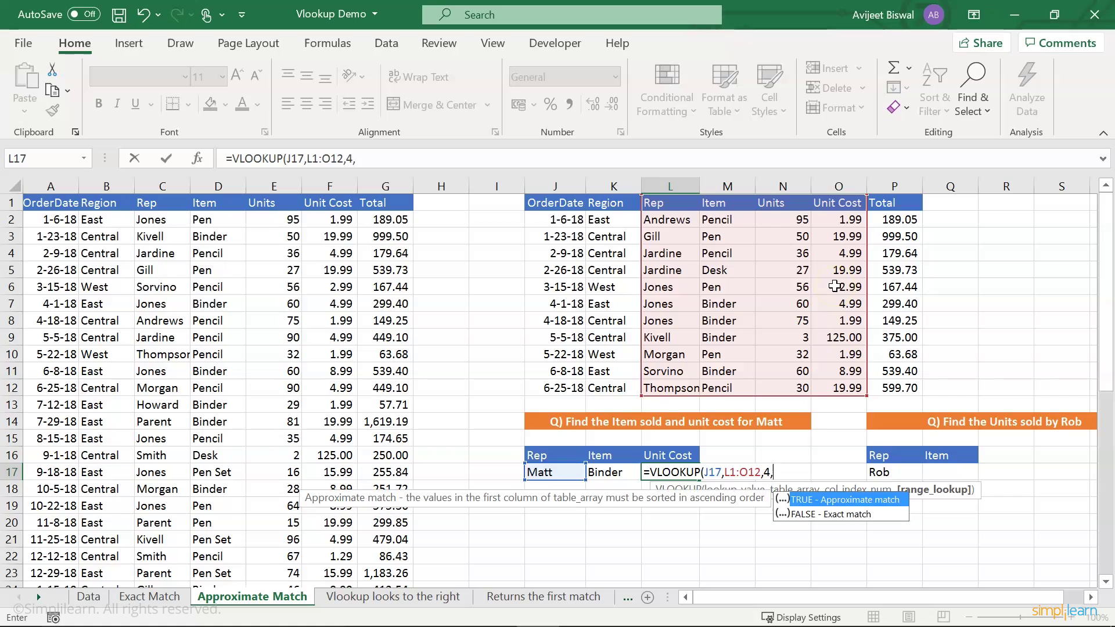
double_click(822, 500)
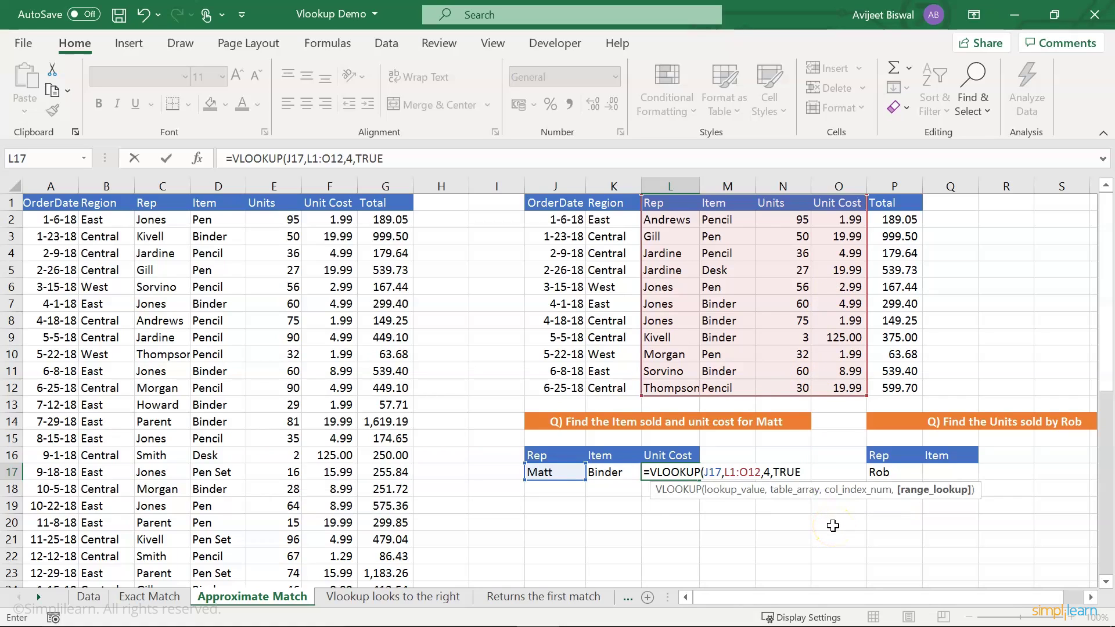
text())
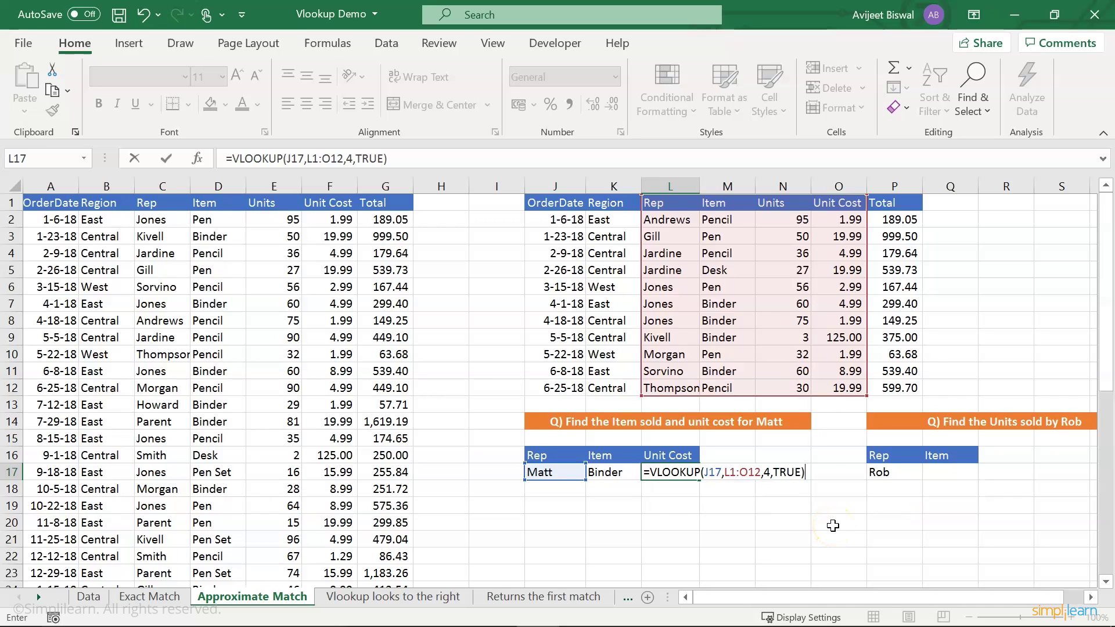
key(Return)
key(Up)
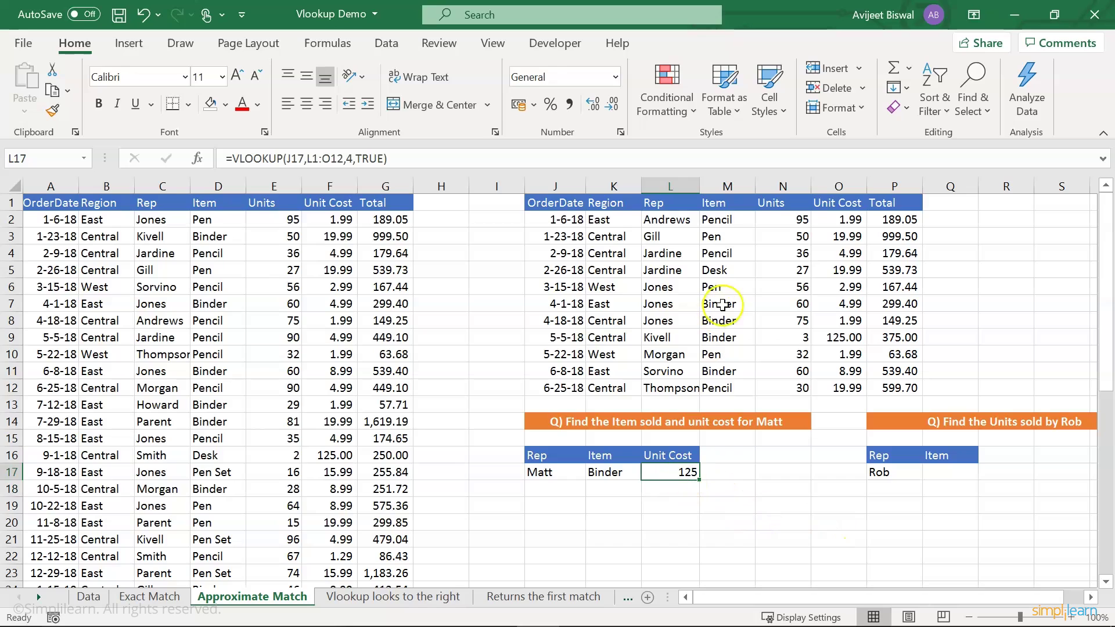
click(662, 338)
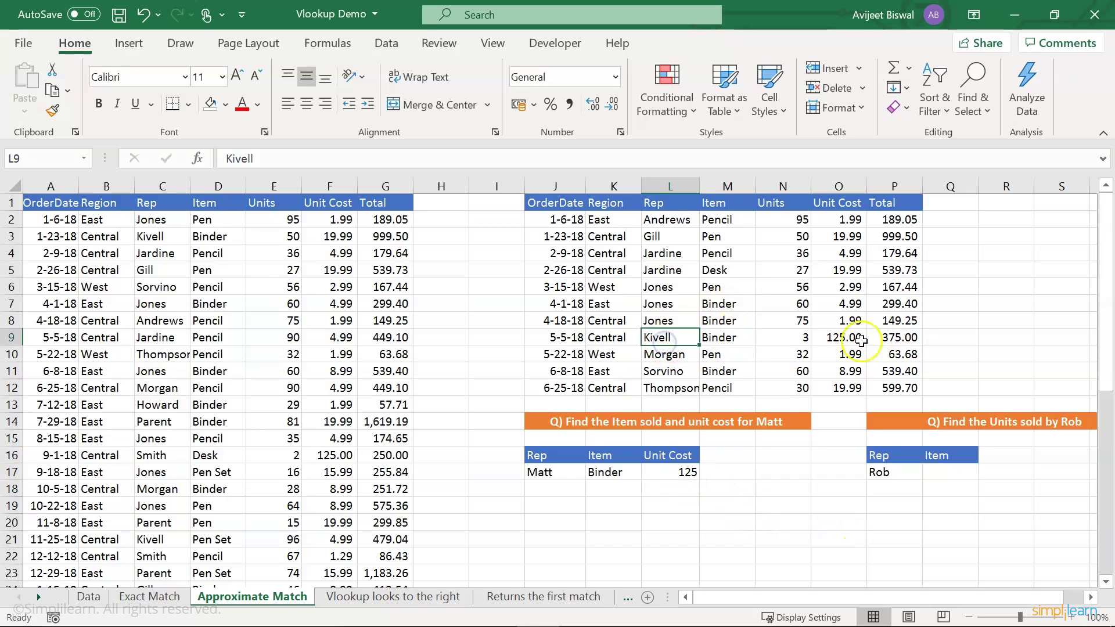
- Read the question in P14 and check the Rep column L1:L12 for the lookup name in P17
drag(705, 597, 858, 596)
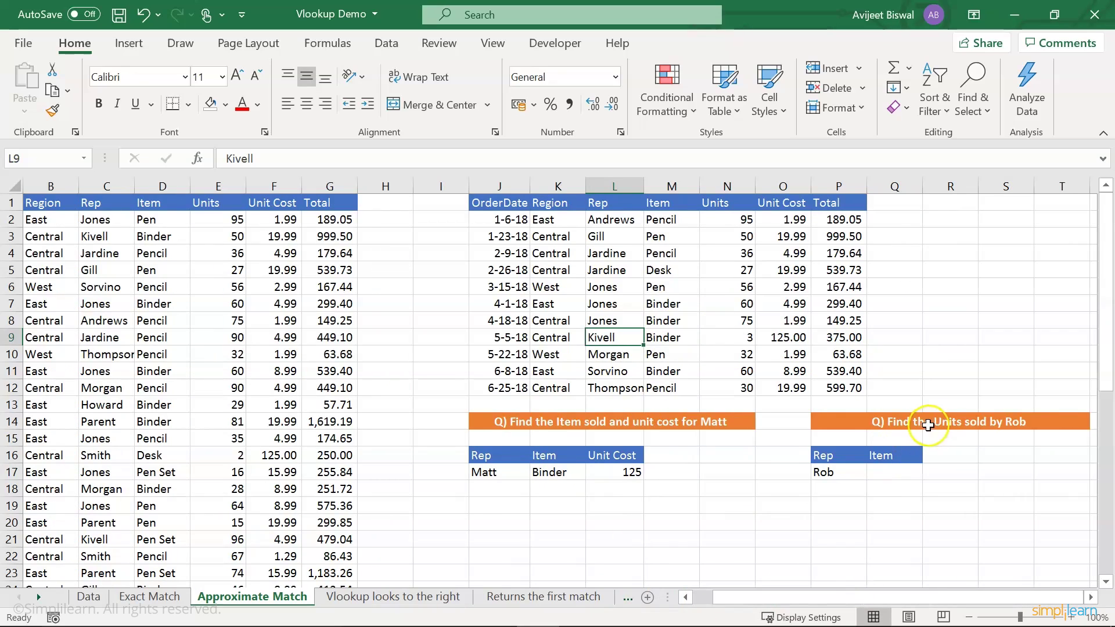
click(906, 423)
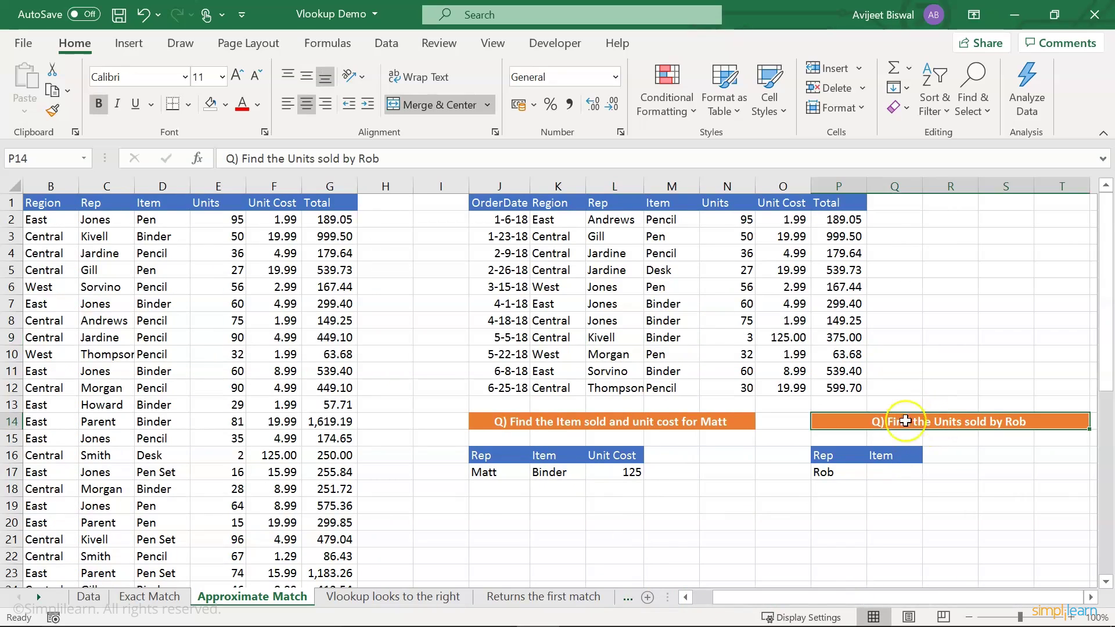
click(839, 474)
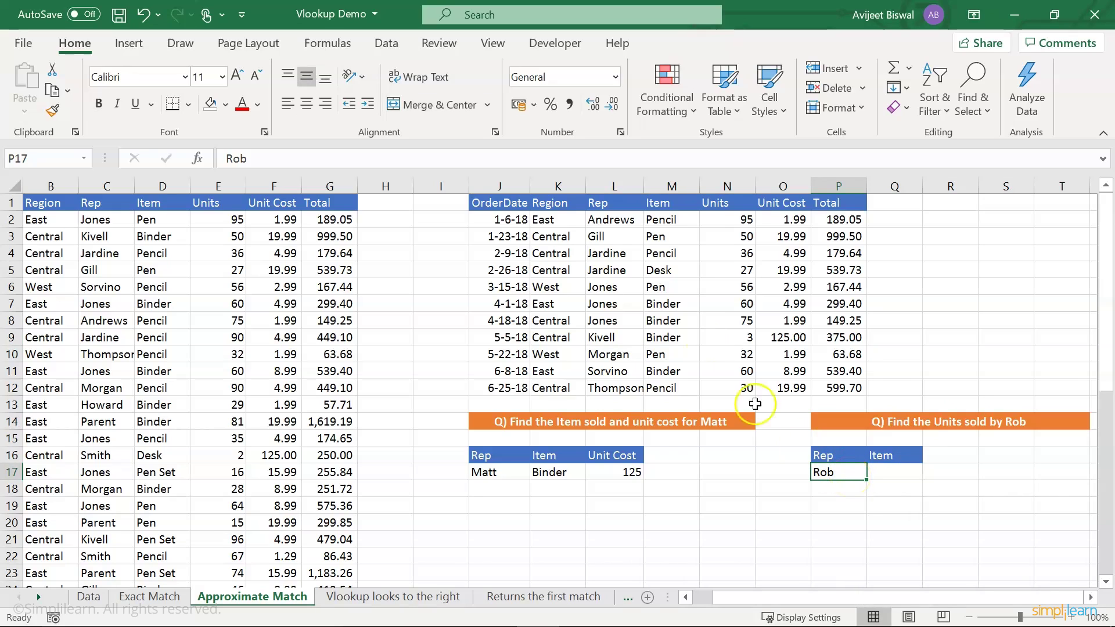
drag(611, 204, 611, 384)
click(608, 299)
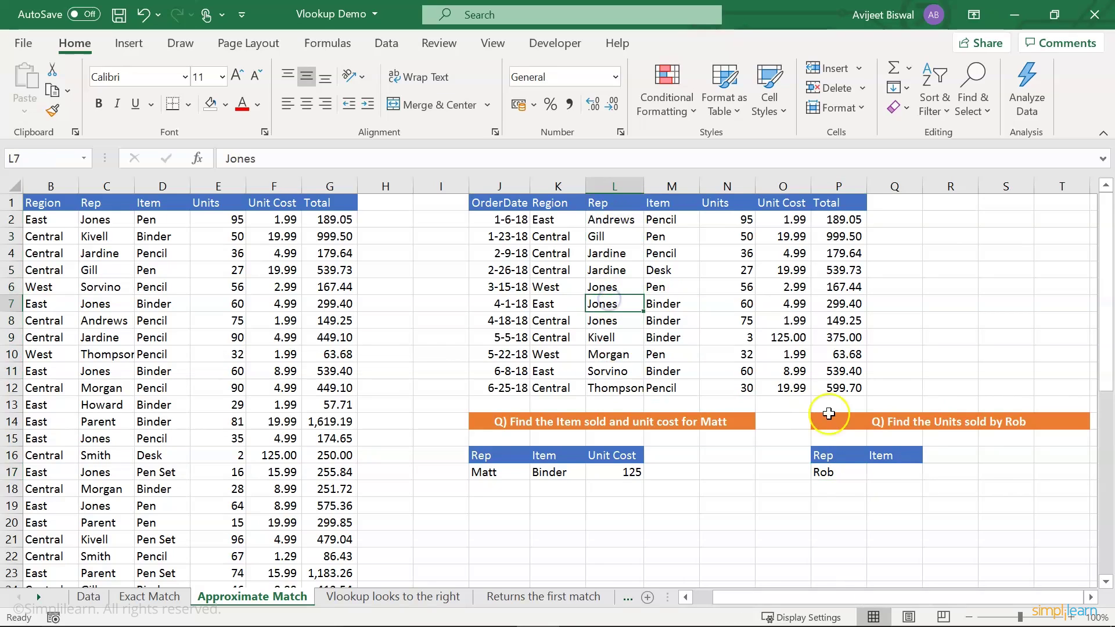
- Start a VLOOKUP formula in the Item cell Q17 with P17 as the lookup value
click(897, 473)
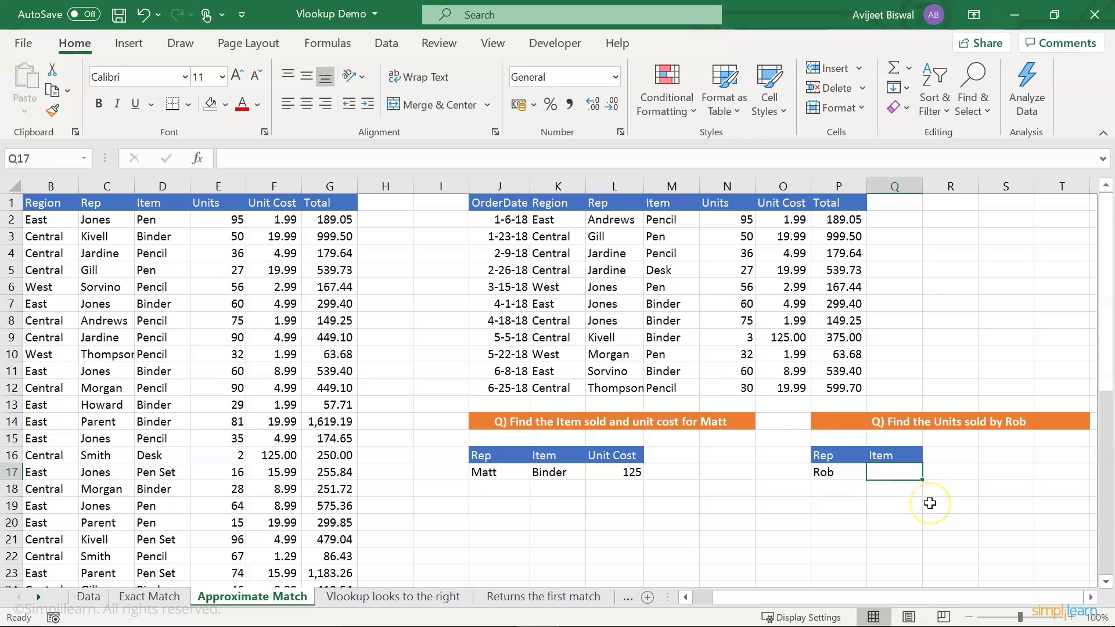
text(=)
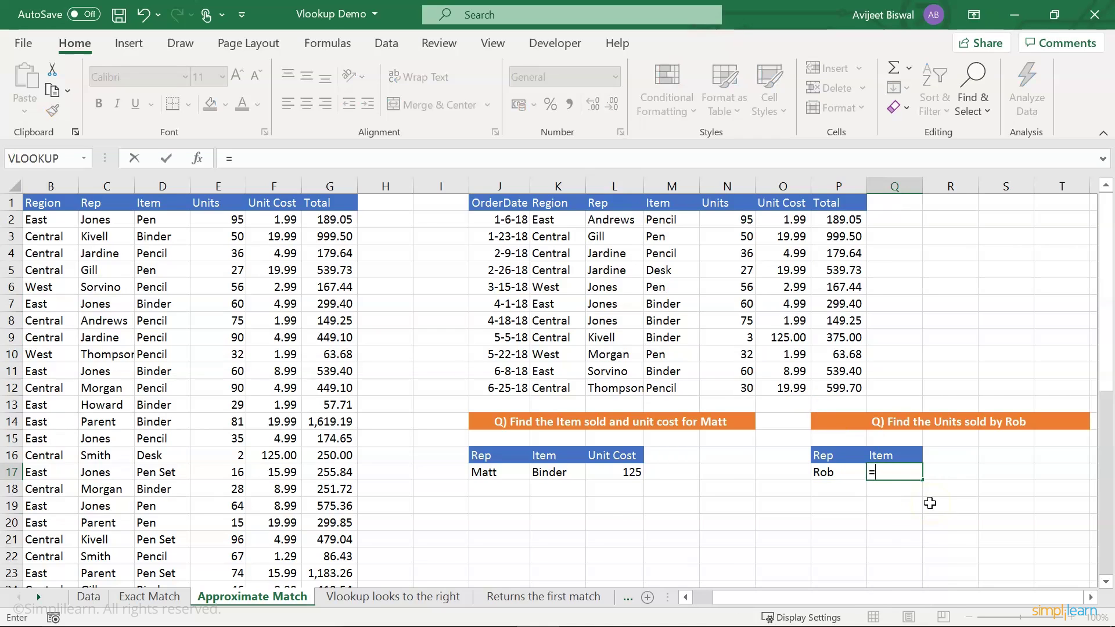
text(vl)
key(Tab)
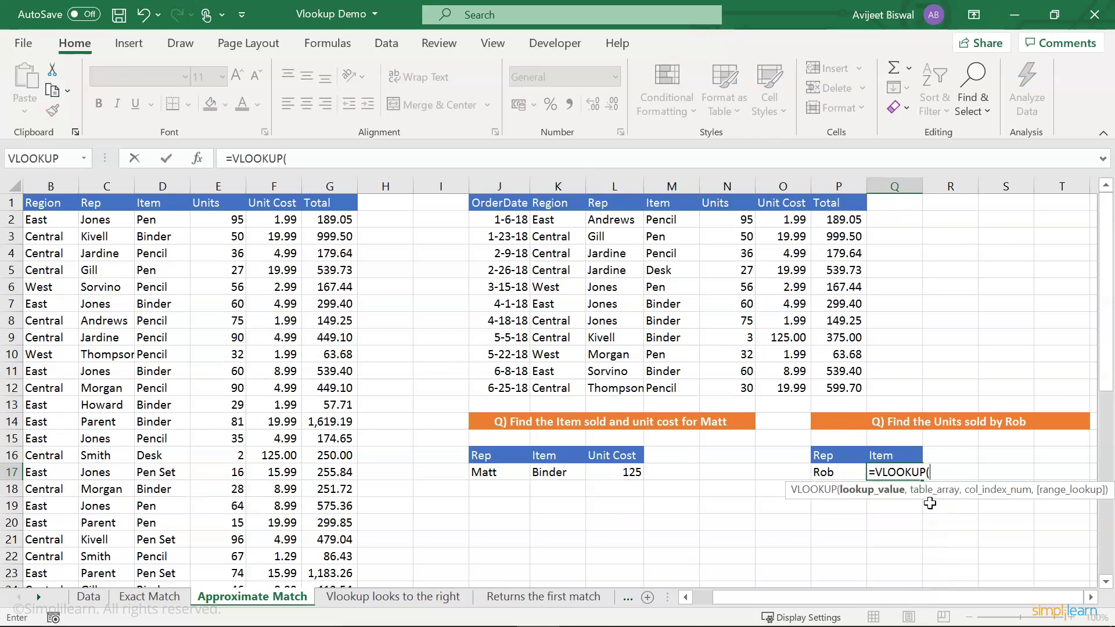
click(827, 471)
text(,)
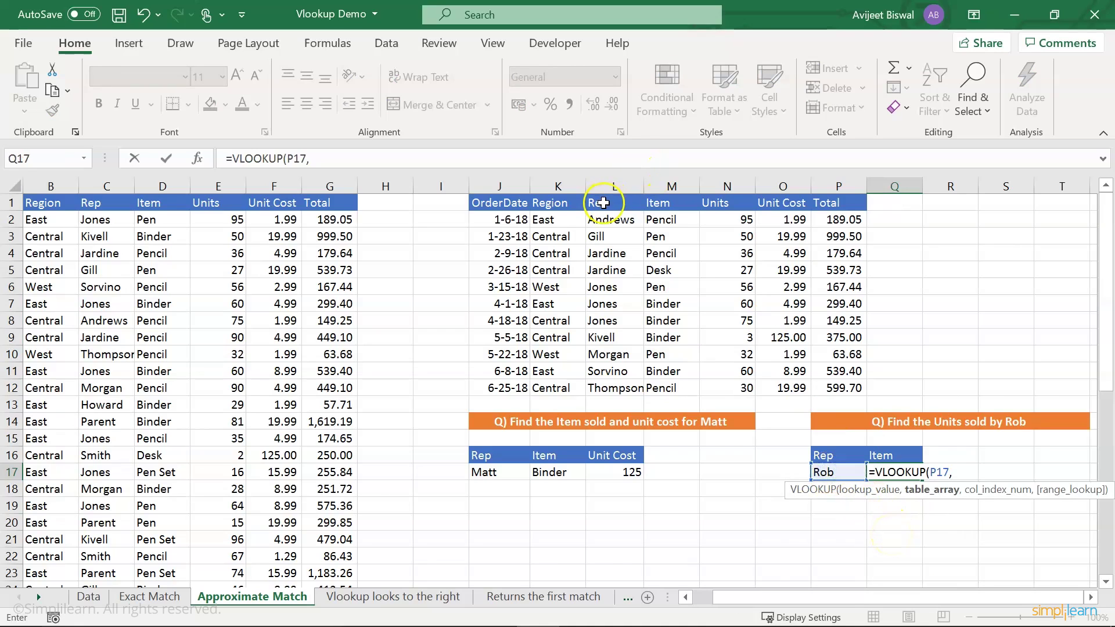
- Finish the Q17 formula as =VLOOKUP(P17,L1:M12,2,TRUE), using the Rep and Item columns with approximate match
drag(604, 205, 700, 396)
text(,)
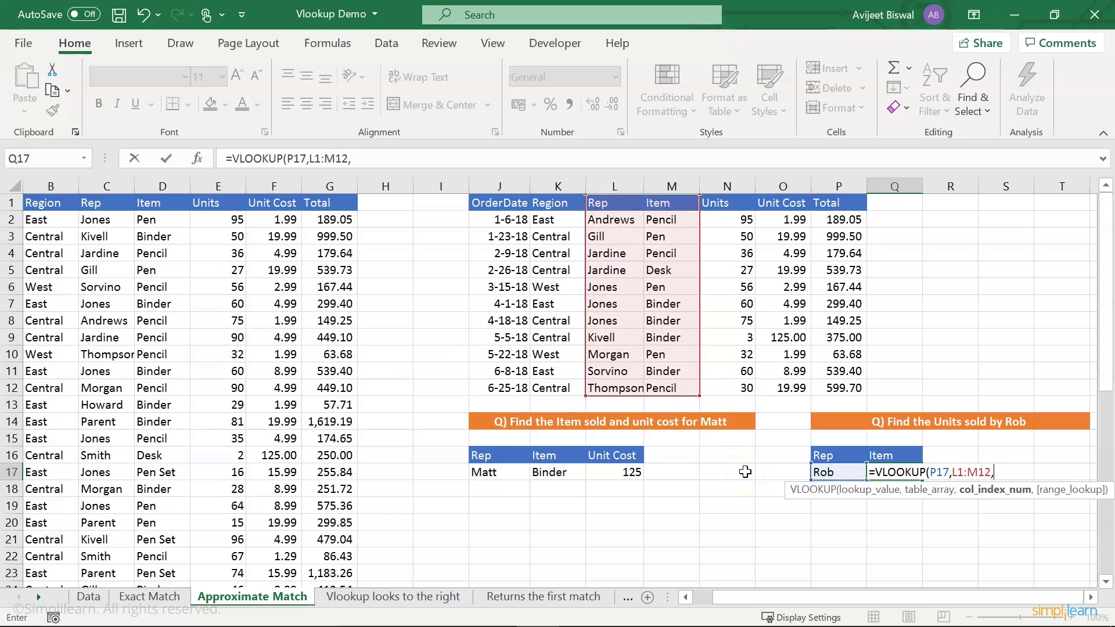
text(2,)
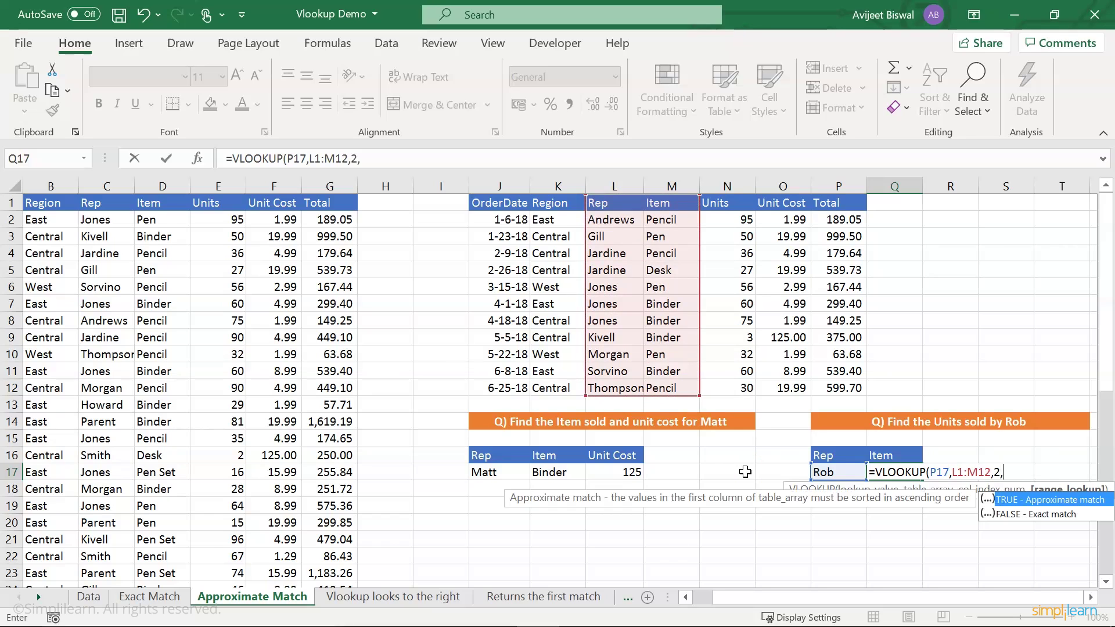
double_click(1047, 500)
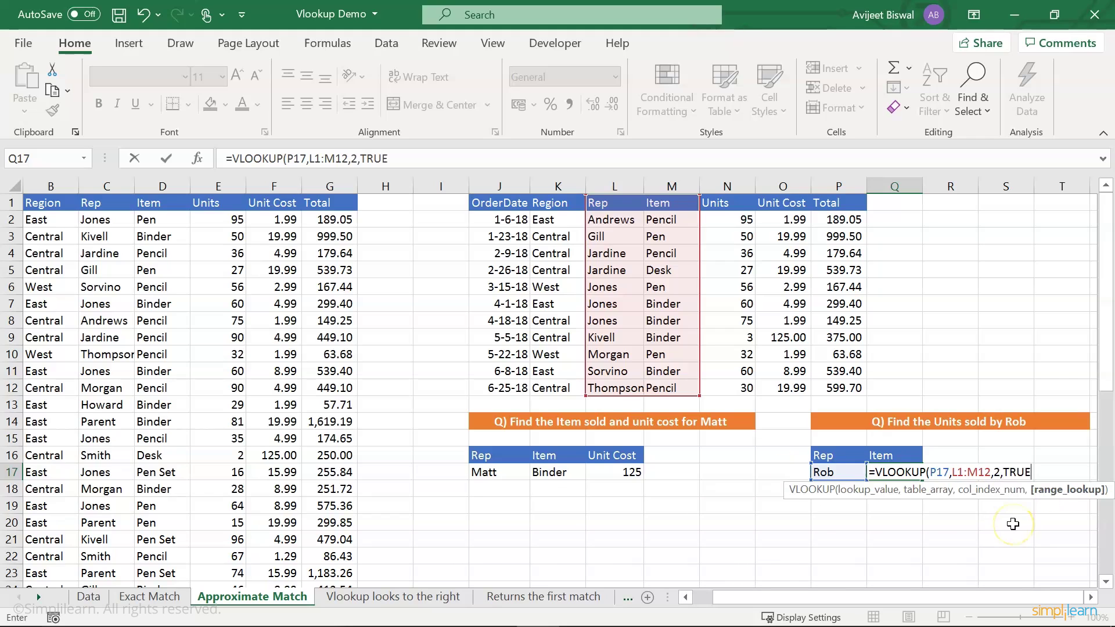
text())
key(Return)
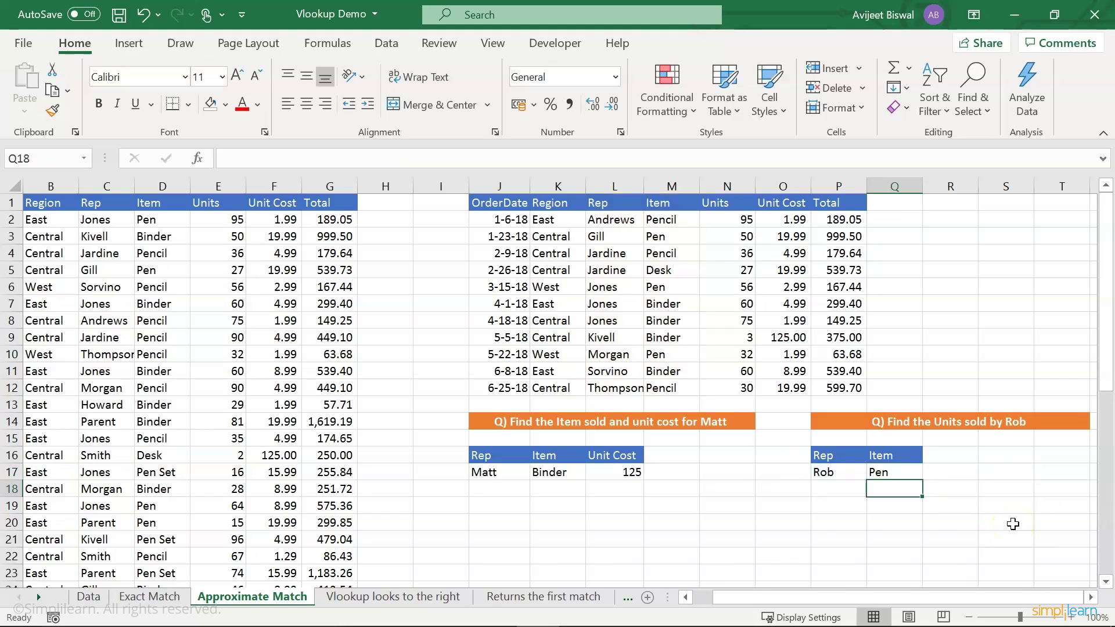
- Compare the lookup name in P17 with the Rep names in L9:L11 and trace the Q17 result to the Item in M10
click(887, 472)
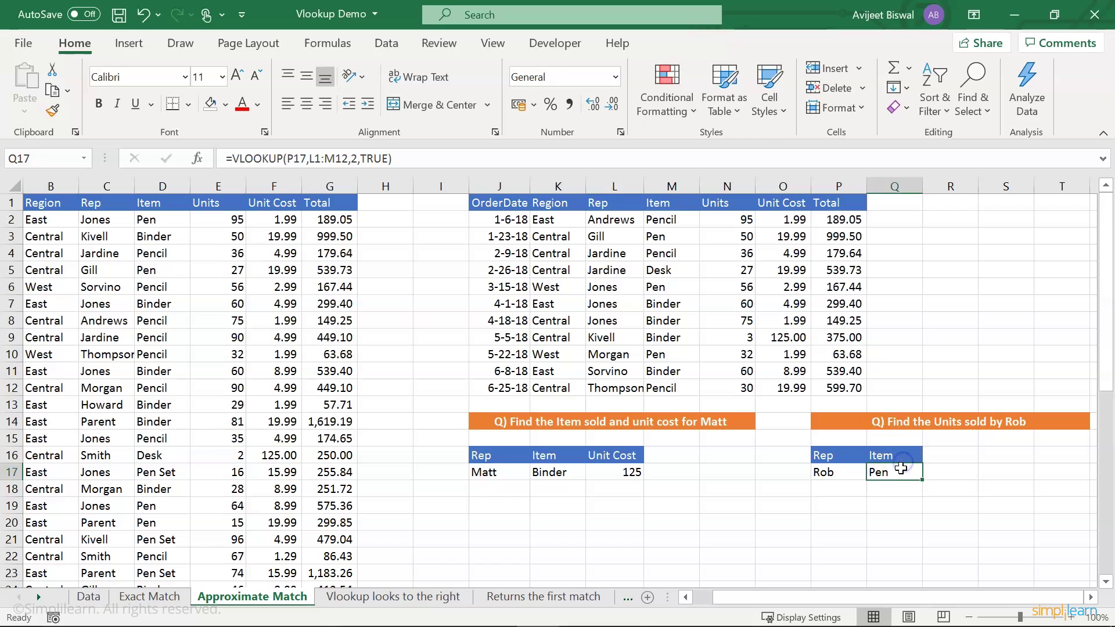
click(853, 472)
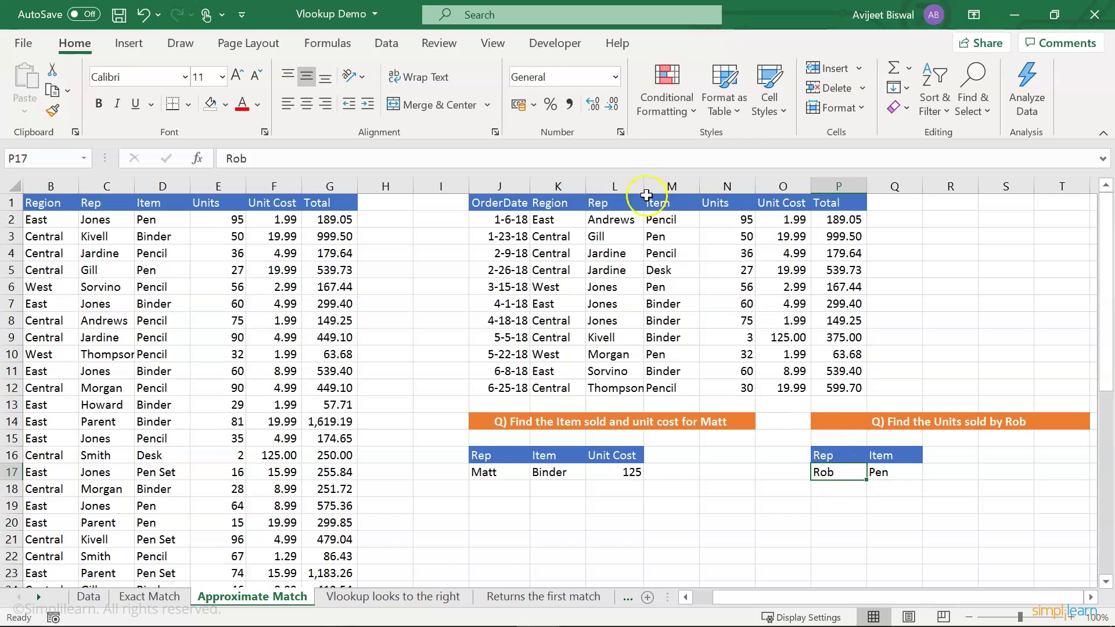
click(615, 186)
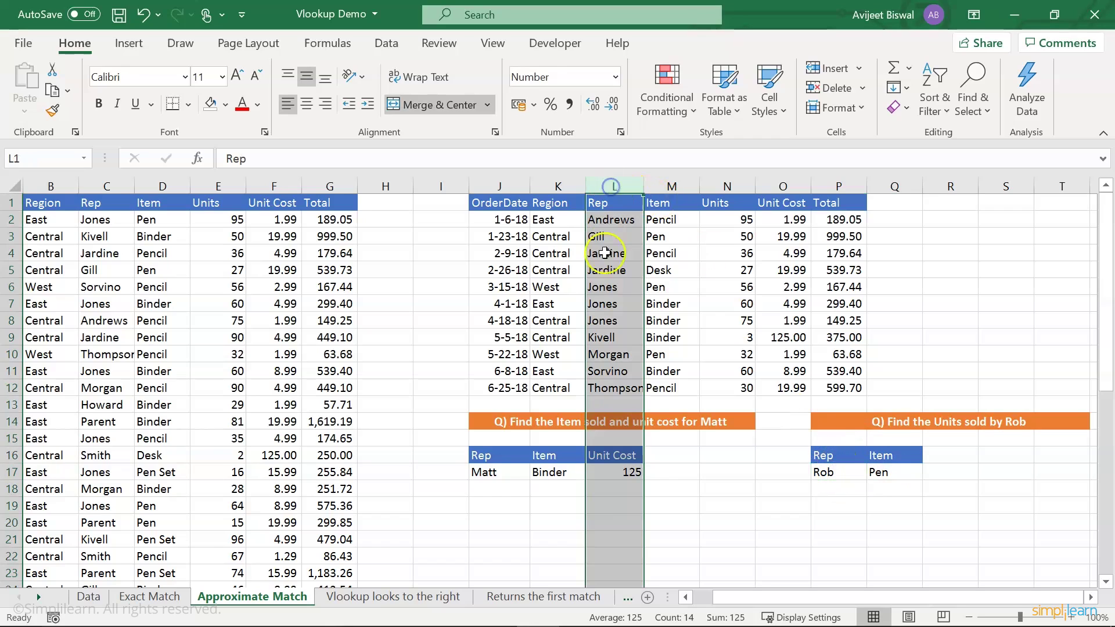
click(630, 336)
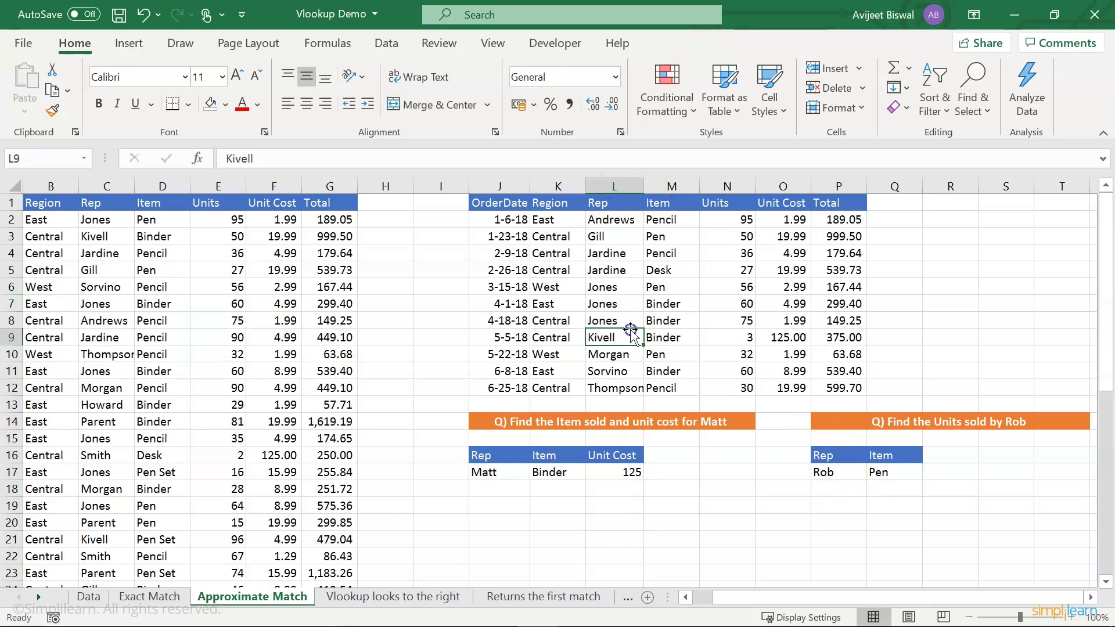
click(620, 355)
click(611, 370)
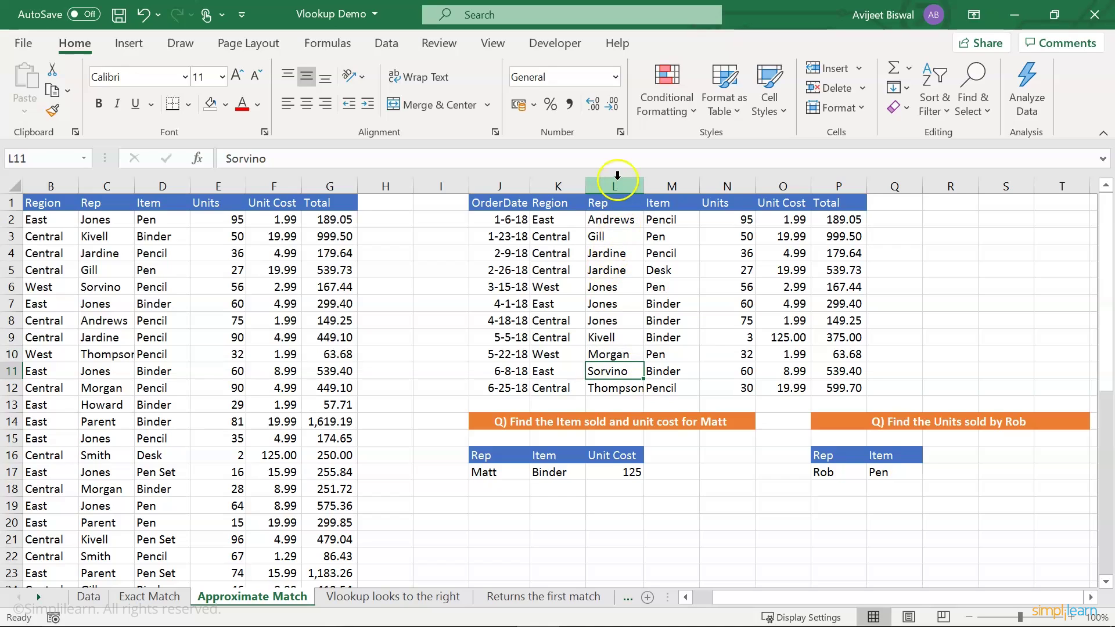
click(625, 356)
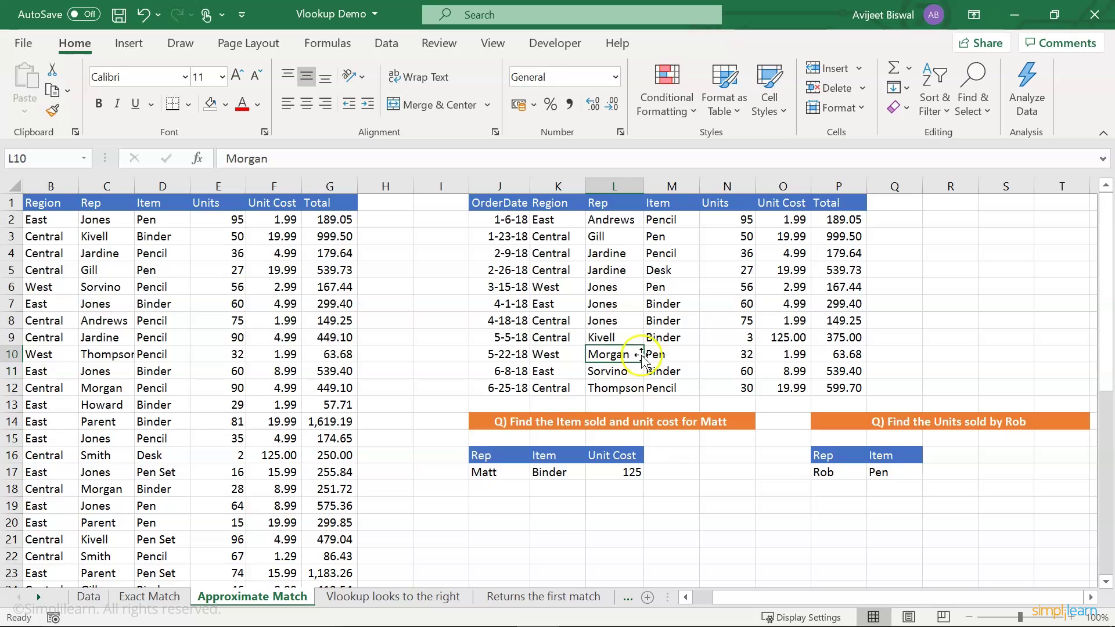
click(675, 356)
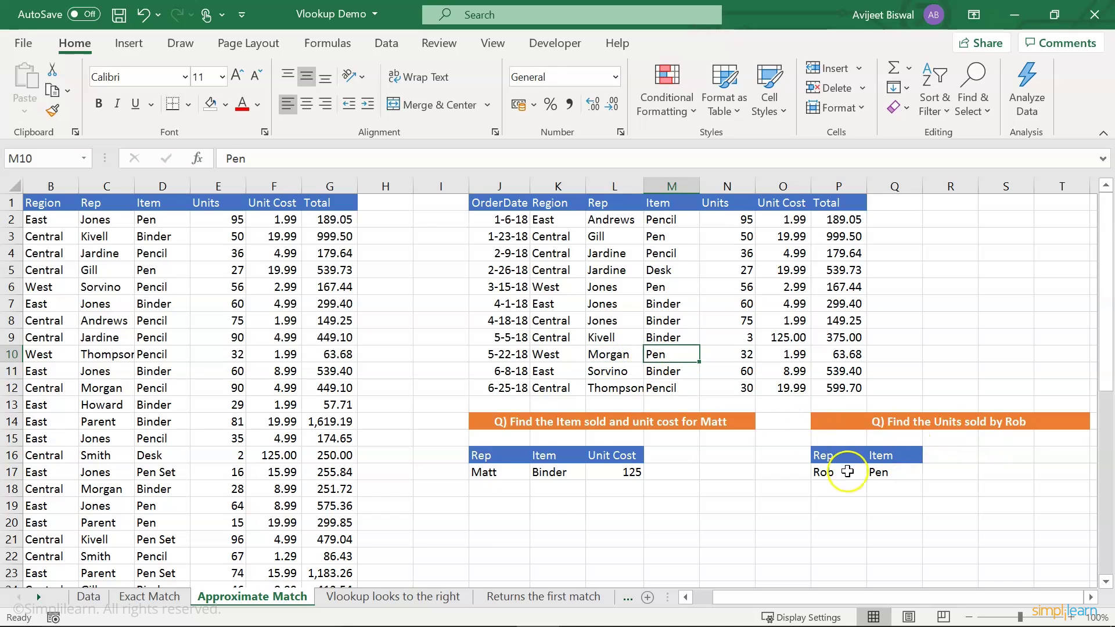
click(909, 472)
click(822, 474)
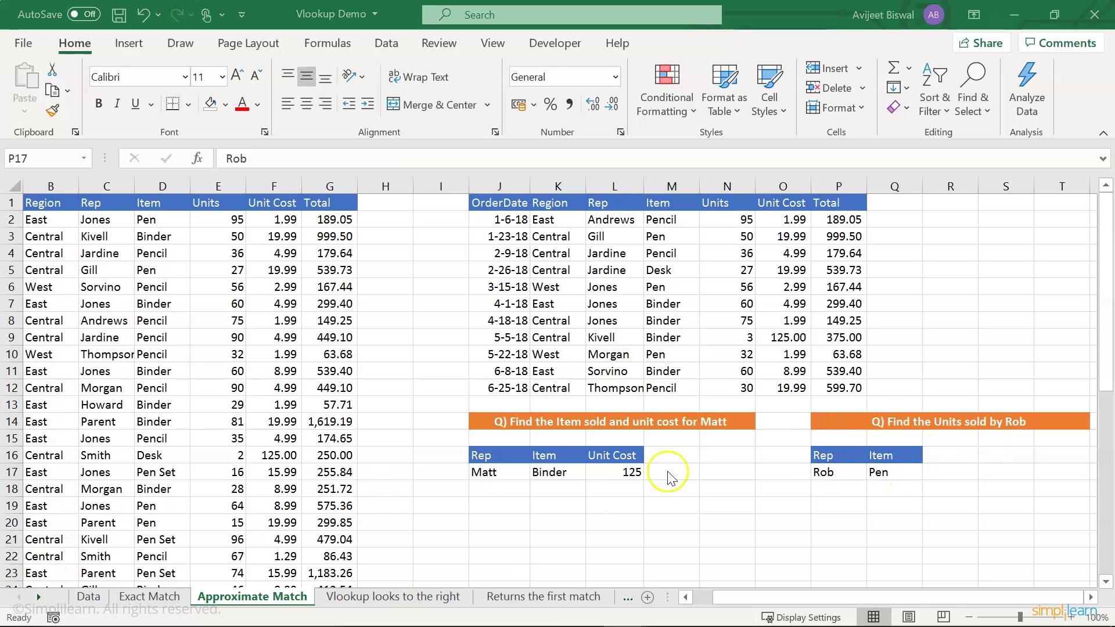
click(819, 493)
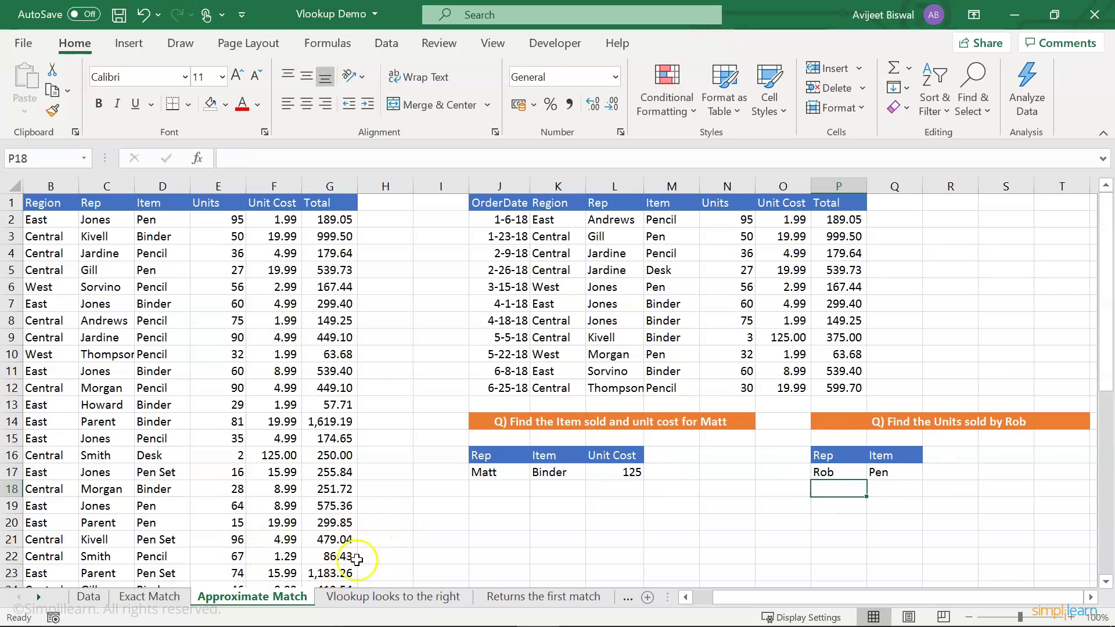
- Open the "Vlookup looks to the right" sheet and examine lookup cells J17 and K17 and the source table J1:P12
click(367, 599)
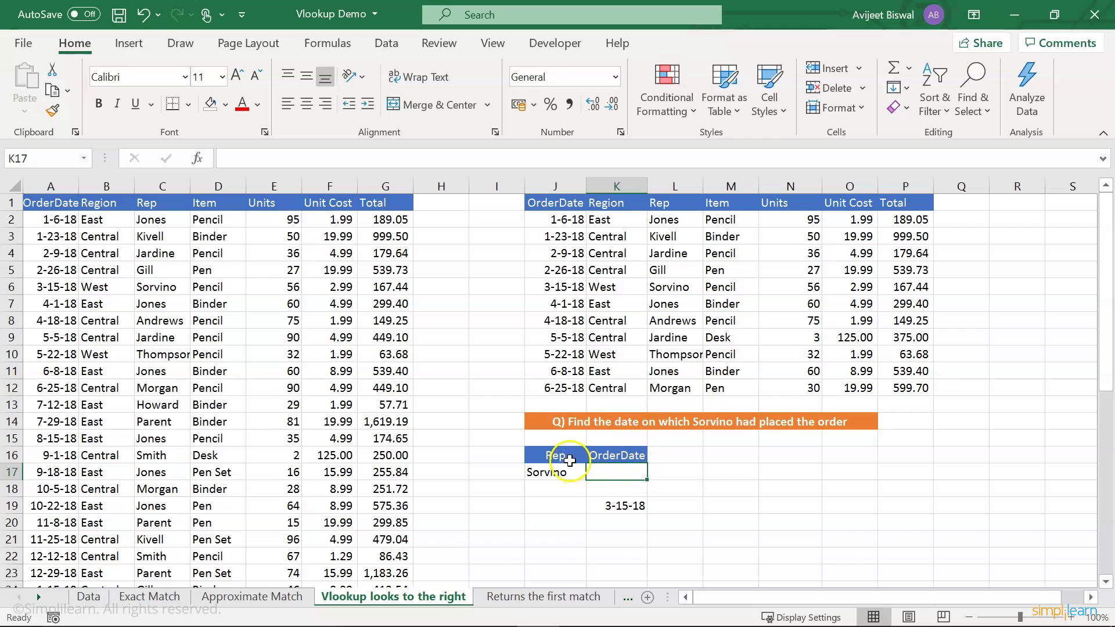
click(559, 477)
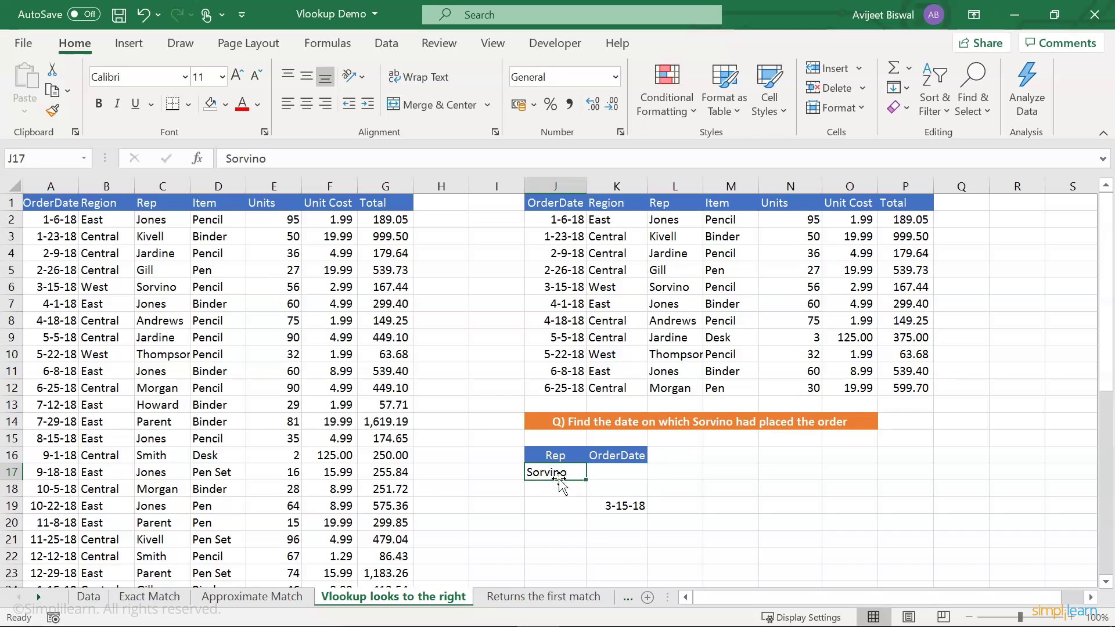
click(598, 475)
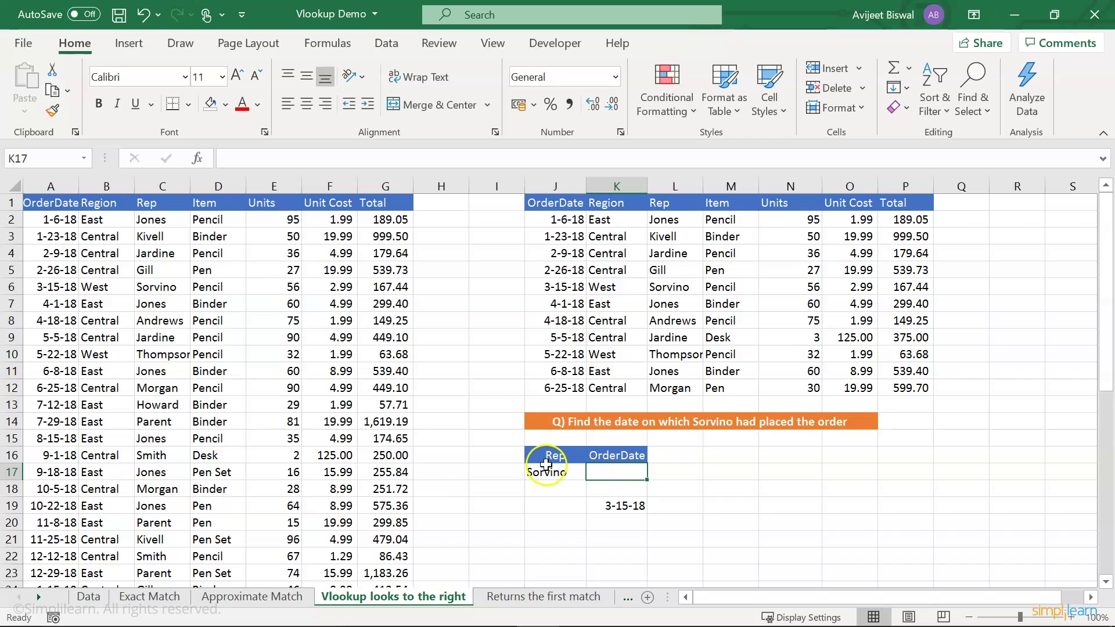
click(560, 201)
drag(561, 201, 906, 388)
click(575, 457)
click(555, 473)
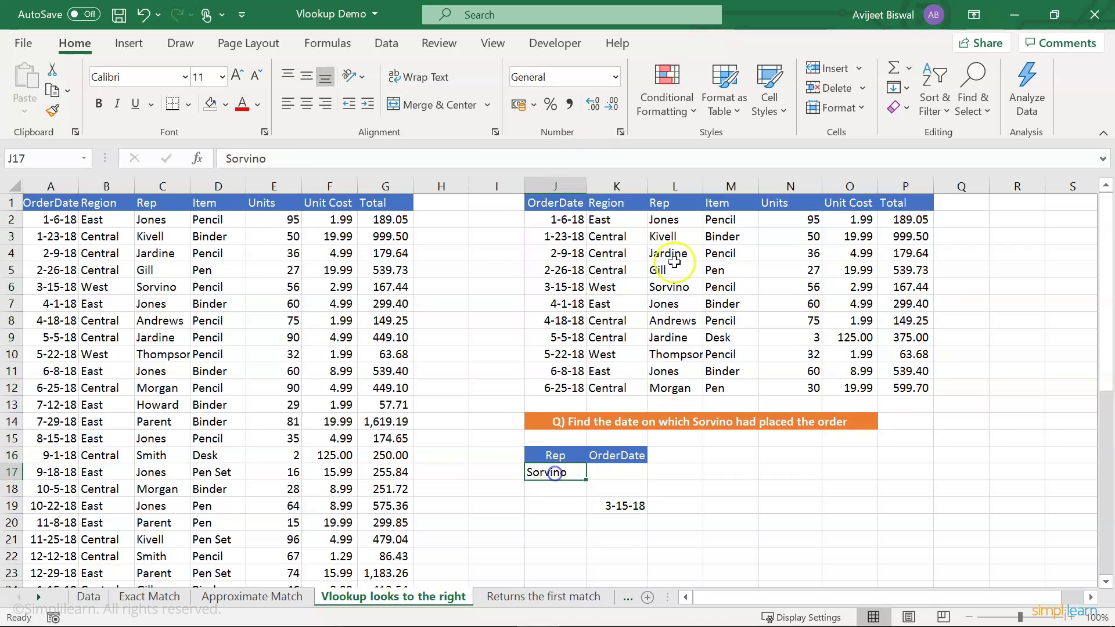
- Compare the position of the Rep lookup column L with that of the OrderDate return column J
click(682, 185)
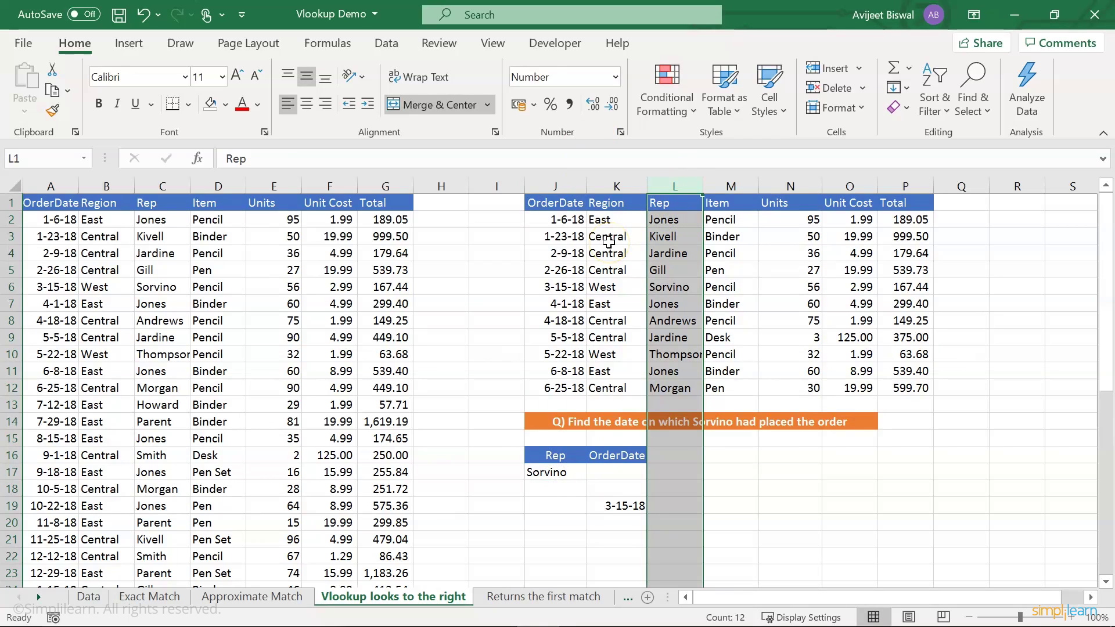
click(560, 186)
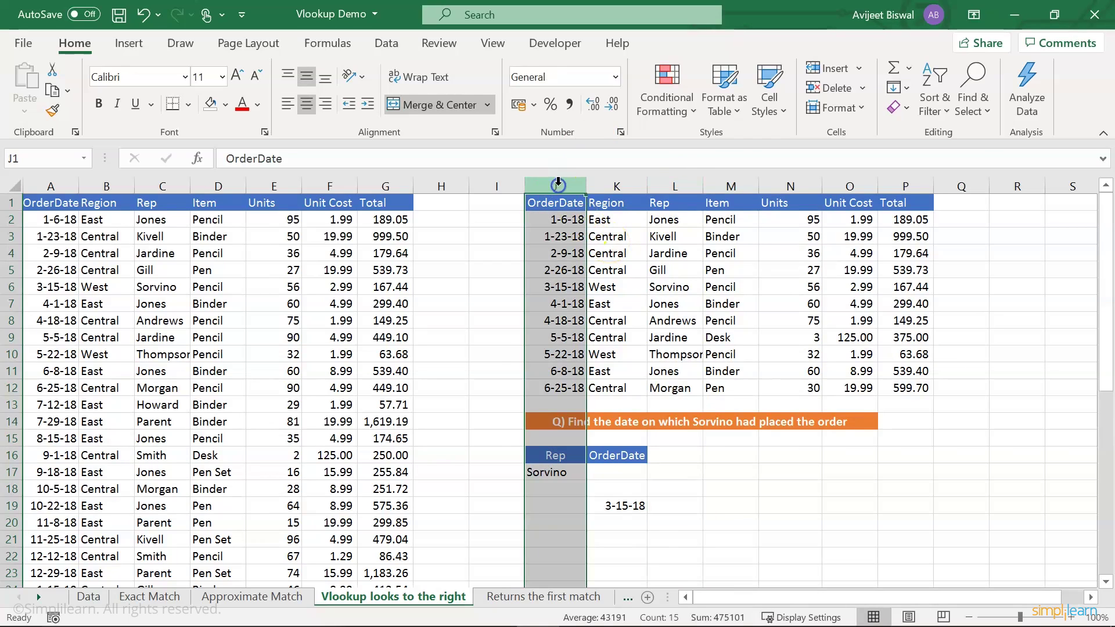
click(667, 183)
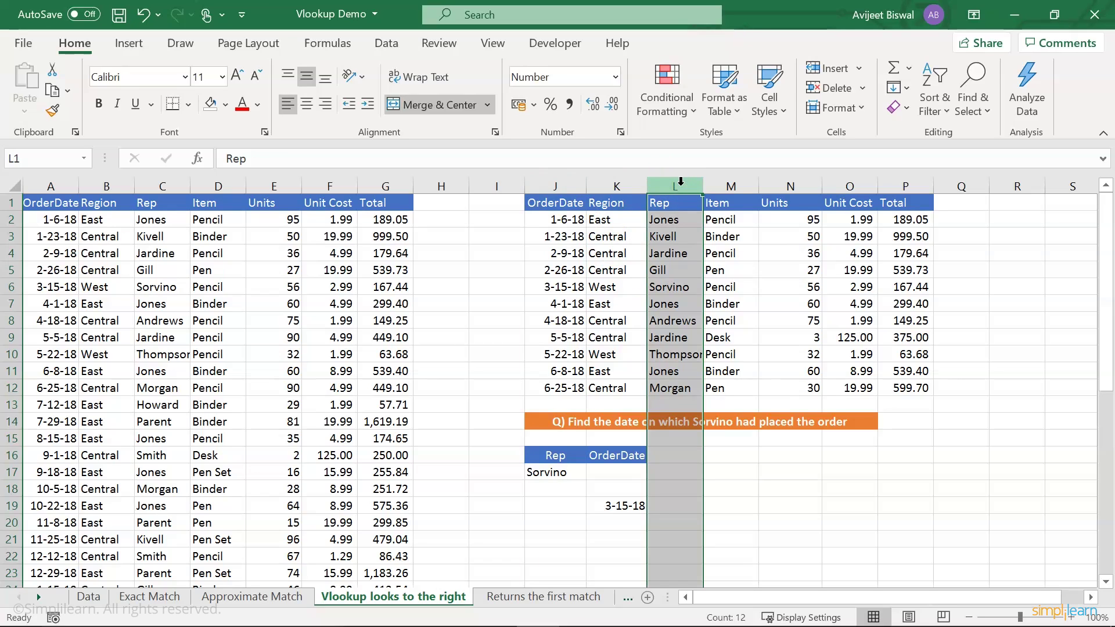
- Enter =VLOOKUP(J17,J1:L12,1,0) in K17 to look up the OrderDate for the Rep in J17
click(578, 184)
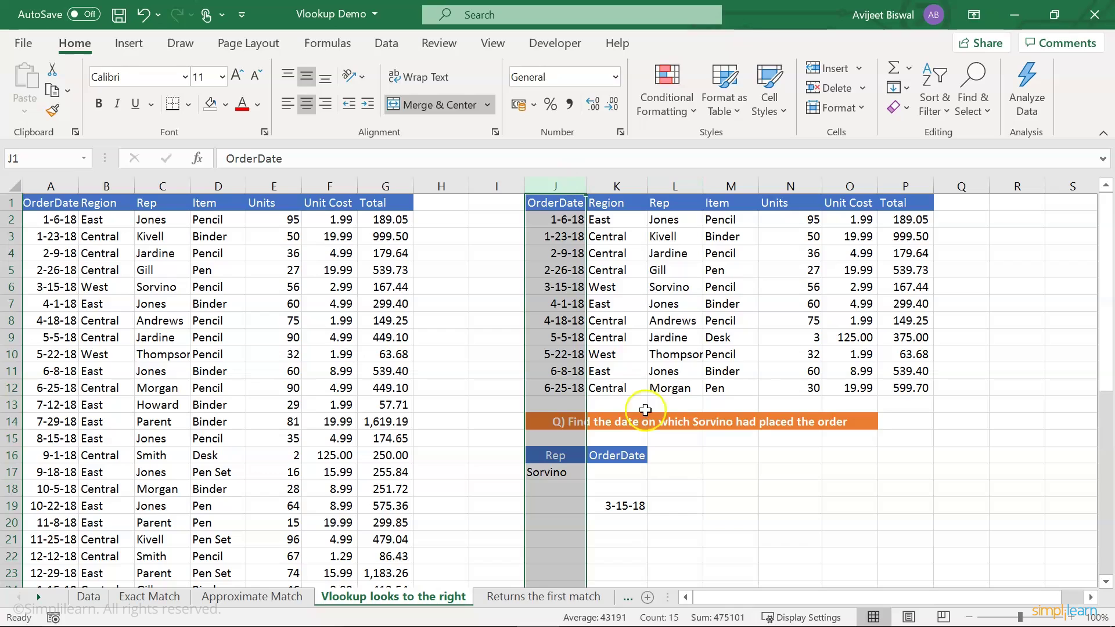
click(632, 477)
text(=vl)
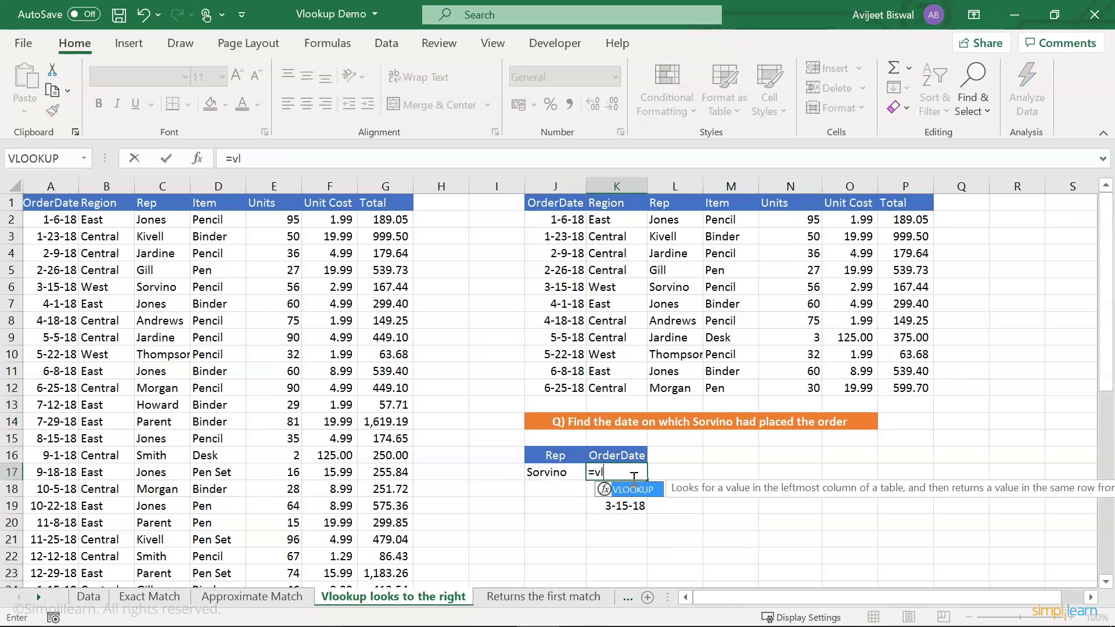
key(Tab)
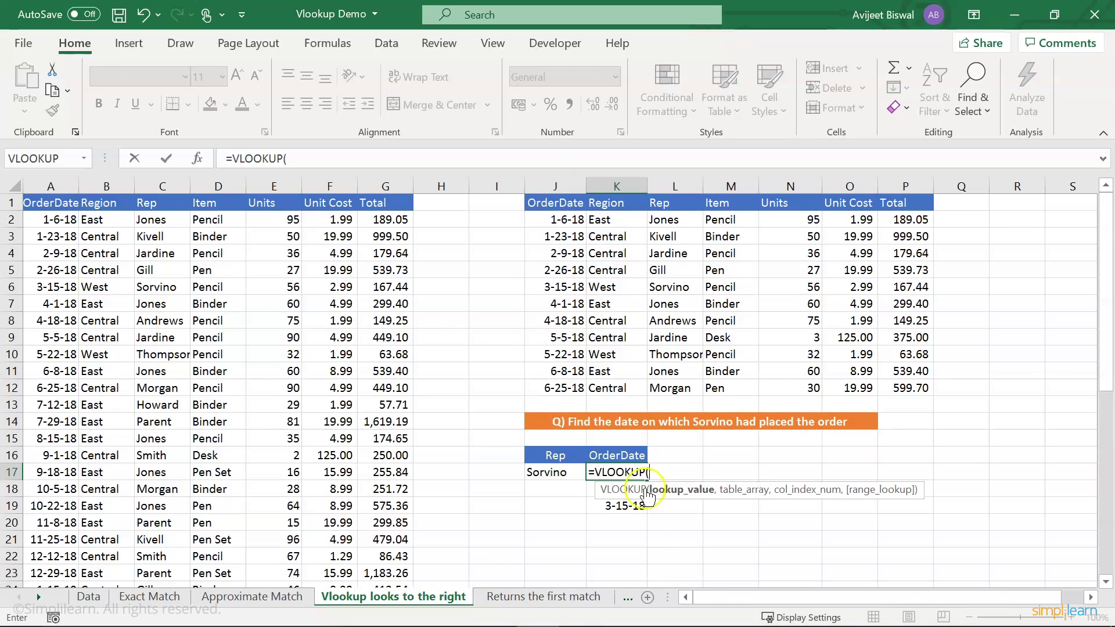
click(546, 475)
text(,)
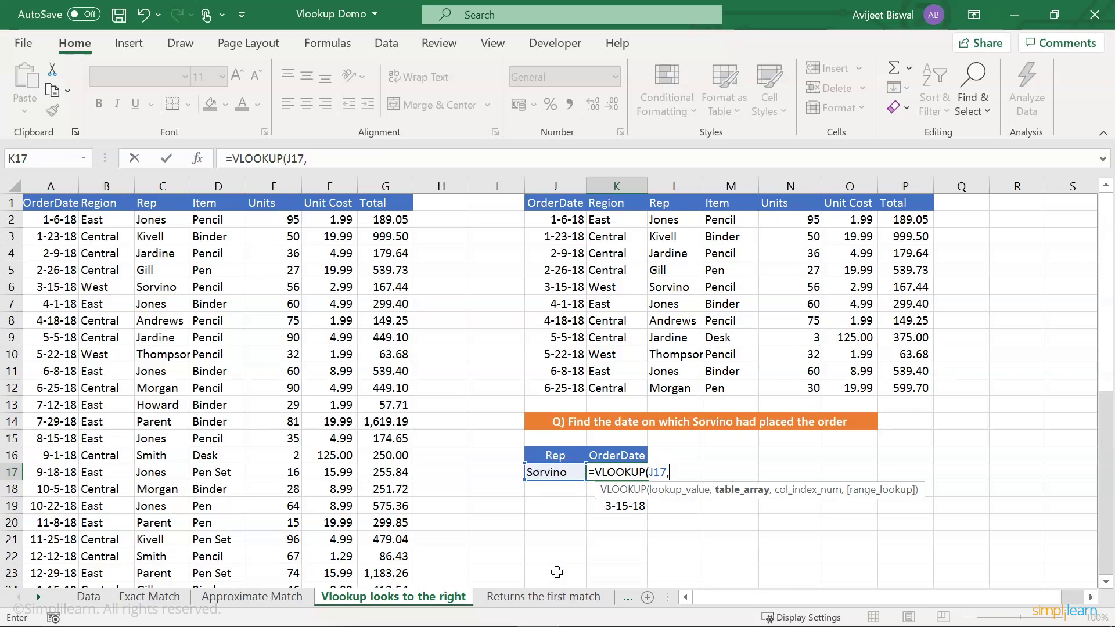
drag(551, 200, 690, 385)
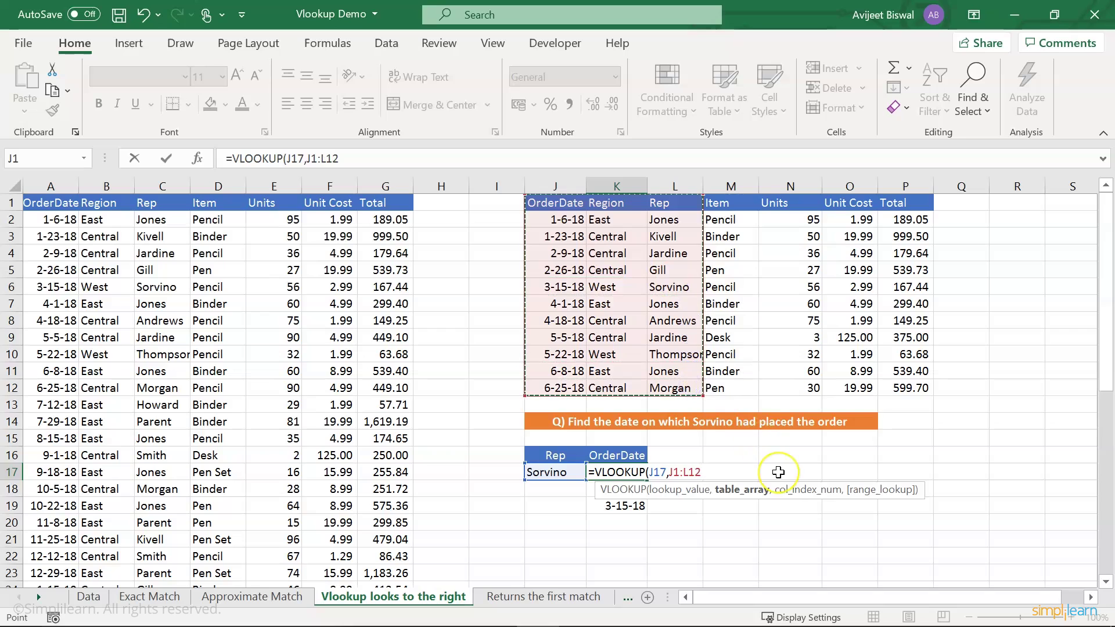
text(,1)
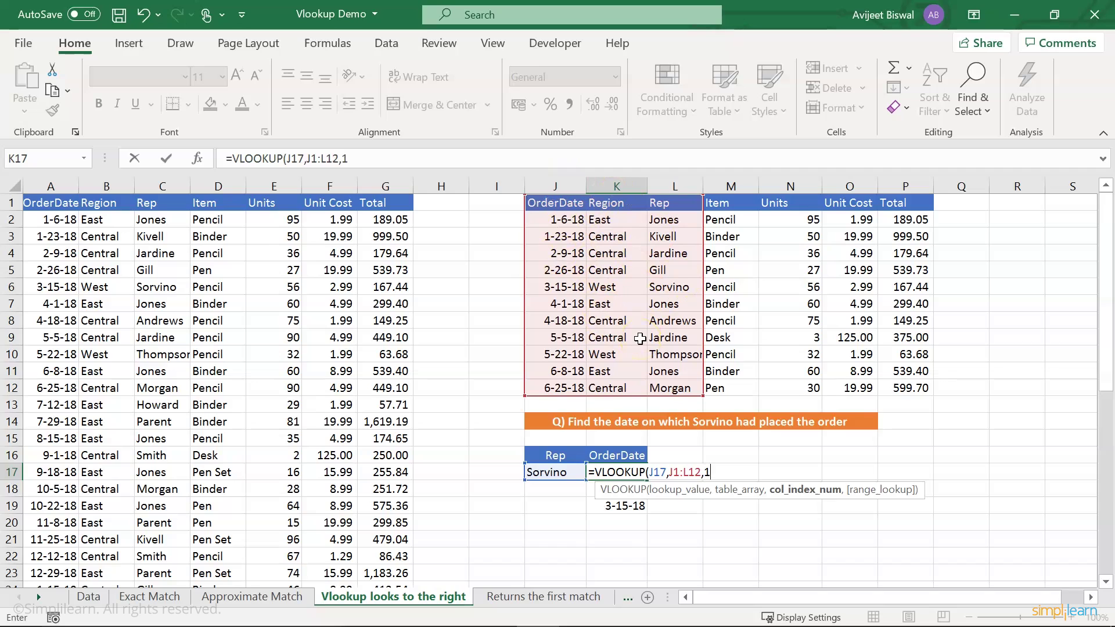
text(,)
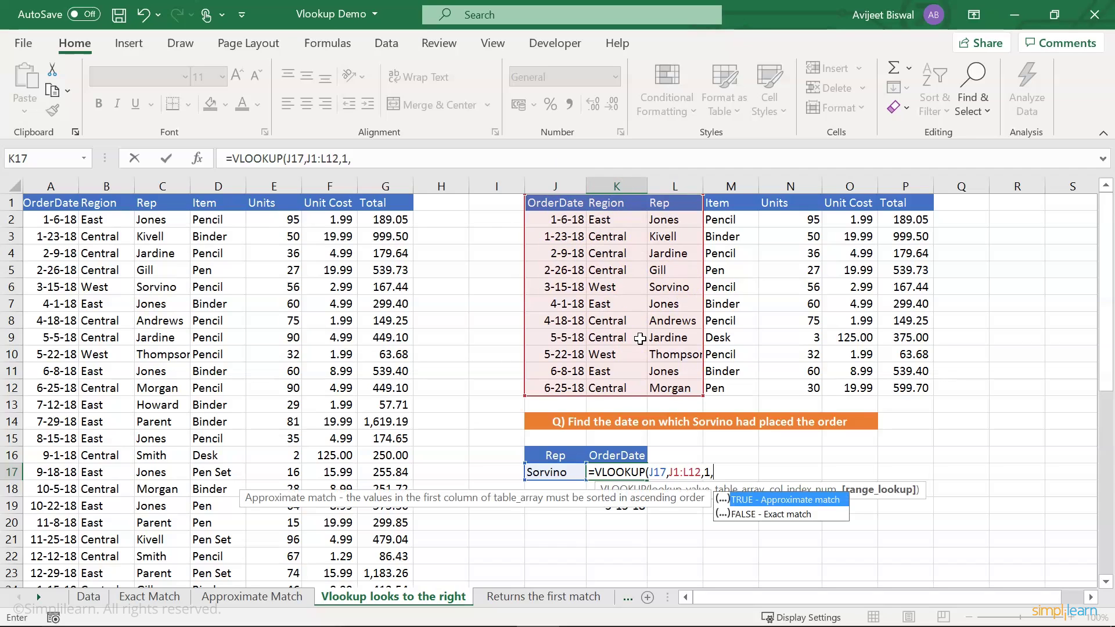
text(0))
key(Return)
click(629, 473)
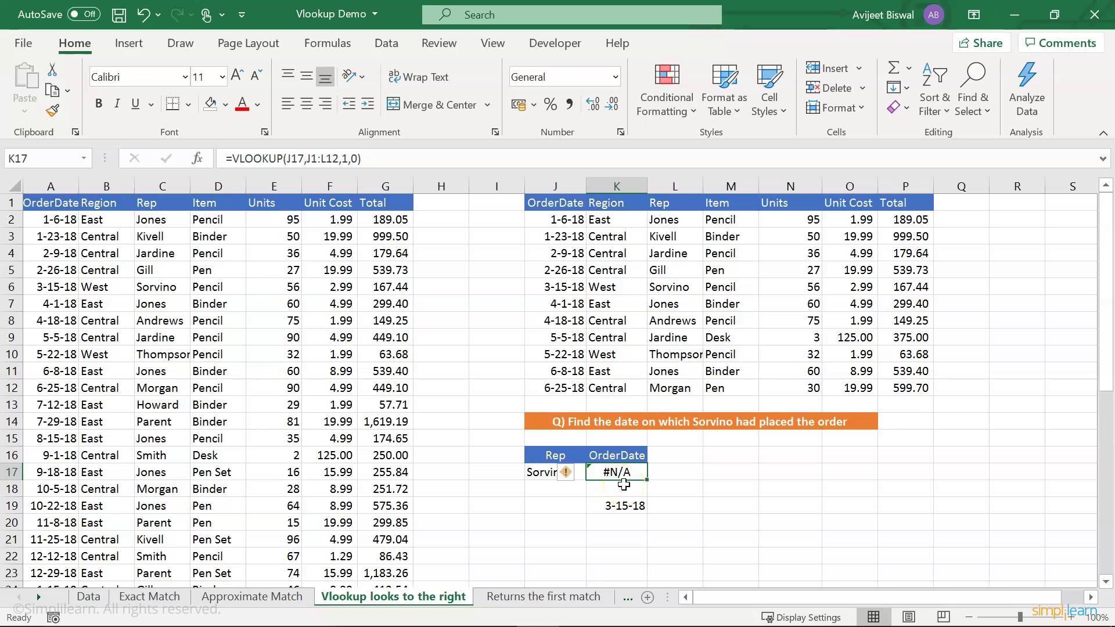
- Compare the OrderDate column J and the Rep column L with the date in K19 as a possible lookup value
drag(569, 204, 577, 384)
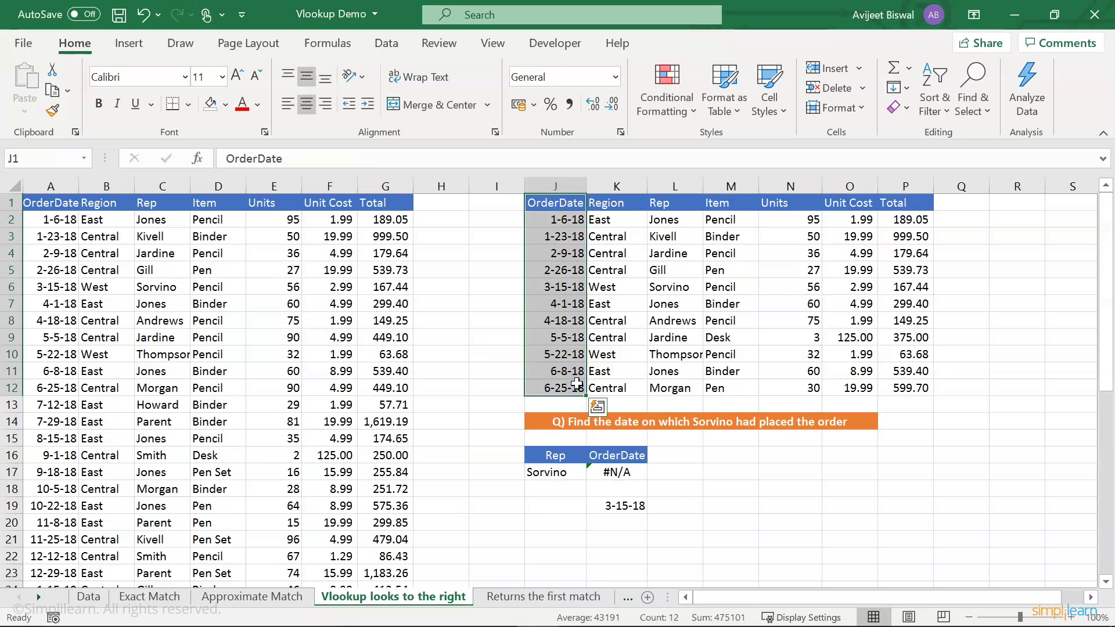
click(628, 506)
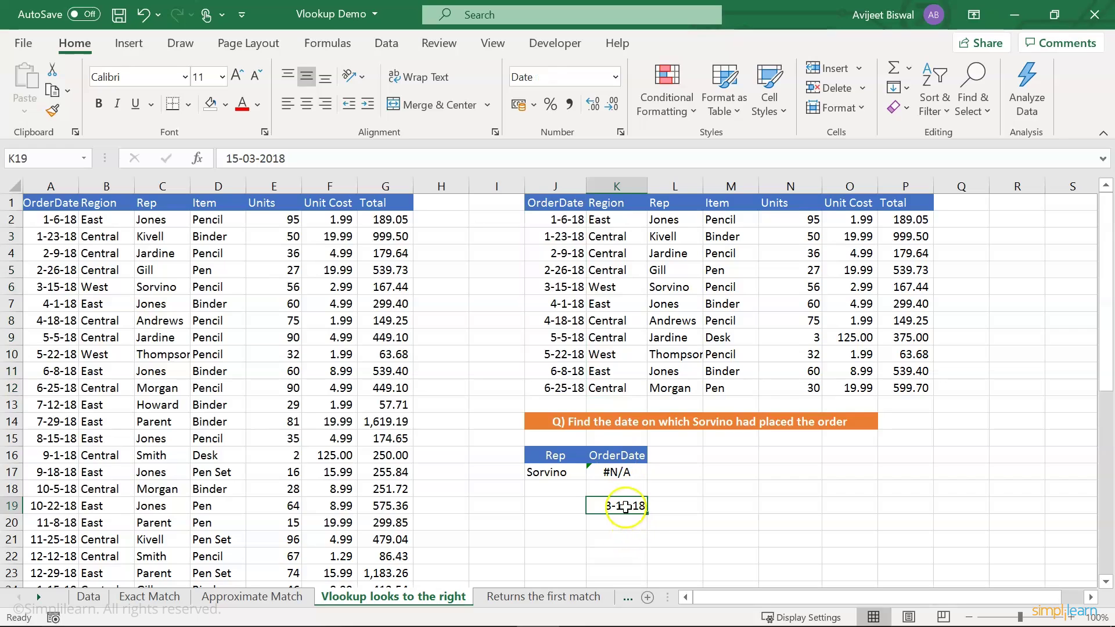
click(560, 506)
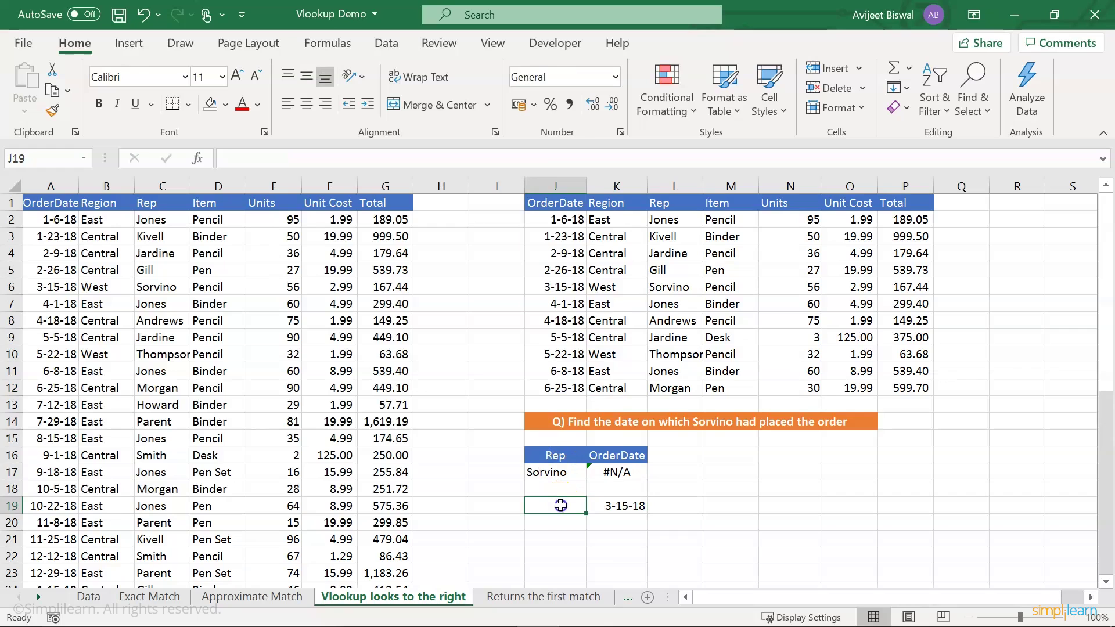
click(623, 504)
drag(563, 203, 564, 378)
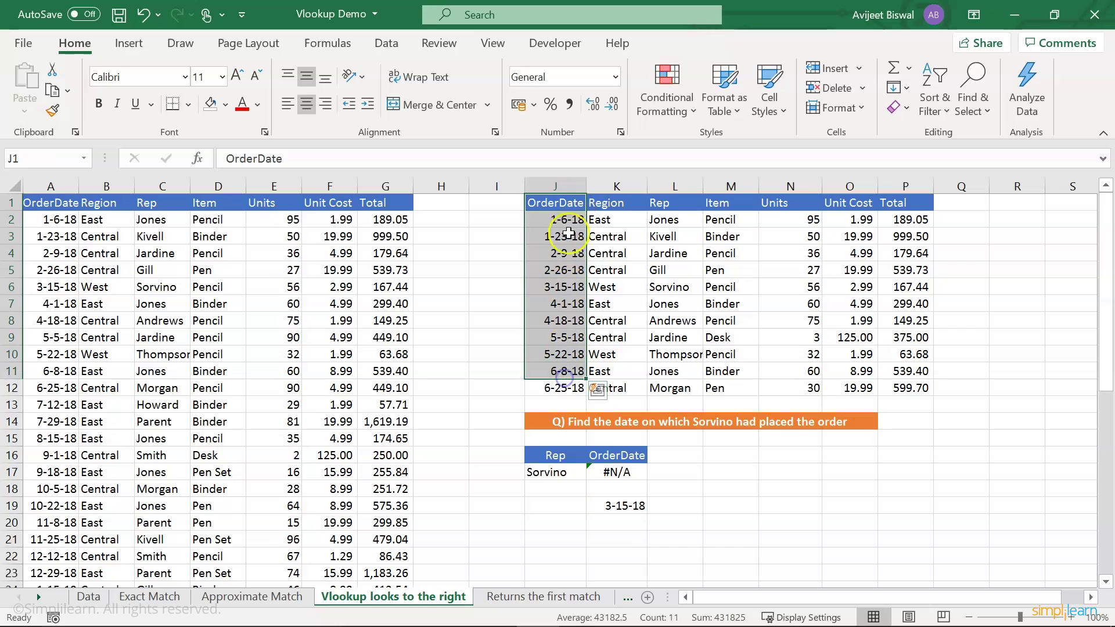
click(667, 204)
drag(680, 224, 677, 378)
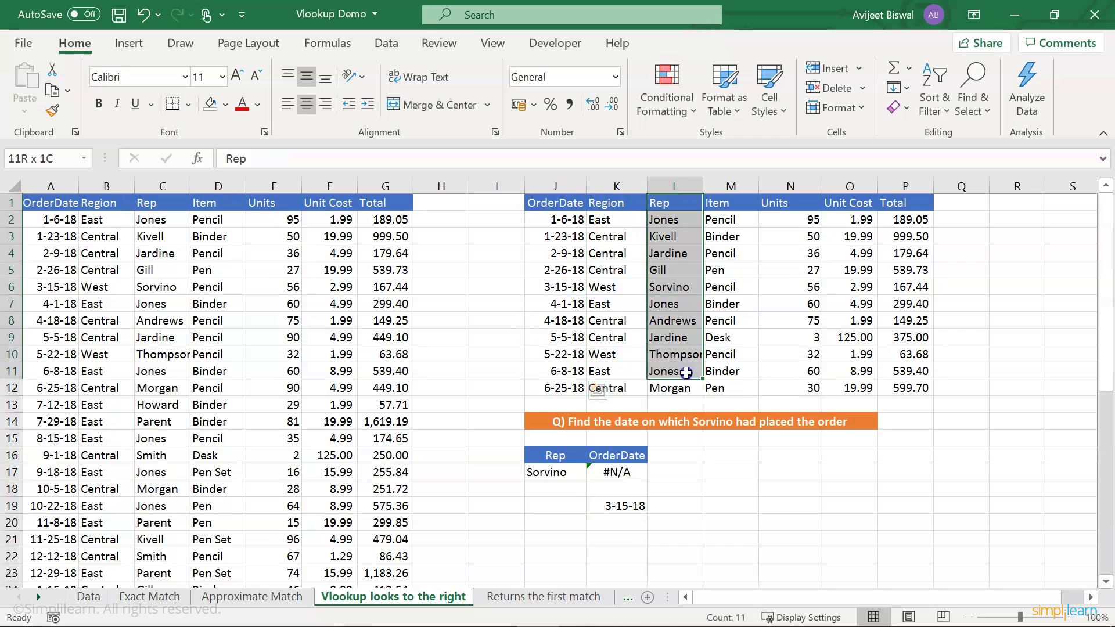
- Enter =VLOOKUP(J6,J1:P12,3,0) in J19 to return the Rep for the order date in J6
click(563, 507)
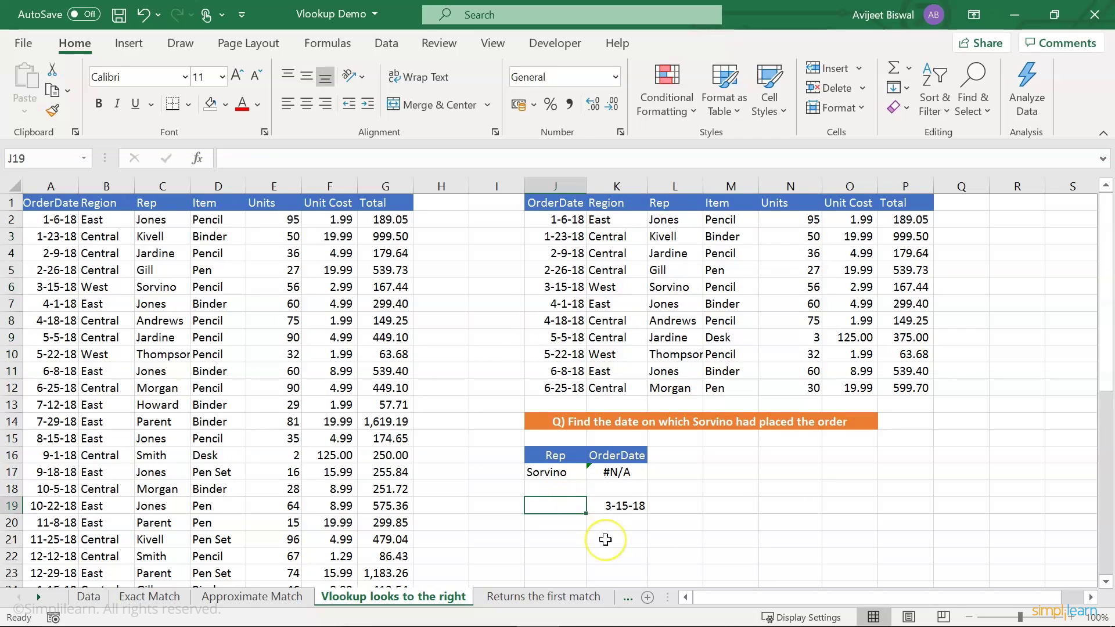
text(=VLOOKUP()
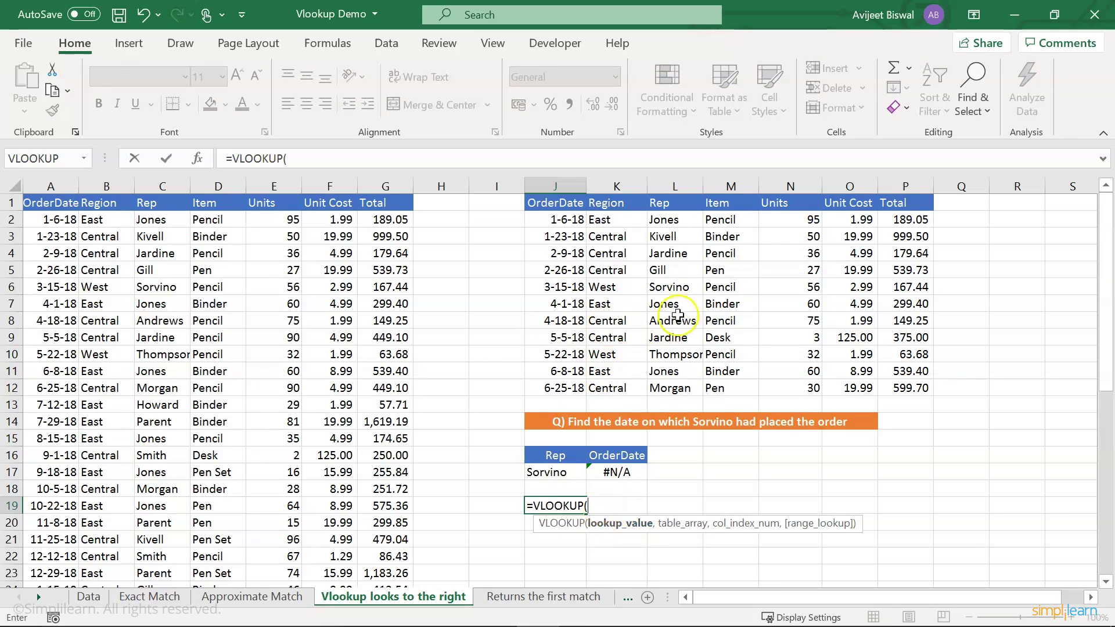
click(565, 287)
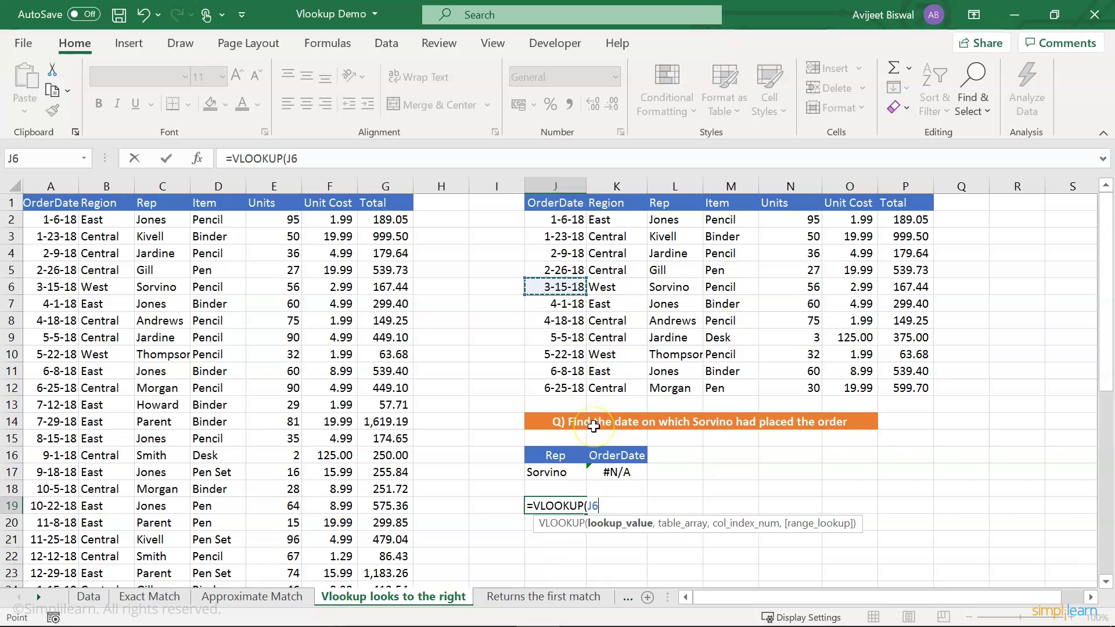
text(,)
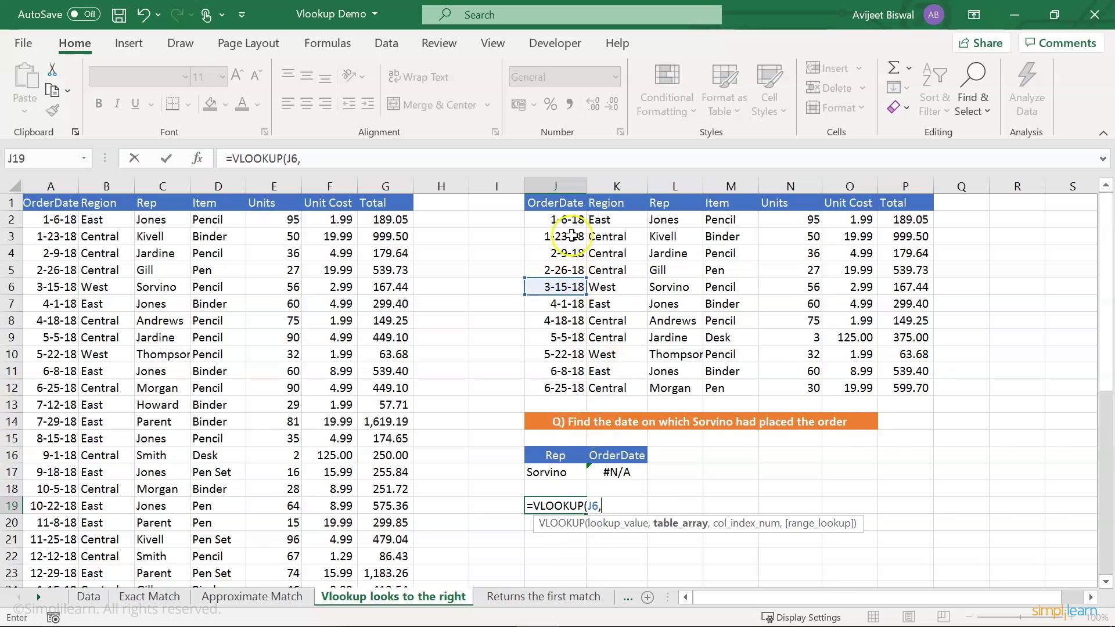
drag(559, 204, 903, 388)
text(,)
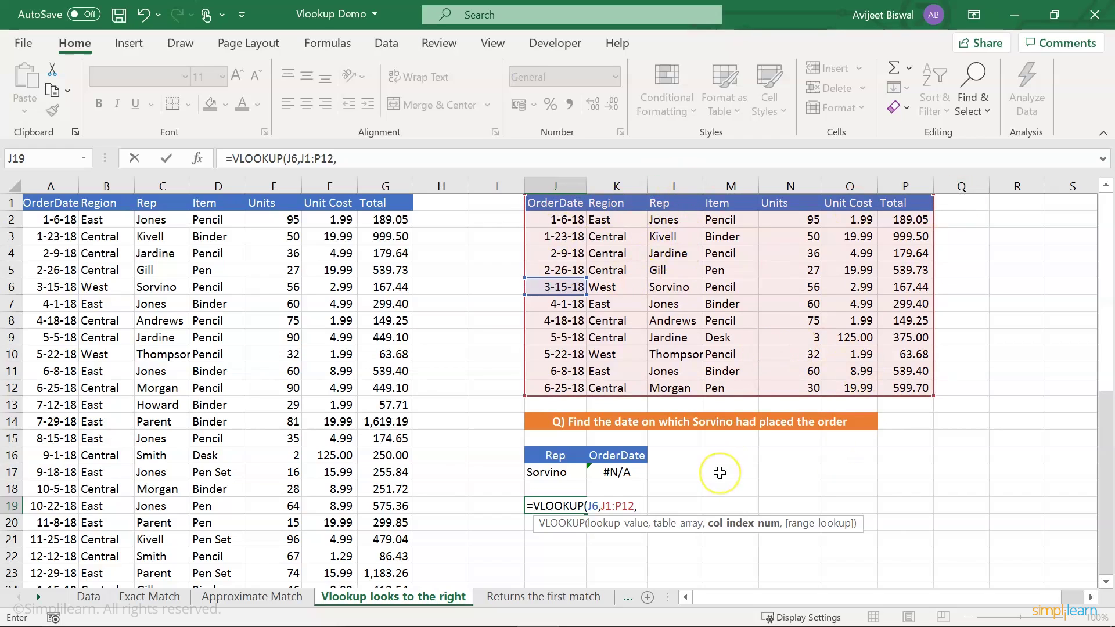
text(3,)
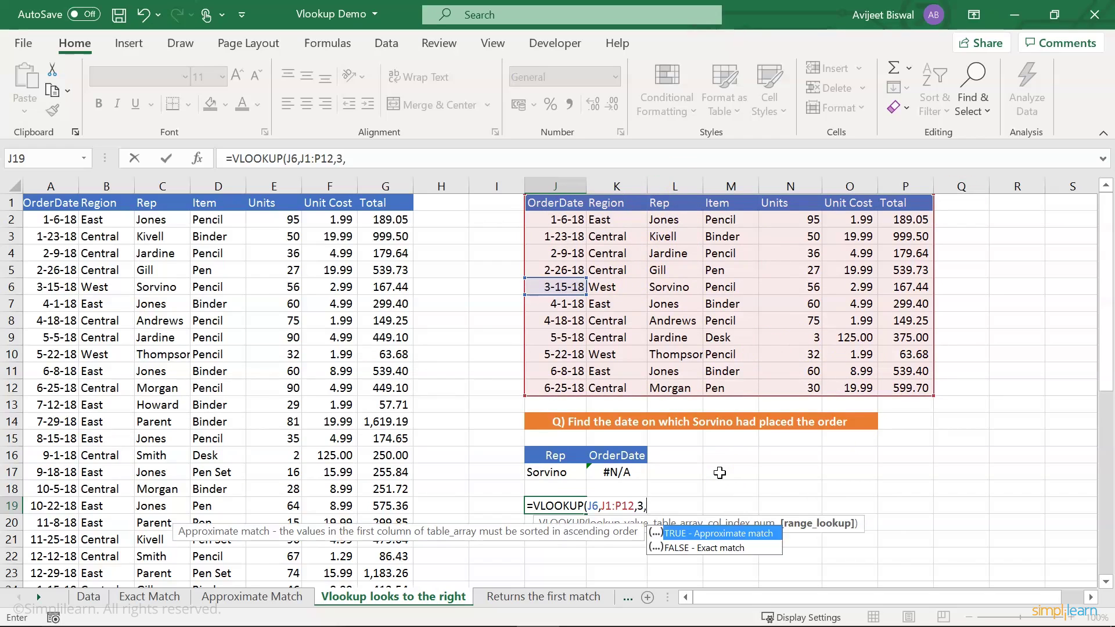
text(0))
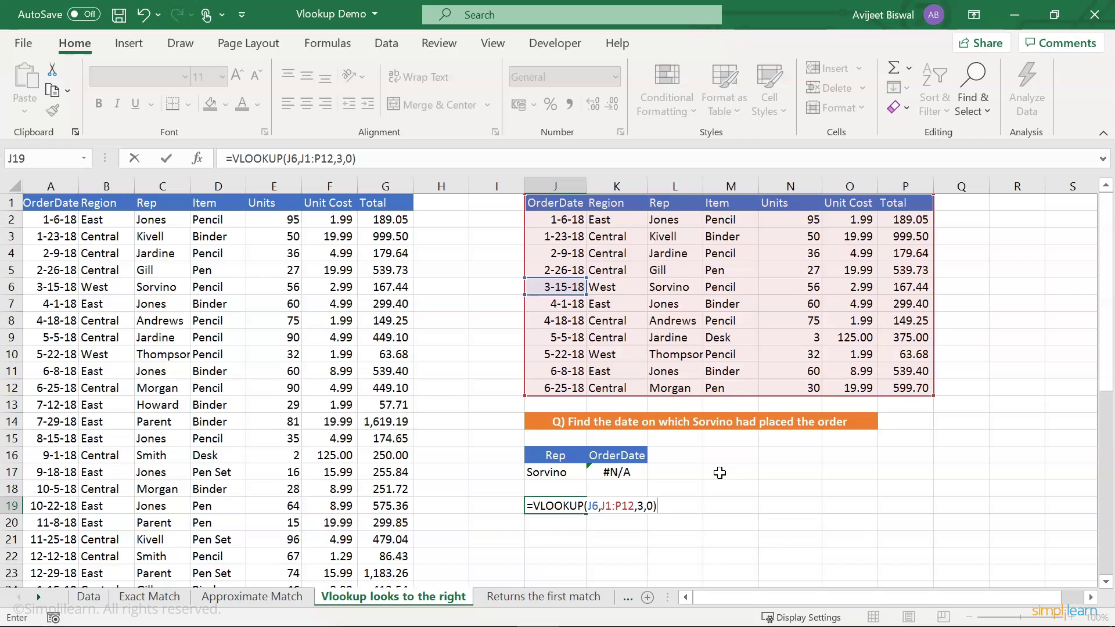
key(Return)
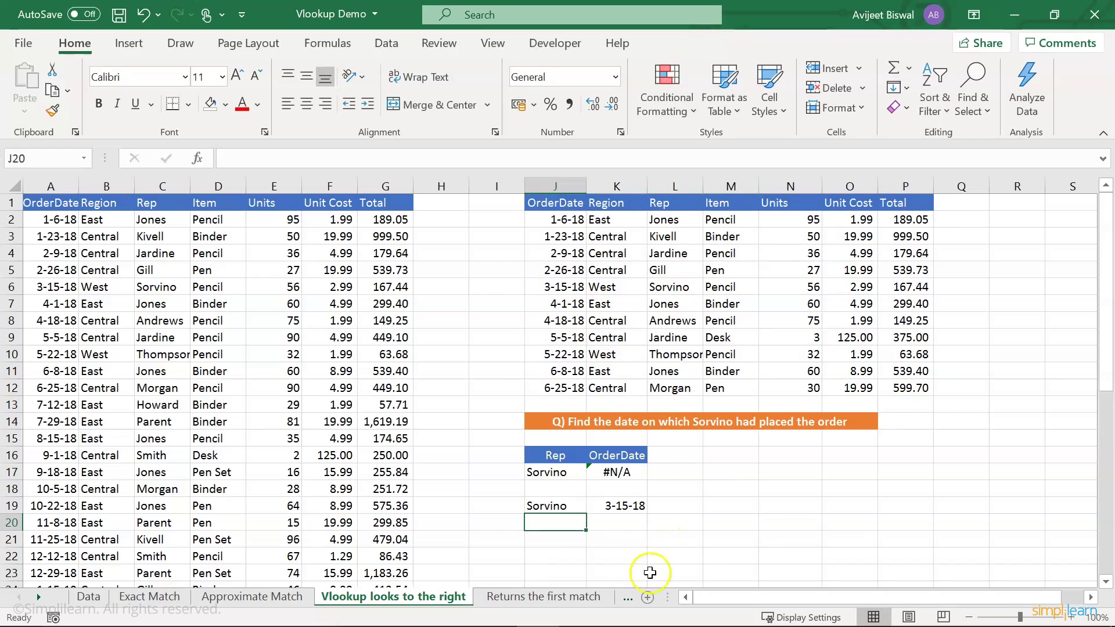
click(567, 506)
click(595, 506)
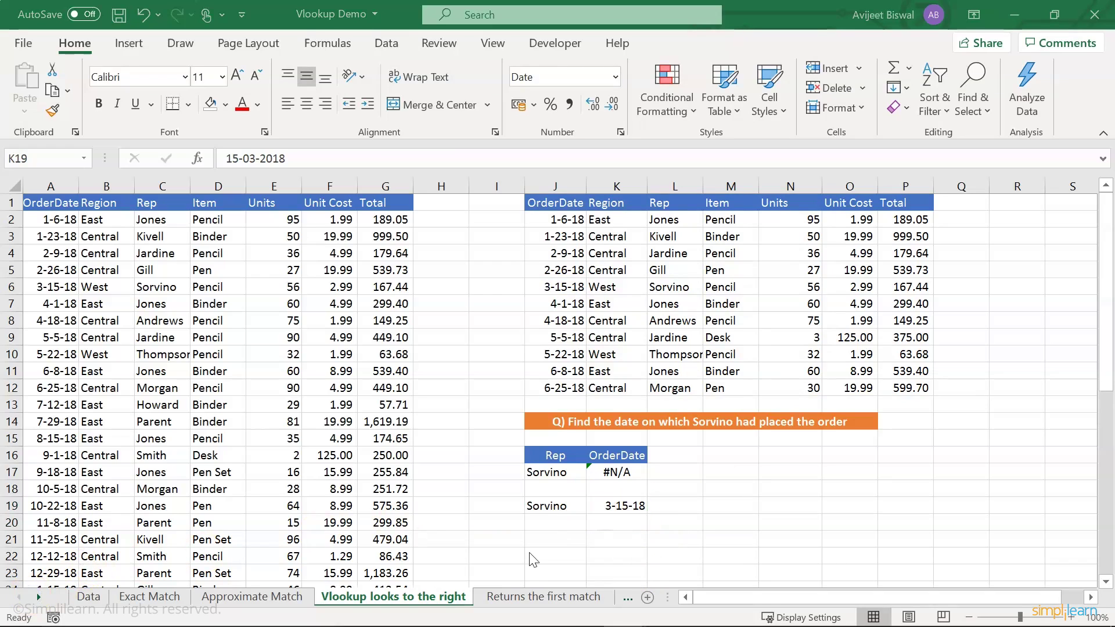
- Open the "Returns the first match" sheet and read the question in J14
click(533, 601)
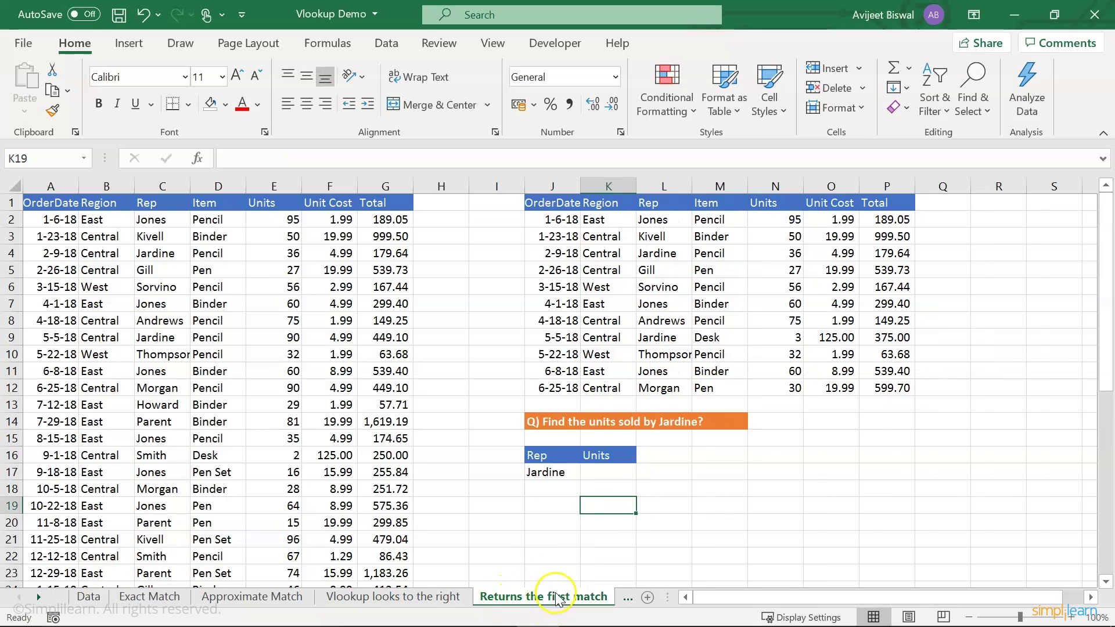
click(652, 471)
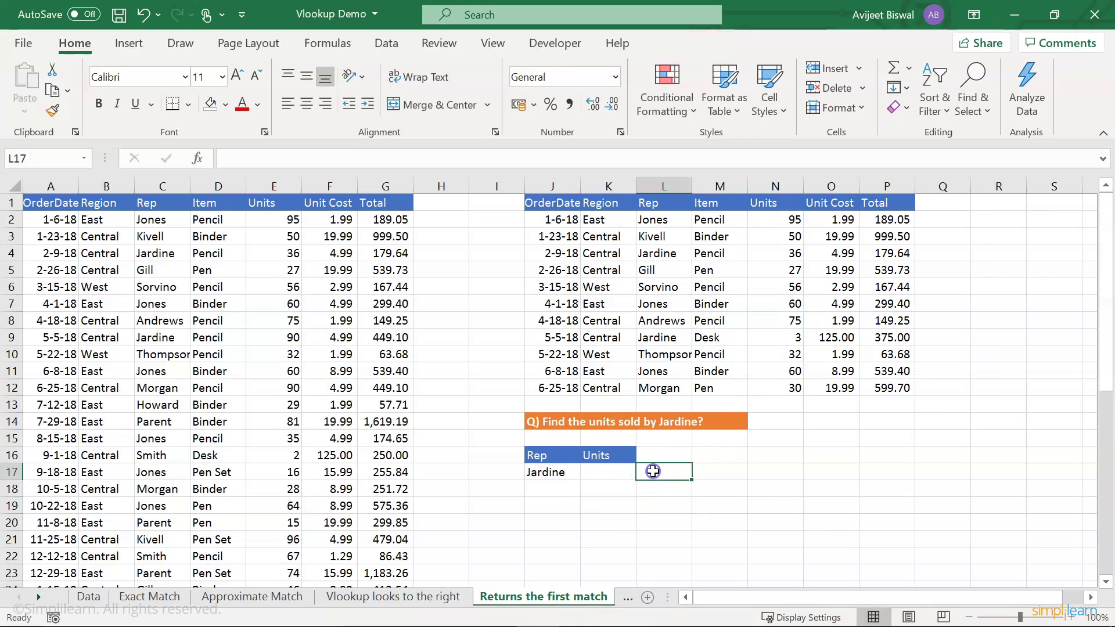
click(542, 422)
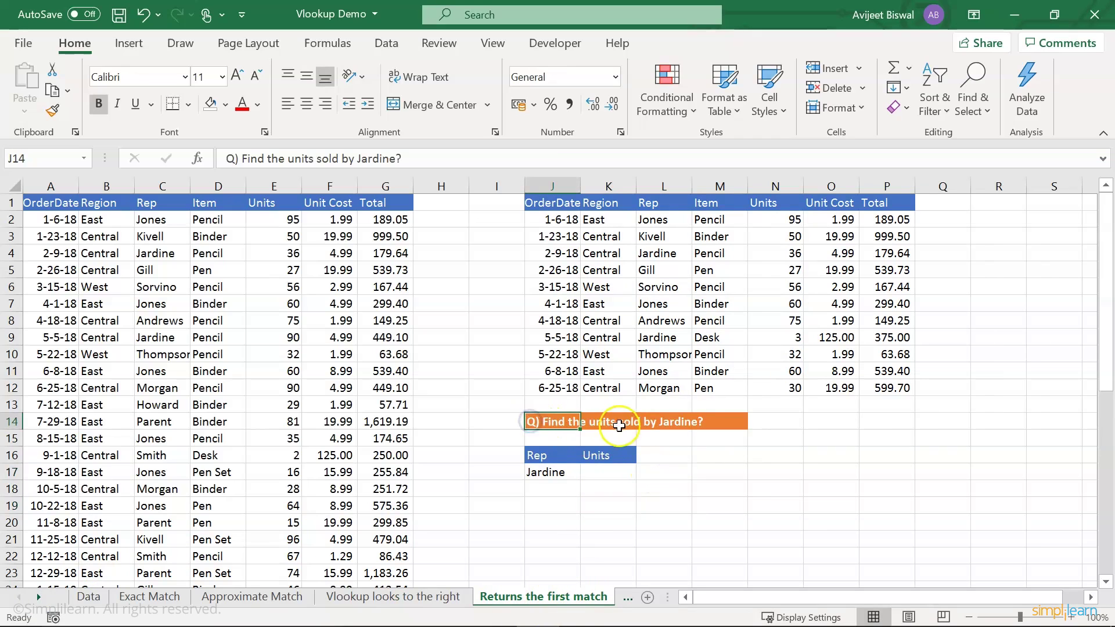
click(631, 437)
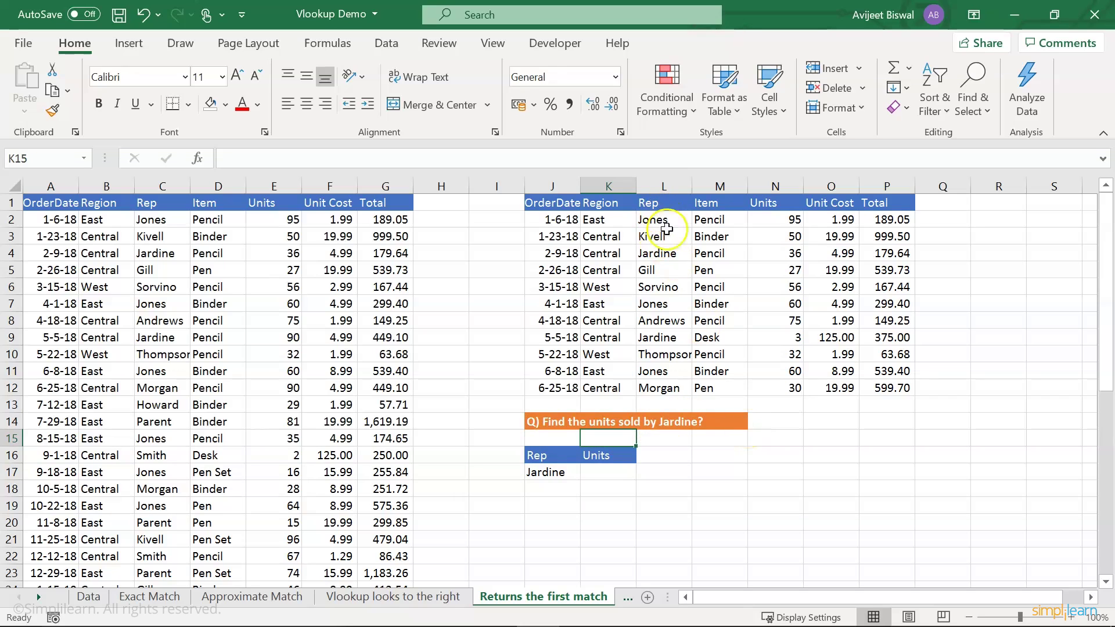
- Compare the Item and Units values of the repeated Rep in rows 4 and 9 of the source table
click(676, 254)
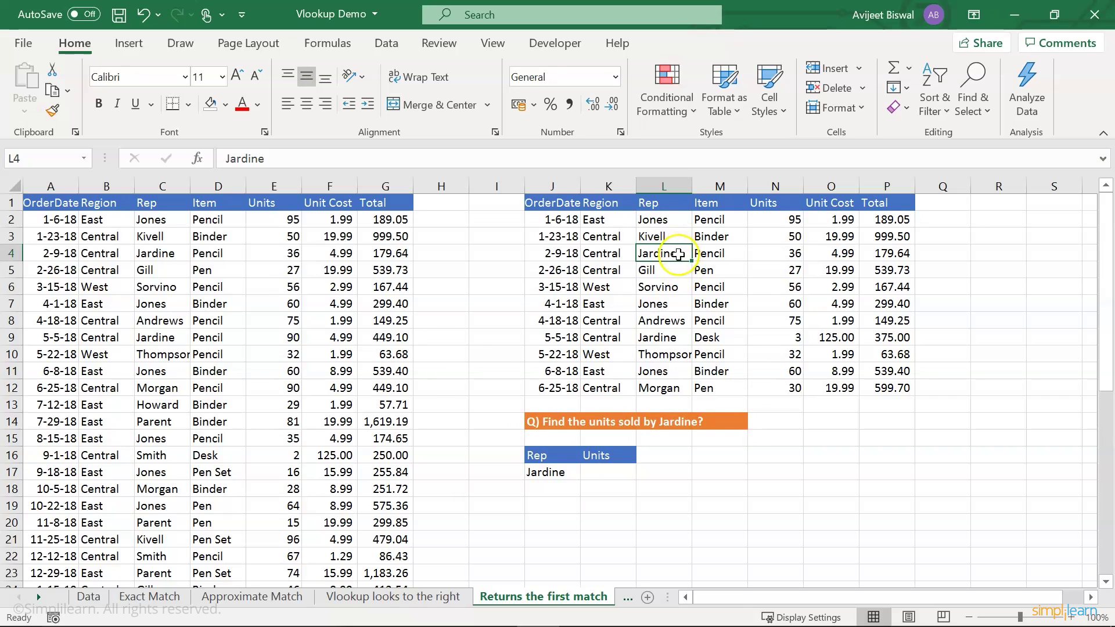
click(656, 339)
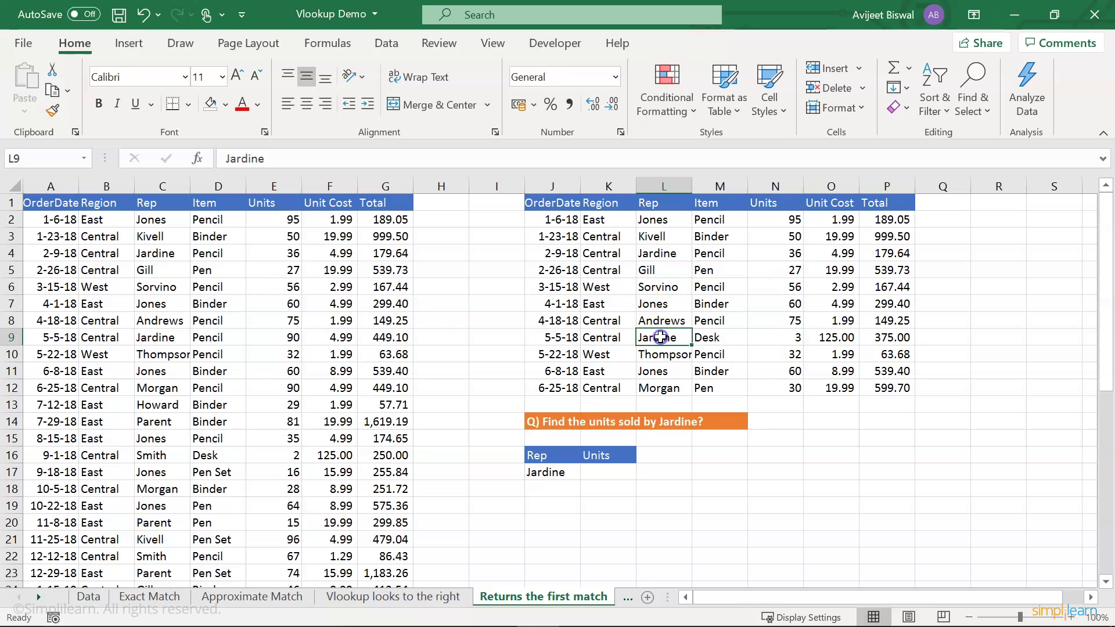
click(675, 254)
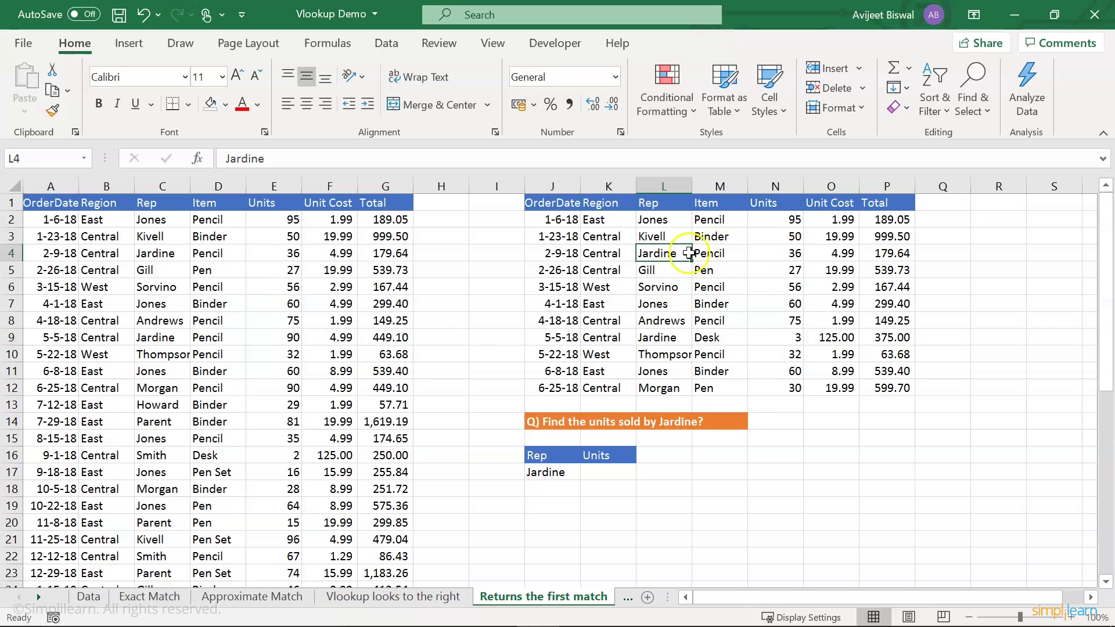
click(728, 256)
click(671, 335)
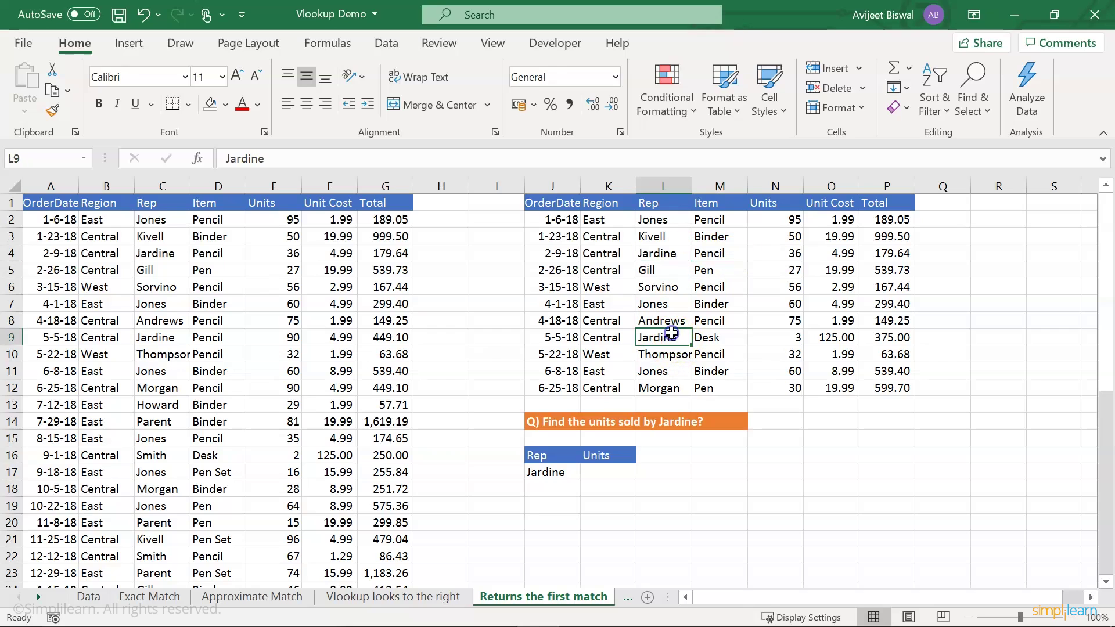
click(724, 342)
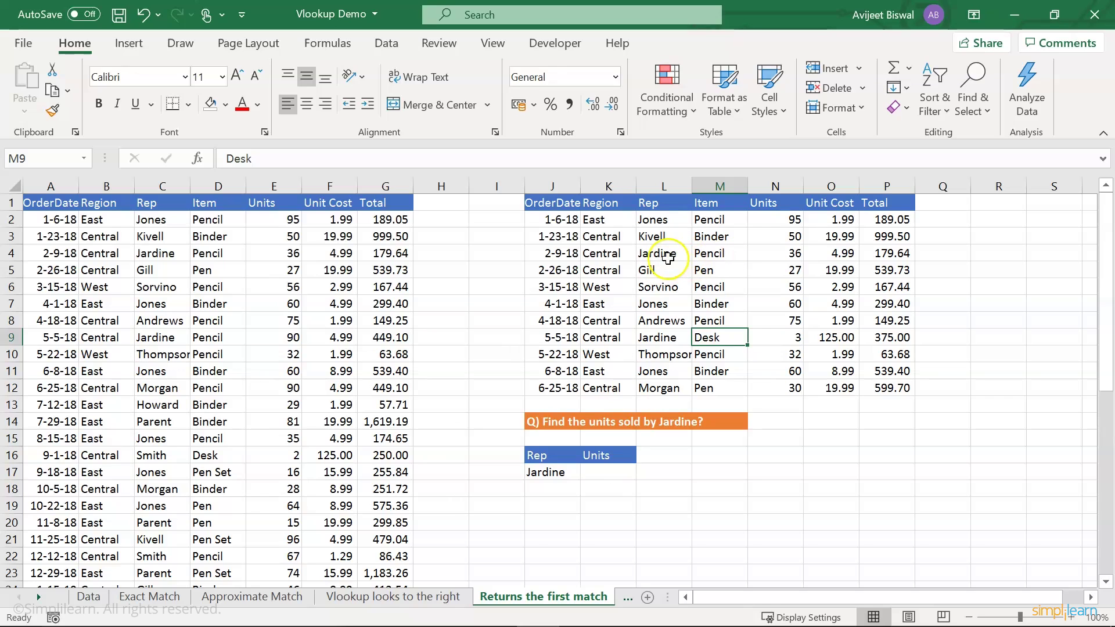
click(780, 254)
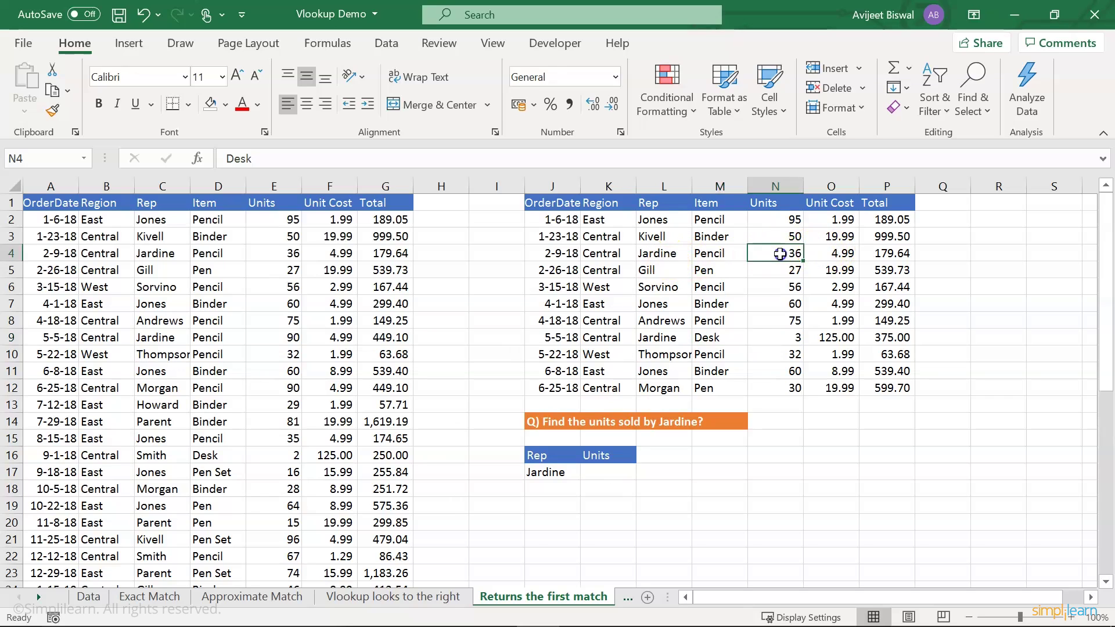
click(799, 341)
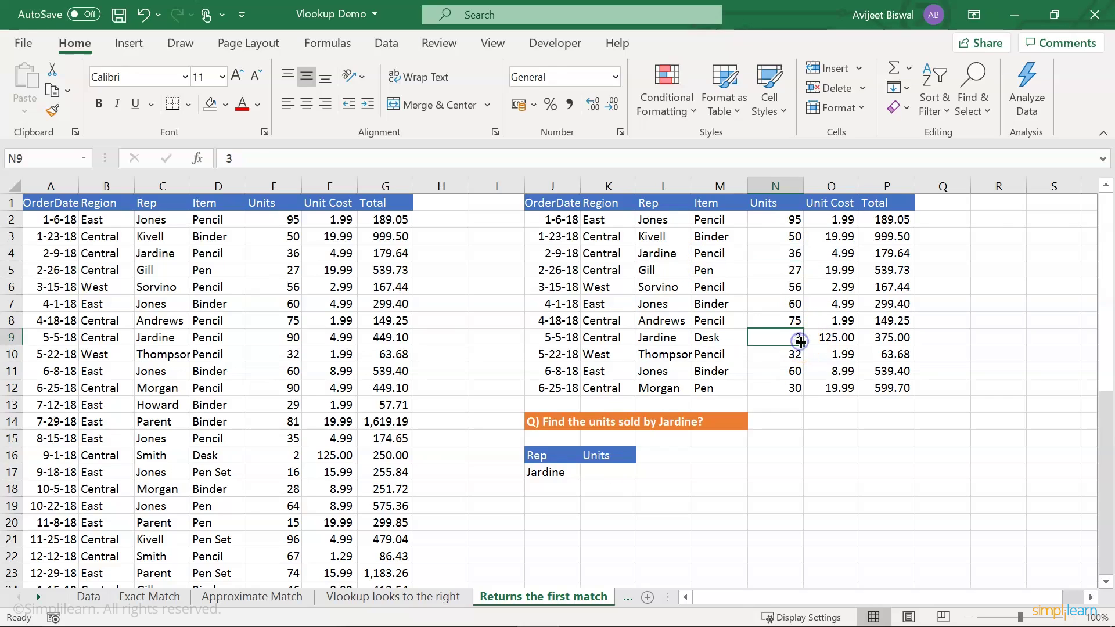
- Enter =VLOOKUP(J17,L1:N12,3,0) in K17 to return the Units sold by the Rep in J17
click(625, 474)
text(=vl)
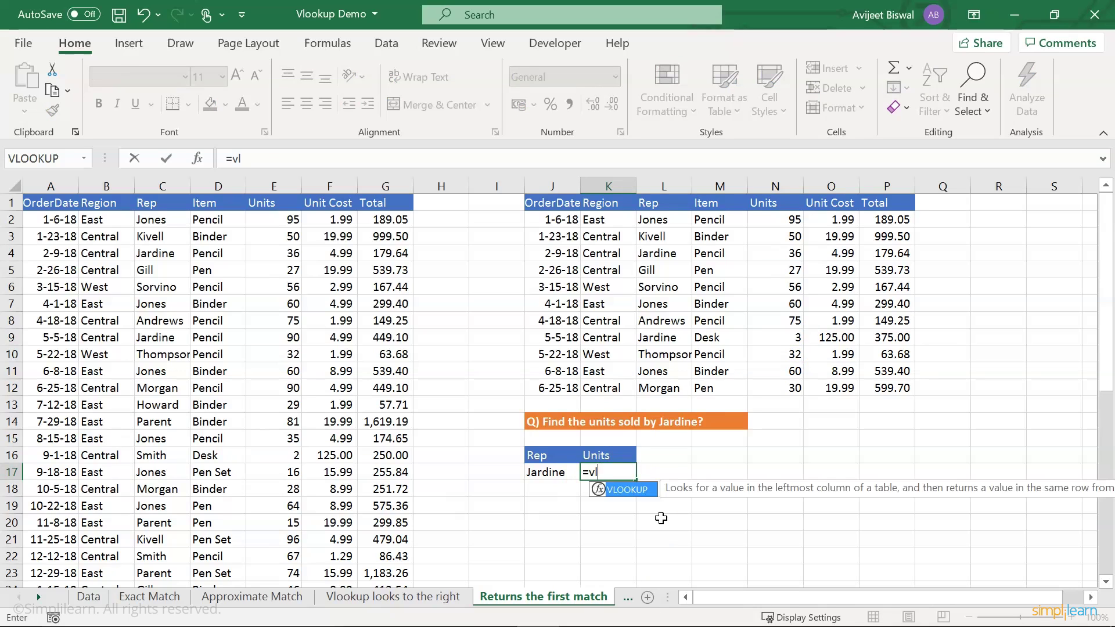
key(Tab)
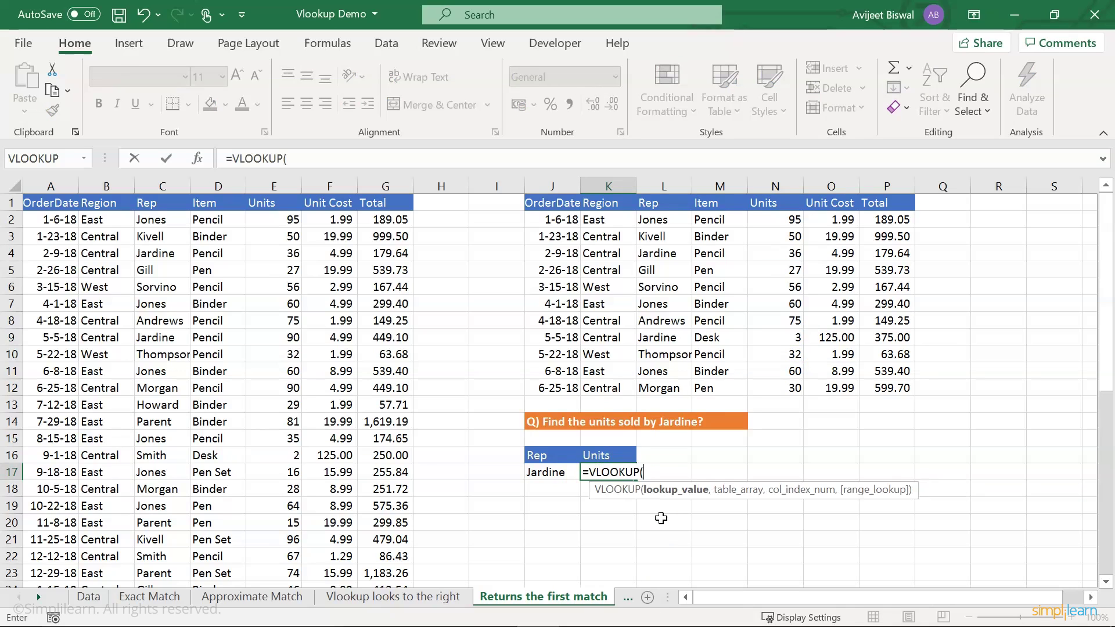
click(541, 476)
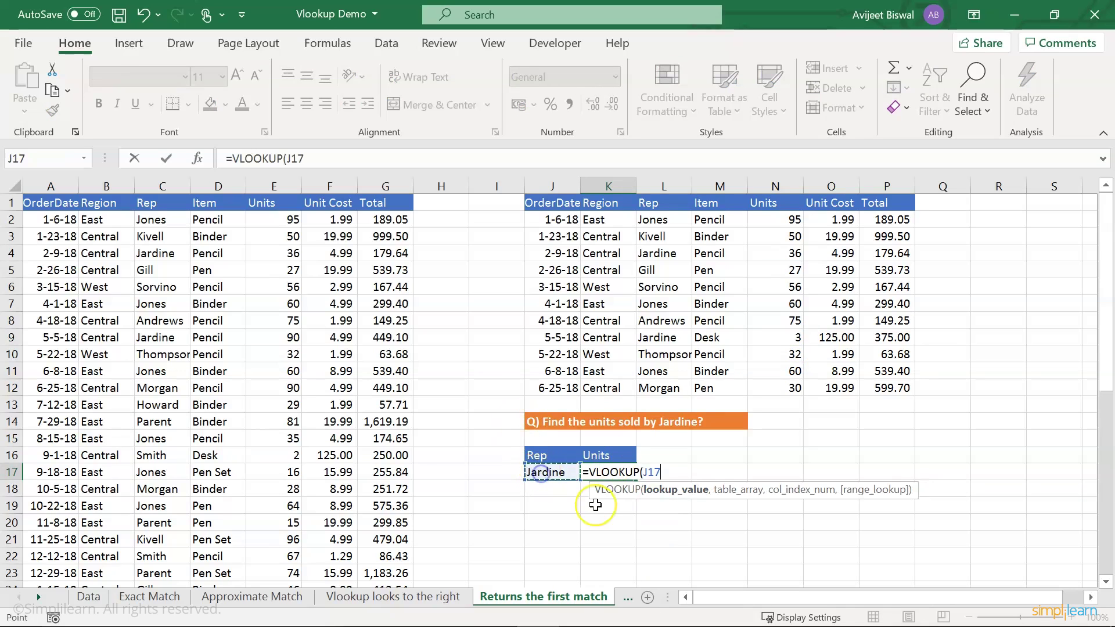
text(,)
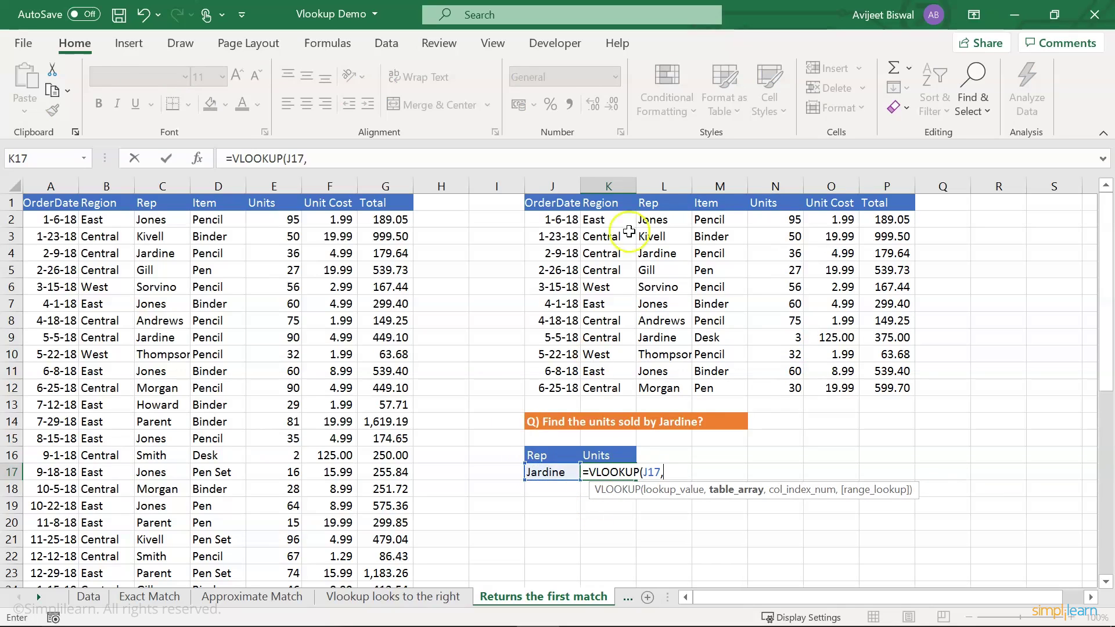
drag(650, 204, 794, 384)
text(,)
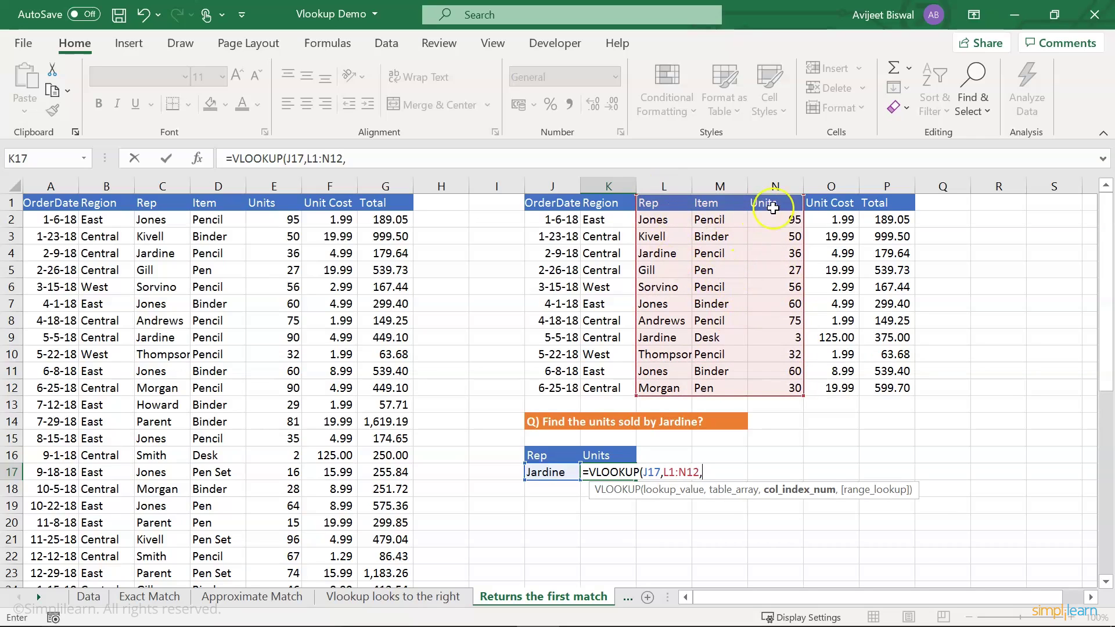
text(3,)
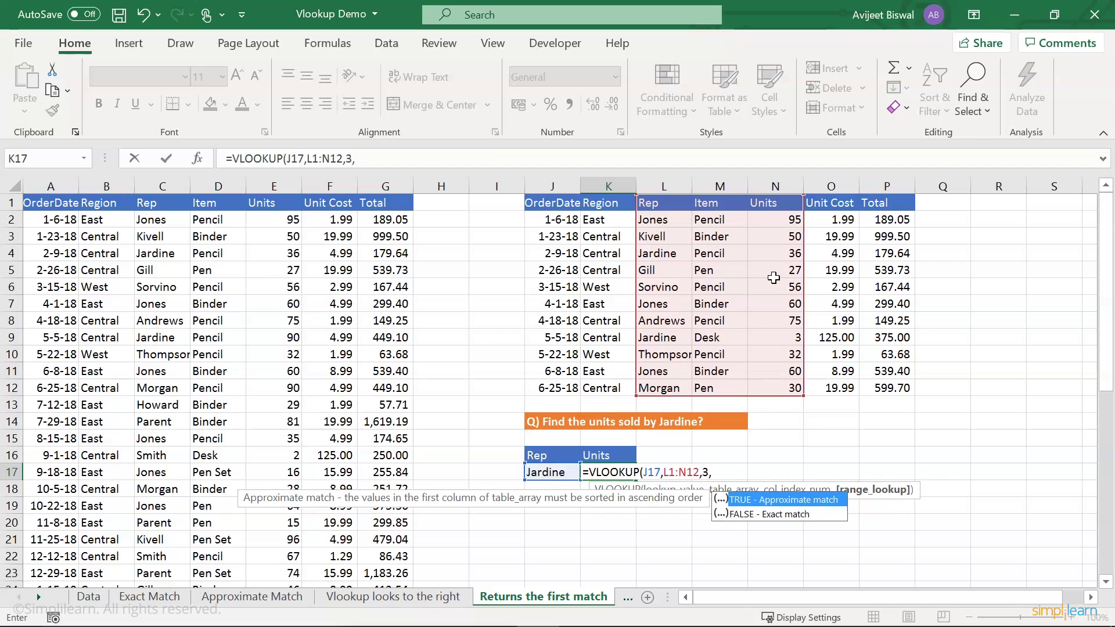
text(0))
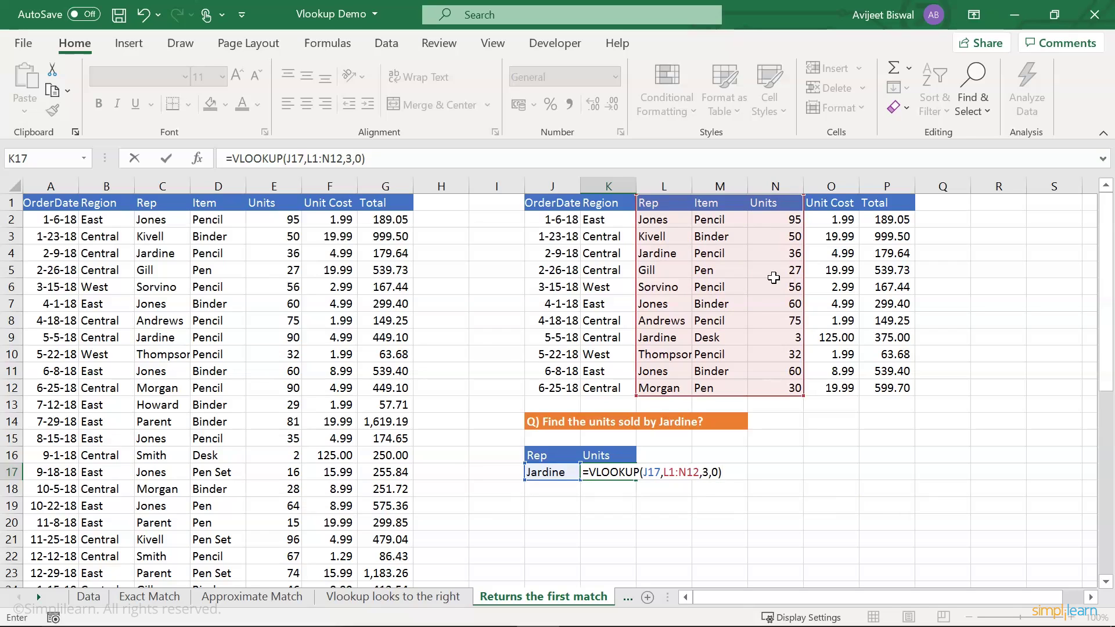
key(Return)
- Compare the formula result in K17 with the Units and Rep values in row 4 of the source table
click(626, 472)
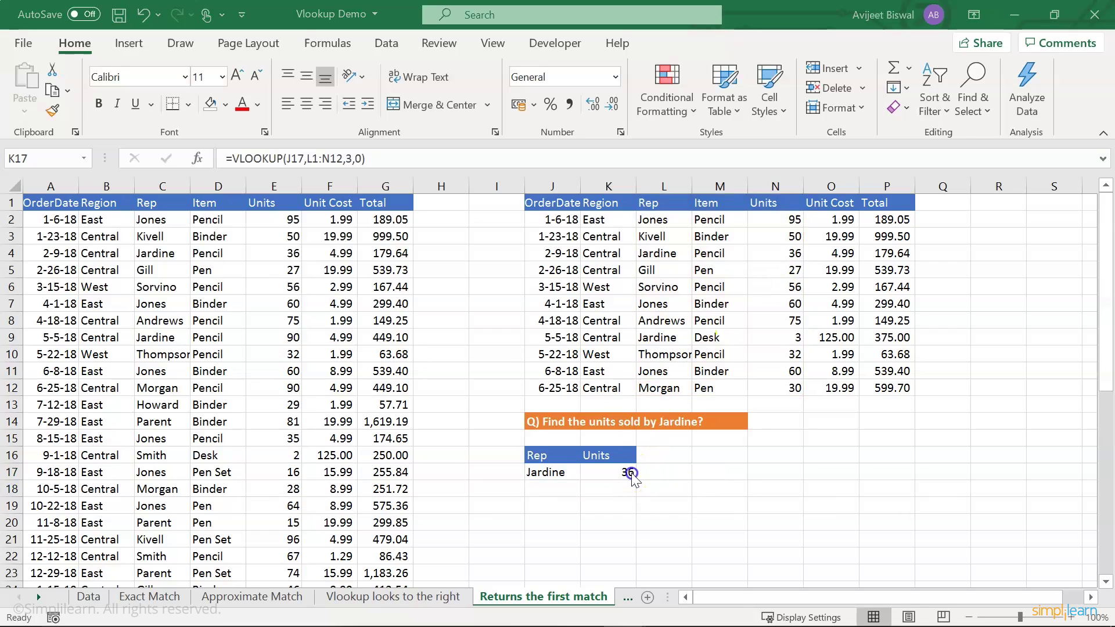
click(624, 475)
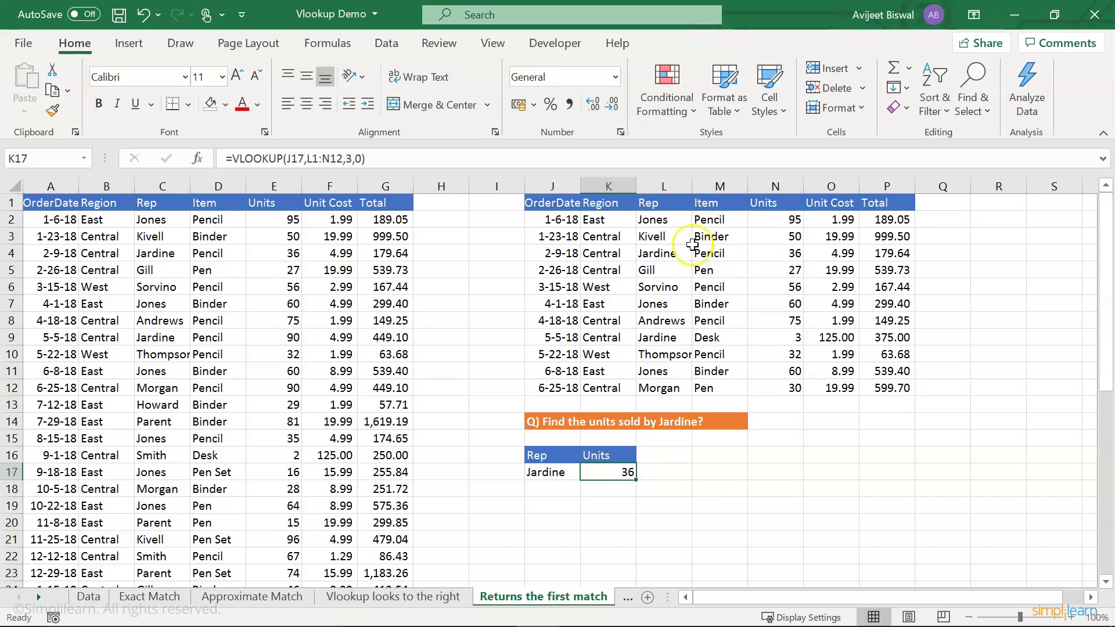
click(772, 255)
click(669, 253)
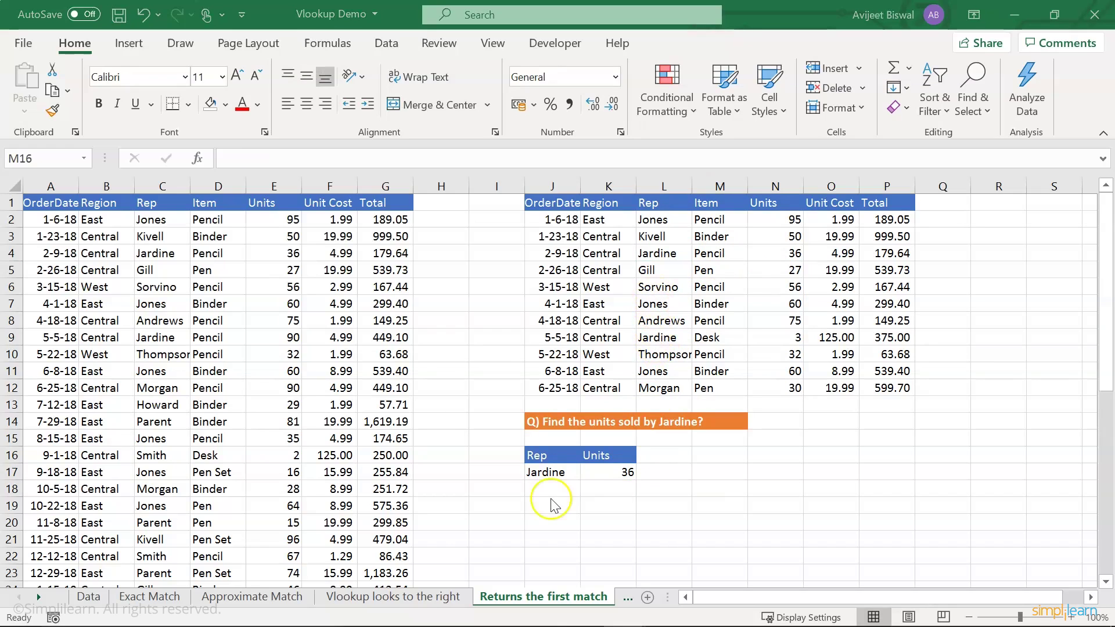
- Enter the Rep name repeated in L2, L7 and L11 into J19 as a second lookup value
click(550, 496)
click(549, 492)
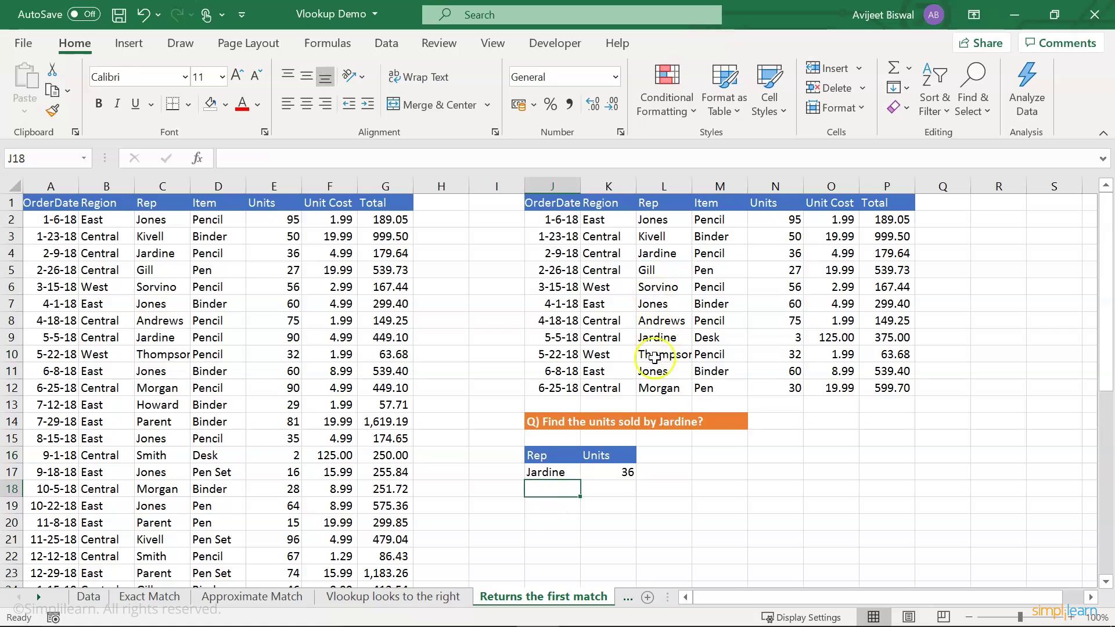
click(666, 220)
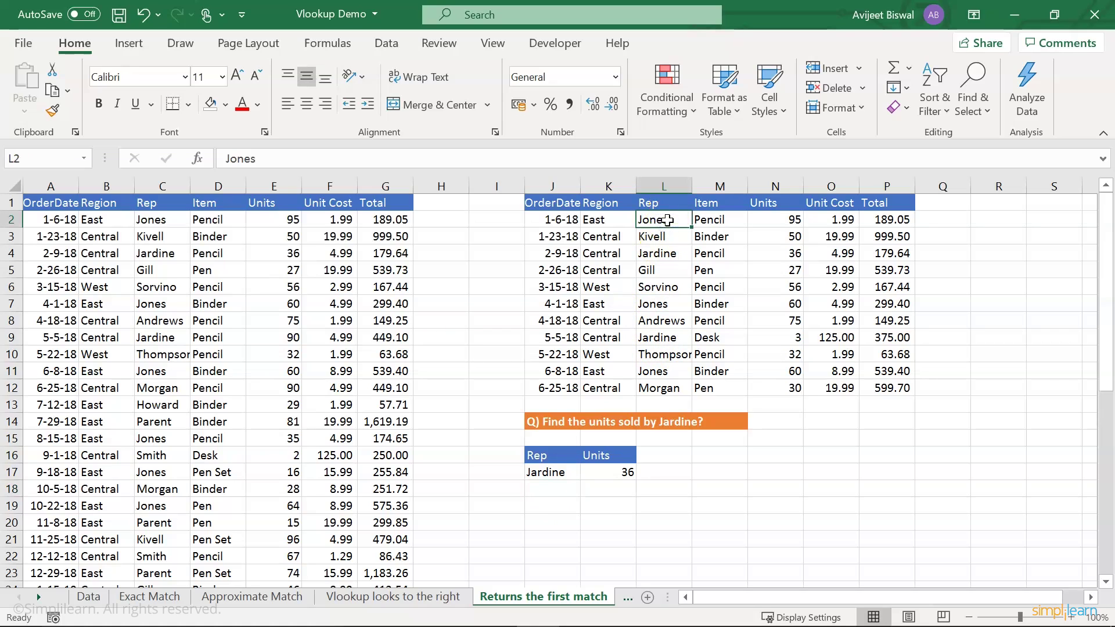
click(668, 304)
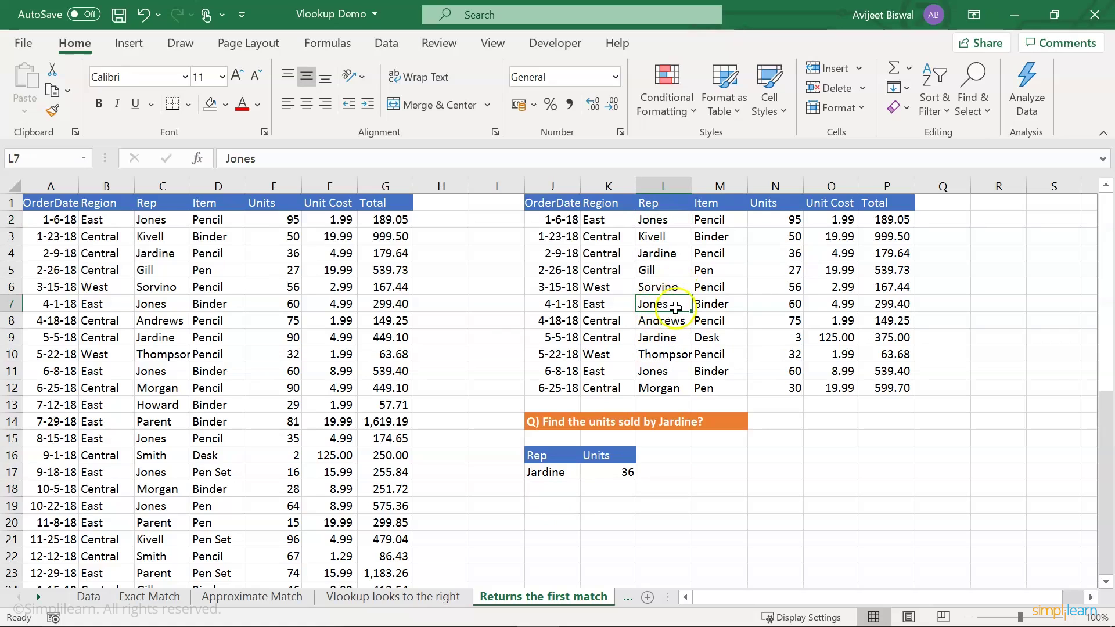
click(664, 372)
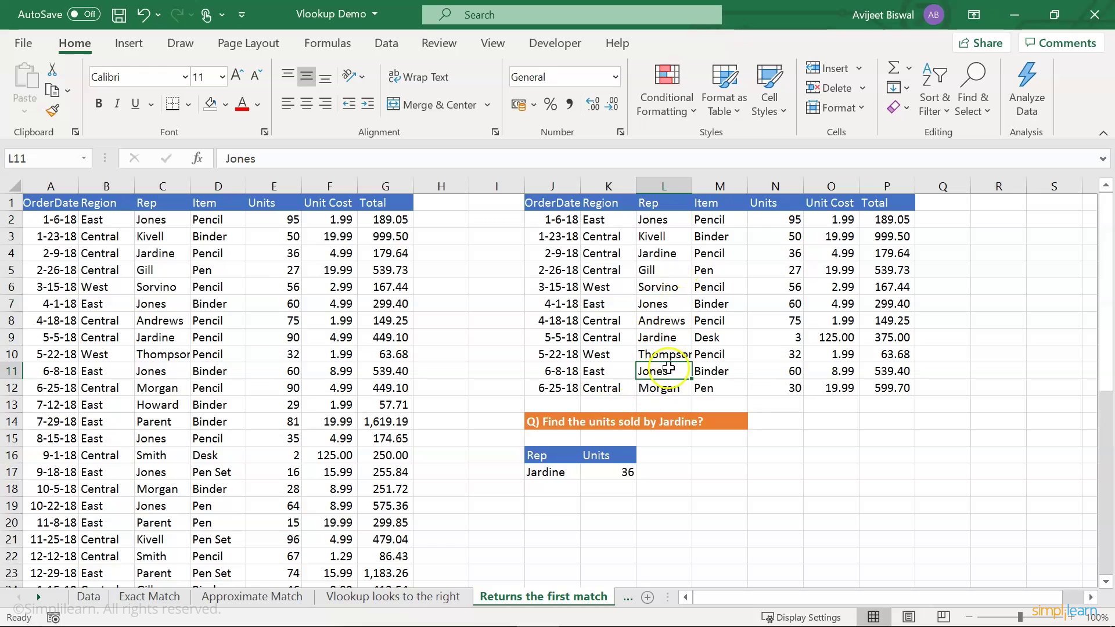
click(547, 503)
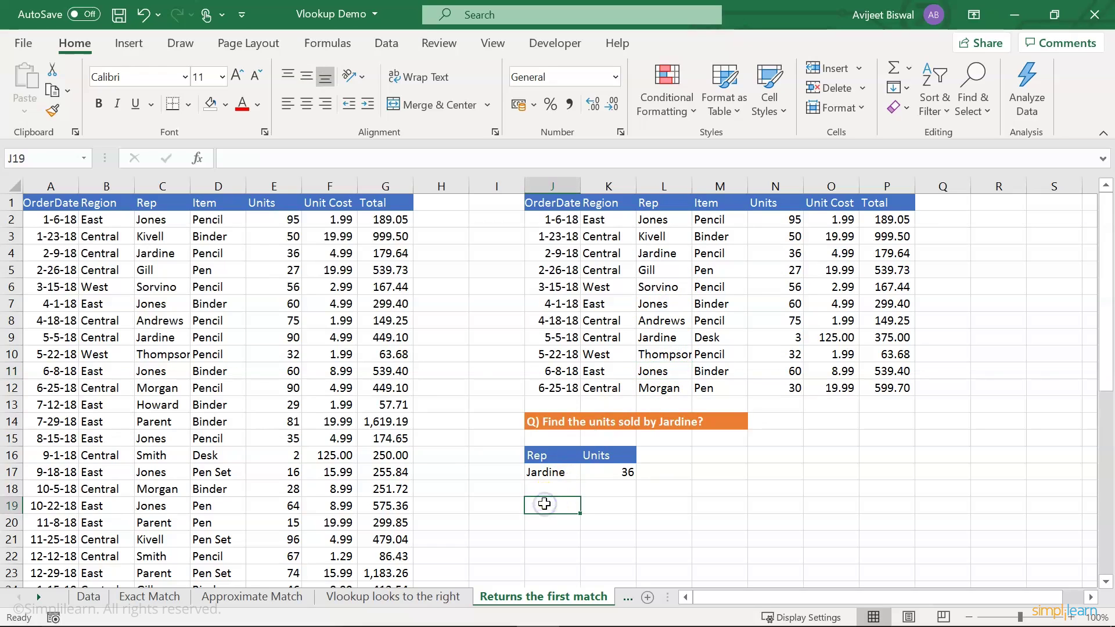
text(Jones)
key(ctrl+Return)
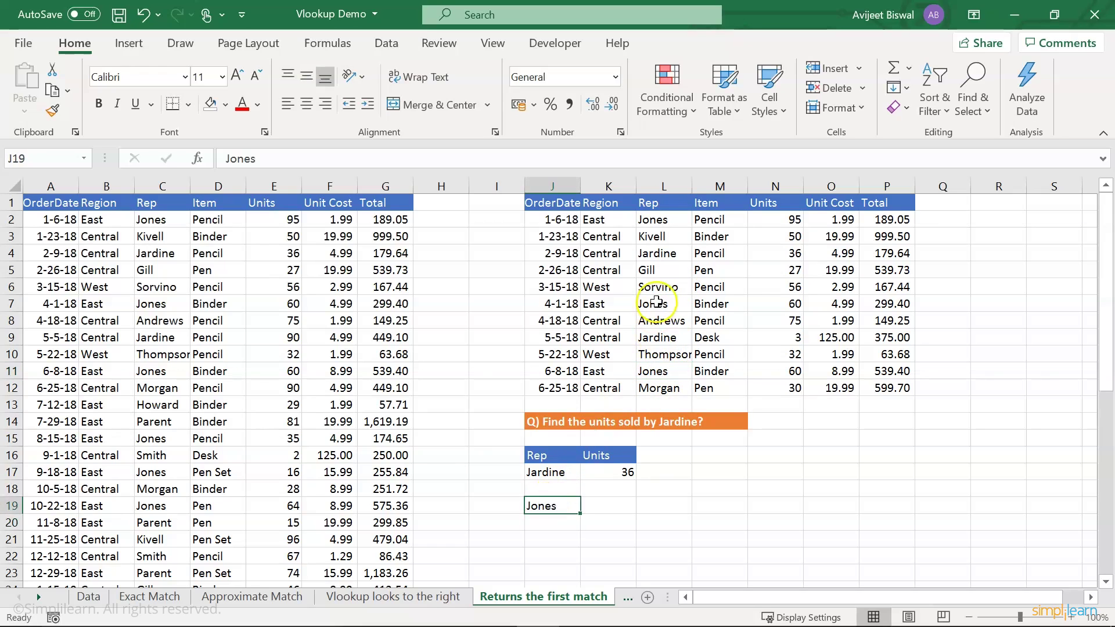
click(651, 223)
- Enter =VLOOKUP(J19,L1:O12,4,0) in K19 to return the Unit Cost for the Rep in J19
click(601, 505)
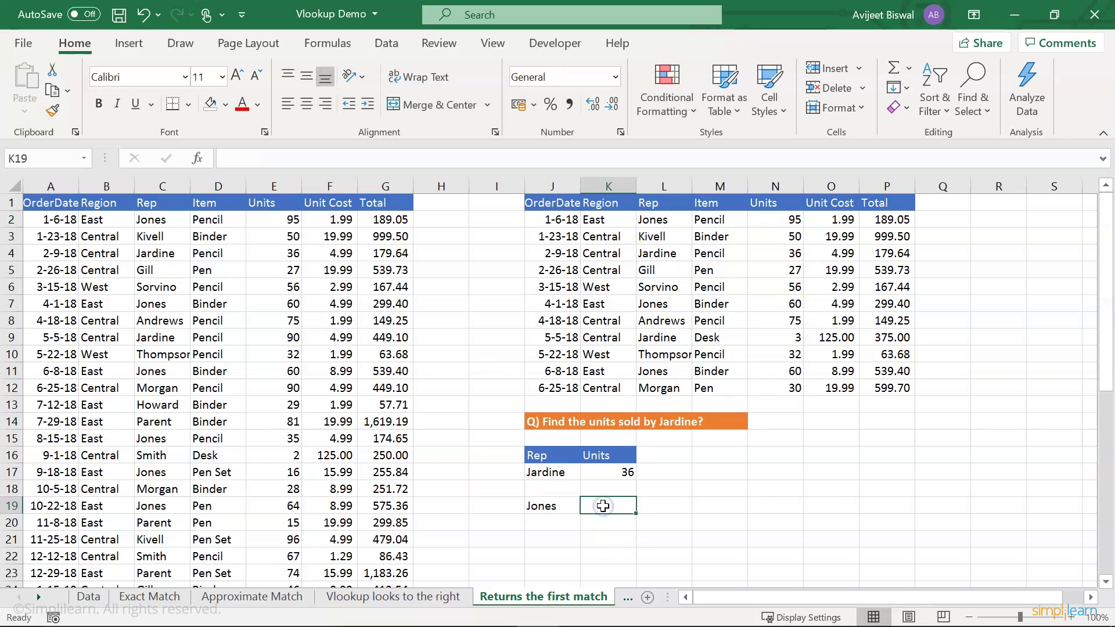
text(=vl)
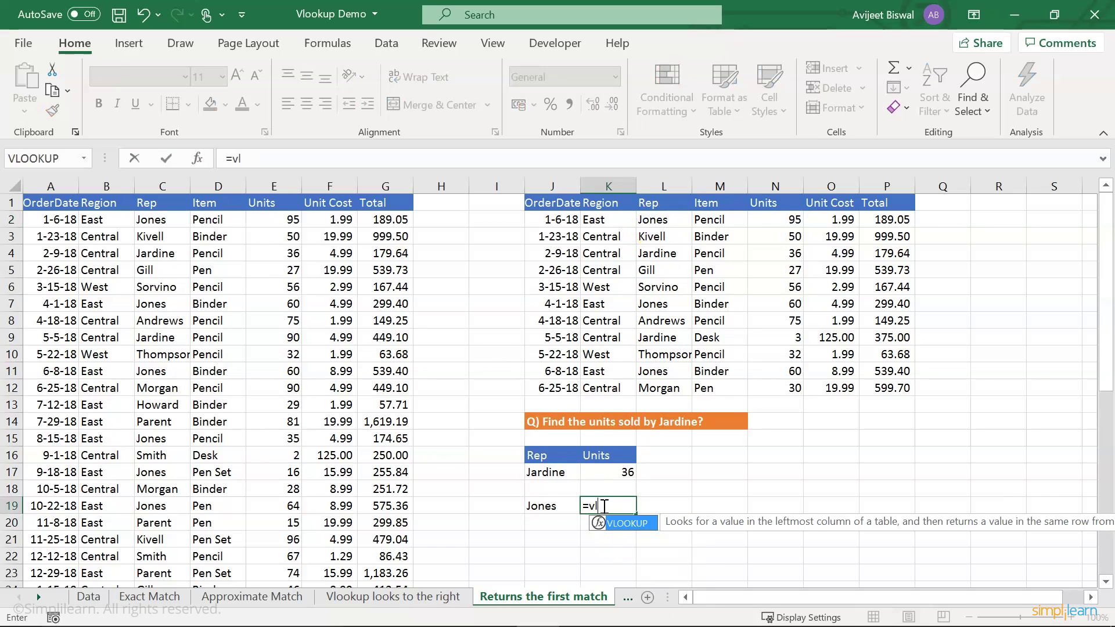
key(Tab)
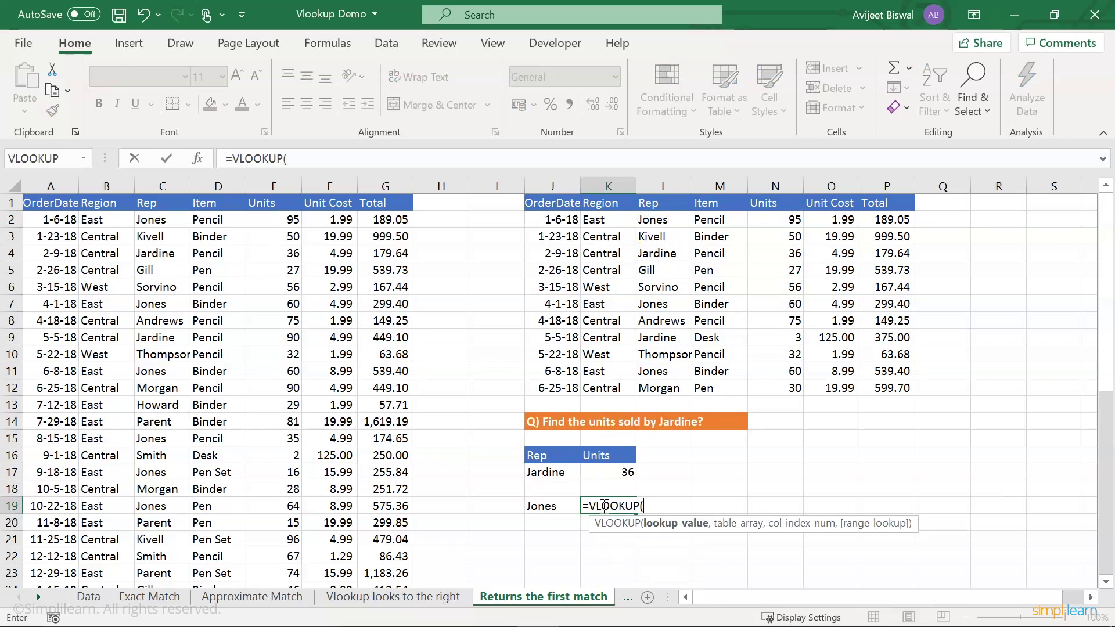
click(562, 508)
text(,)
drag(662, 206, 819, 383)
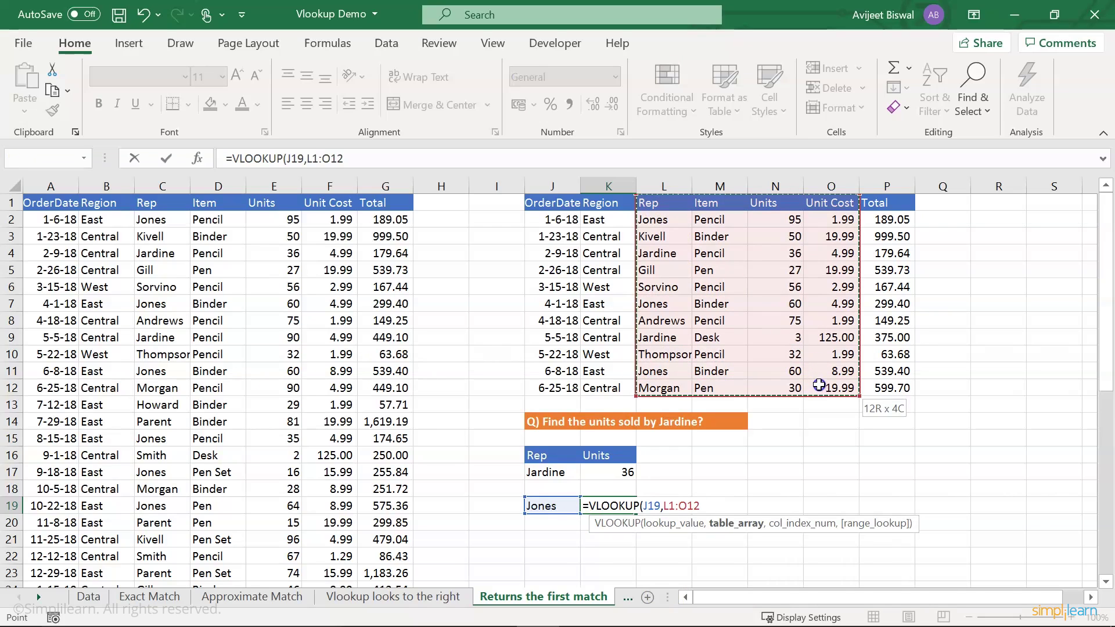
drag(820, 387, 820, 387)
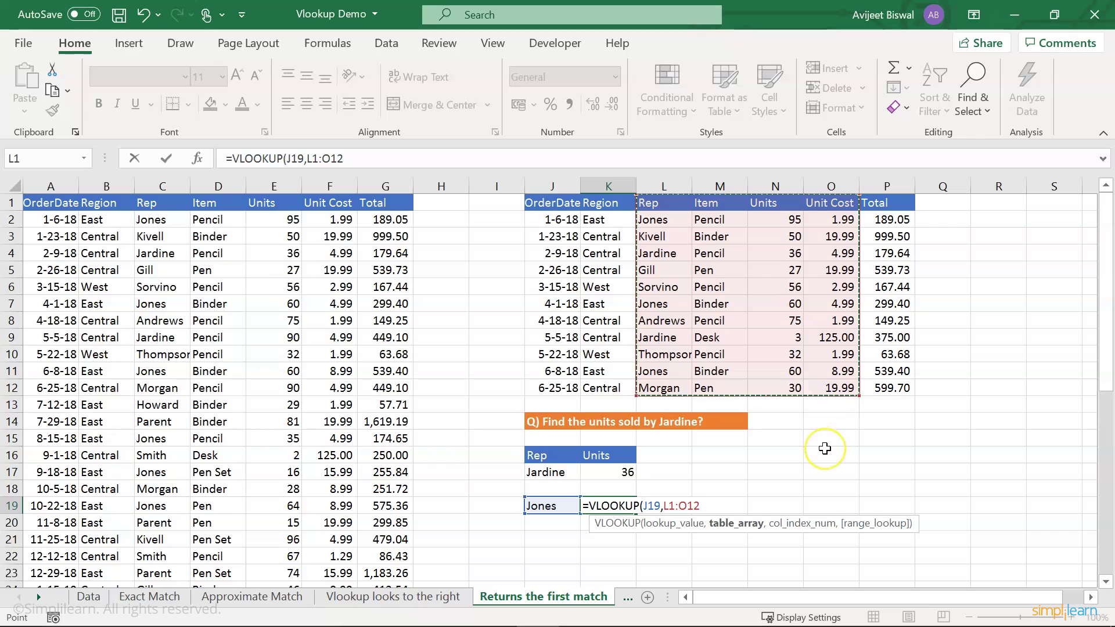
text(,4)
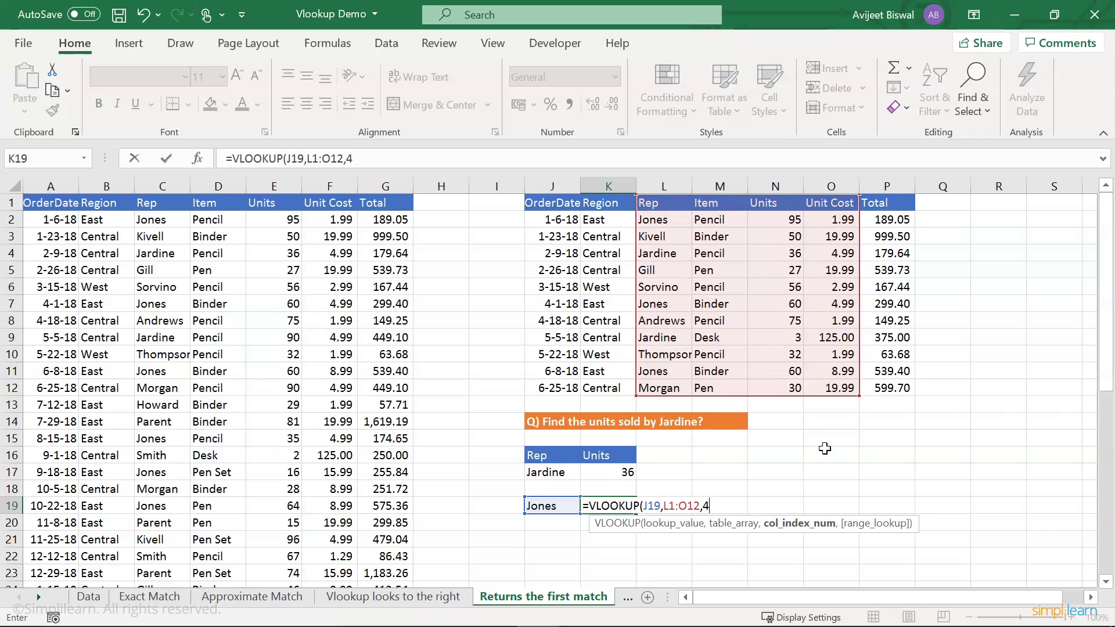
text(,)
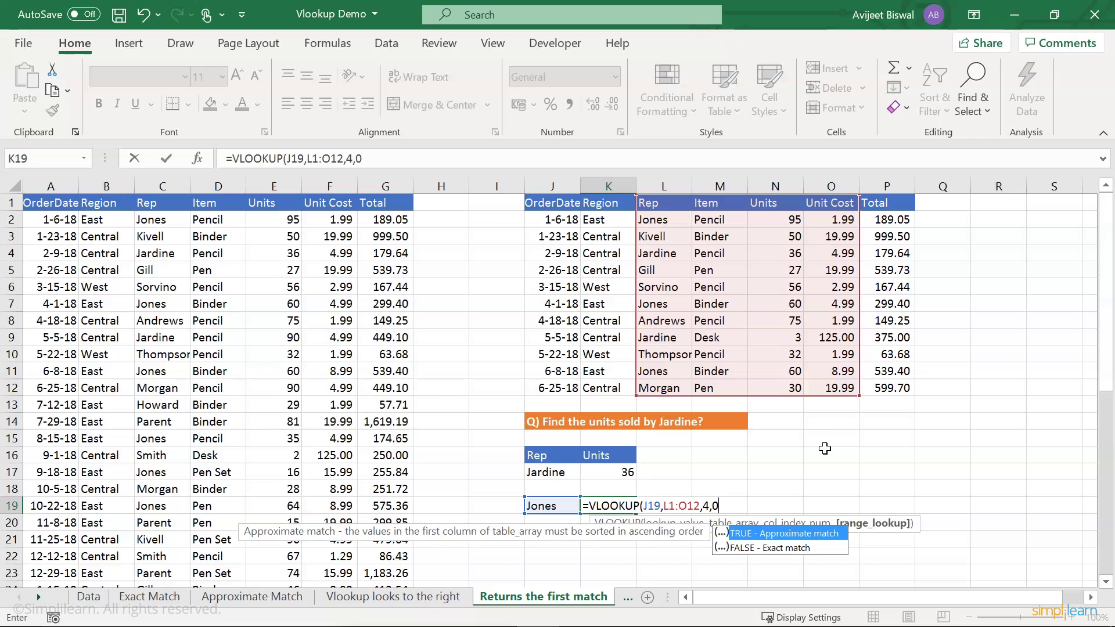
text(0))
key(Return)
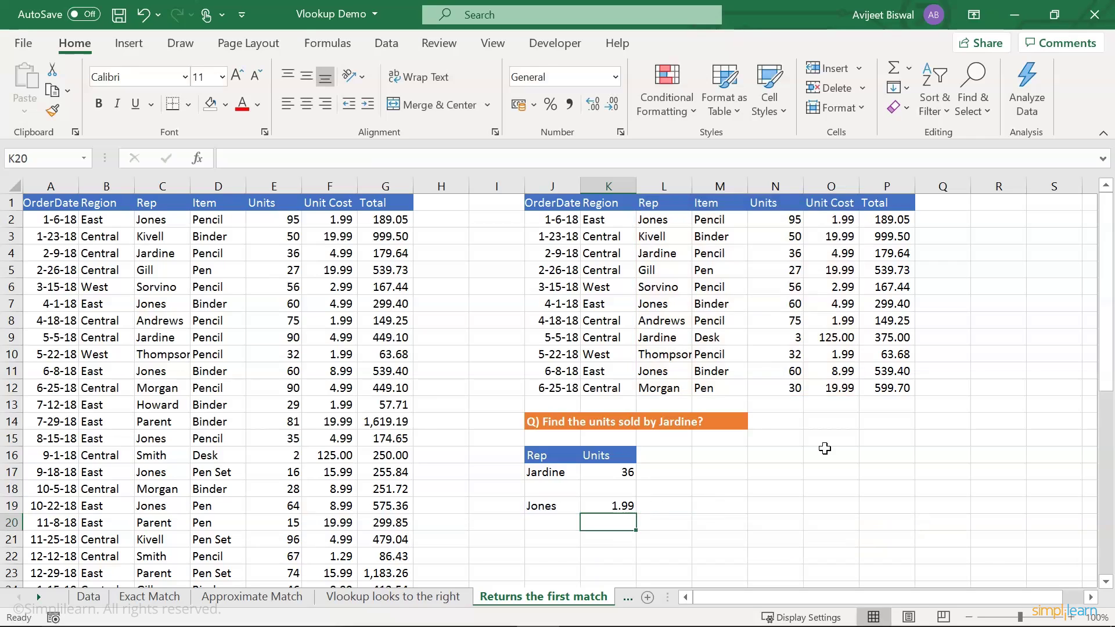
- Compare the result in K19 with the Unit Cost of the same Rep in rows 2, 7 and 11
click(603, 506)
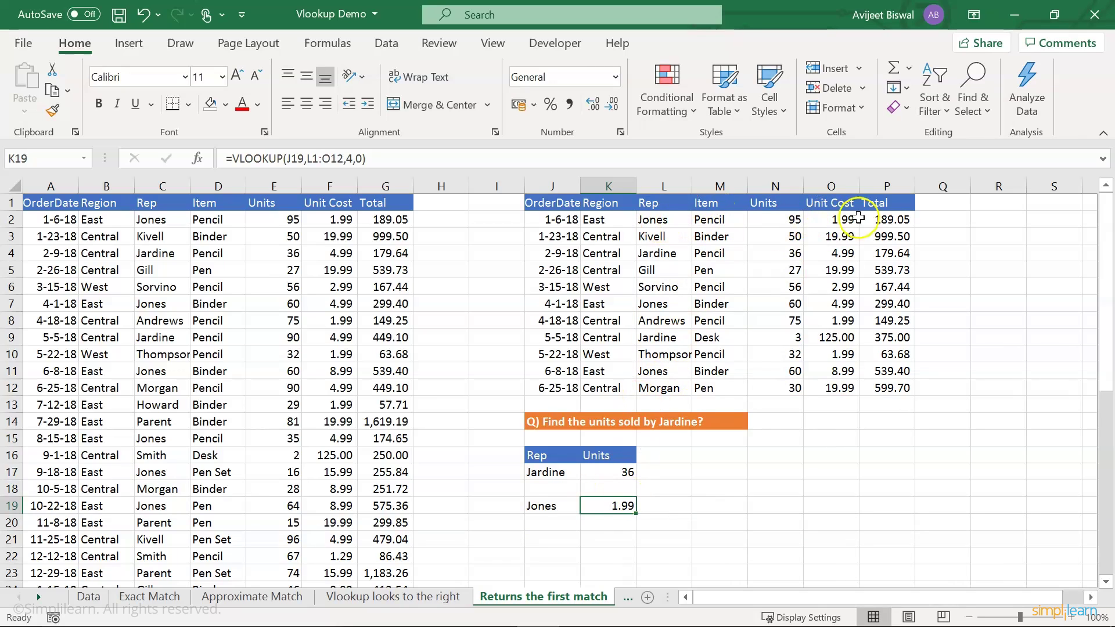
click(844, 219)
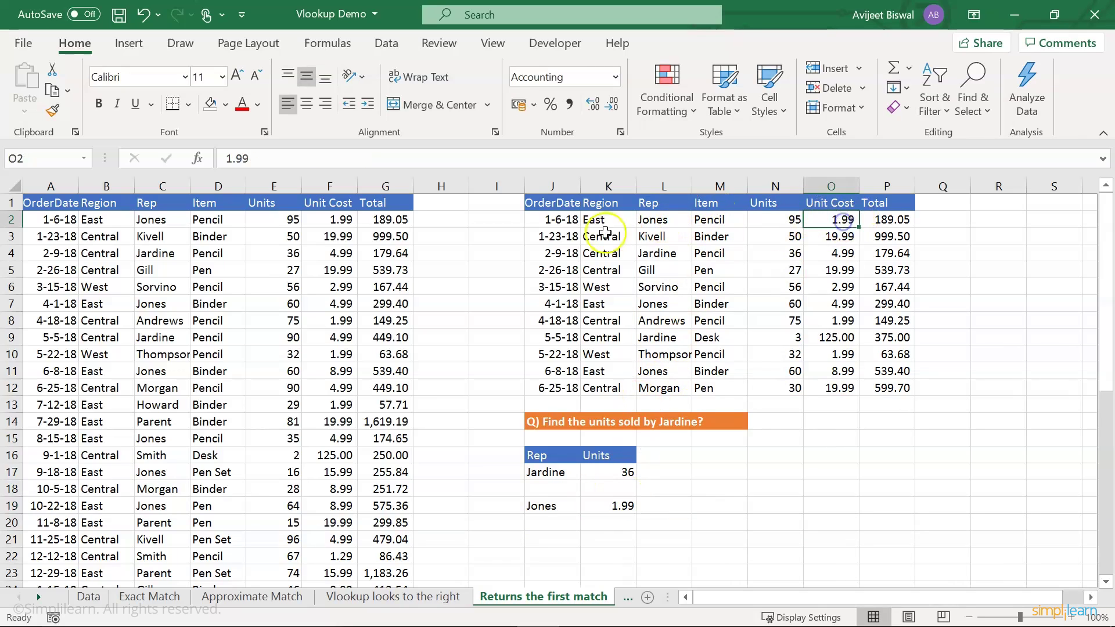
click(656, 304)
click(817, 307)
click(639, 367)
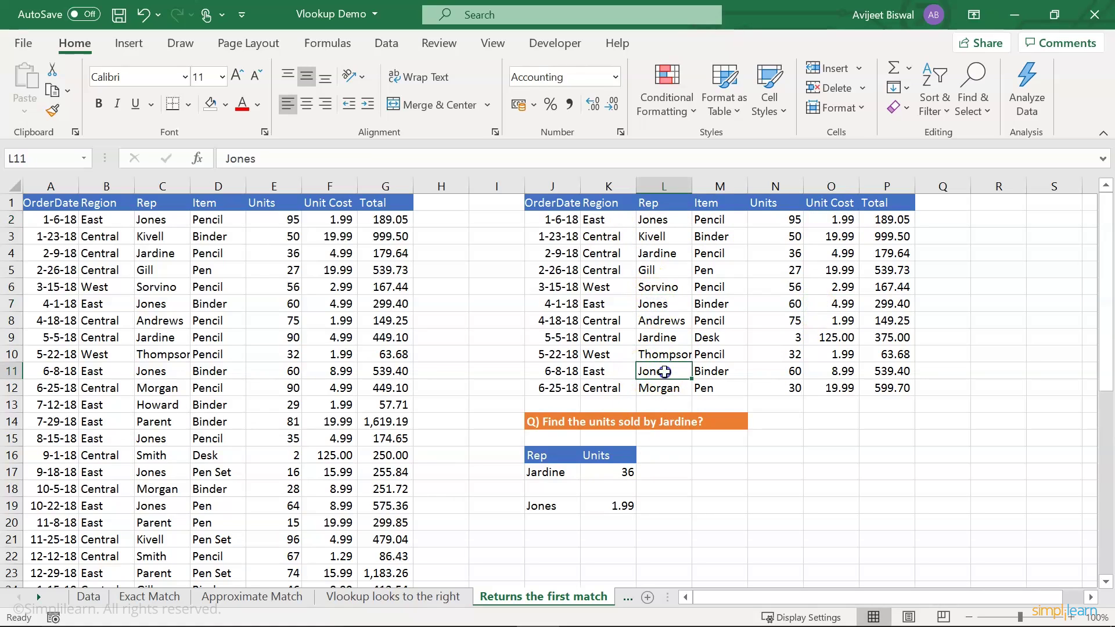
click(808, 374)
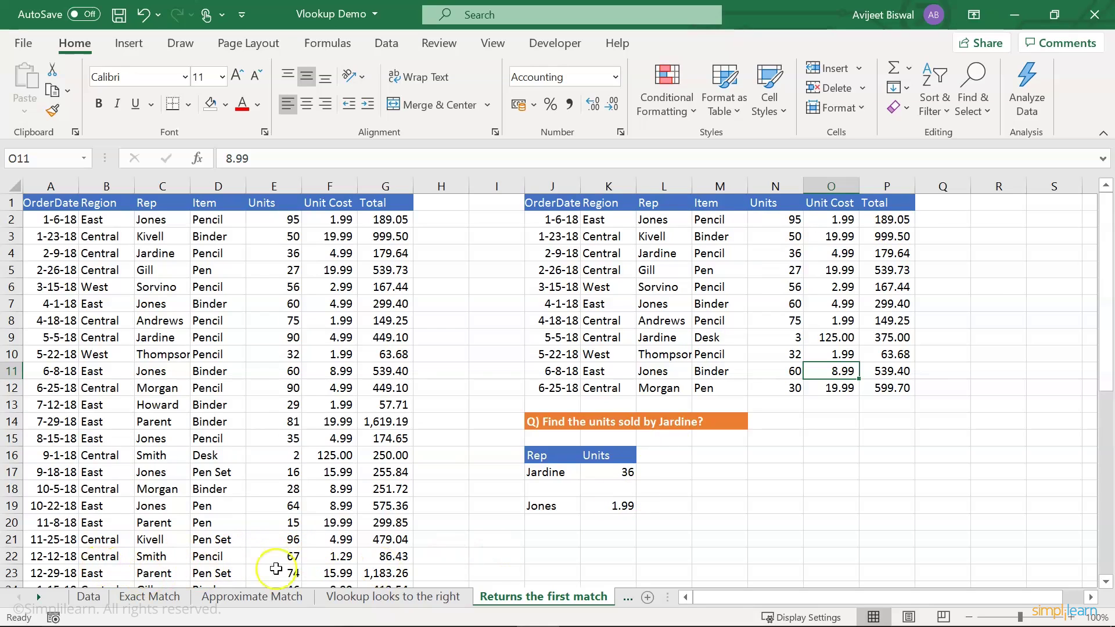
- Open the "Case insensitive" sheet and examine the table J1:P13, including its highlighted row 13
click(628, 597)
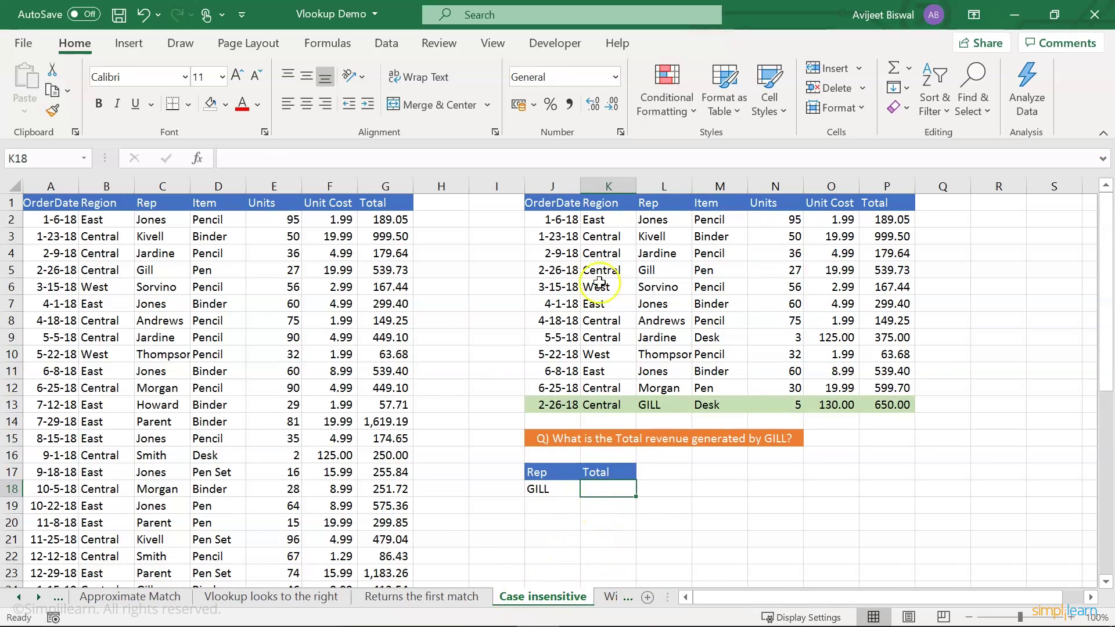
drag(558, 203, 897, 409)
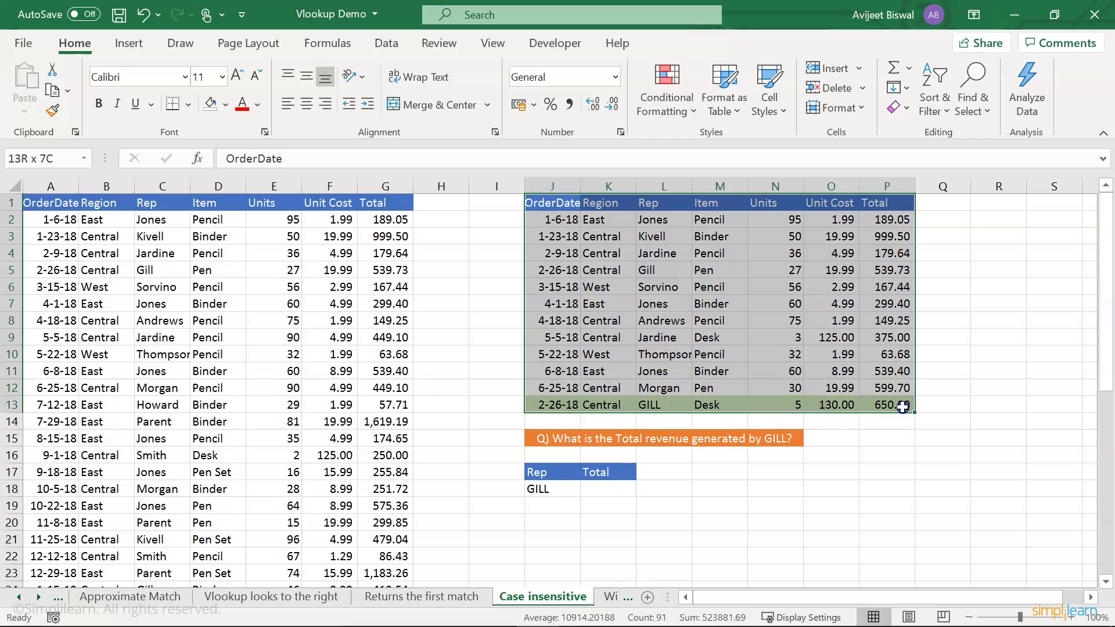
click(520, 408)
drag(551, 410, 897, 409)
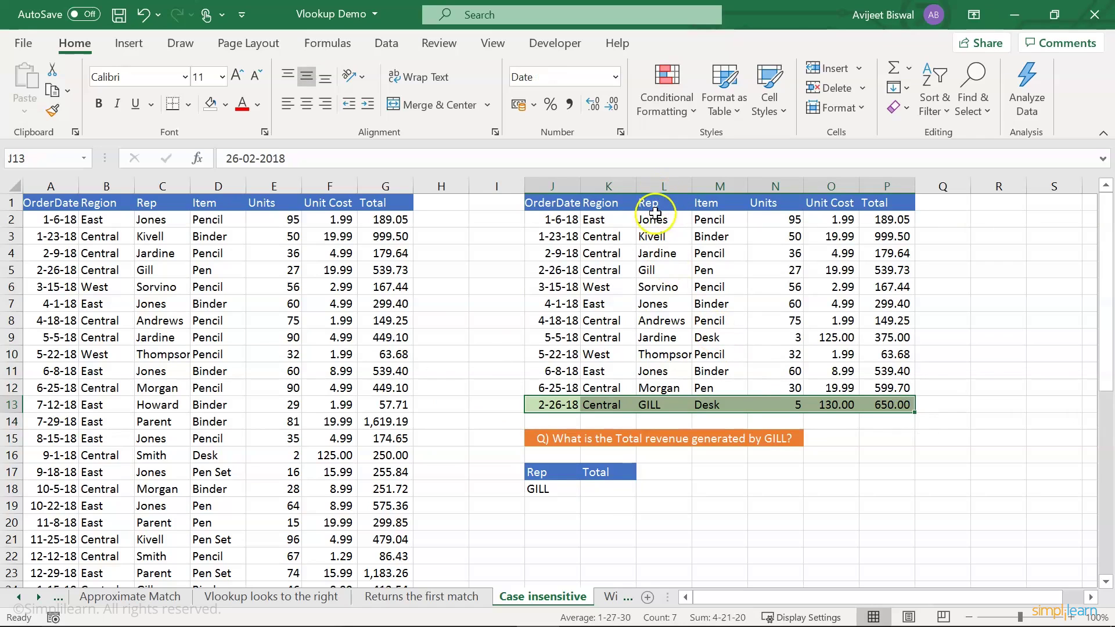
- Compare the letter case of the Rep names in L5 and L13 and read the question in J15
click(654, 269)
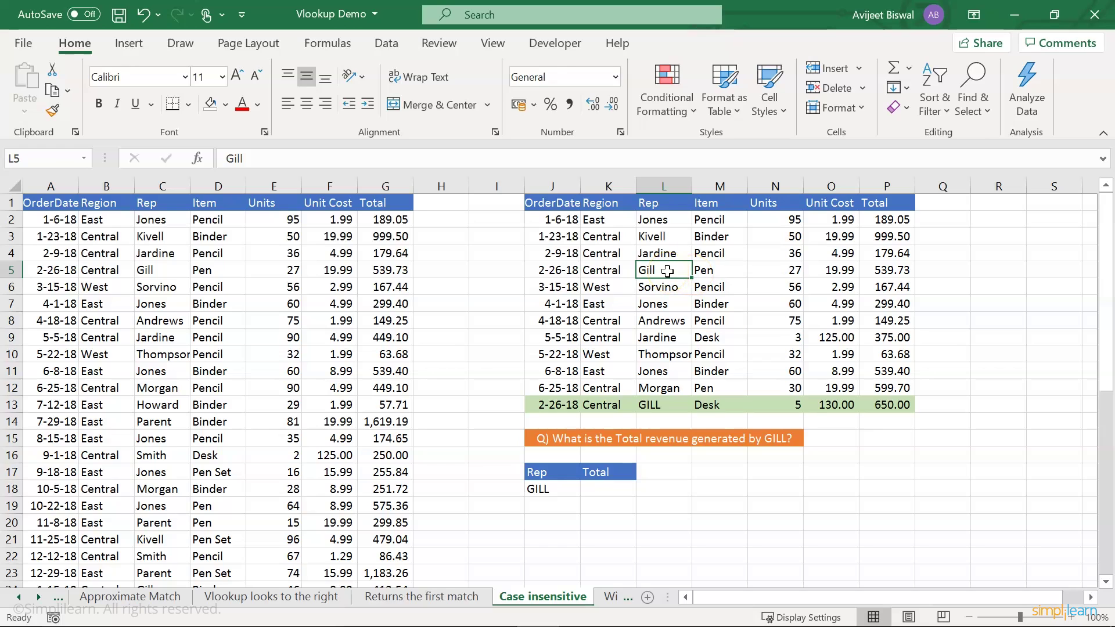
click(652, 407)
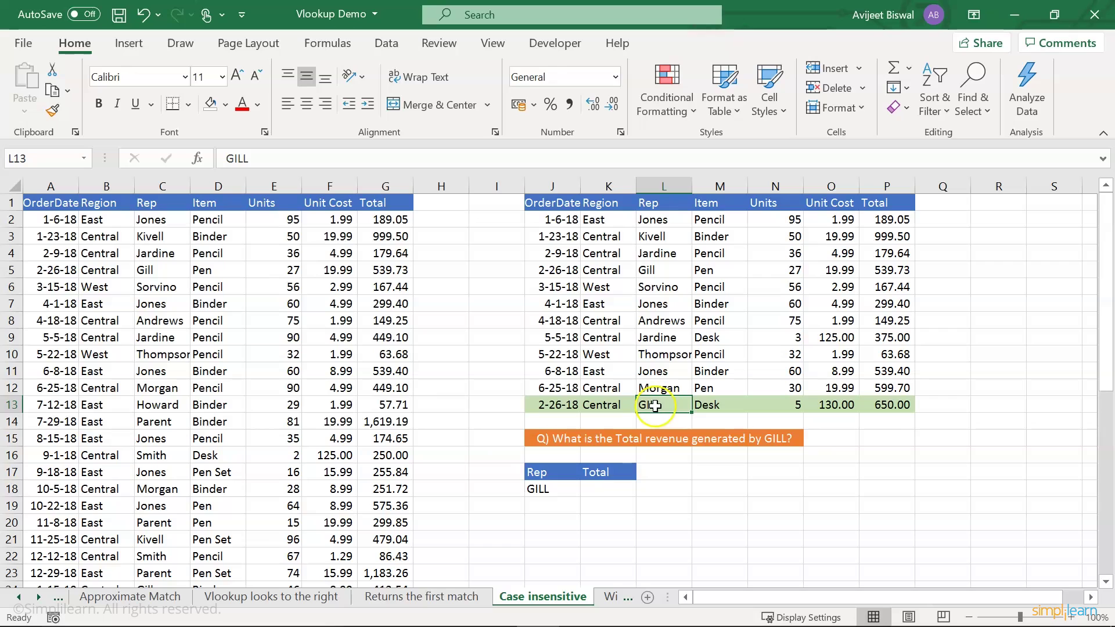
click(753, 441)
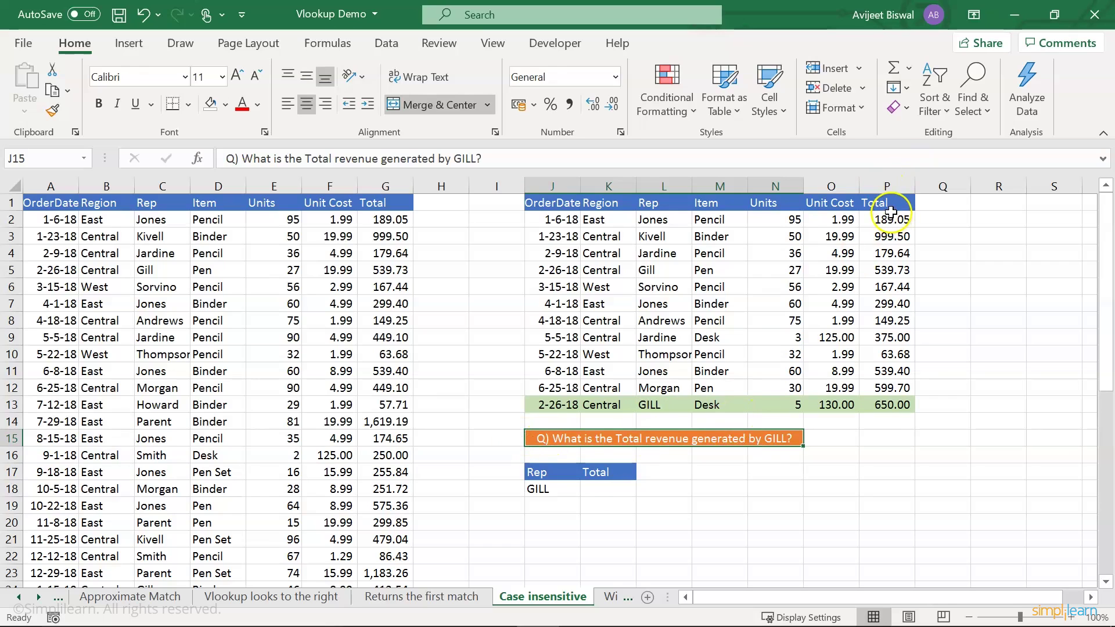
- Enter =VLOOKUP(J18,L1:P13,5,FALSE) in K18 to return the Total for the Rep in J18
click(607, 490)
text(=vl)
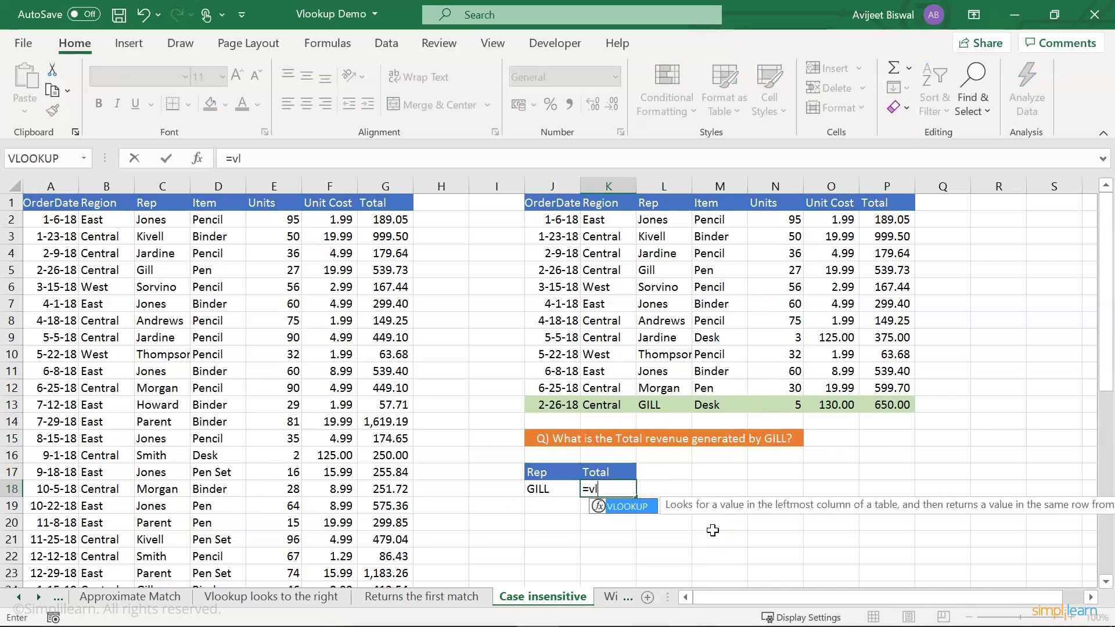
key(Tab)
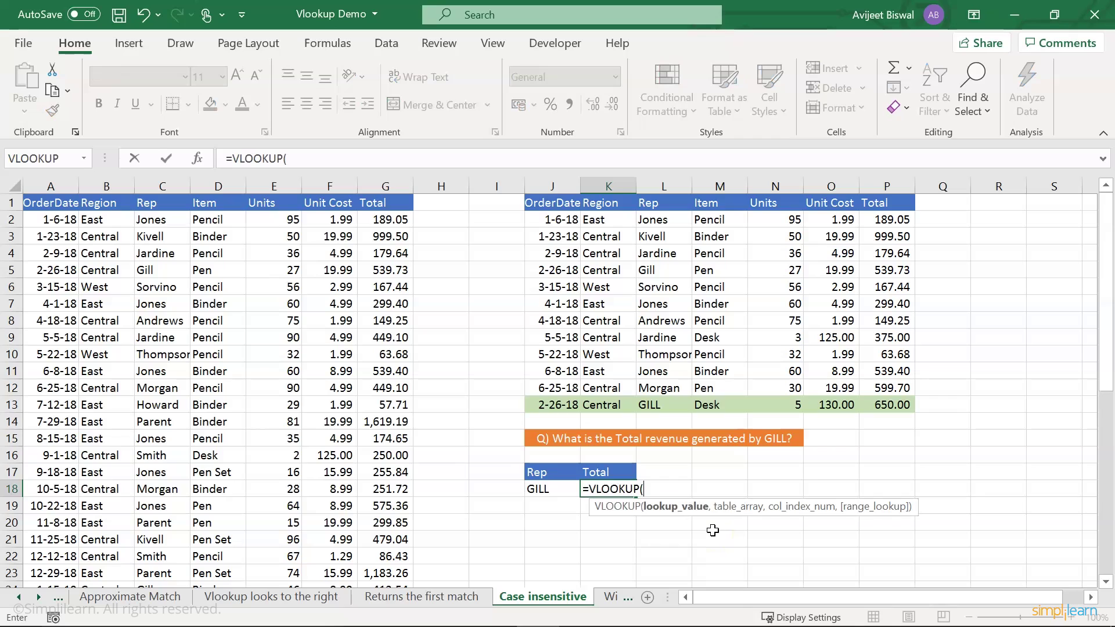
click(549, 489)
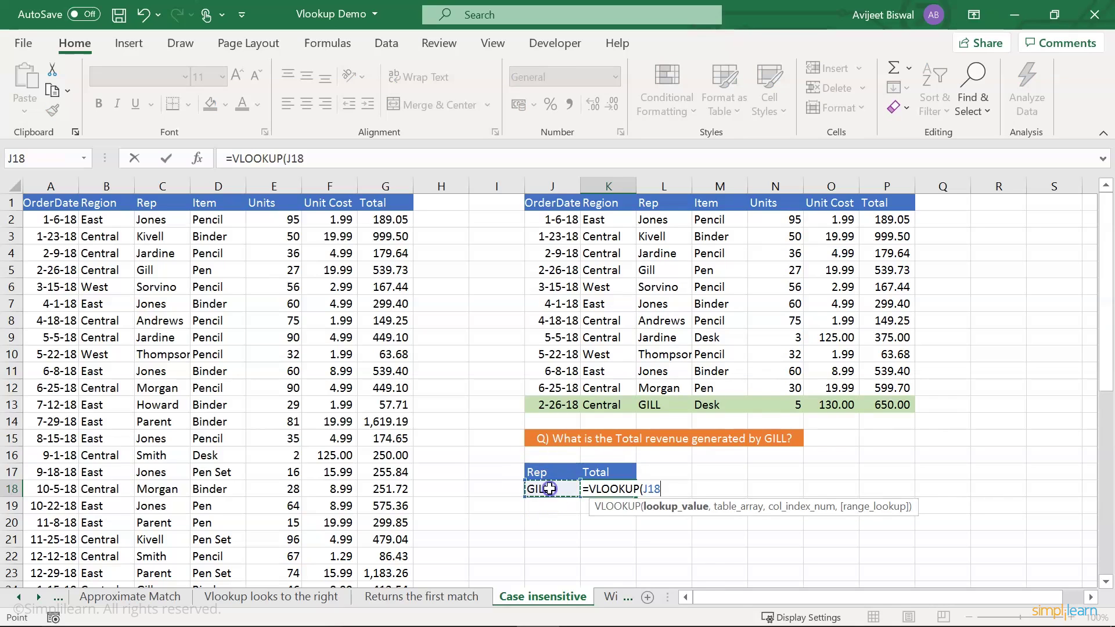
text(,)
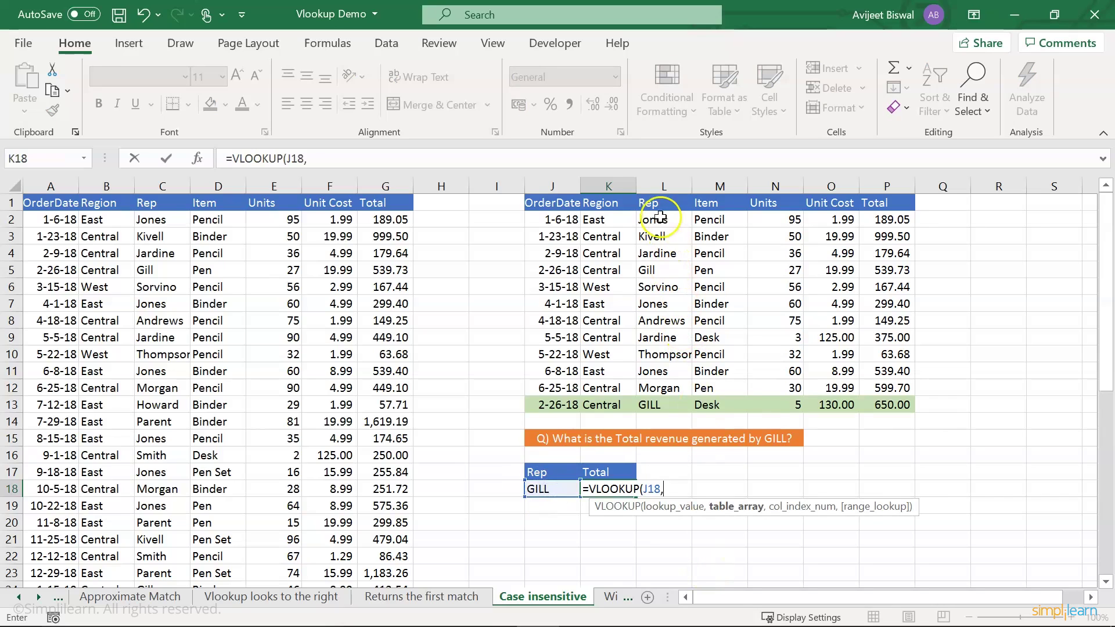
drag(650, 203, 899, 410)
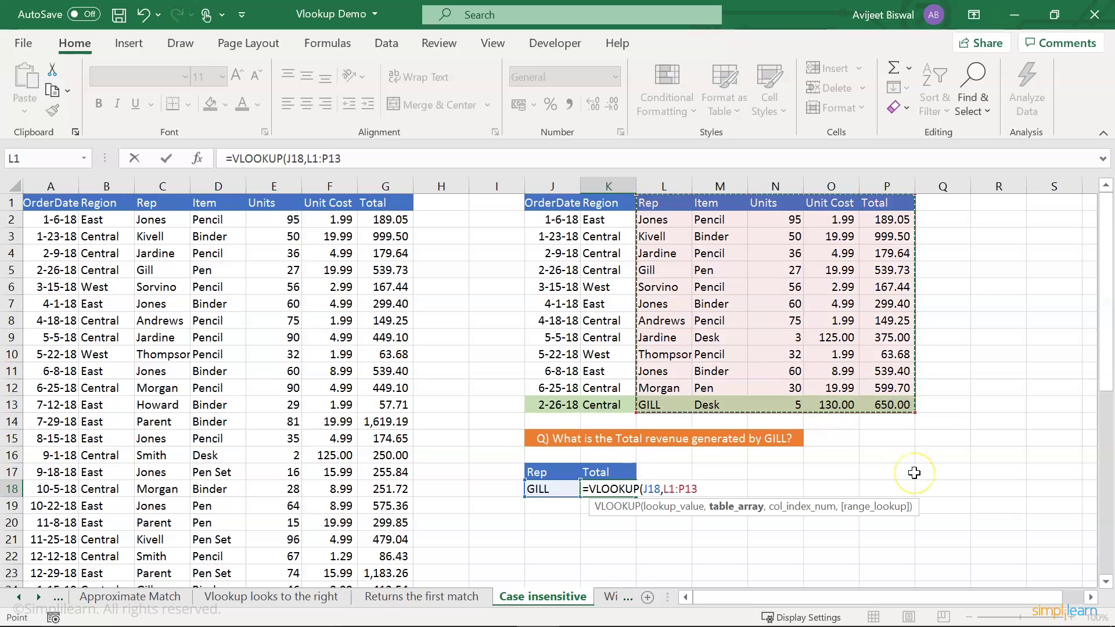
text(,)
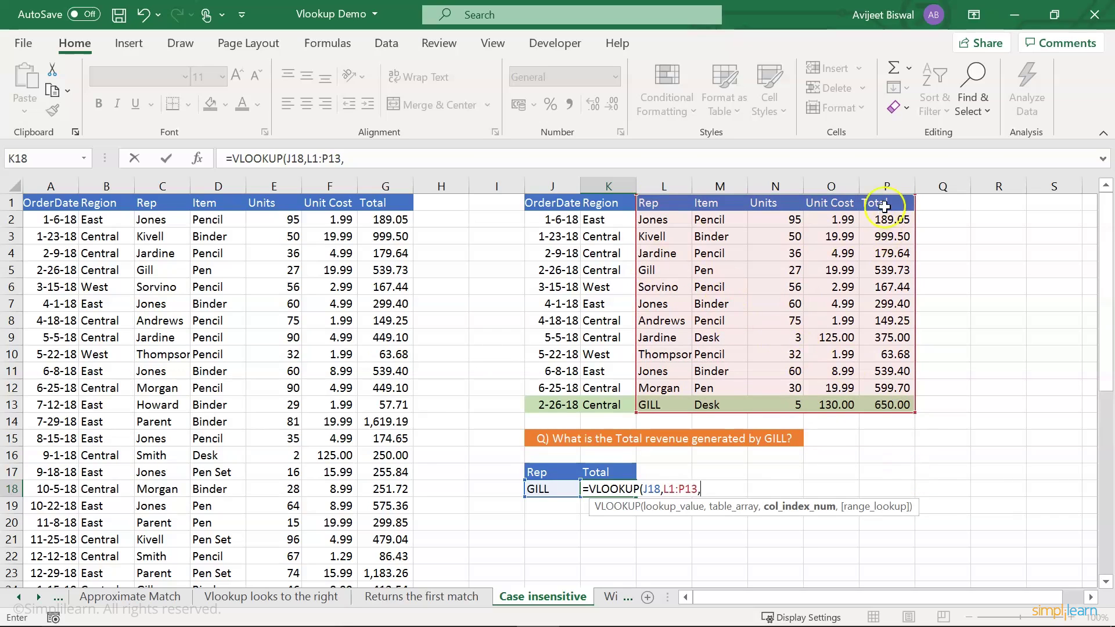
text(5,)
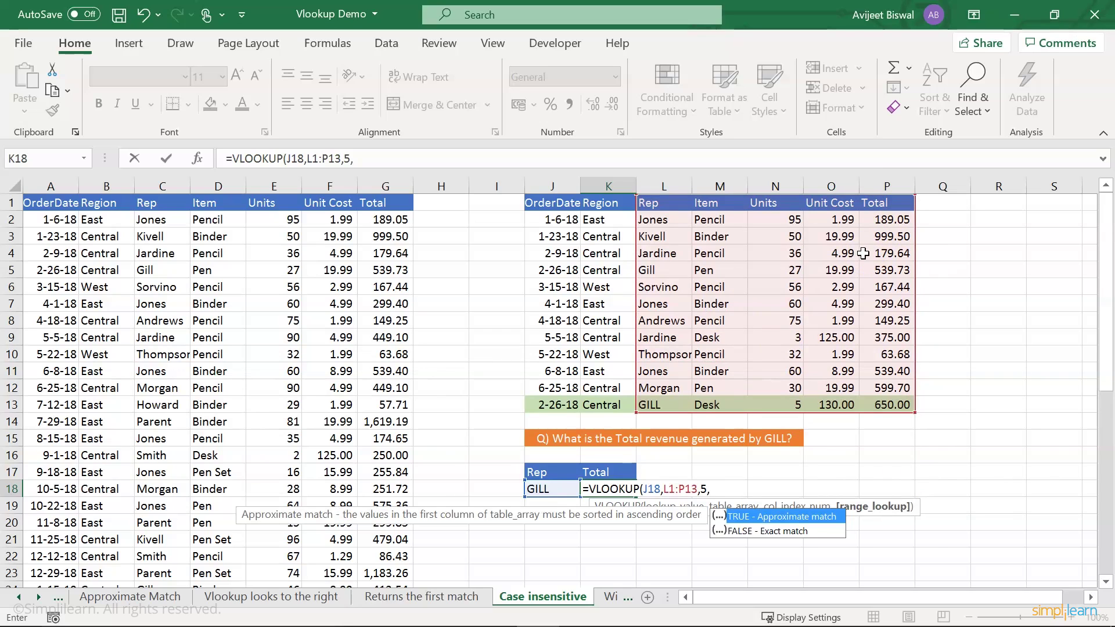
key(Down)
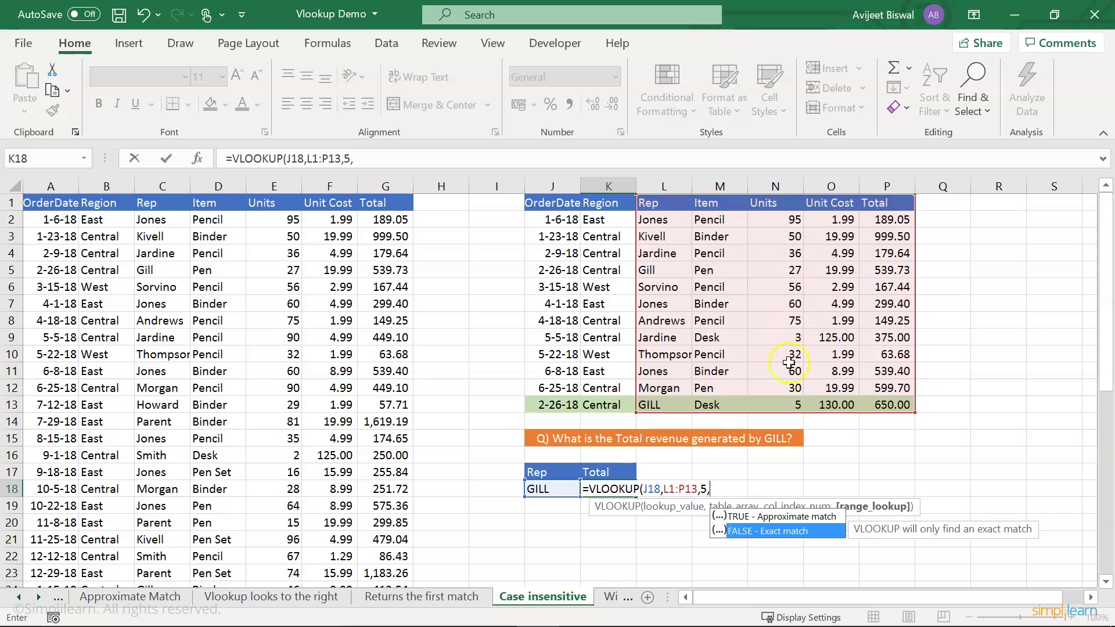
double_click(743, 530)
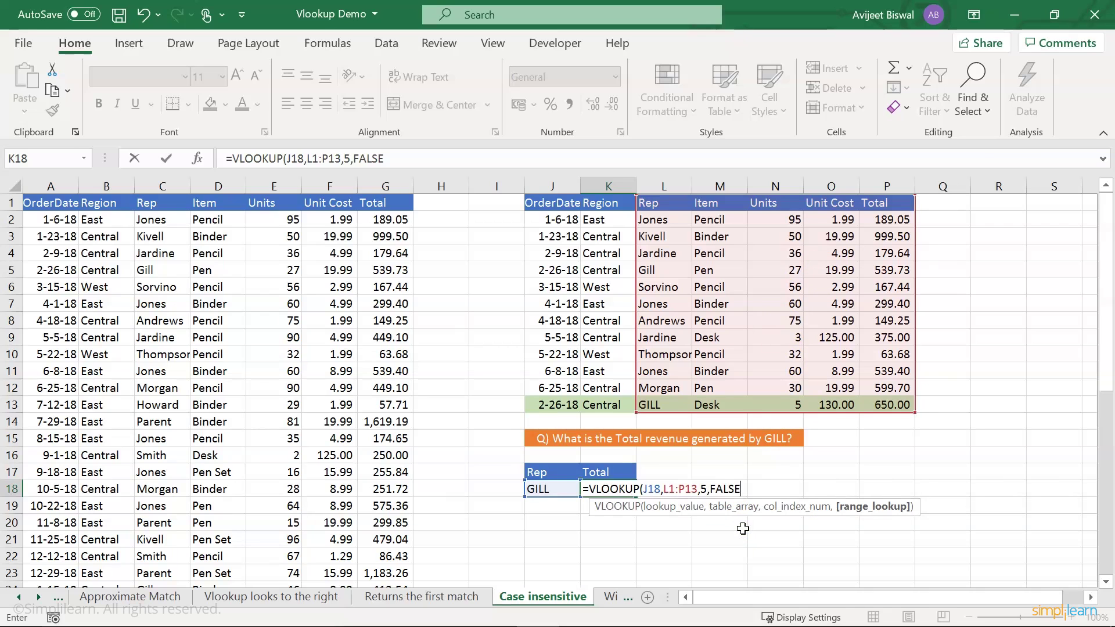
text())
key(Return)
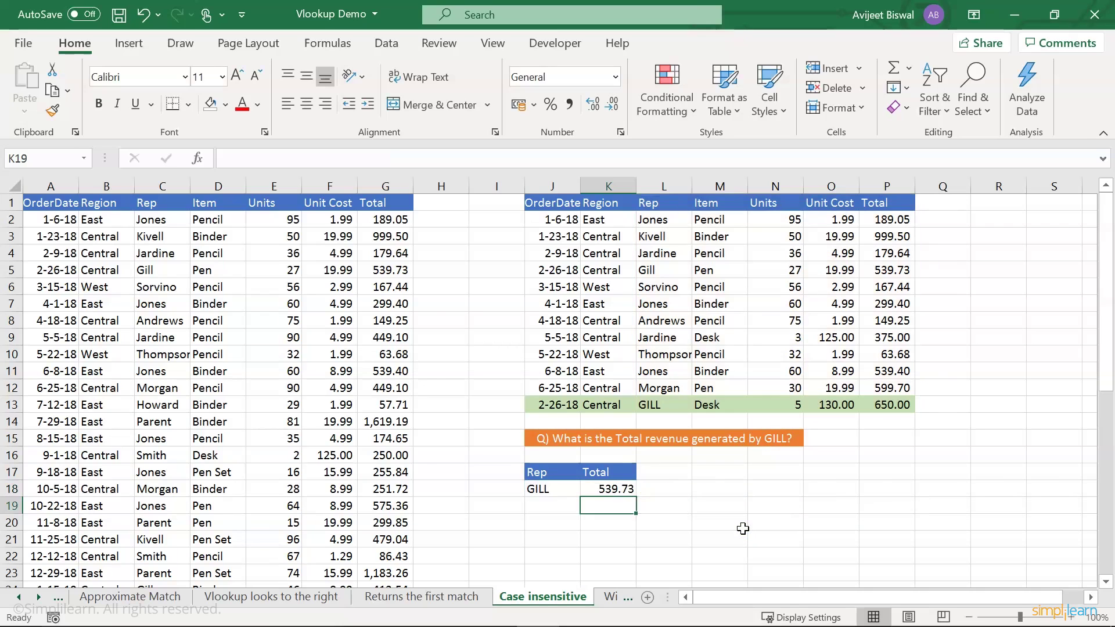
- Compare the result in K18 with the Totals of the matching Rep in row 5 and the highlighted row 13
click(613, 490)
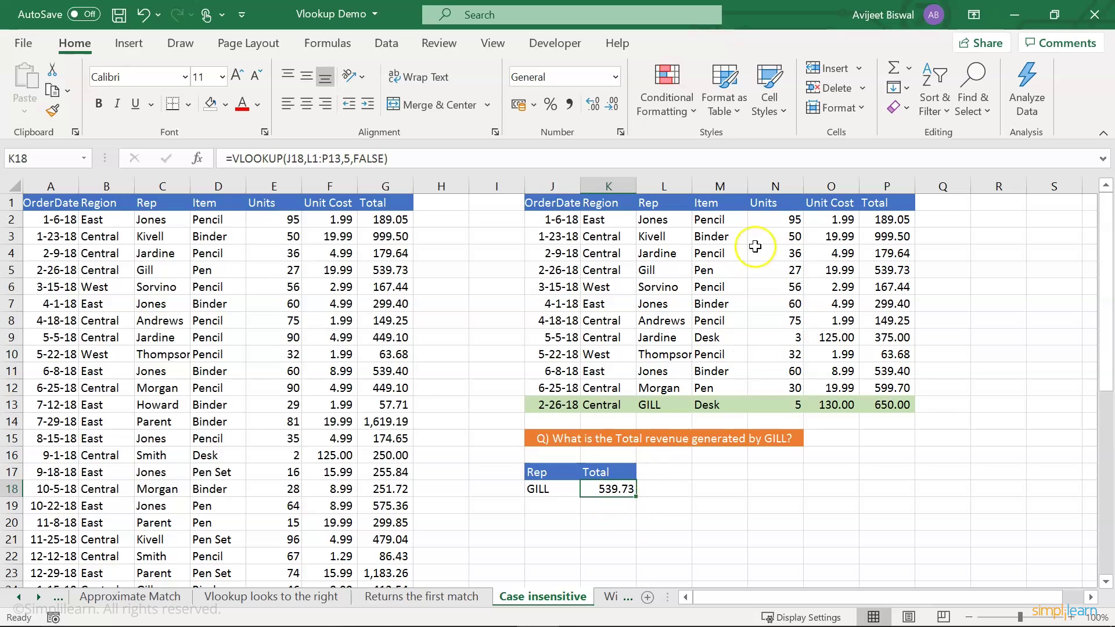
drag(649, 272, 883, 275)
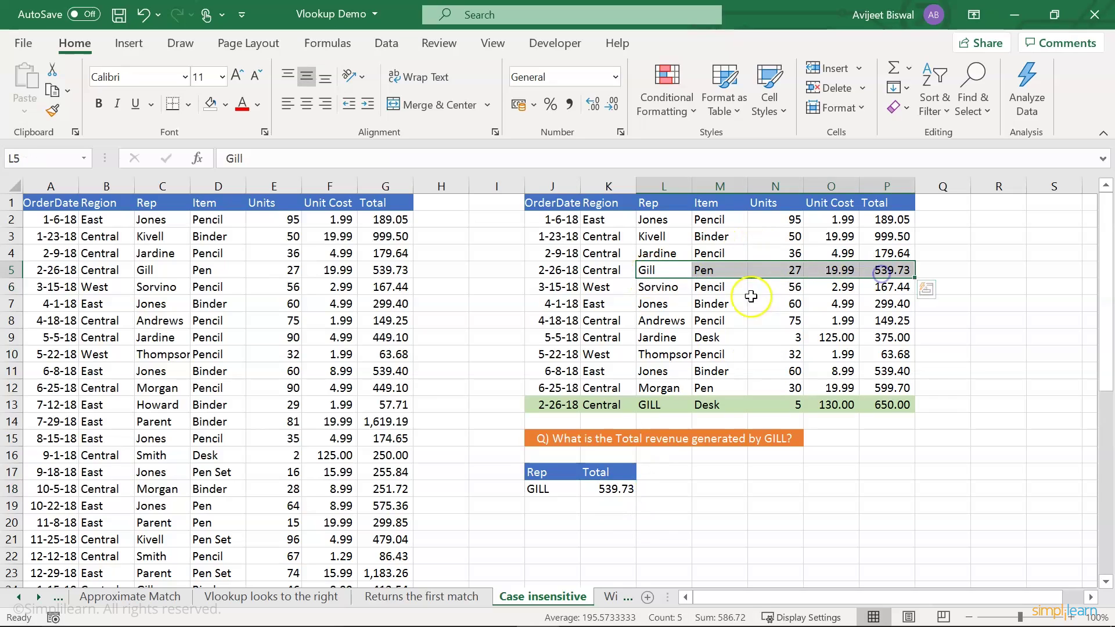
click(656, 272)
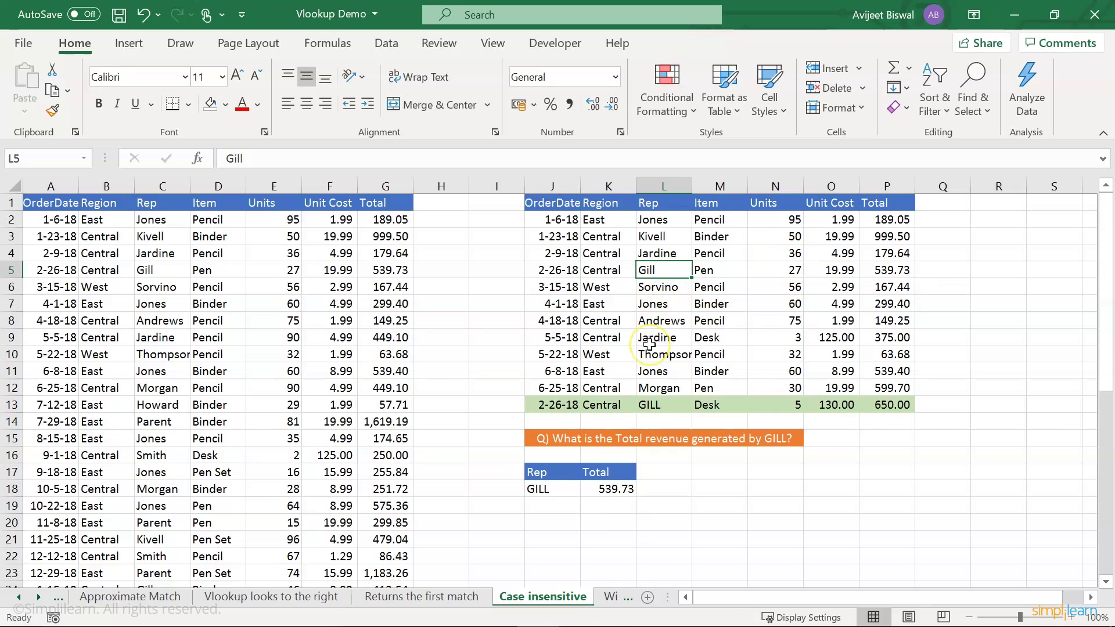
click(651, 405)
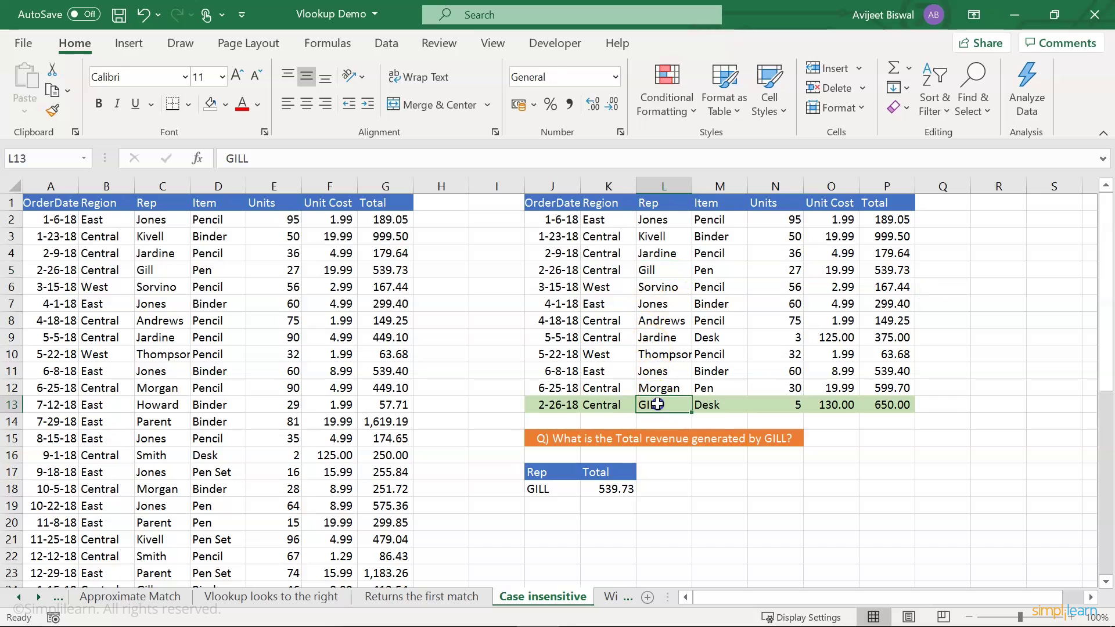
click(540, 406)
drag(540, 406, 869, 404)
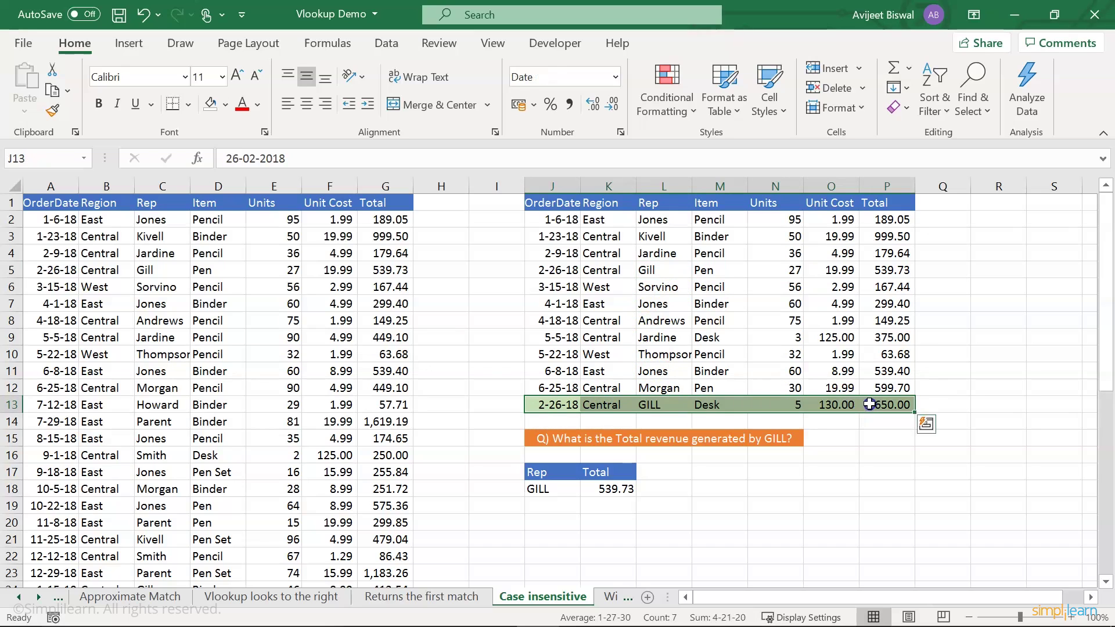
click(656, 406)
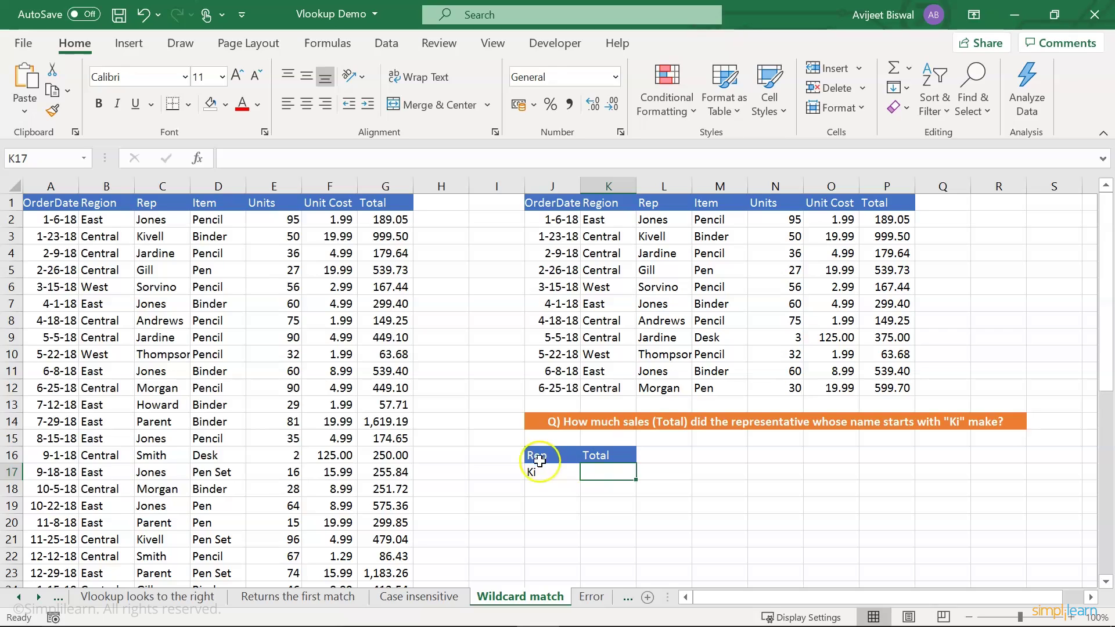
- Read the question in J14 of the "Wildcard match" sheet and examine the Total and Rep columns for the prefix in J17
click(546, 422)
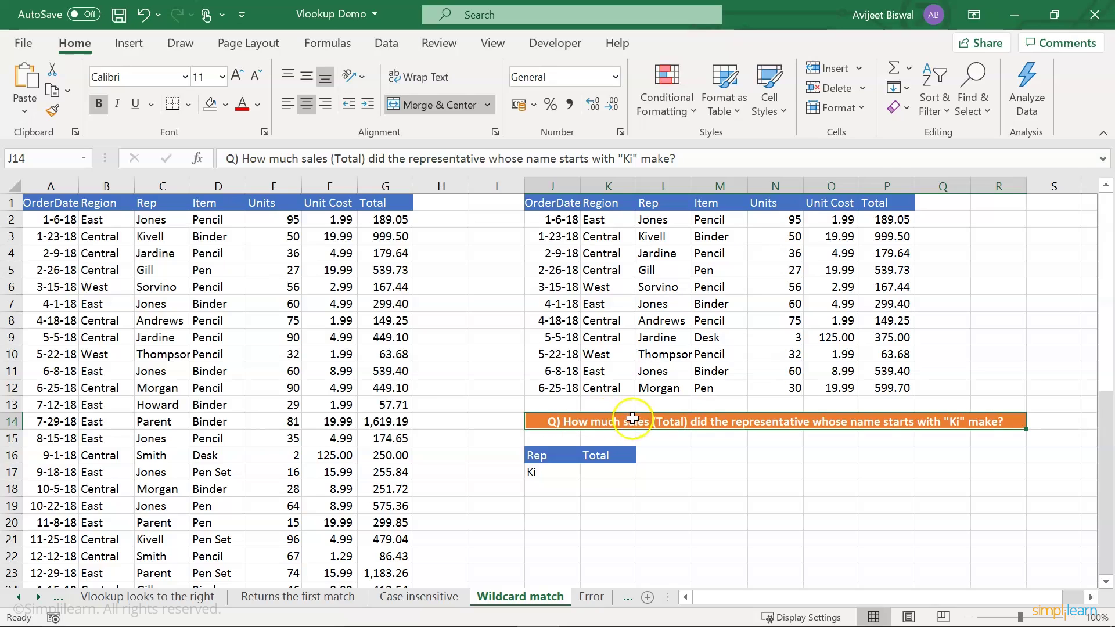
drag(885, 204, 902, 387)
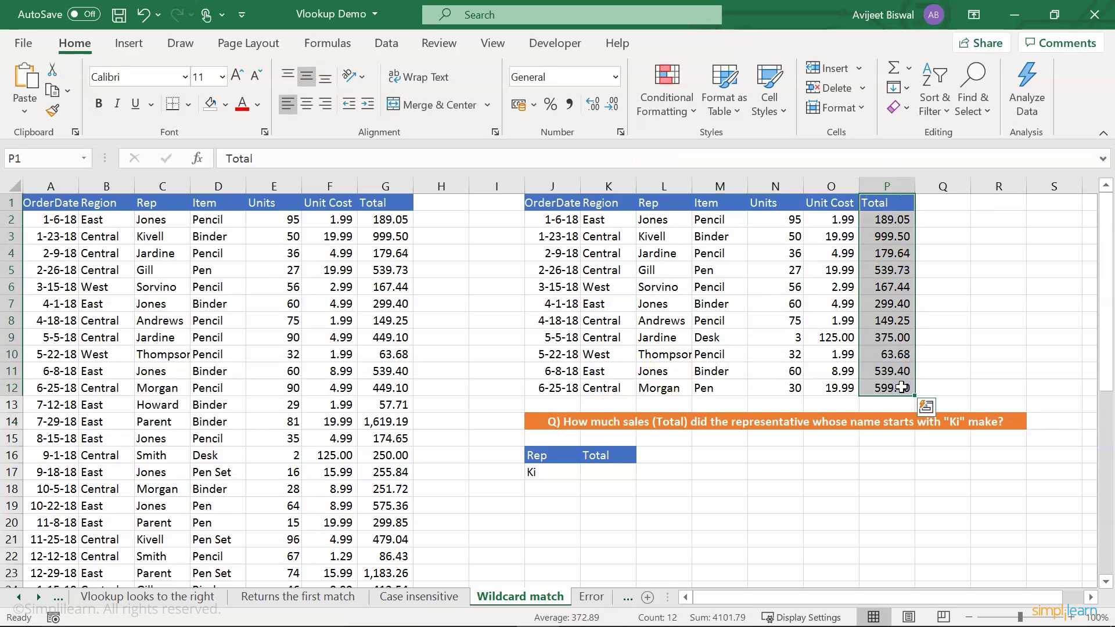
click(600, 476)
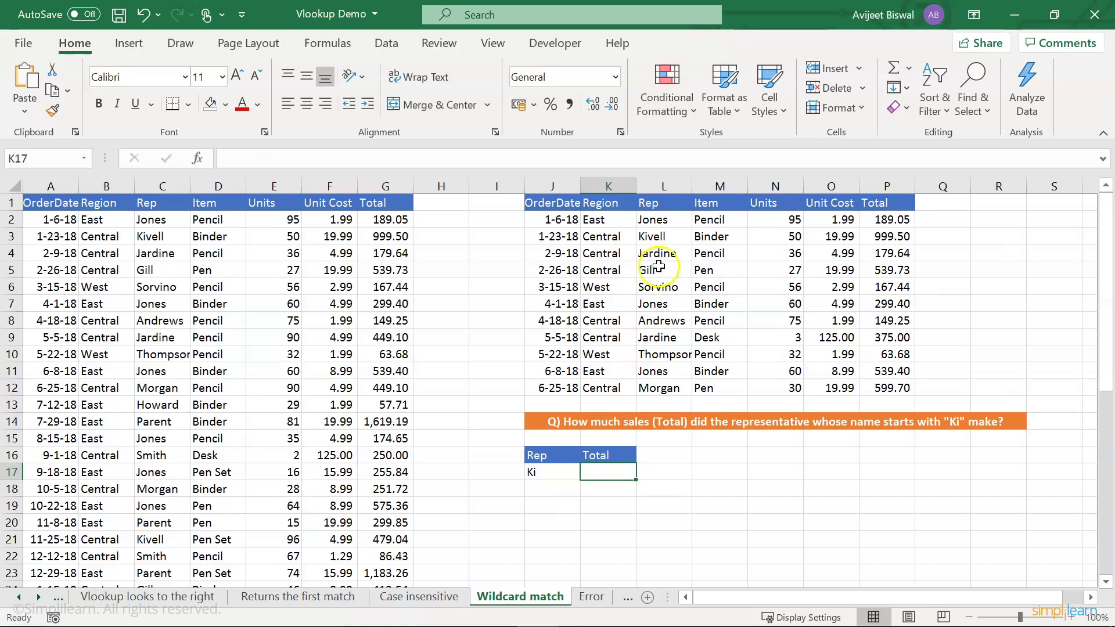
drag(658, 197, 660, 390)
click(662, 305)
click(656, 238)
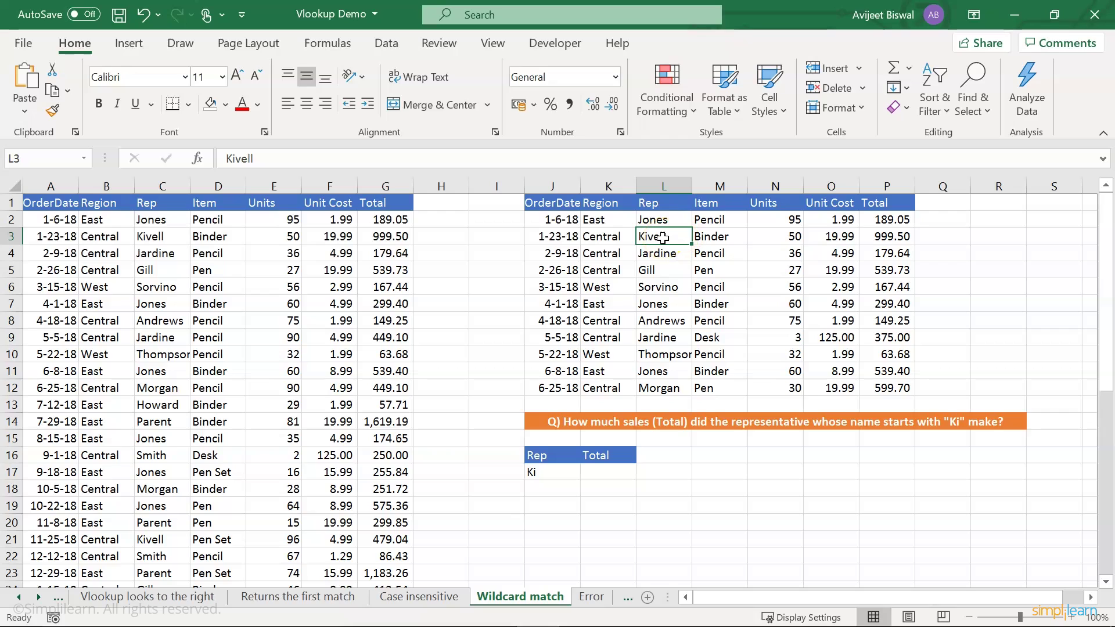
click(537, 473)
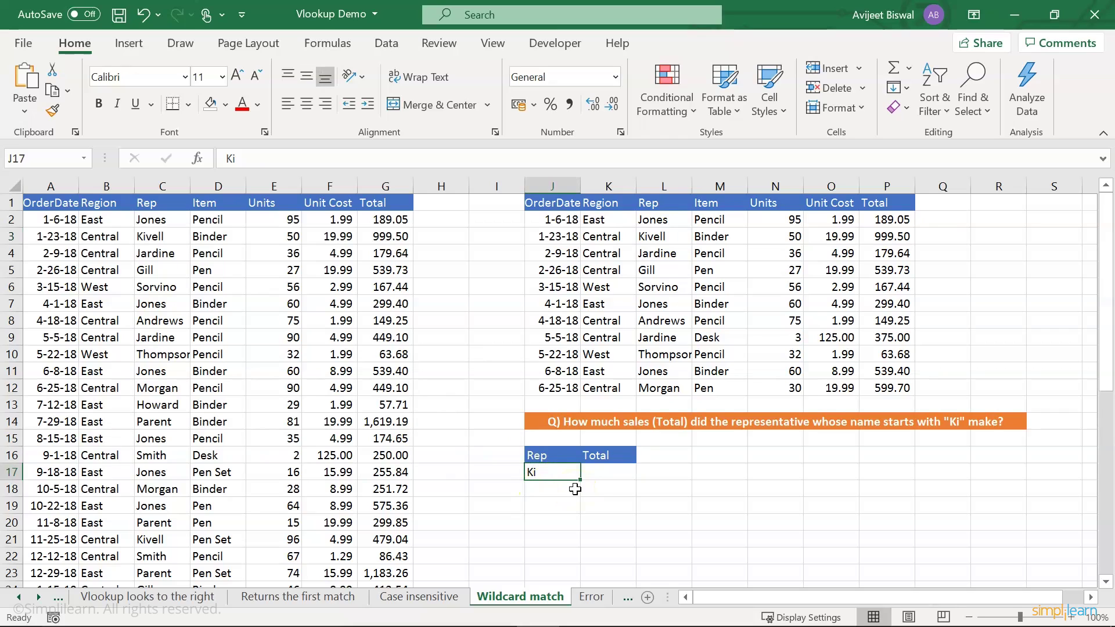
- Enter =VLOOKUP(J17&"*",L1:P12,5,0) in K17 to return the Total for the name prefix, and check the result against P3
click(603, 475)
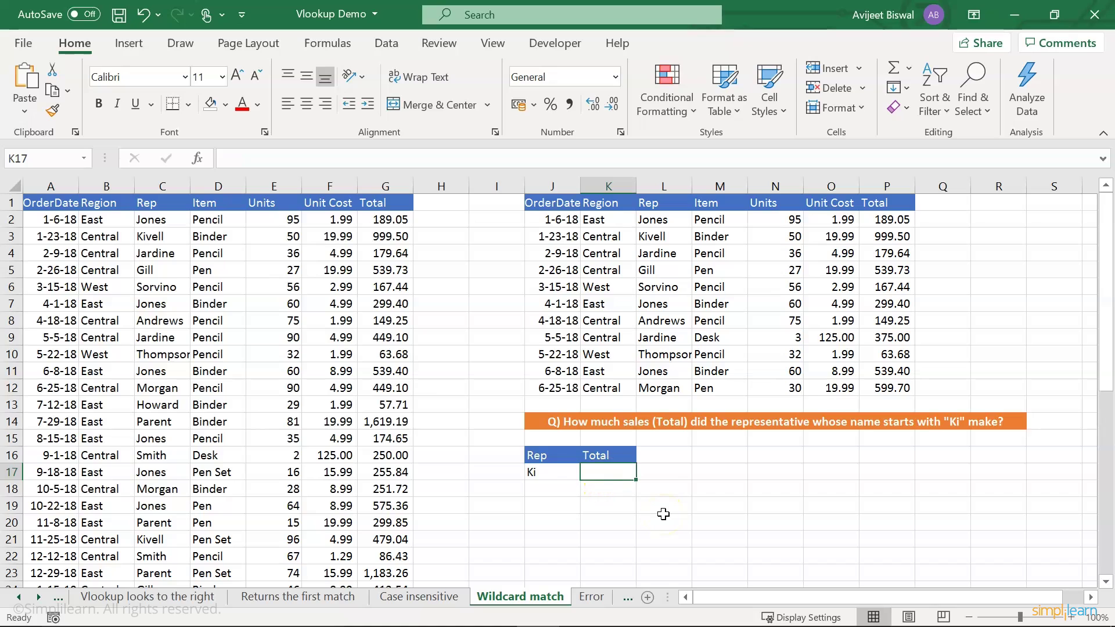
text(=)
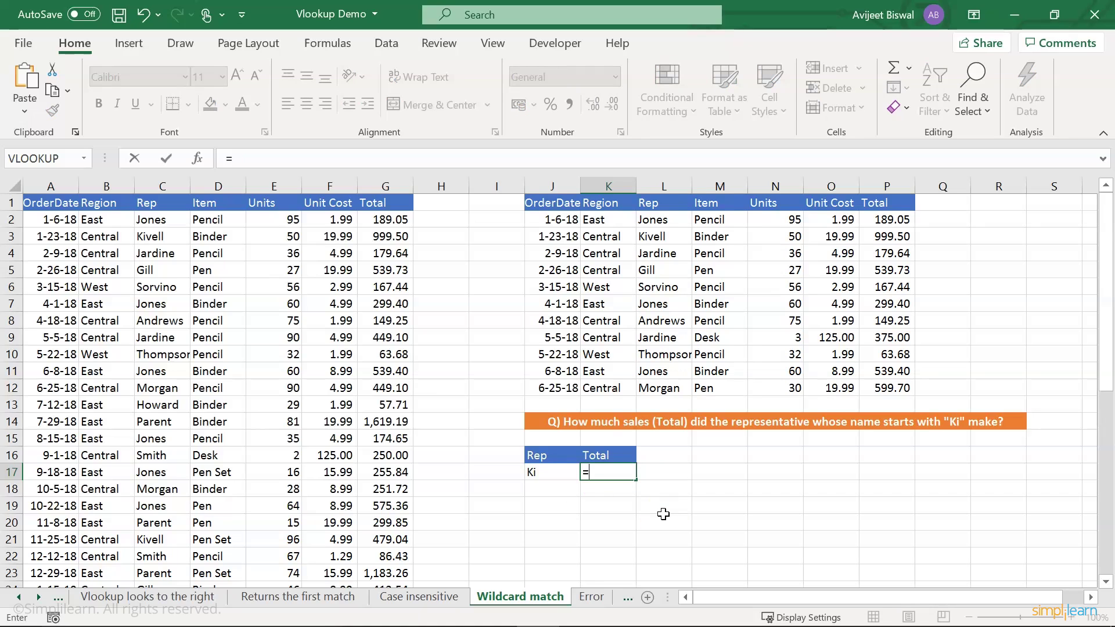
text(vl)
key(Tab)
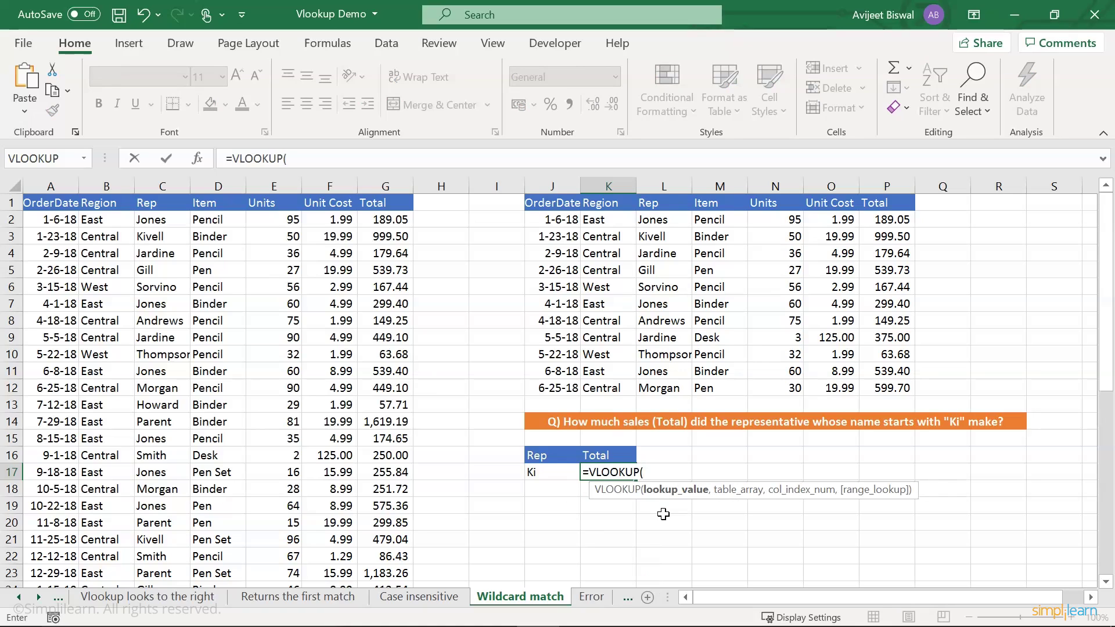
click(546, 473)
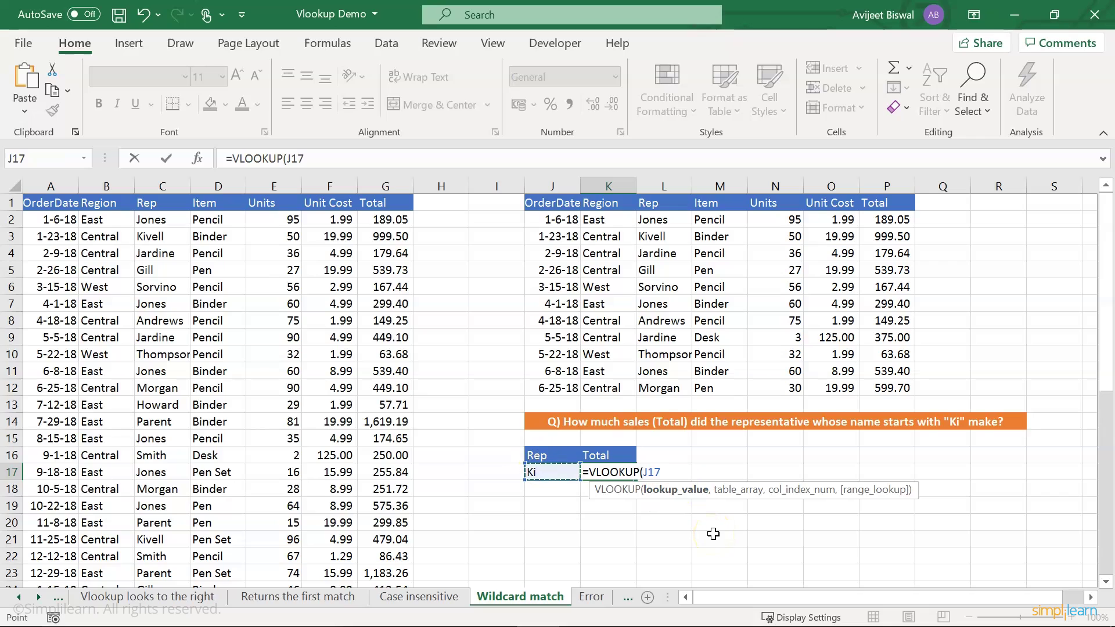
text(%)
key(BackSpace)
text(&"*")
text(,)
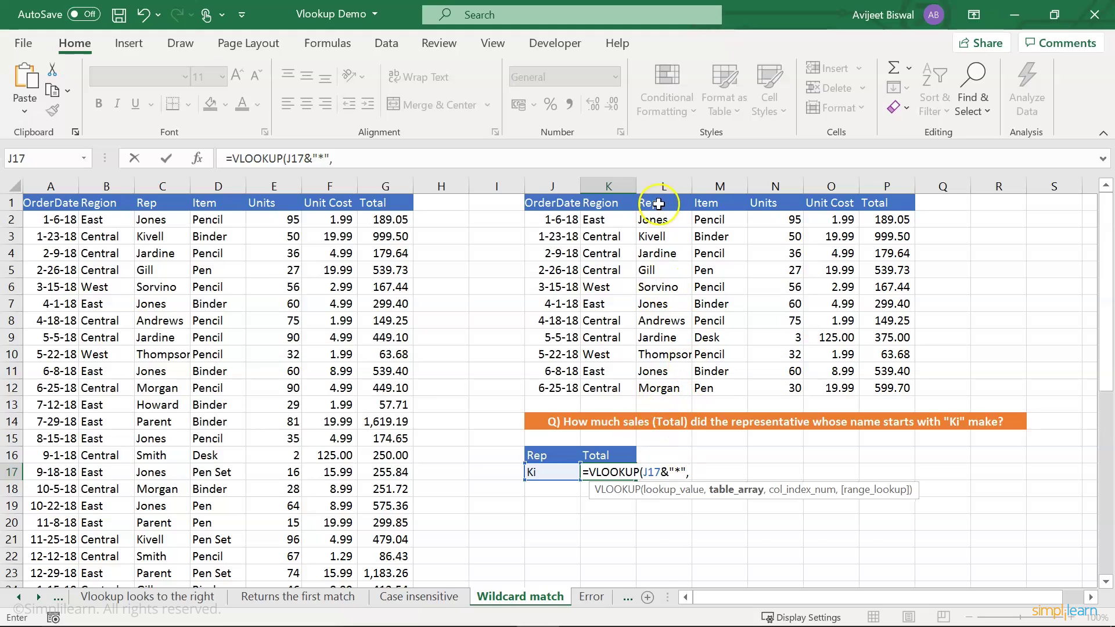
drag(658, 203, 887, 392)
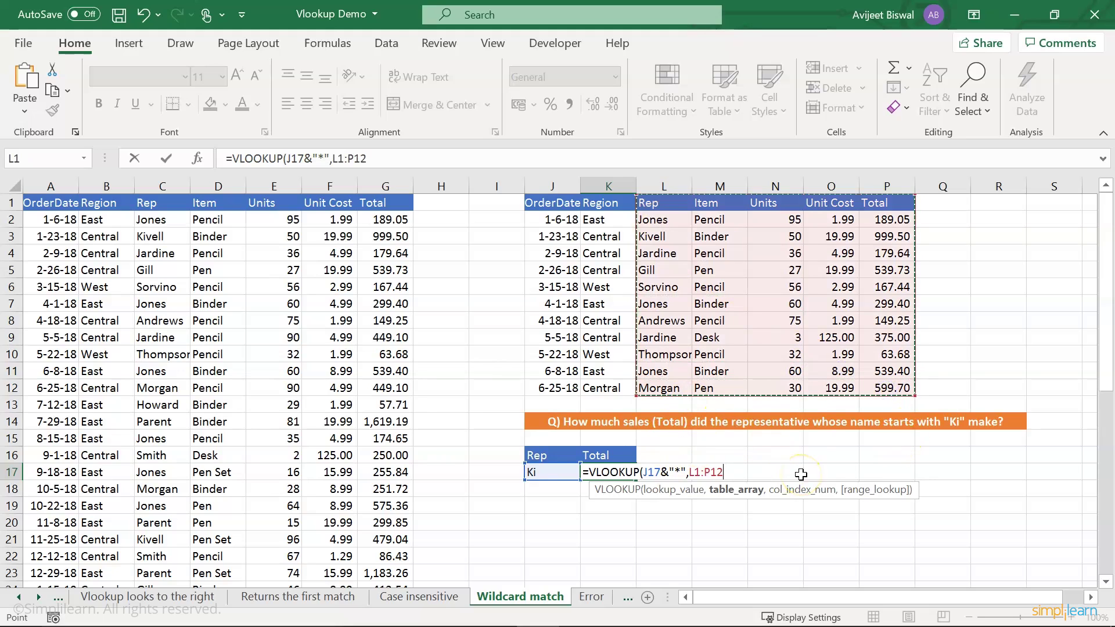
text(,)
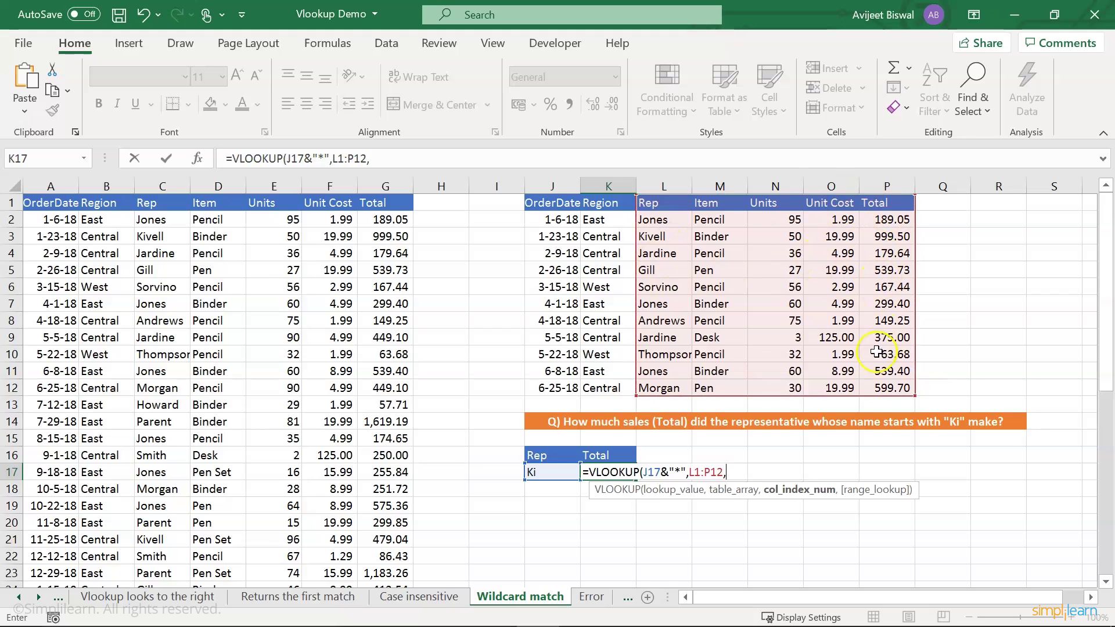
text(5,)
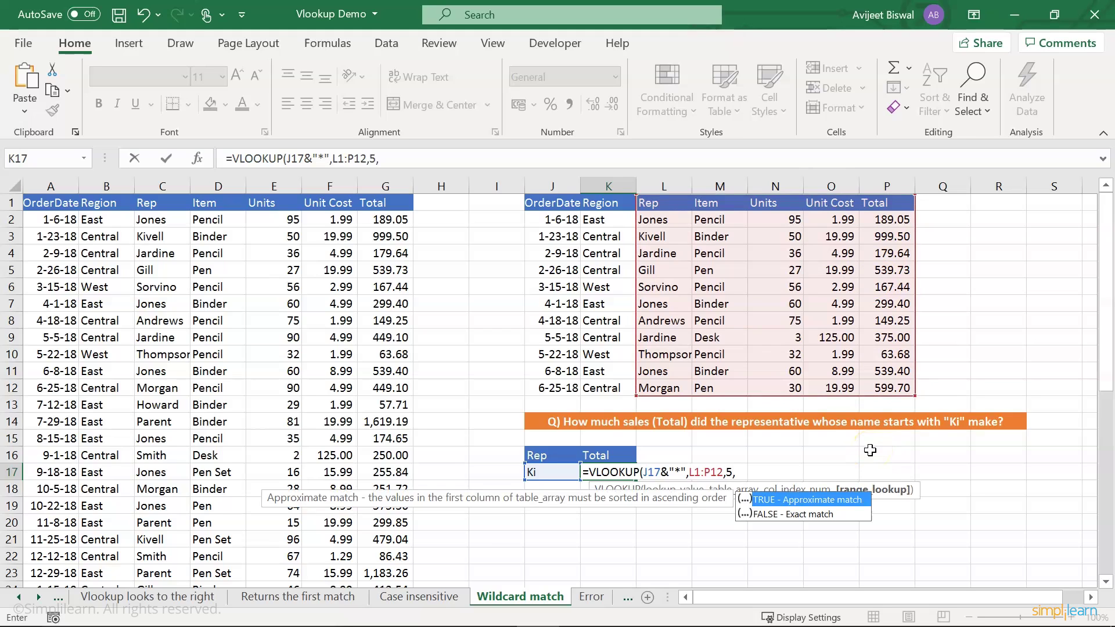
text(0))
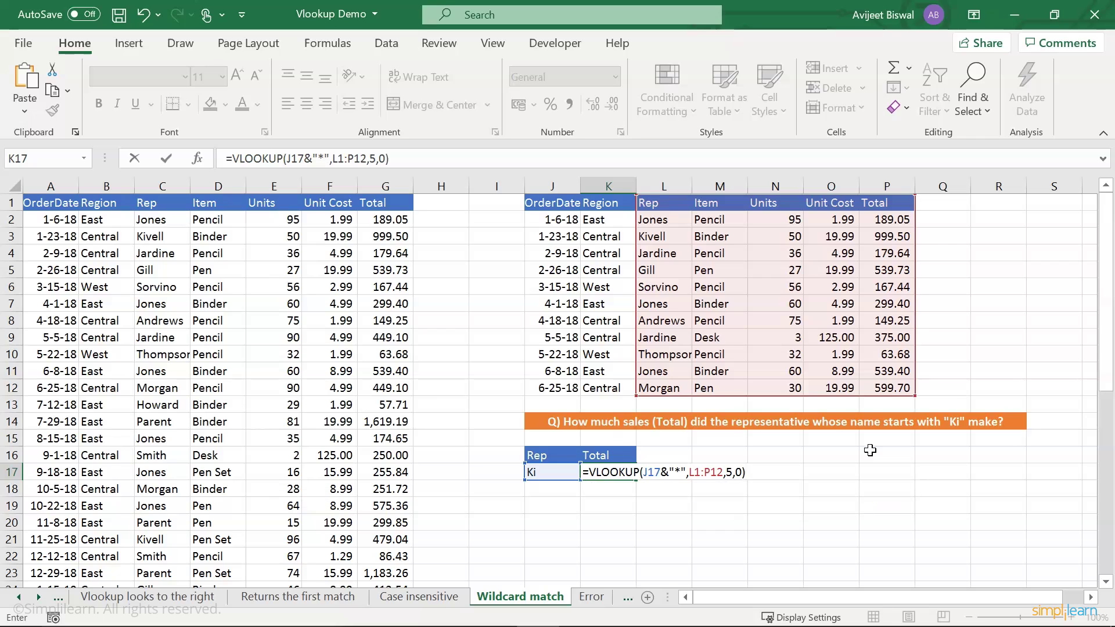
key(Return)
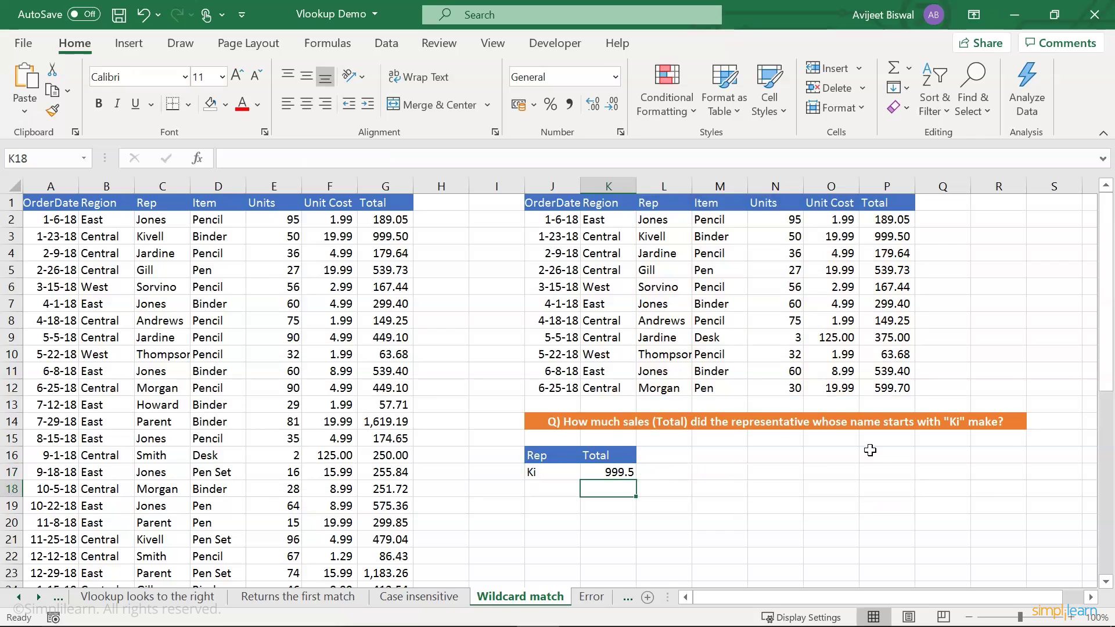
click(615, 472)
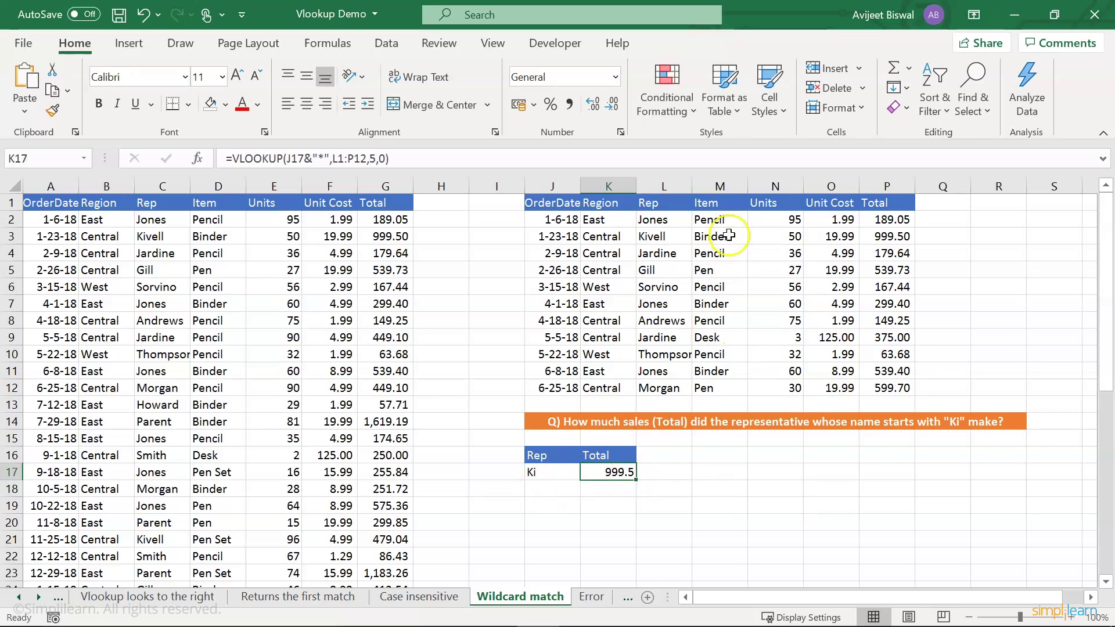
click(900, 234)
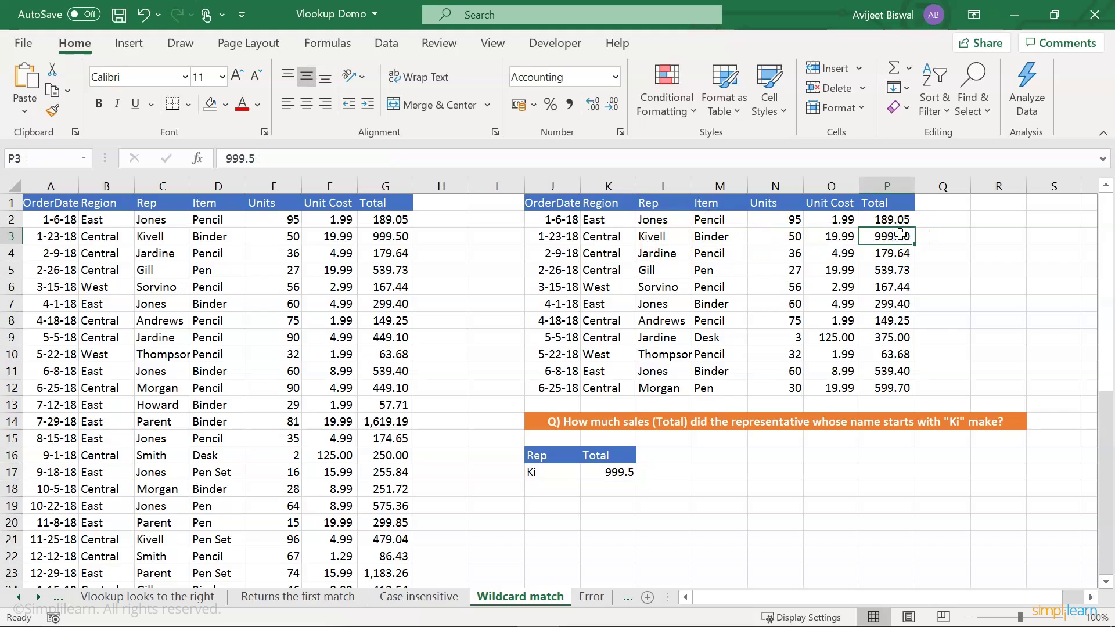
- Enter =VLOOKUP("Ki"&"*",L1:P12,5,0) in K19 to return the Total using a literal name prefix, and review the formula
click(598, 507)
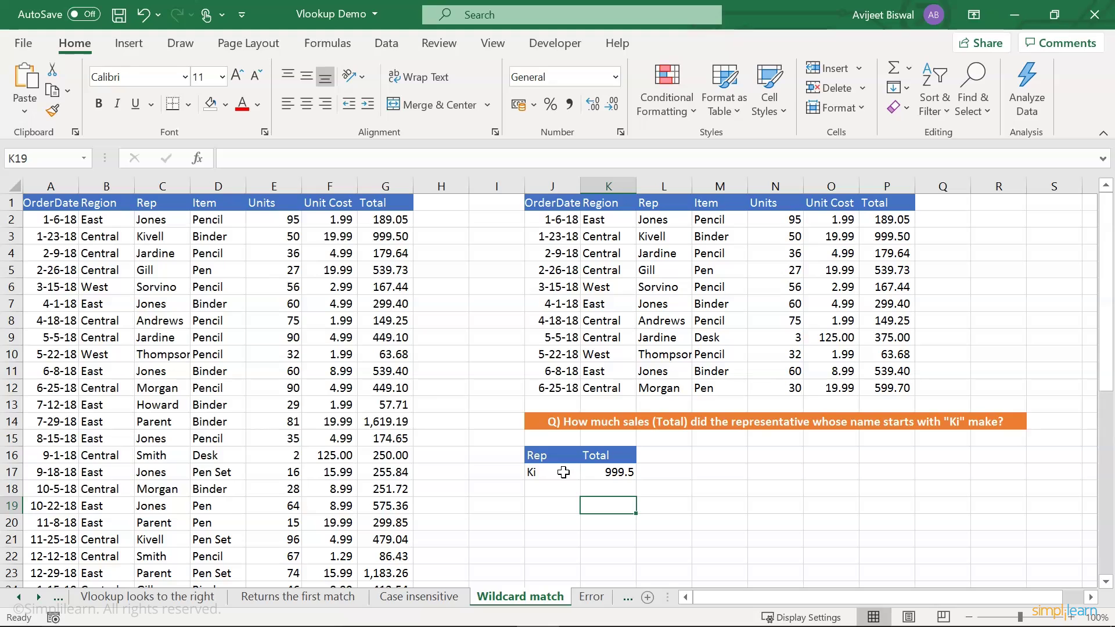
text(=vl)
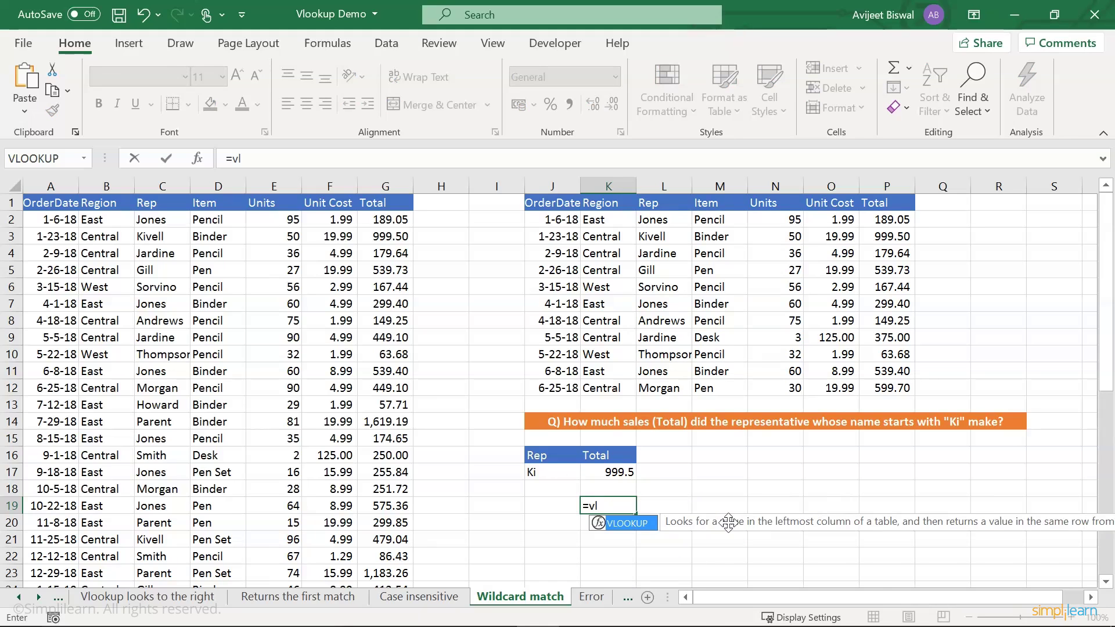
key(Tab)
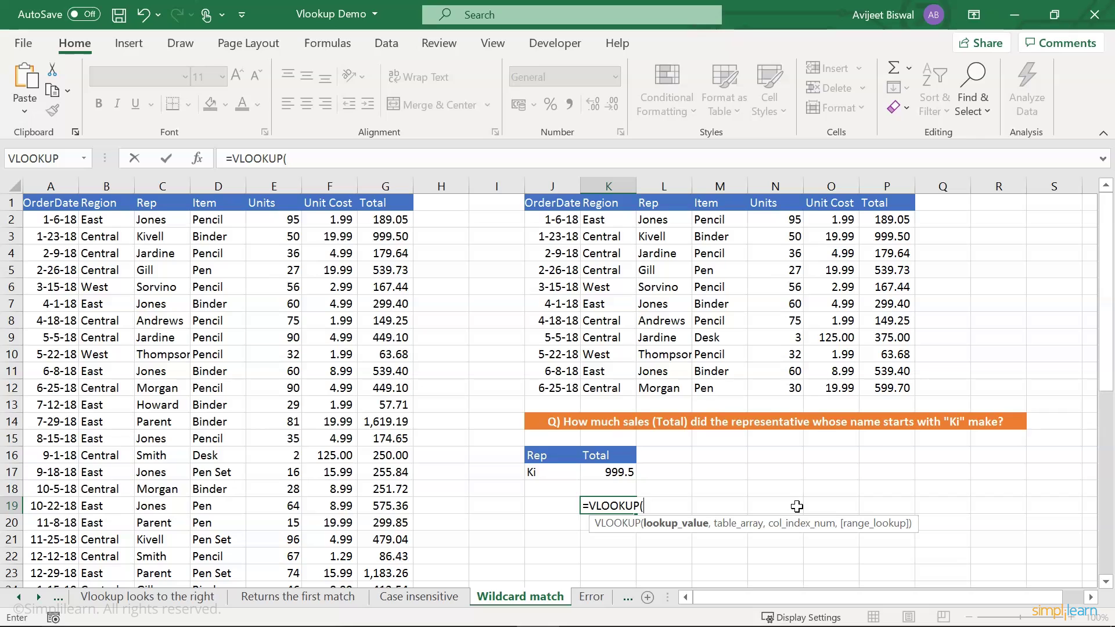
text("Ki"&"8)
key(BackSpace)
text(*)
text(,)
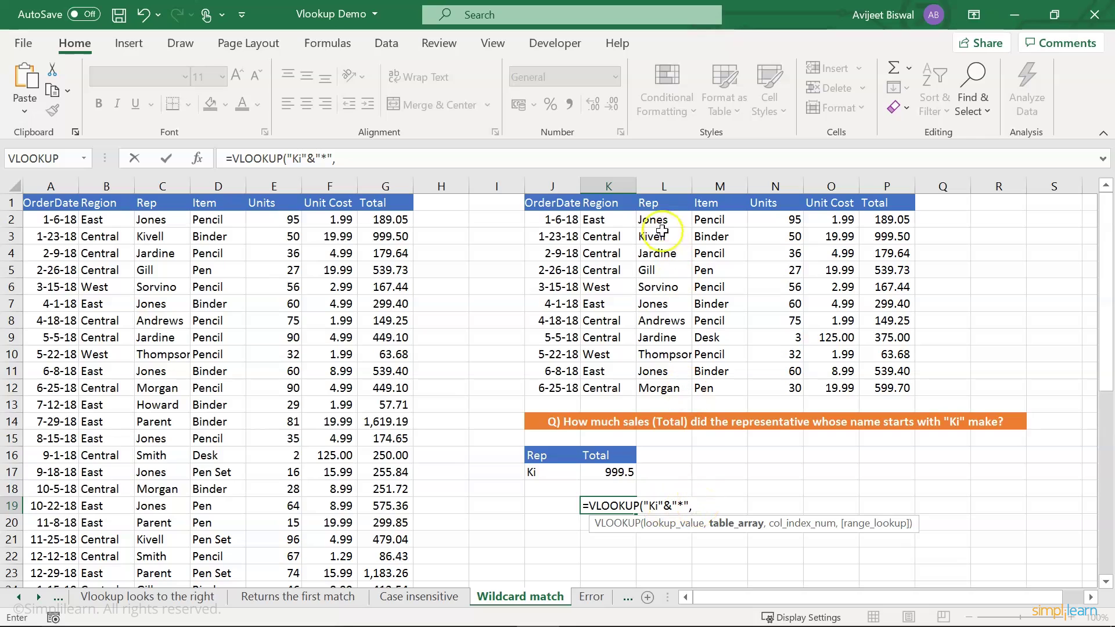
drag(652, 203, 874, 384)
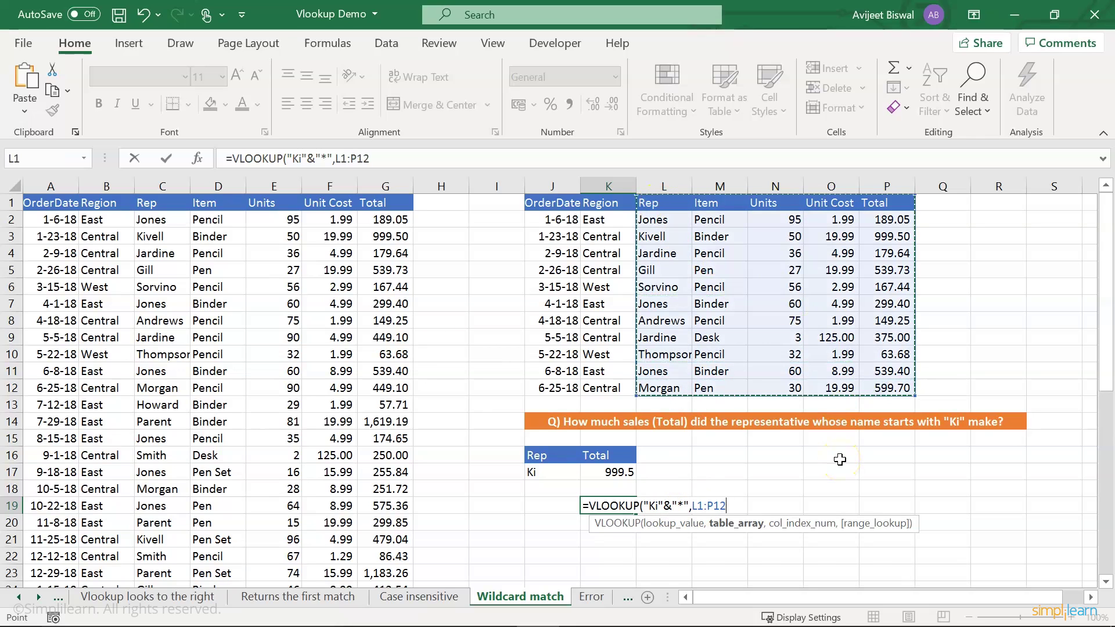
text(,)
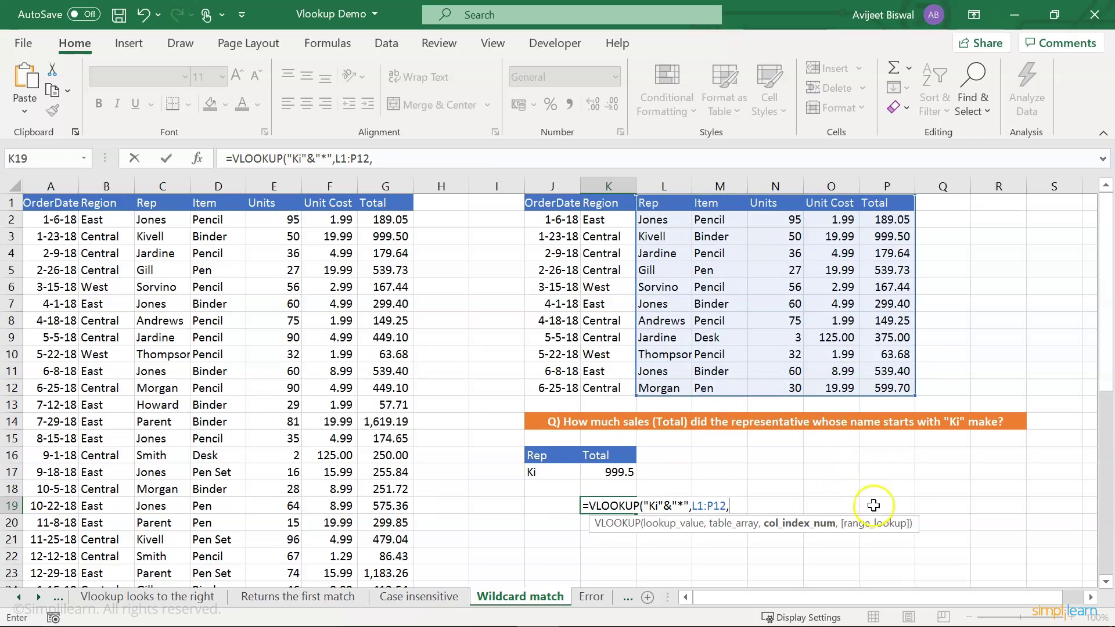
text(5,)
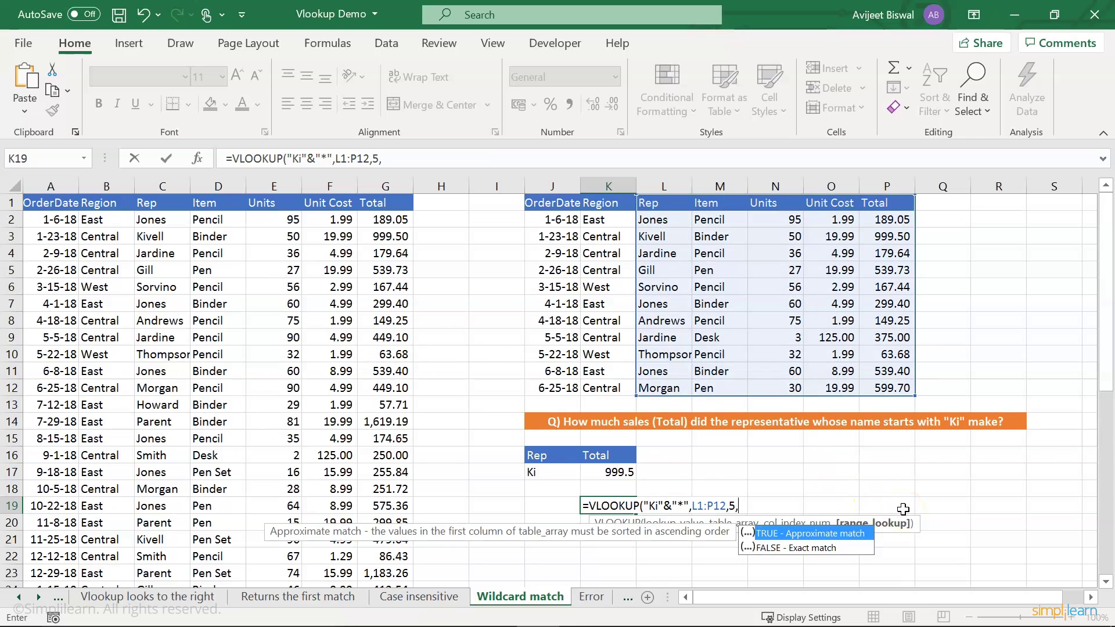
text(0))
key(Return)
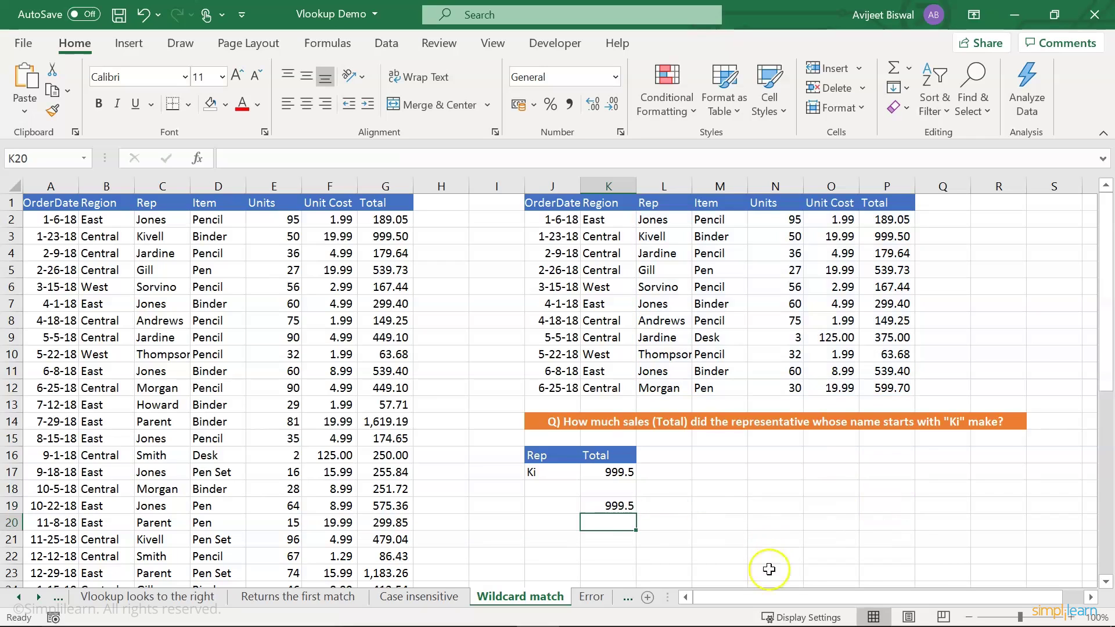
click(606, 508)
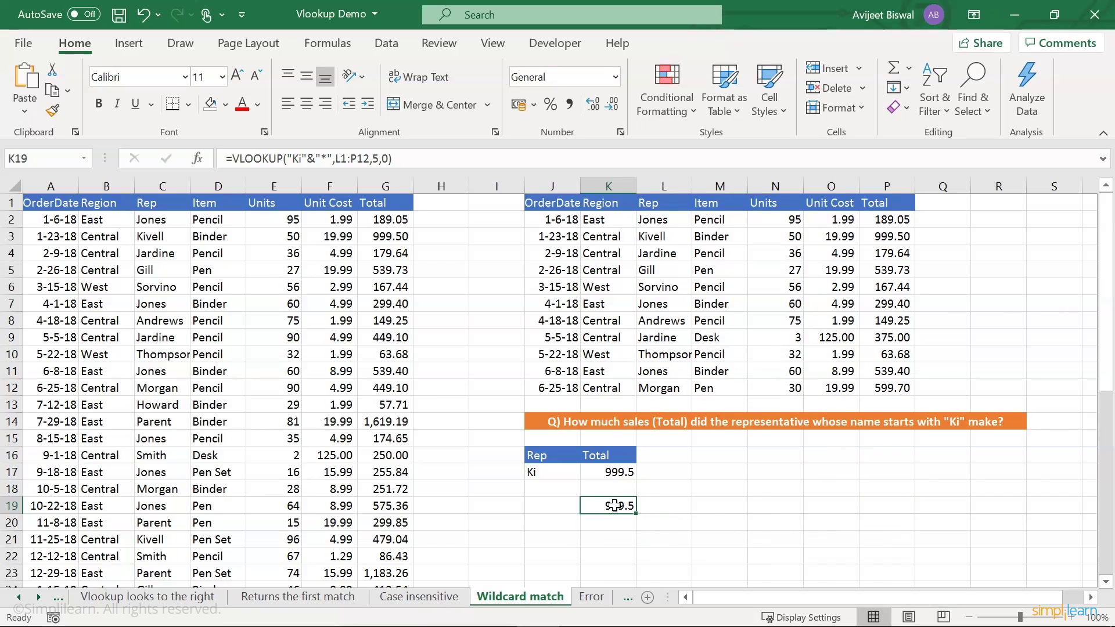
- Open the "Error" sheet and fit column C's width to its contents
click(25, 603)
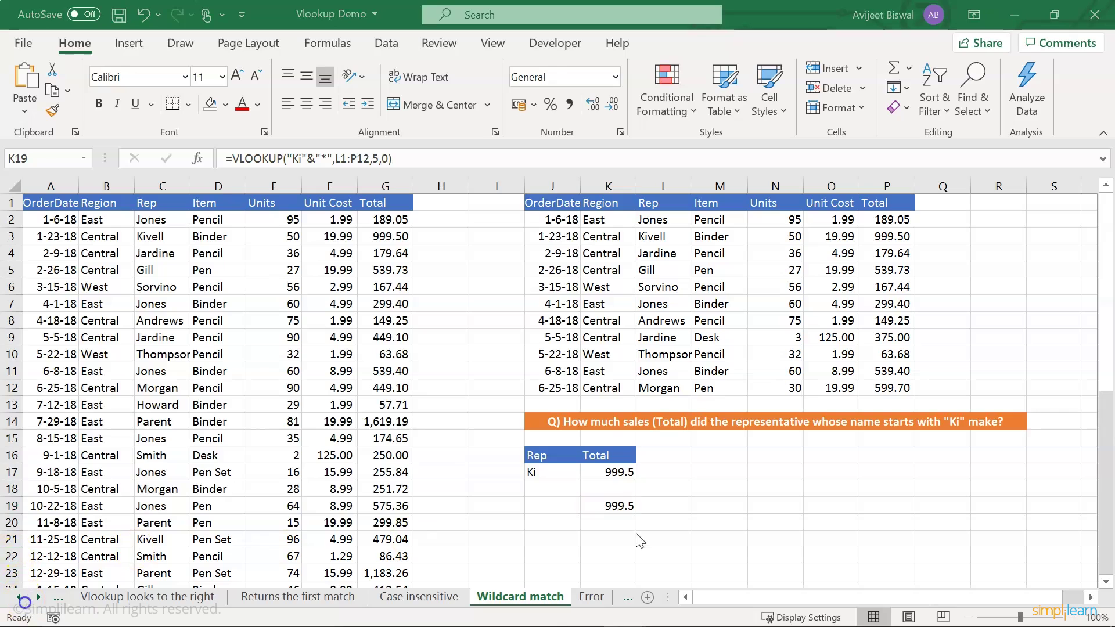
click(590, 597)
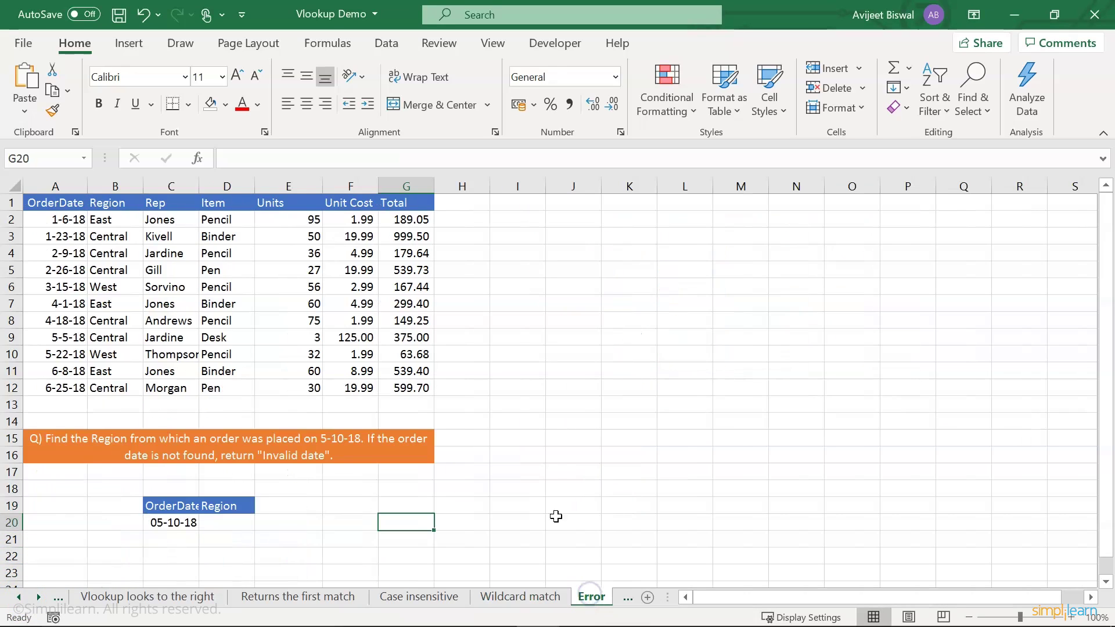
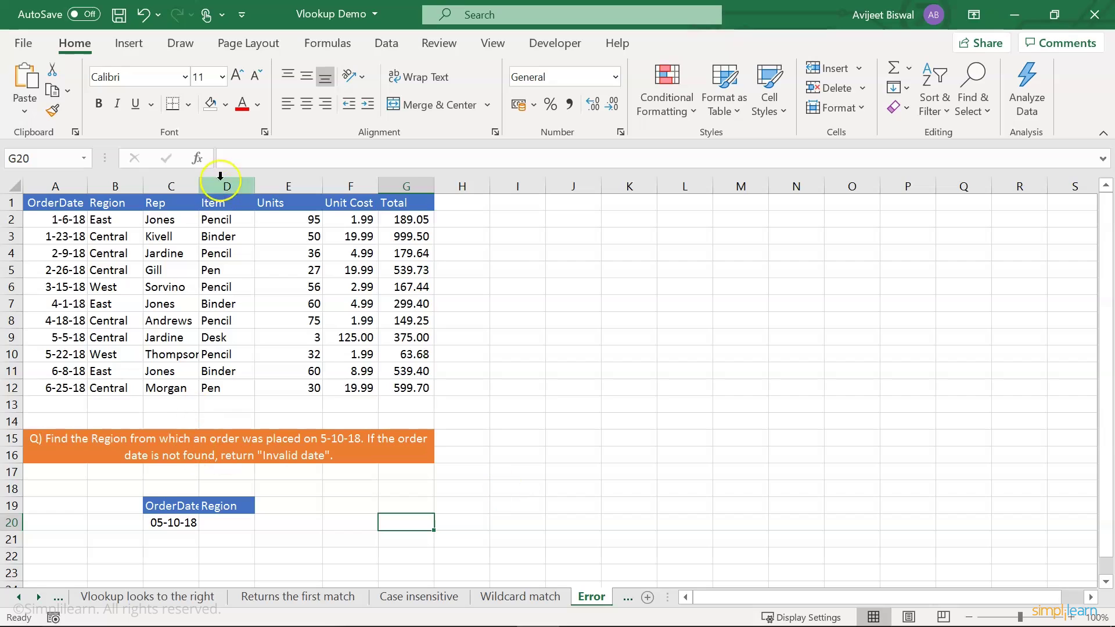
double_click(198, 186)
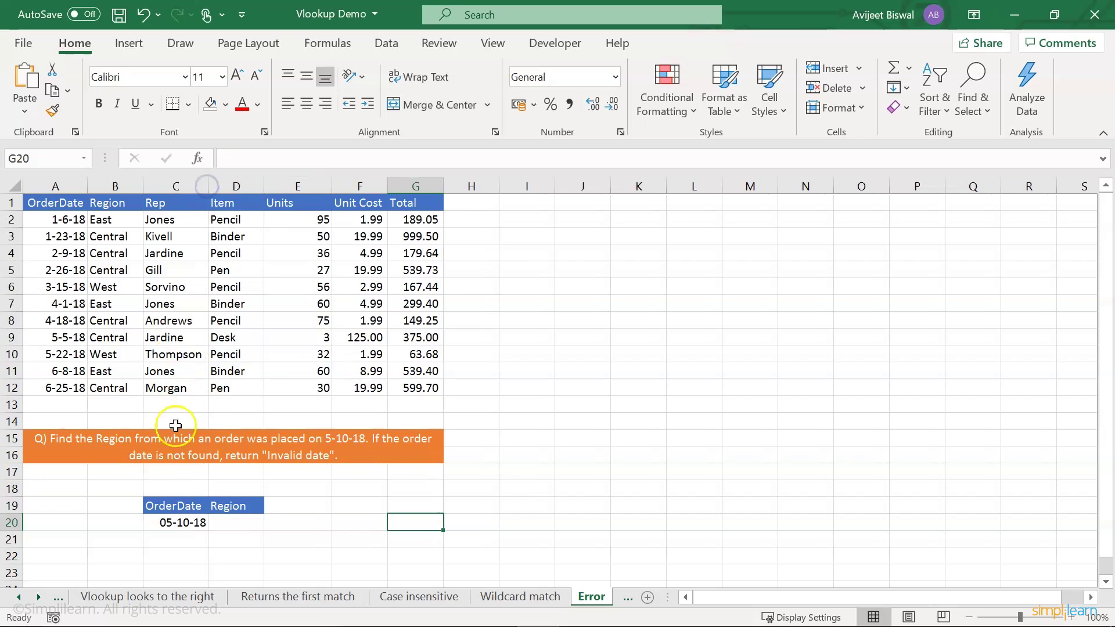
- Compare the order dates in column A with the lookup date in C20
click(56, 186)
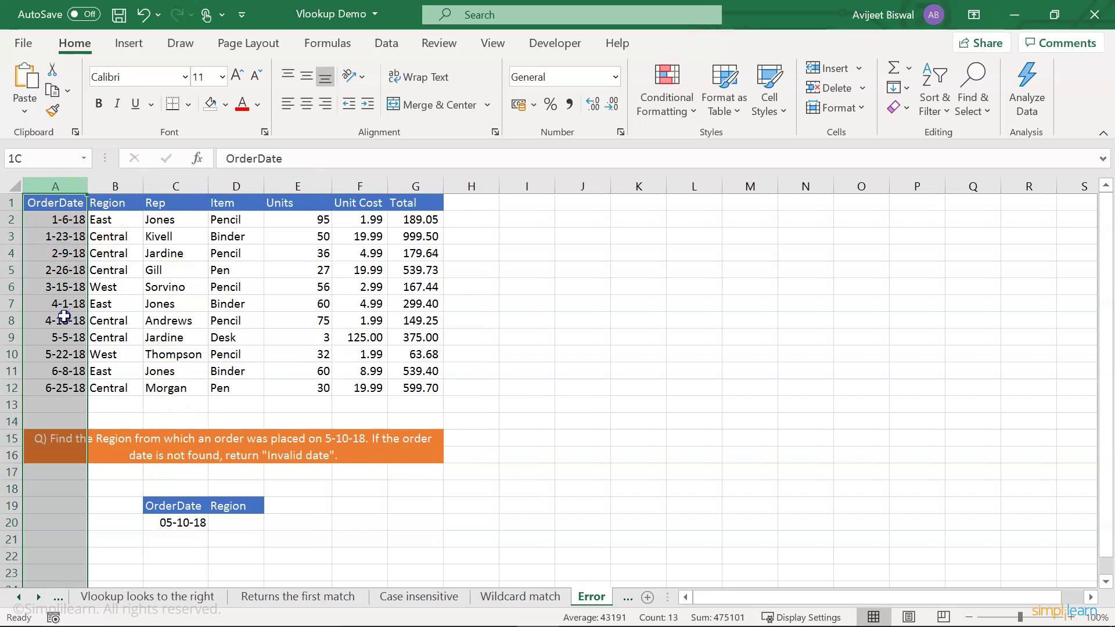
click(182, 524)
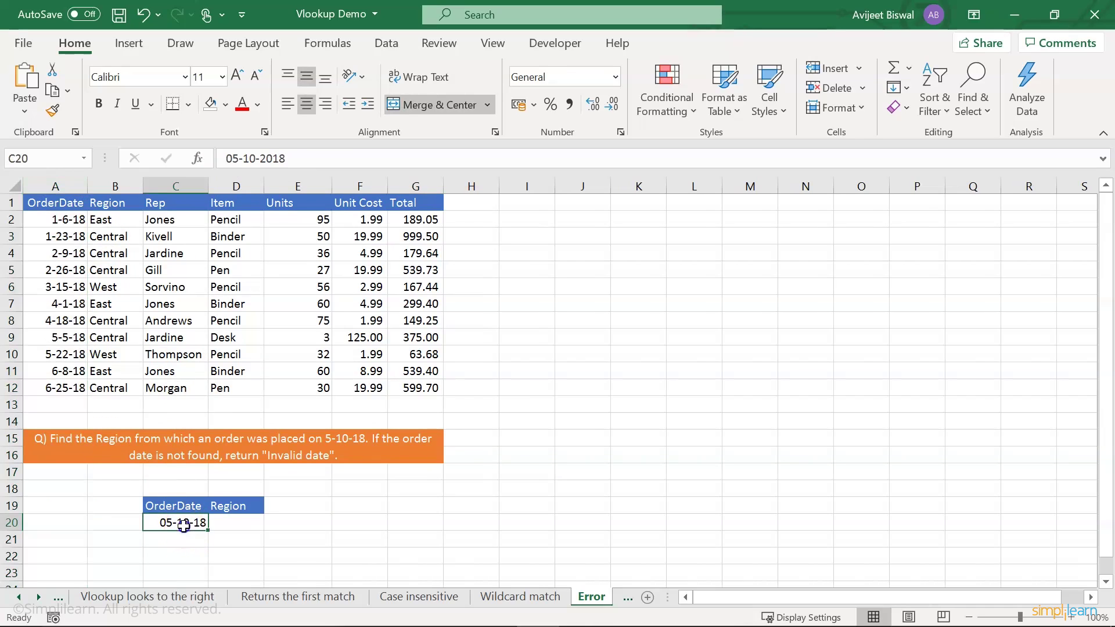
drag(60, 221, 59, 356)
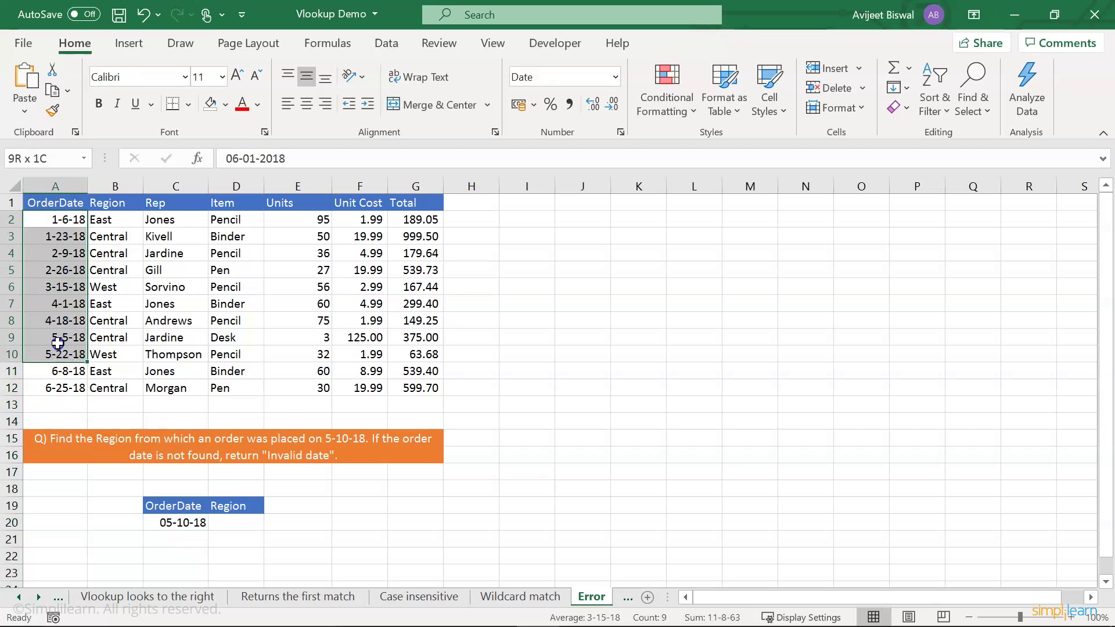
click(175, 522)
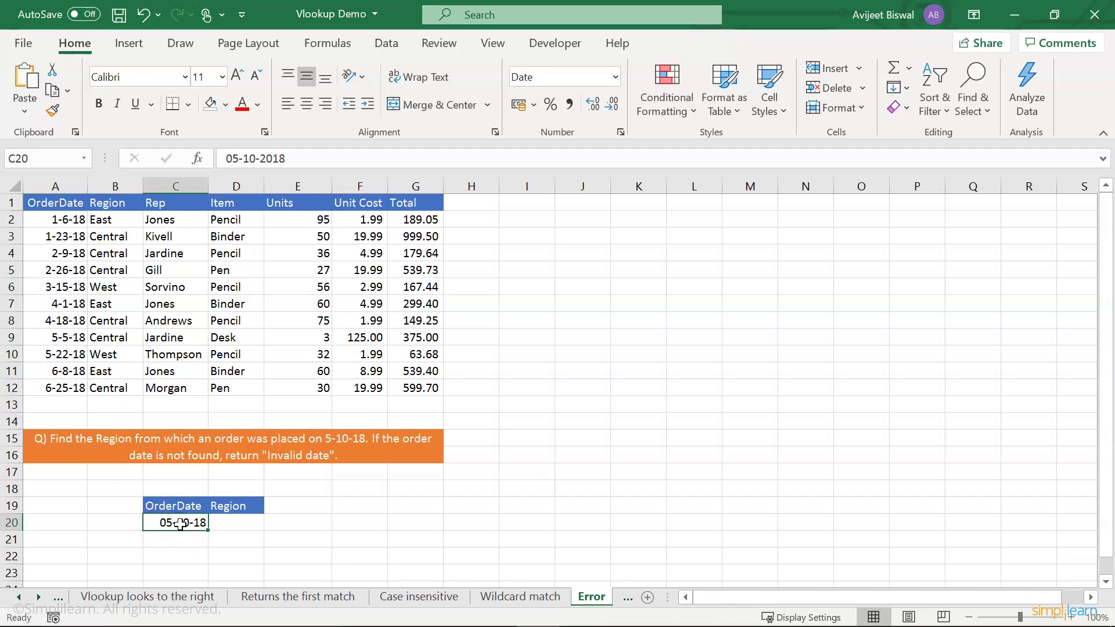
- Enter =VLOOKUP(C20,A1:B12,2,0) in D20 to look up the Region for the order date, and check the result
click(229, 524)
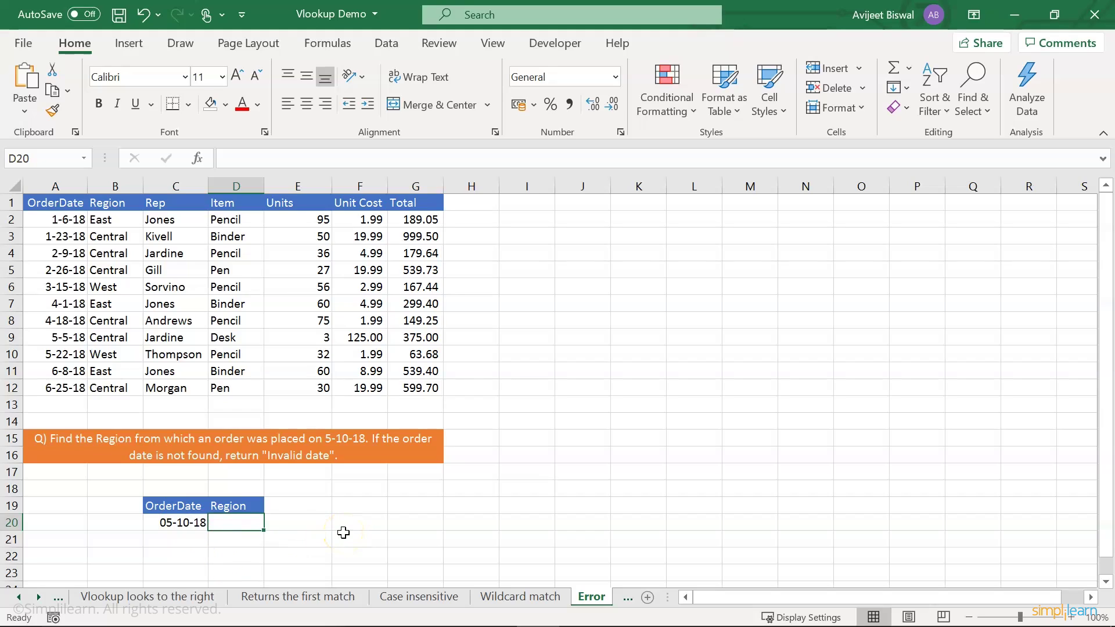
text(=vlo)
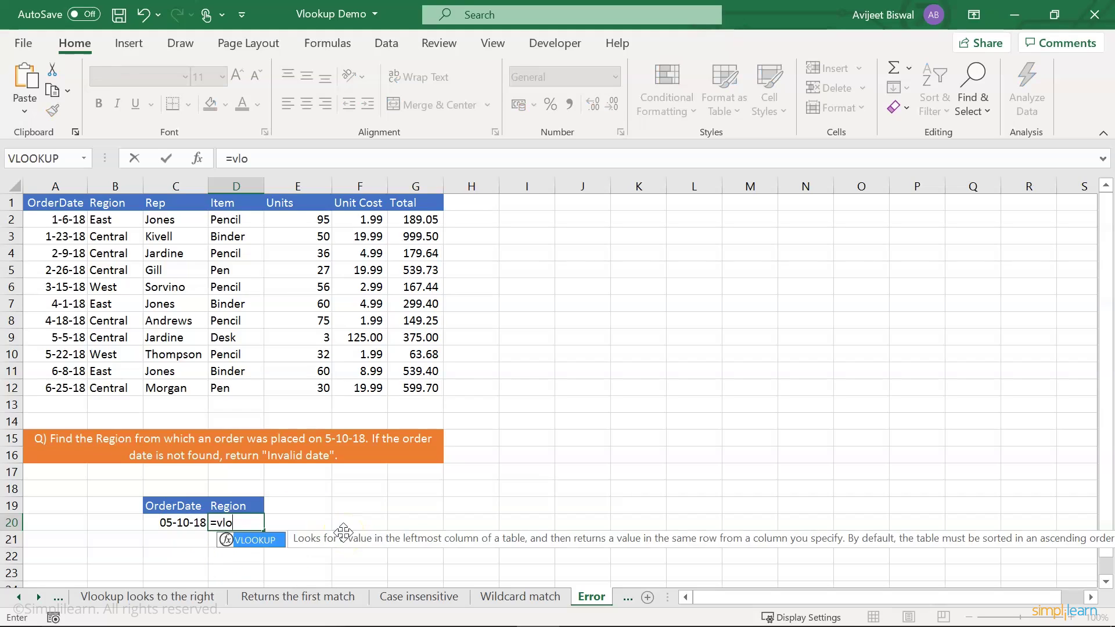
key(Tab)
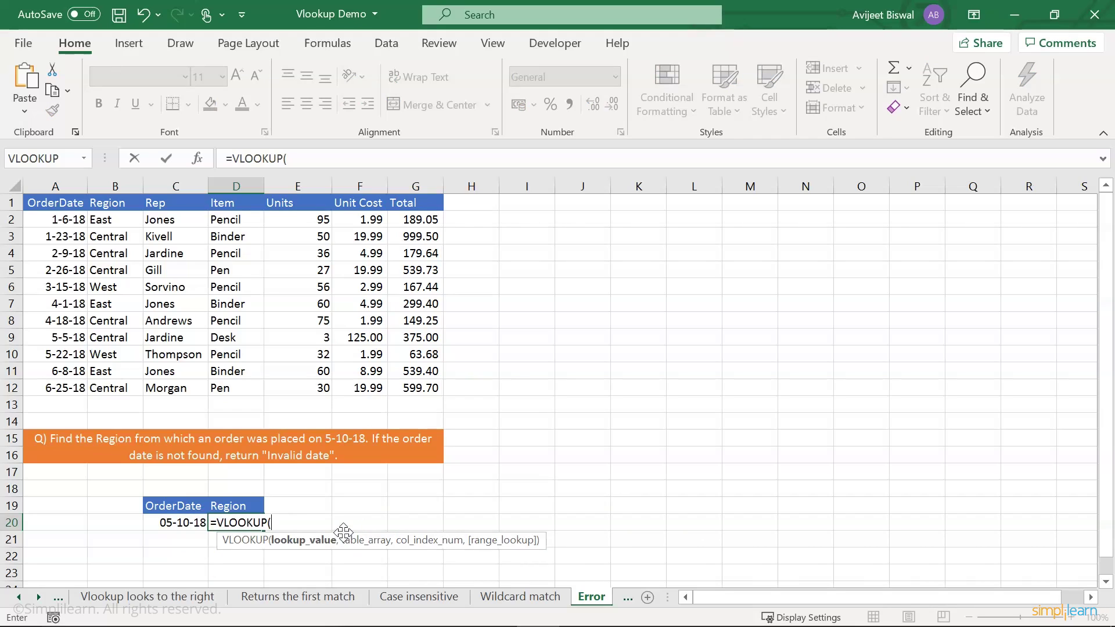
click(178, 521)
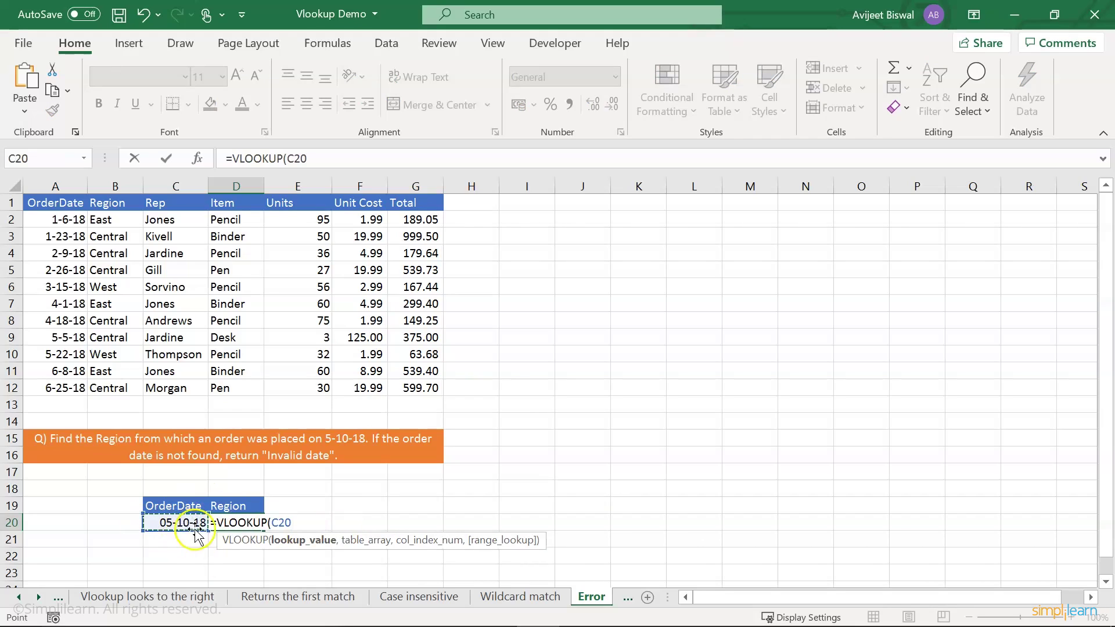
text(,)
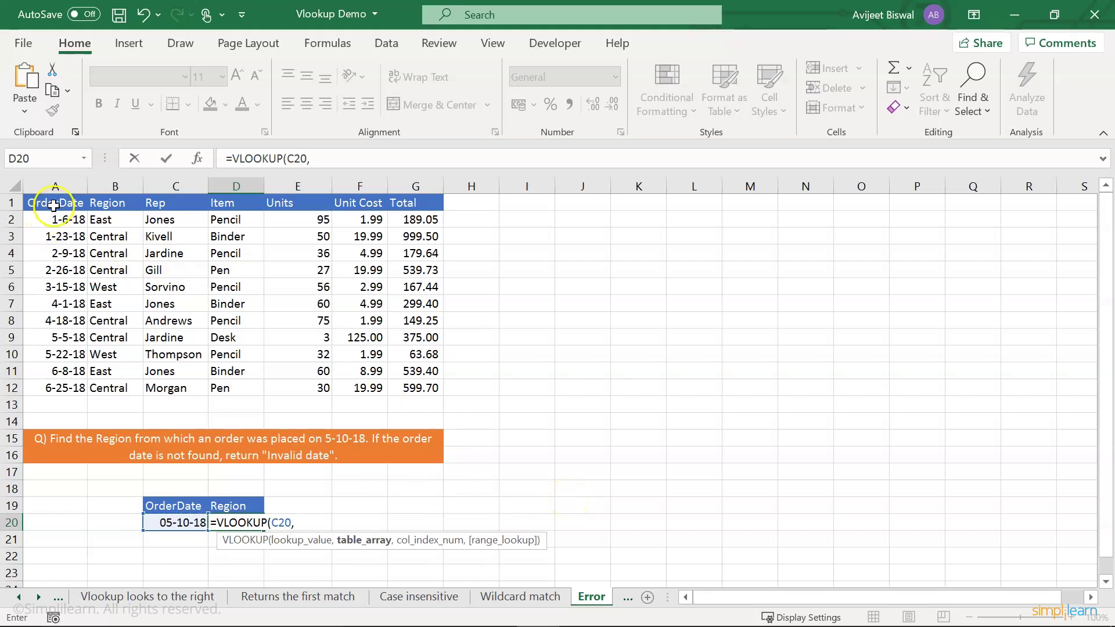
drag(53, 203, 137, 391)
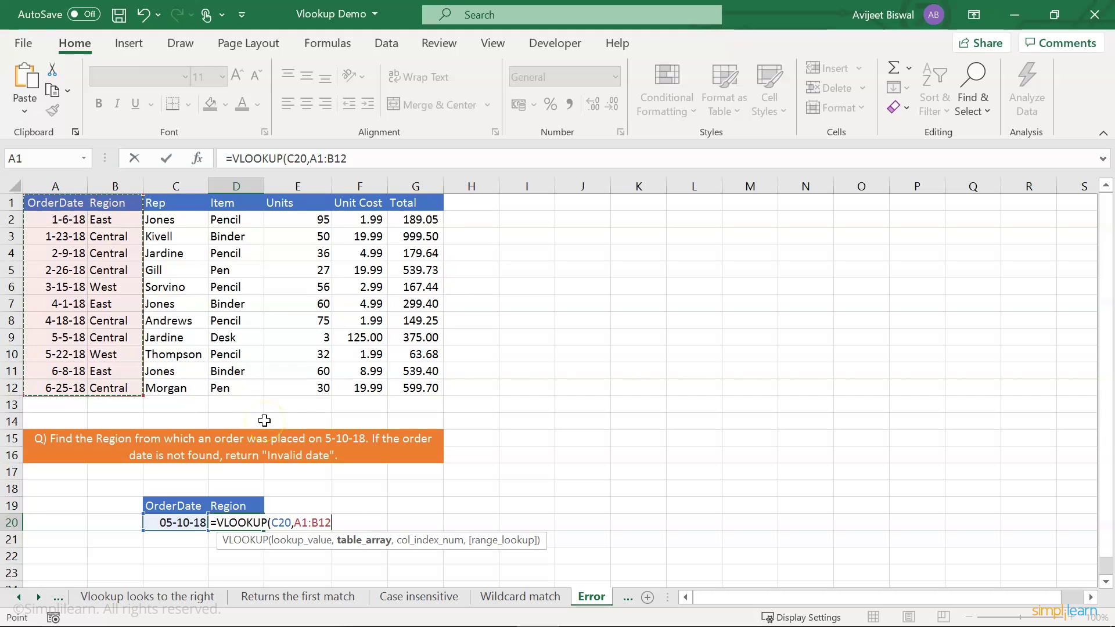
text(,)
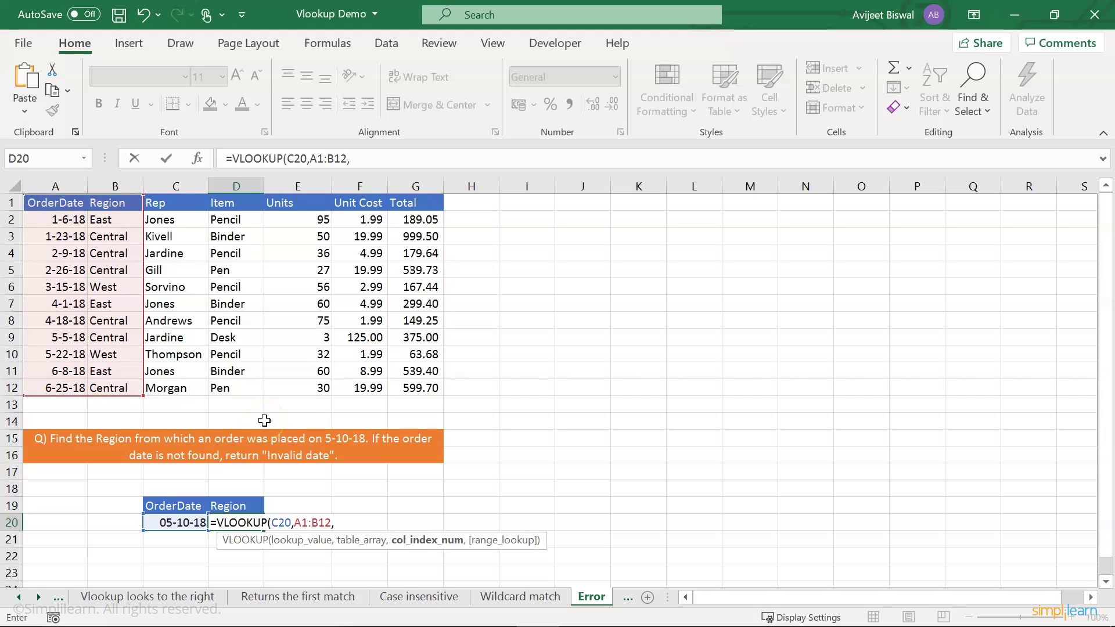
text(2,)
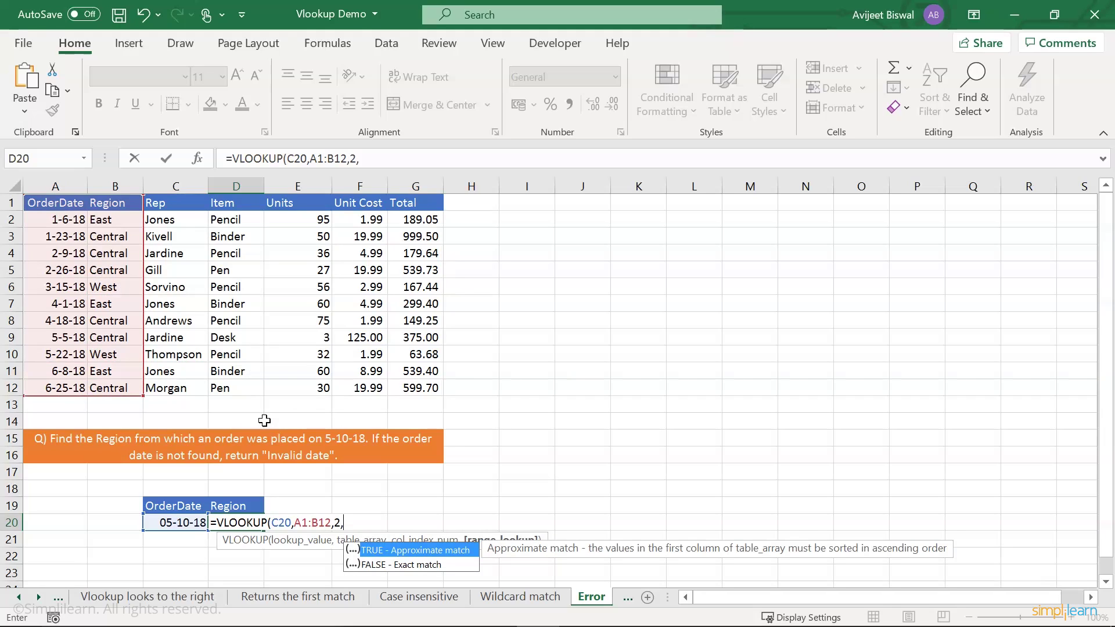
text(0))
key(Return)
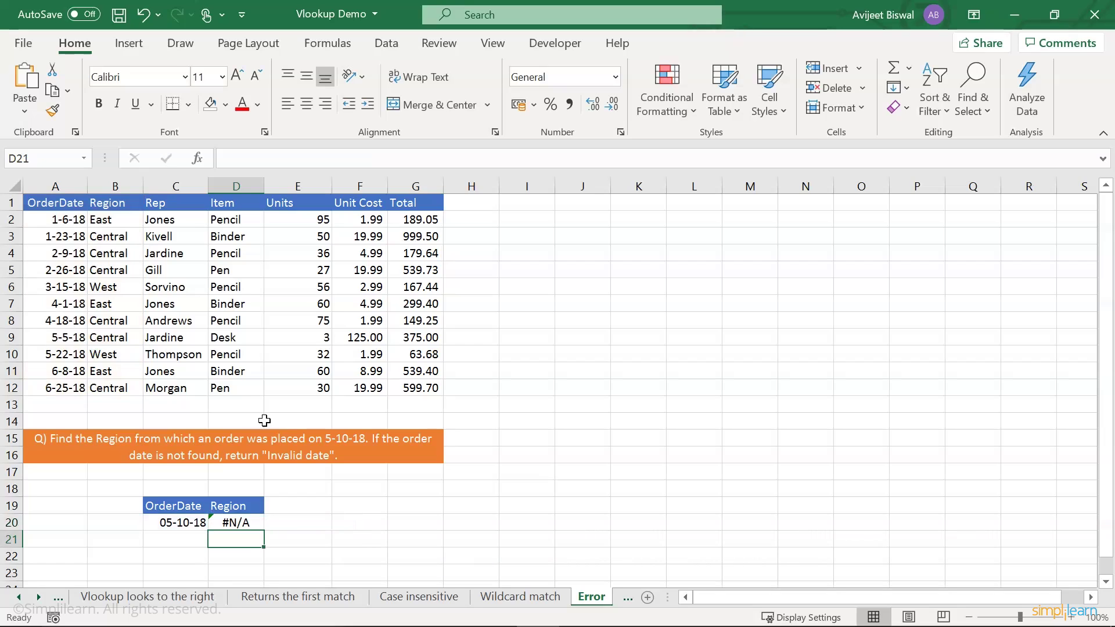
click(241, 523)
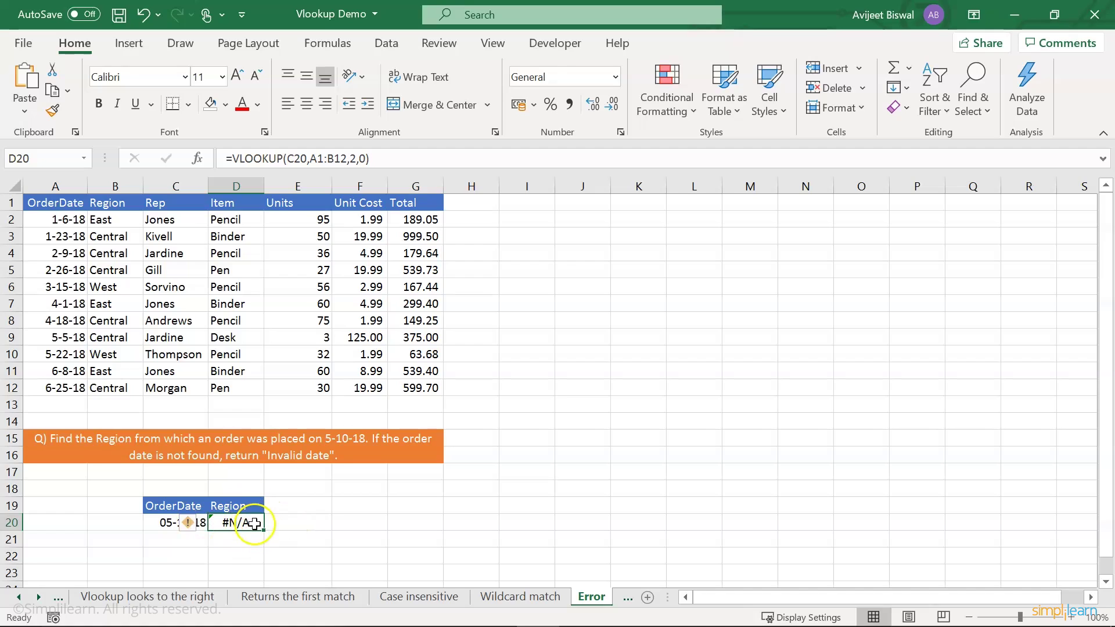
- Start an IFNA formula in E20 with VLOOKUP(C20,A1:B12,2,0) as its value argument
click(316, 528)
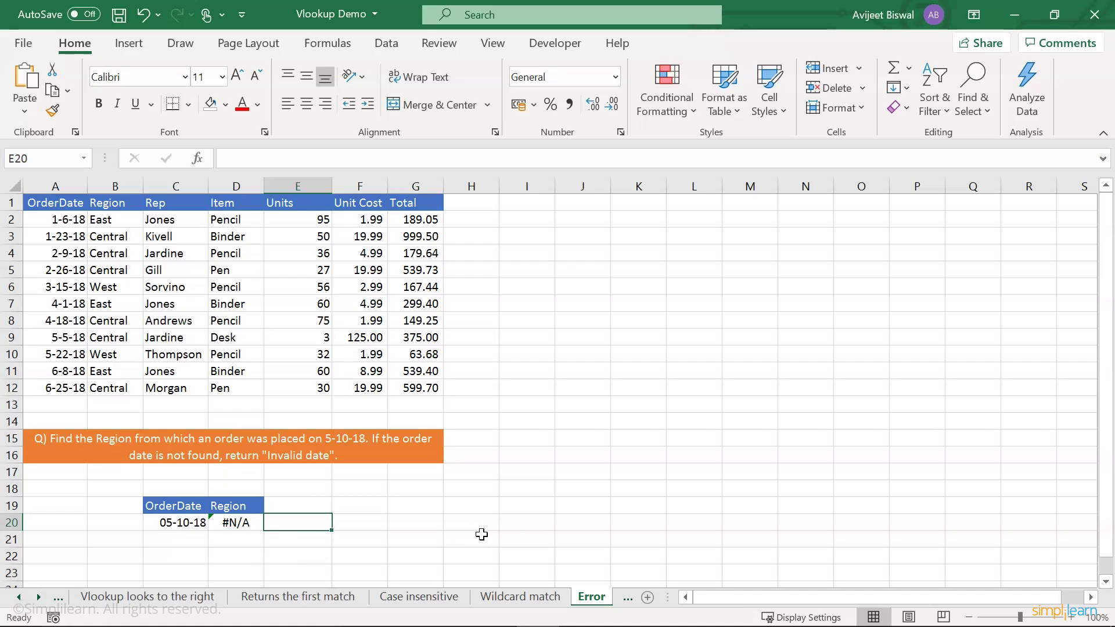
text(=)
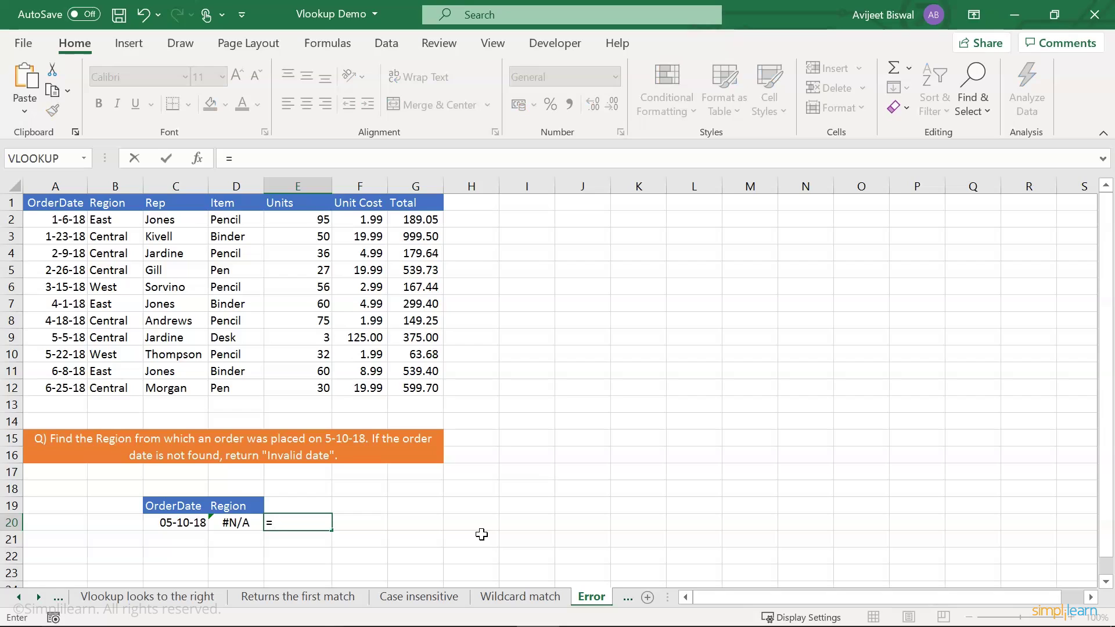
text(ifn)
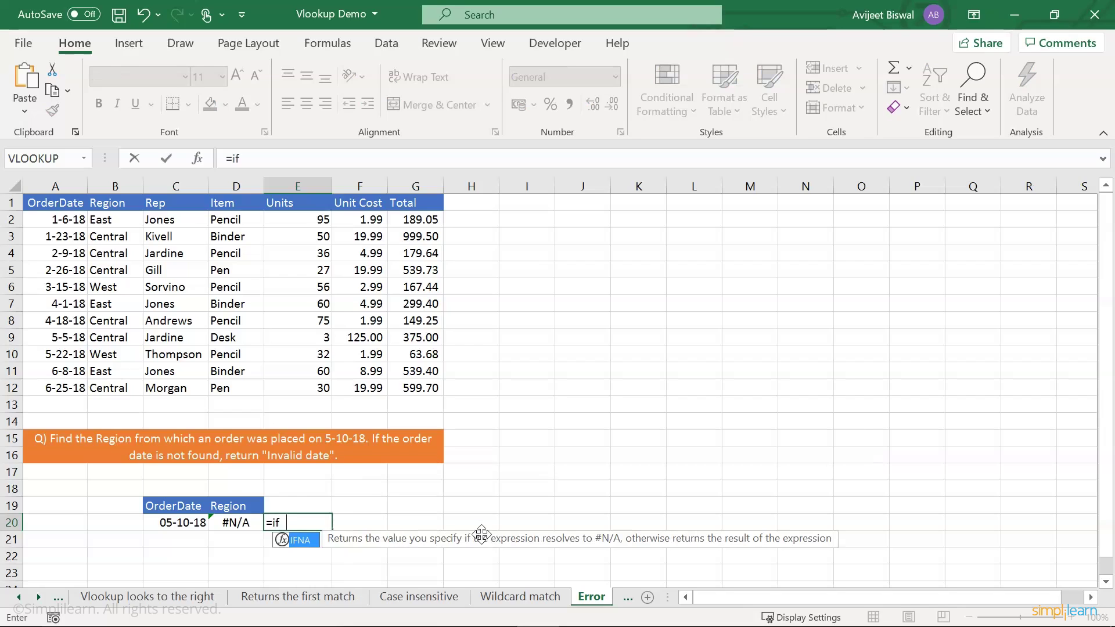
key(Tab)
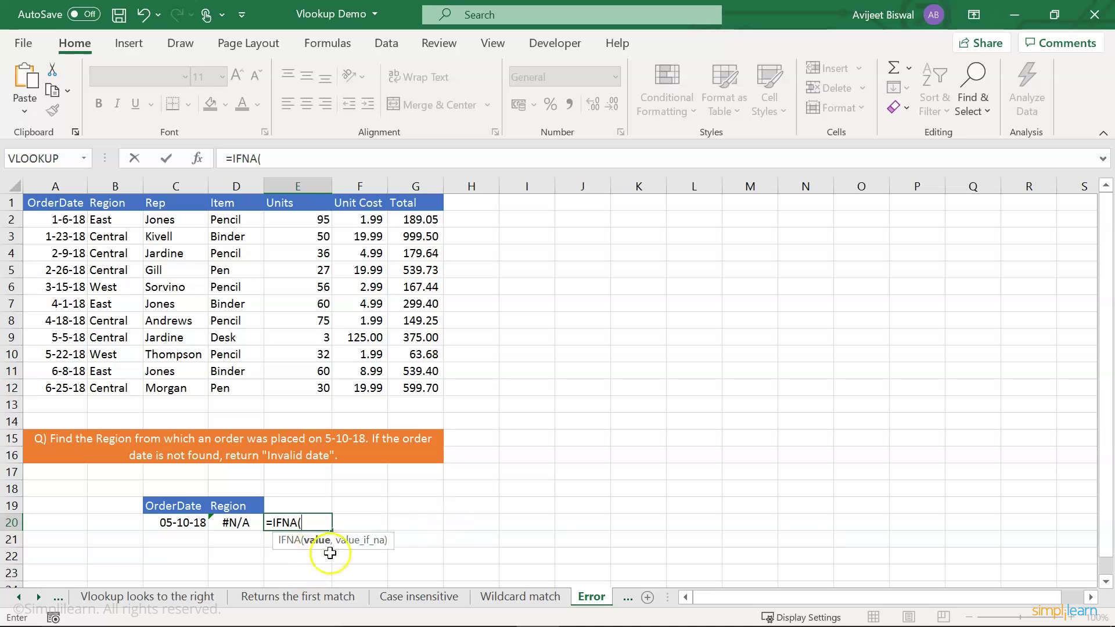
text(vlo)
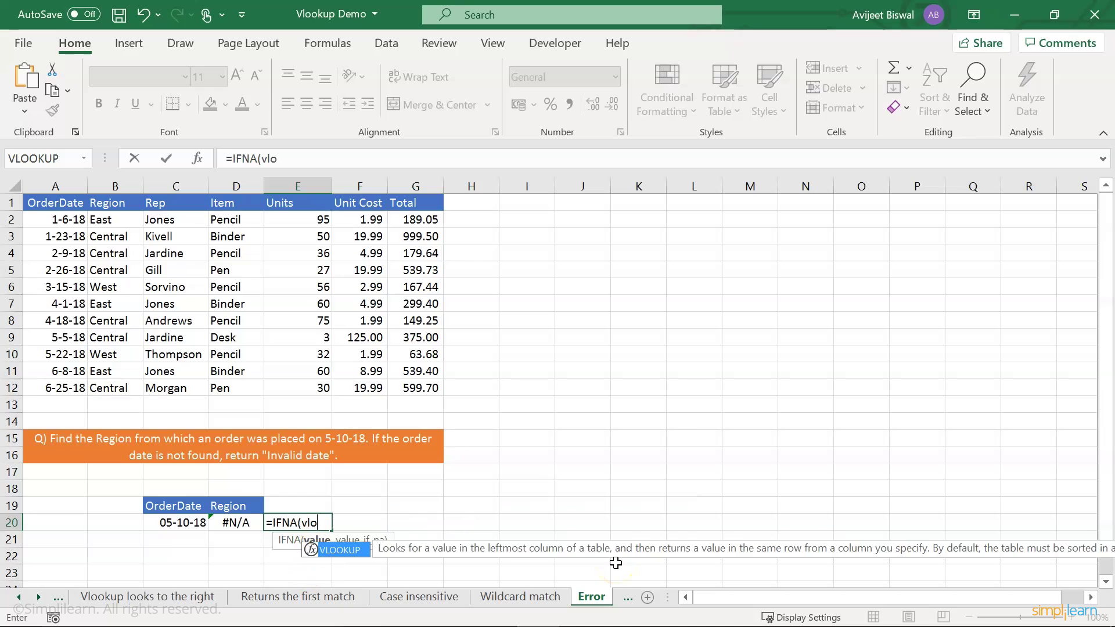
key(Tab)
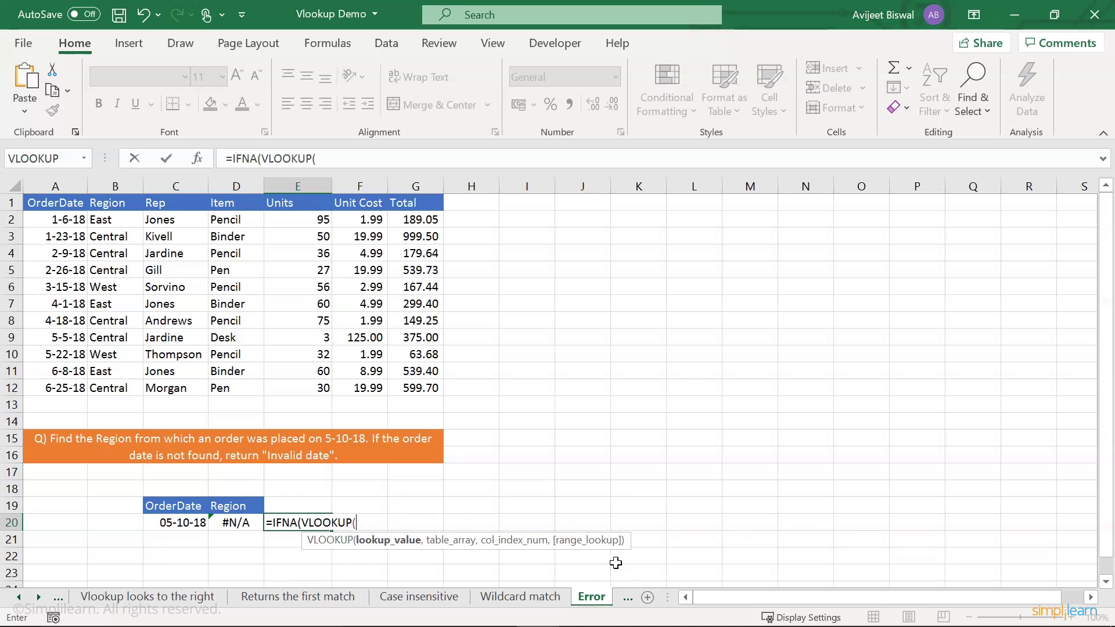
click(183, 523)
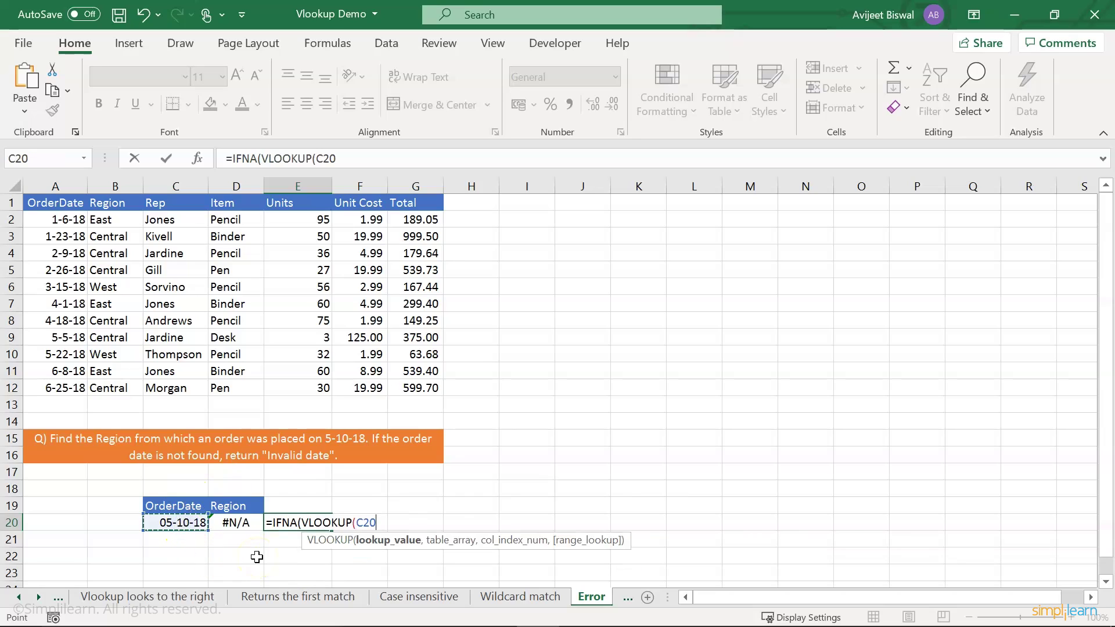
text(,)
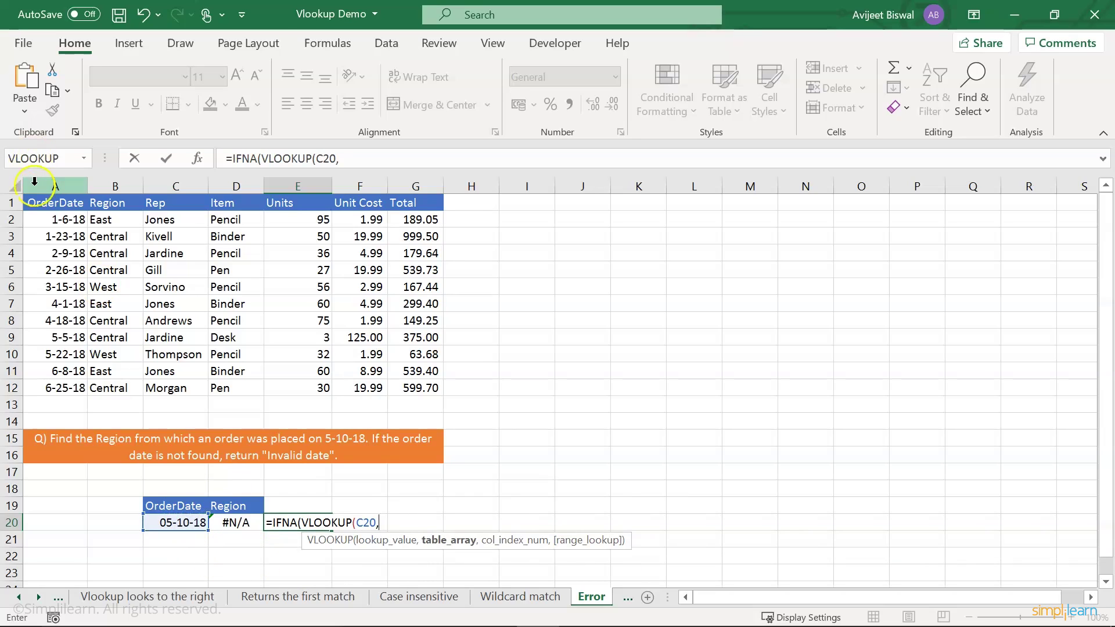
drag(47, 201, 128, 383)
text(,)
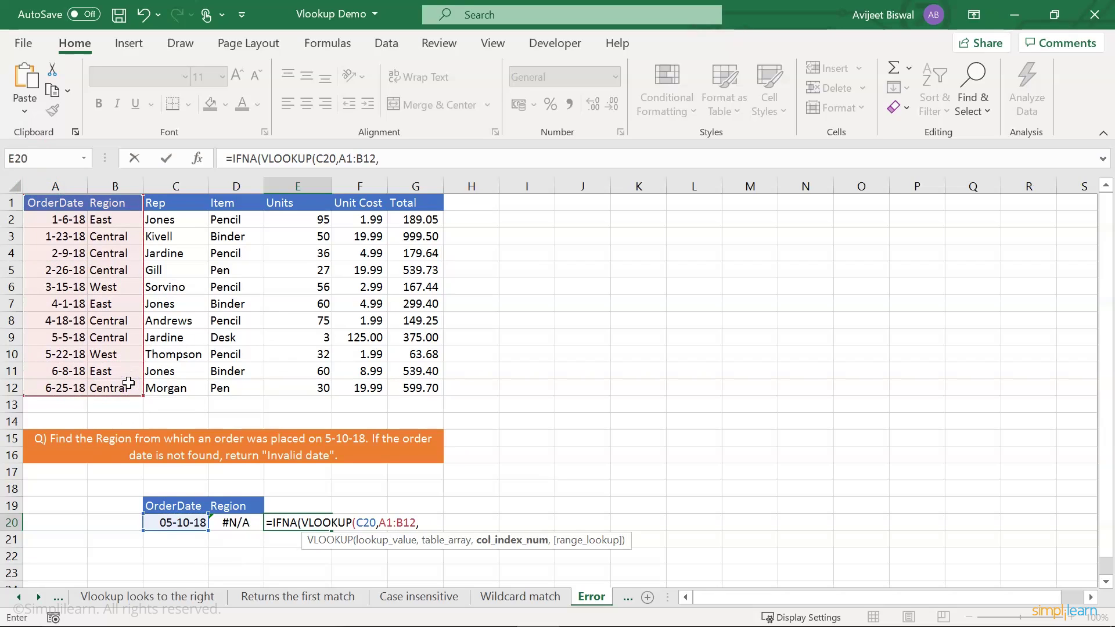
text(2,0))
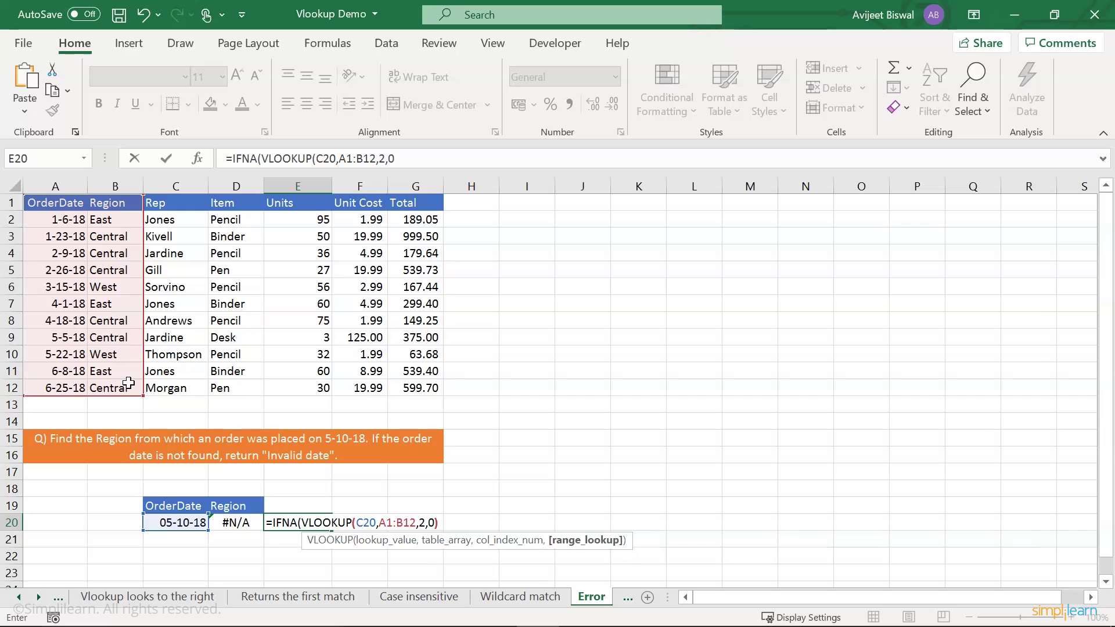
text(,)
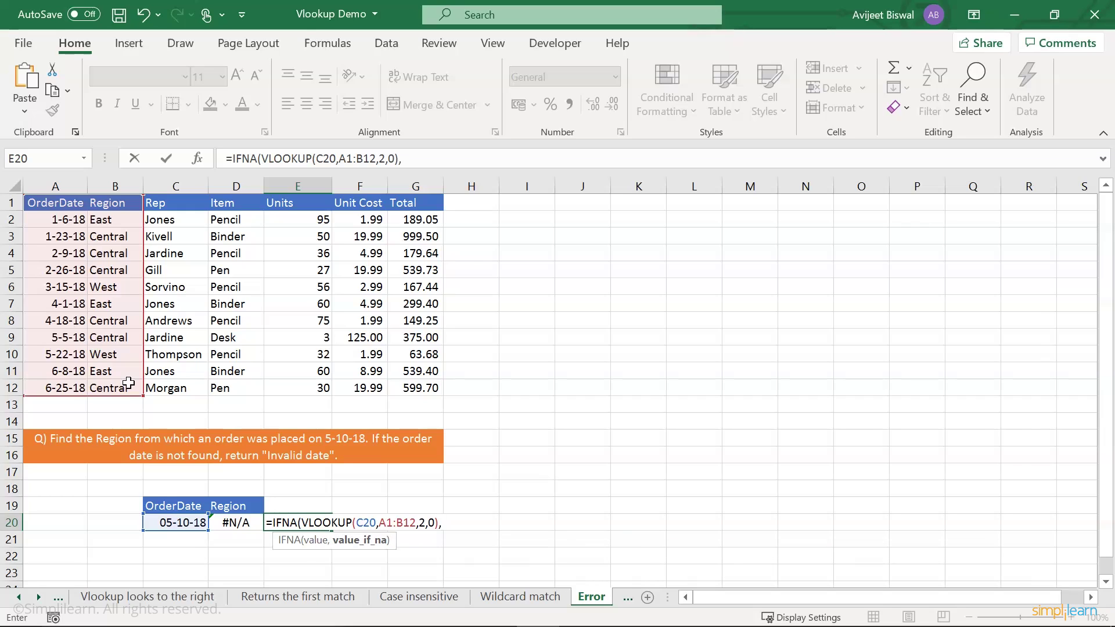
- Complete the IFNA formula in E20 with "Invalid Date" as the not-found value, and review the entered formula
click(442, 523)
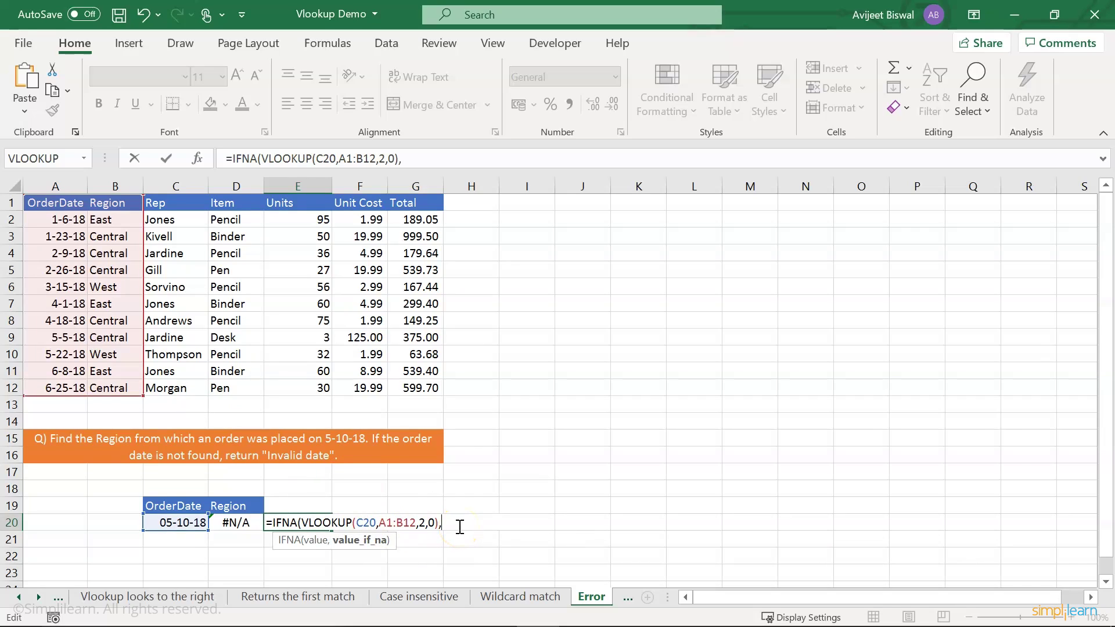
text("In)
key(BackSpace)
key(BackSpace)
text(In)
text(d)
key(BackSpace)
text(valid Dat)
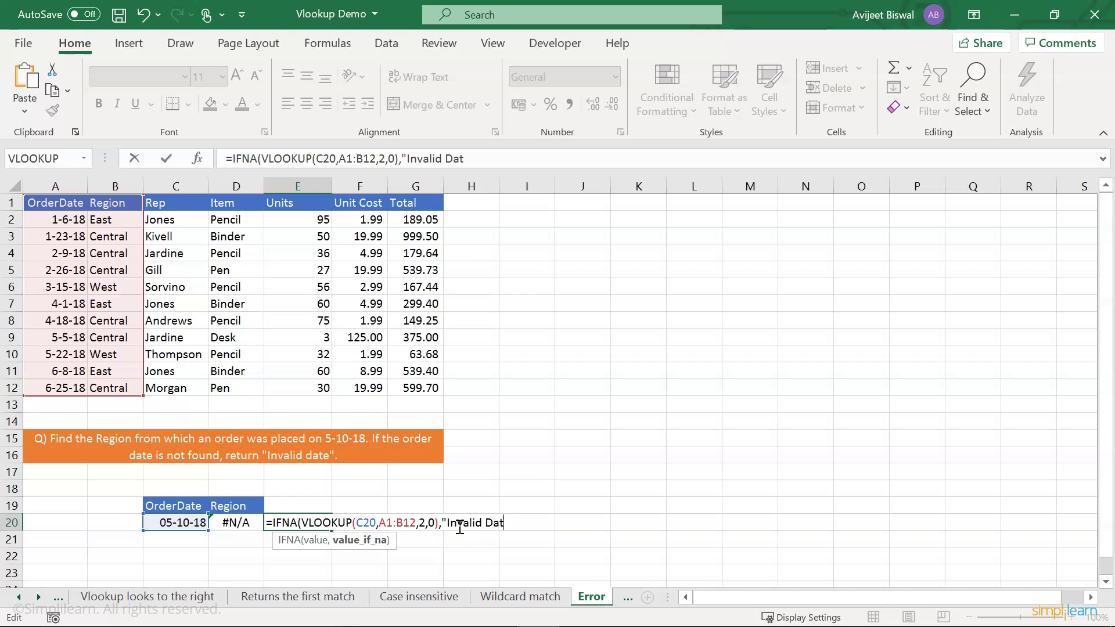
text(e"))
key(Return)
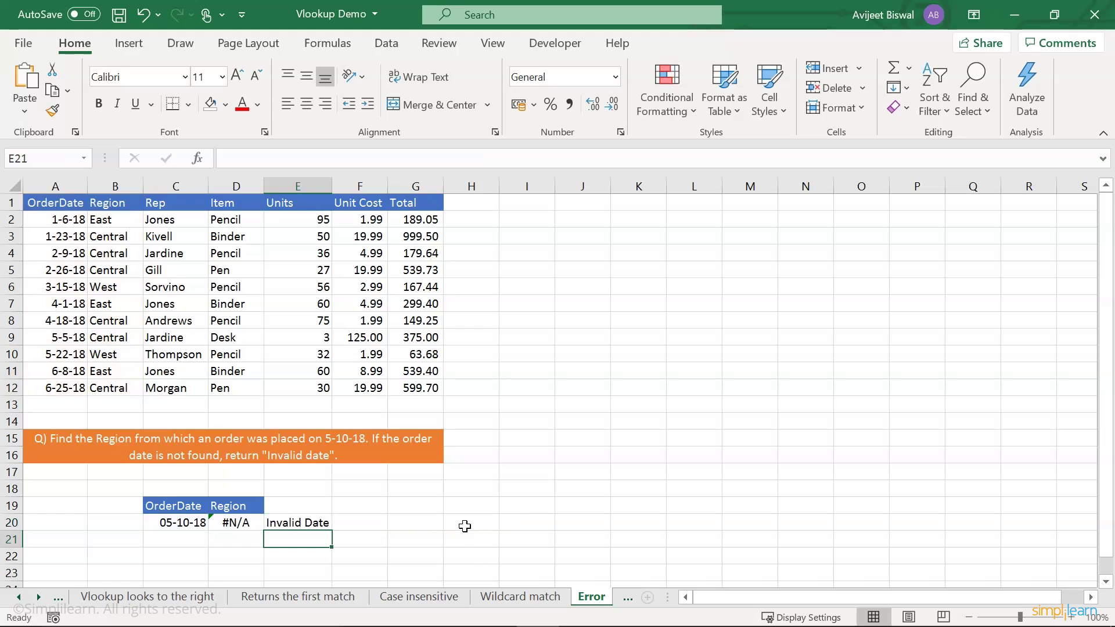
click(297, 526)
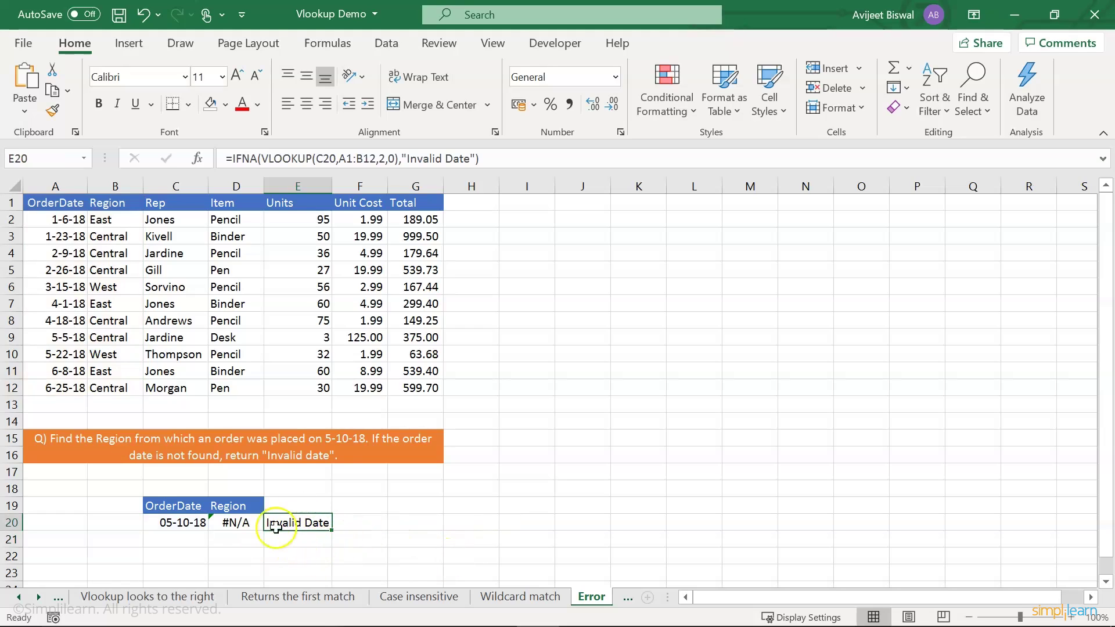
- Open the "Two-way lookup" sheet and locate the Unit Cost header of the first question
right_click(28, 597)
click(626, 598)
click(626, 598)
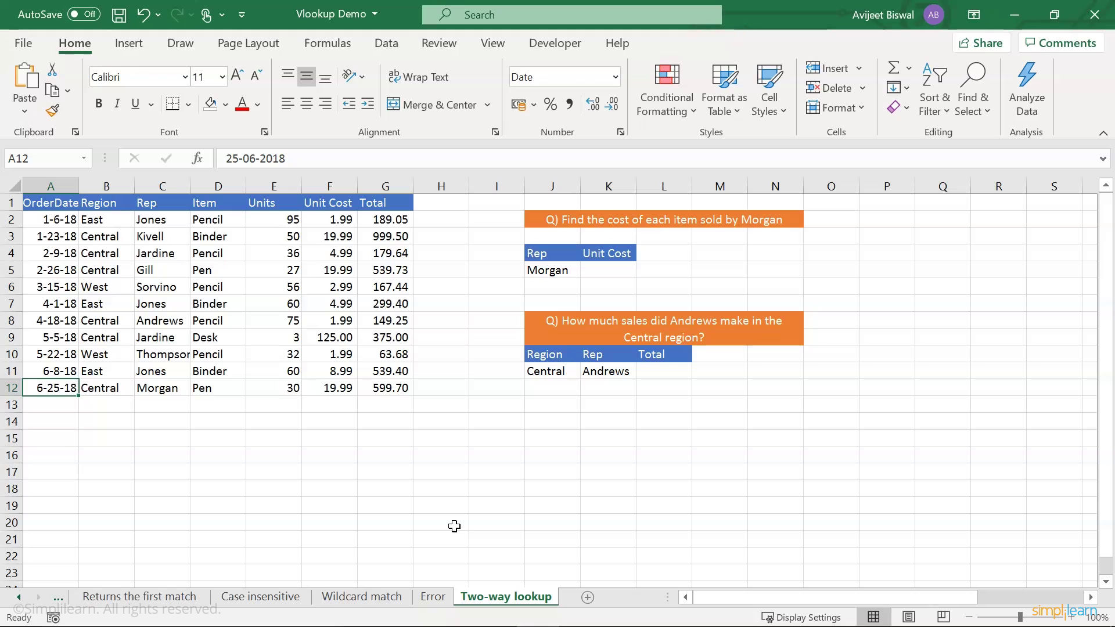
click(437, 467)
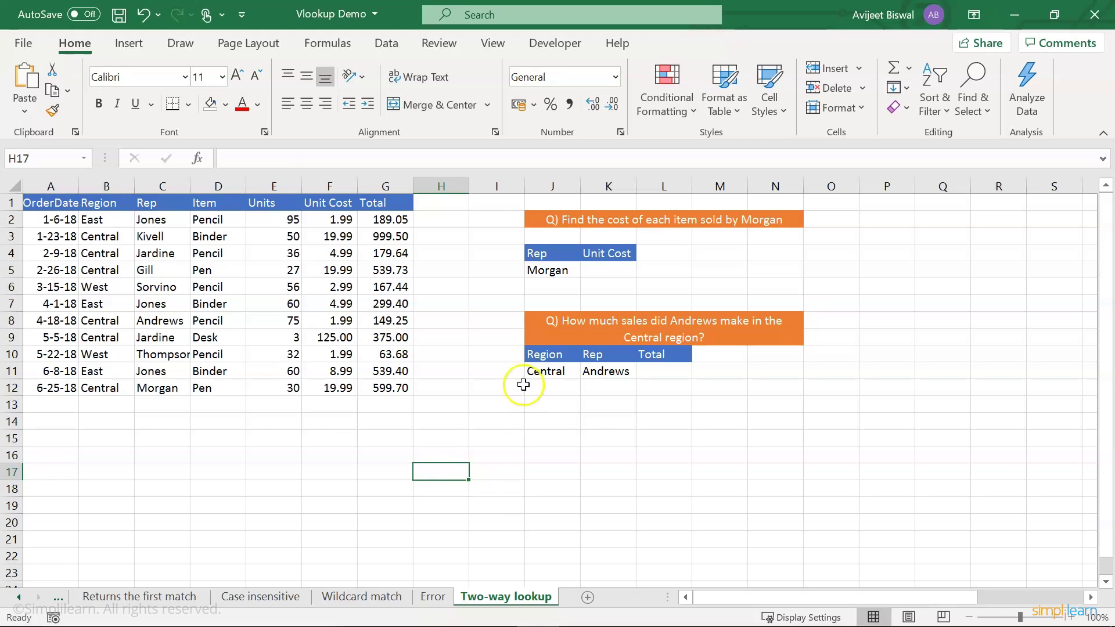
click(609, 255)
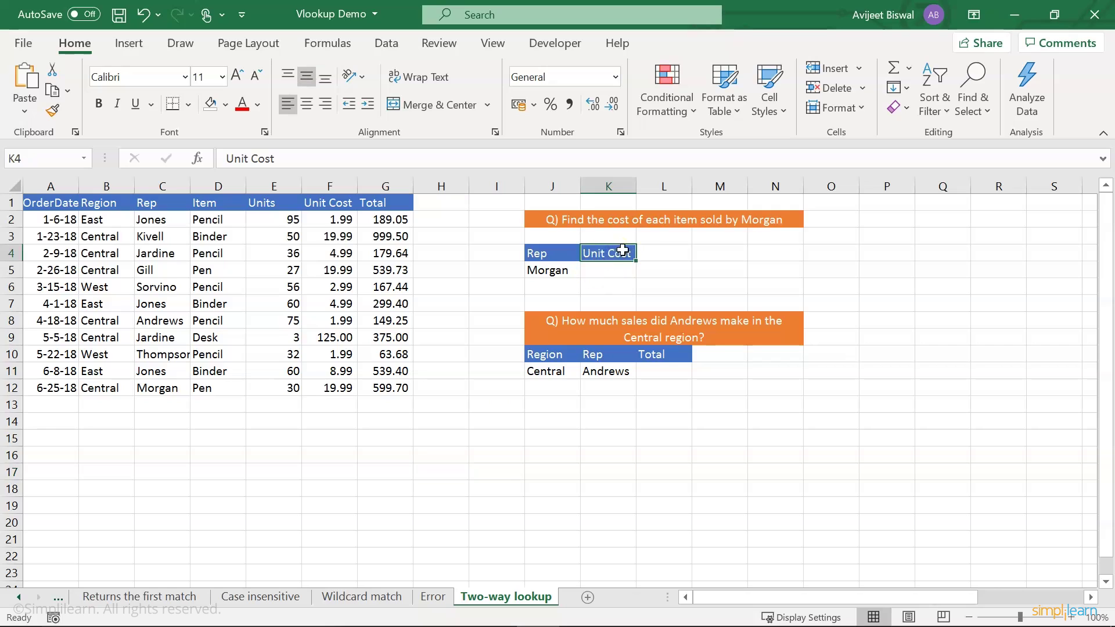
- Enter the trial formula =MATCH(K4,C1:F1,0) in I15 to find the Unit Cost column's position, and check the result
click(482, 440)
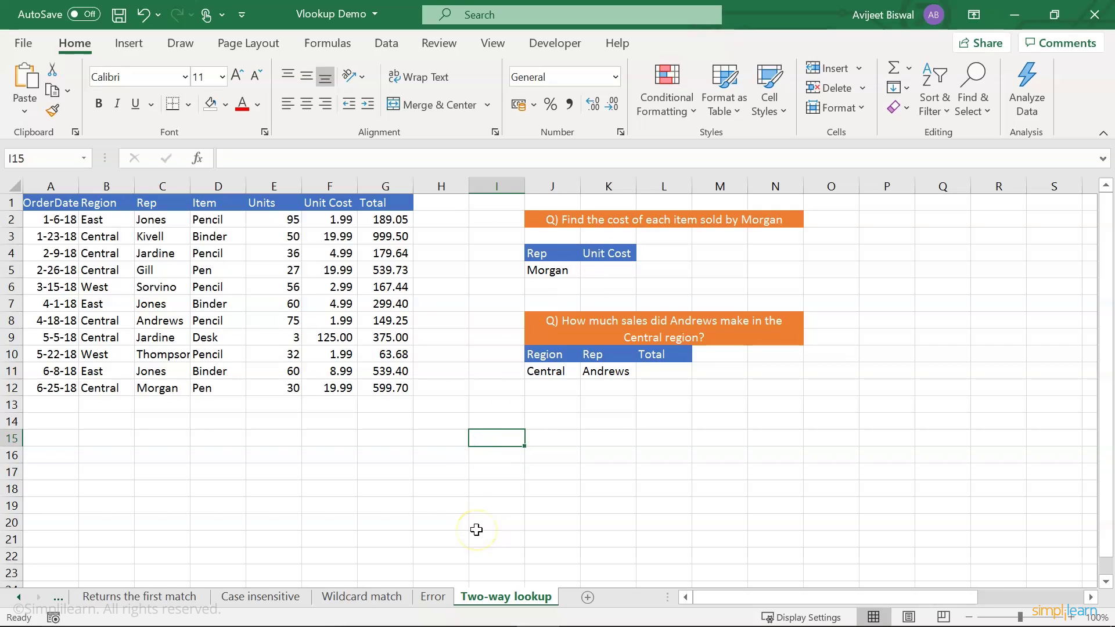
text(=ma)
key(Tab)
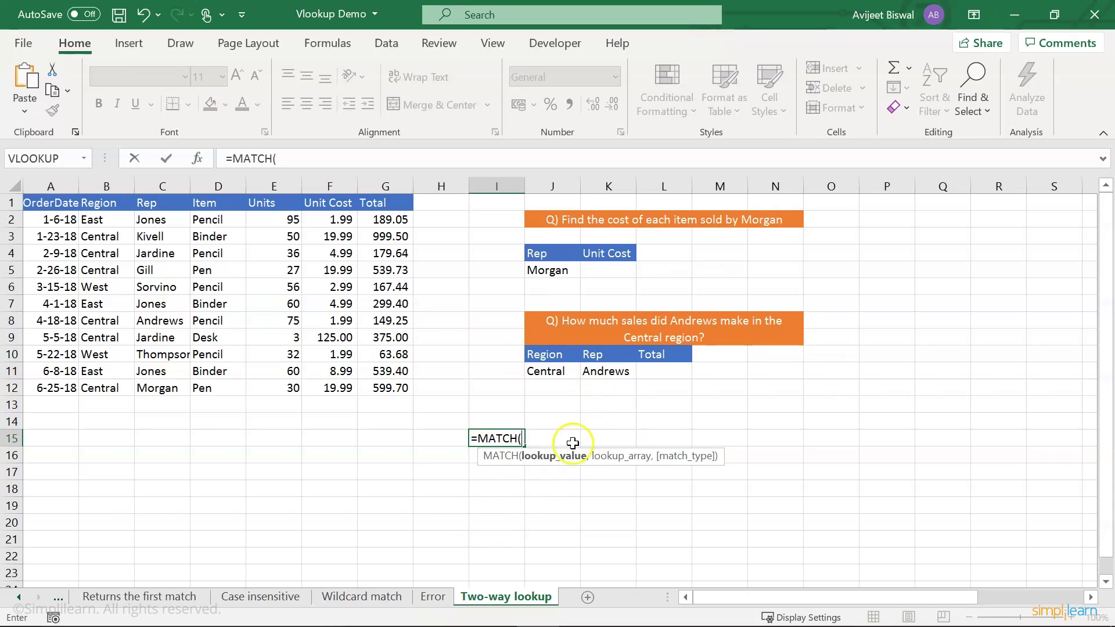
click(612, 255)
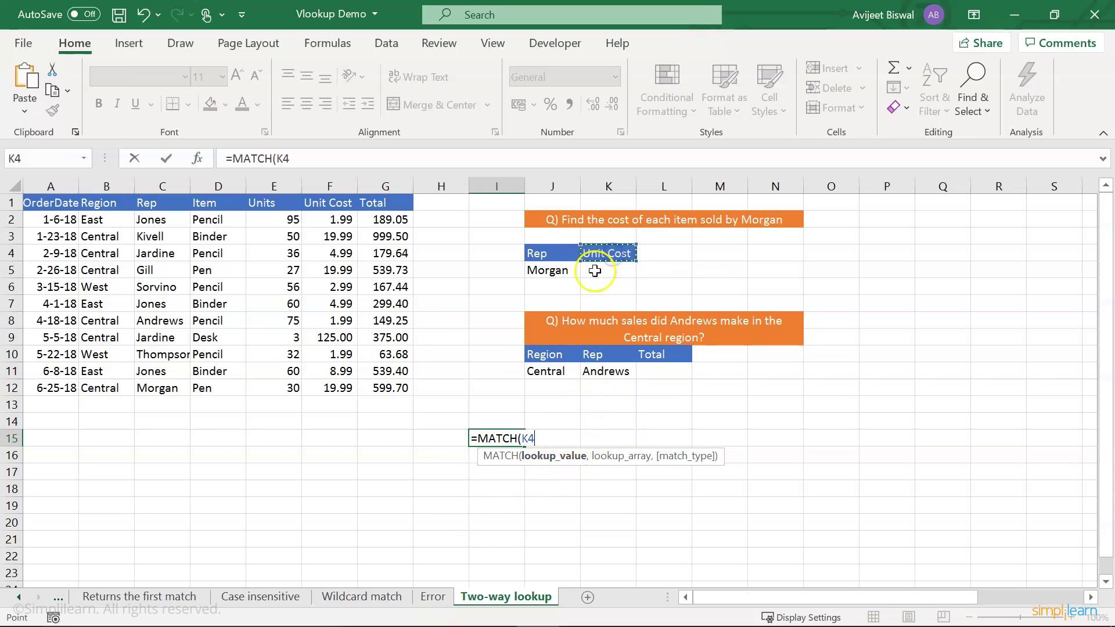
text(,)
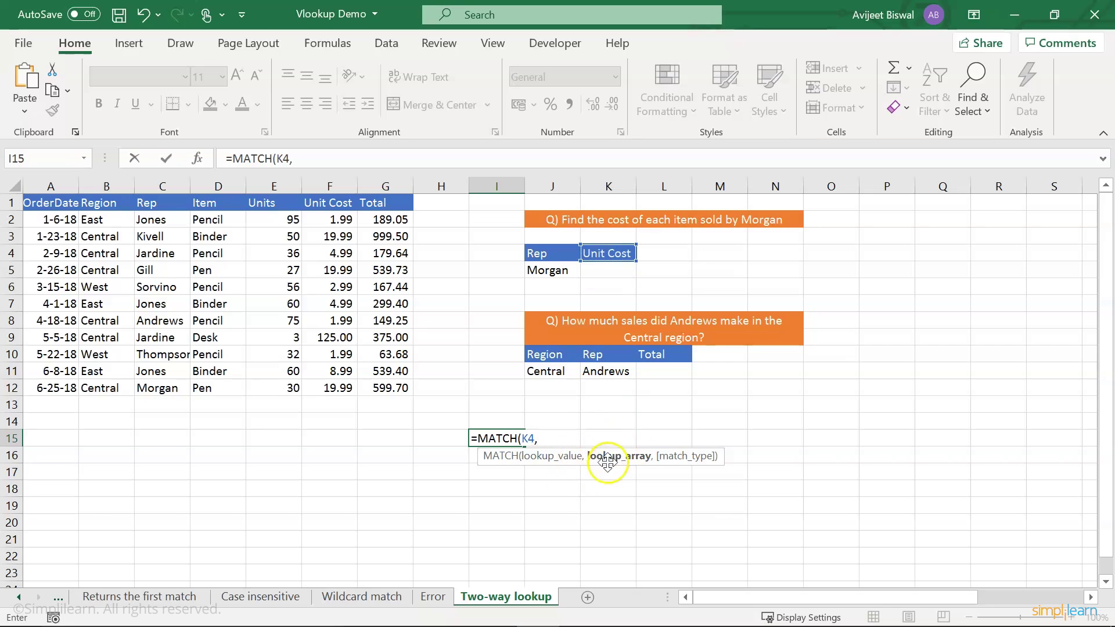
click(168, 205)
drag(168, 205, 343, 206)
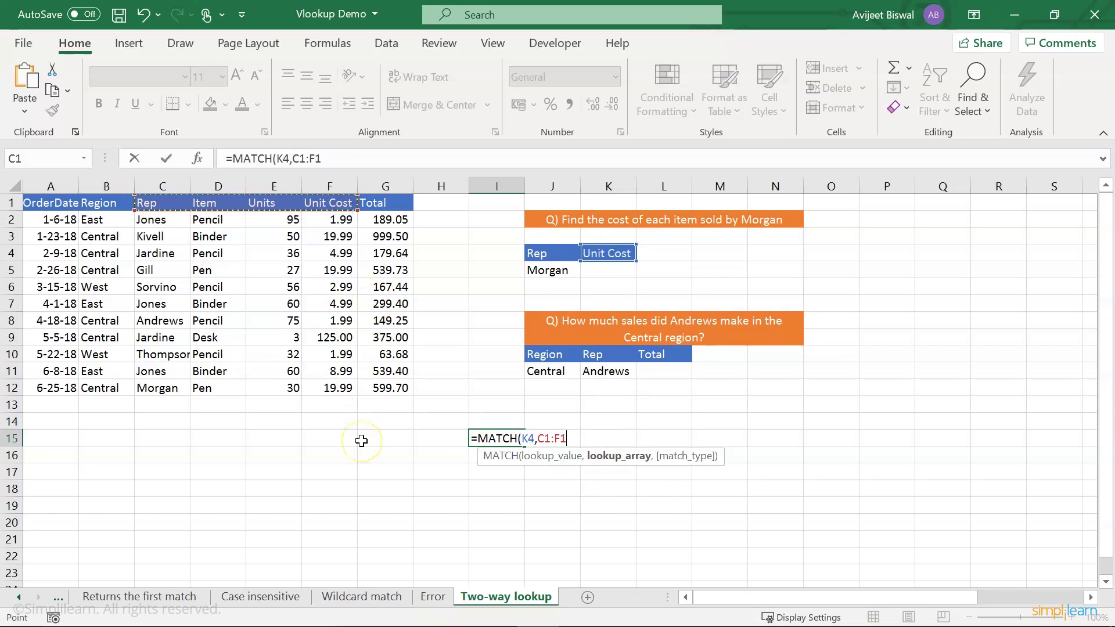
text(,)
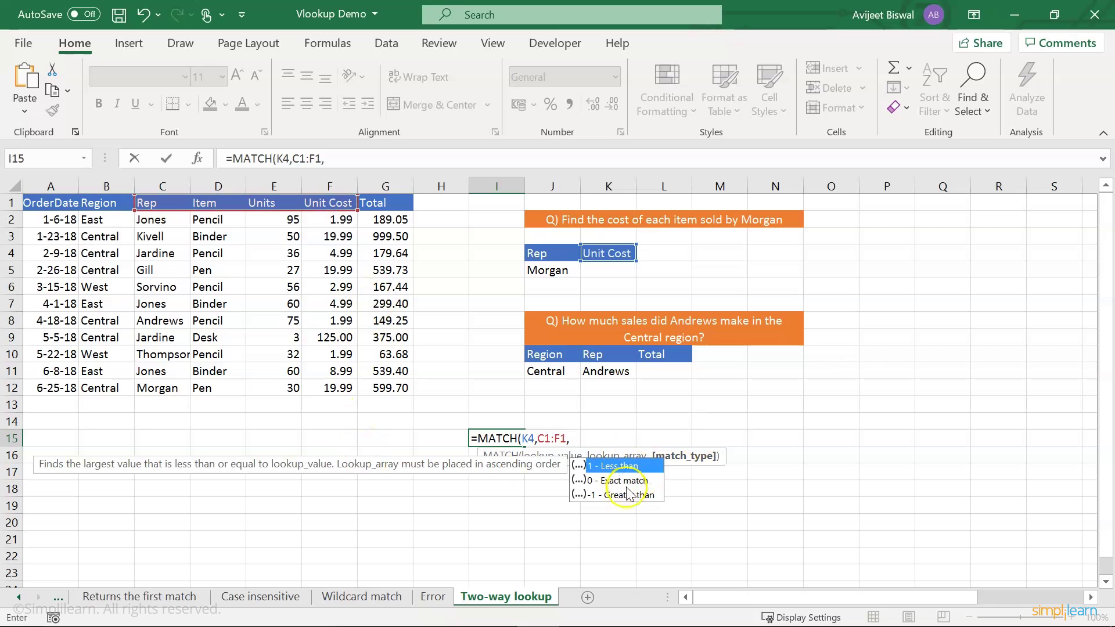
text(0))
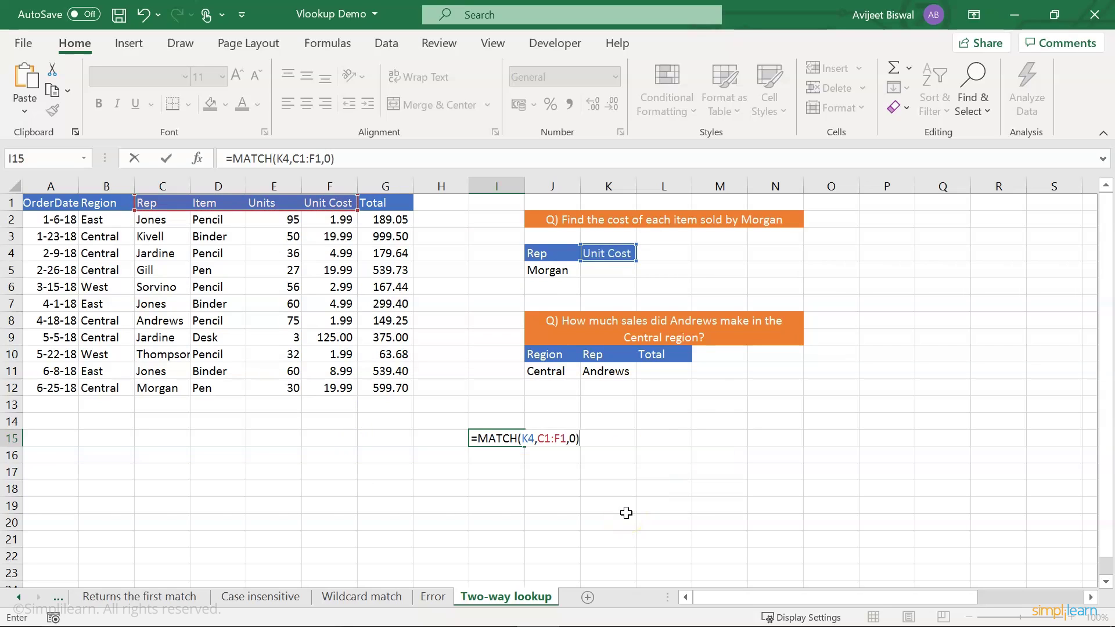
key(Return)
key(Up)
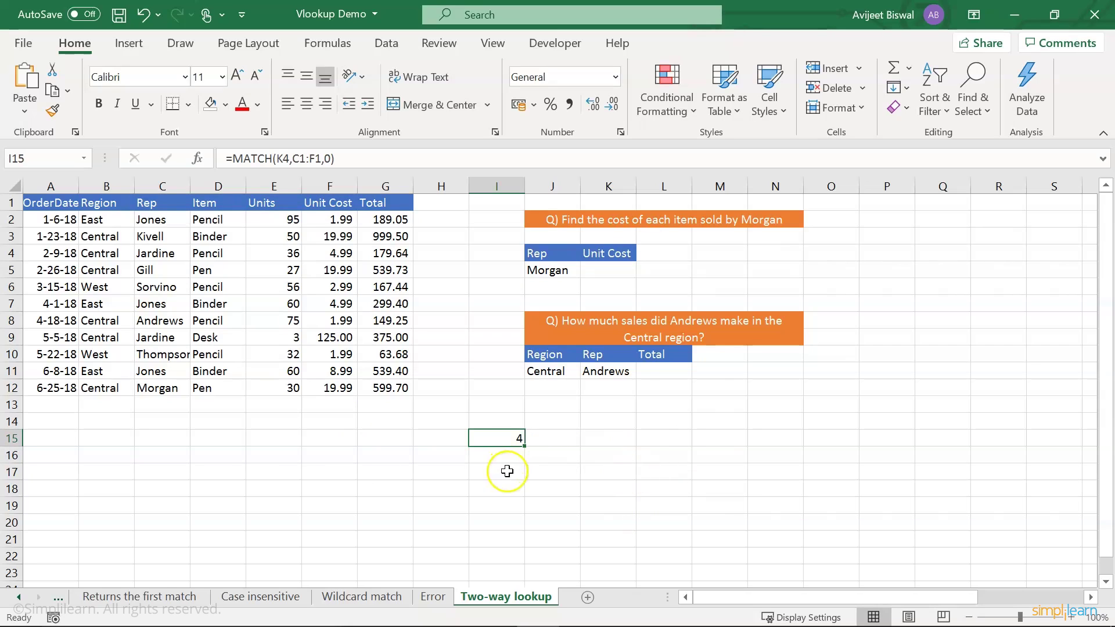
- Compare the trial MATCH result with the headers in C1:F1, and clear I15
click(153, 205)
drag(192, 205, 326, 202)
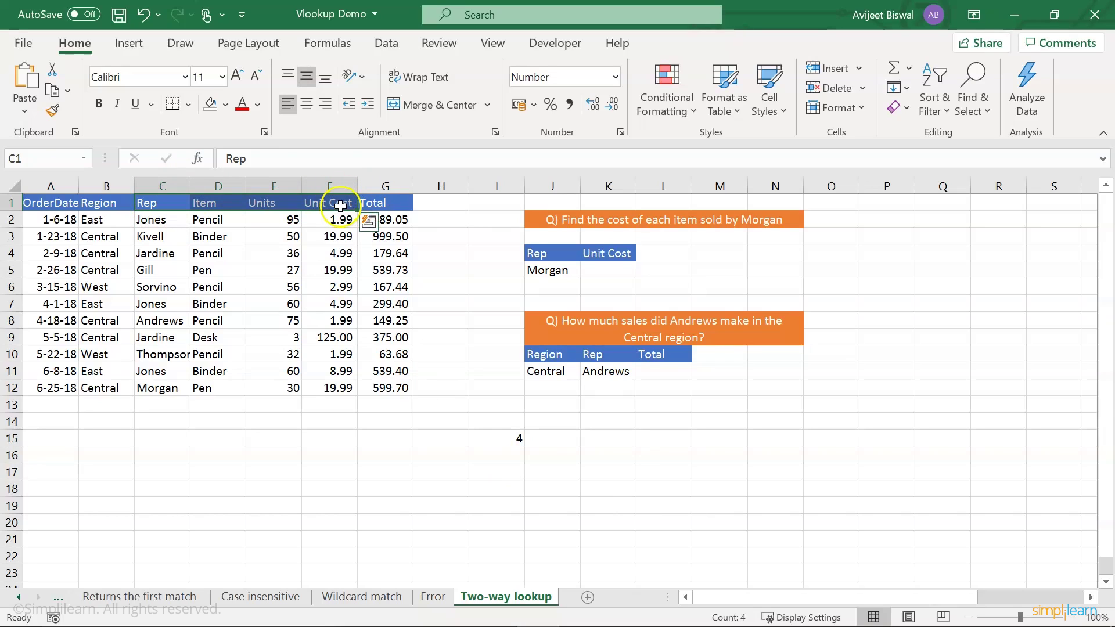
click(505, 438)
key(Delete)
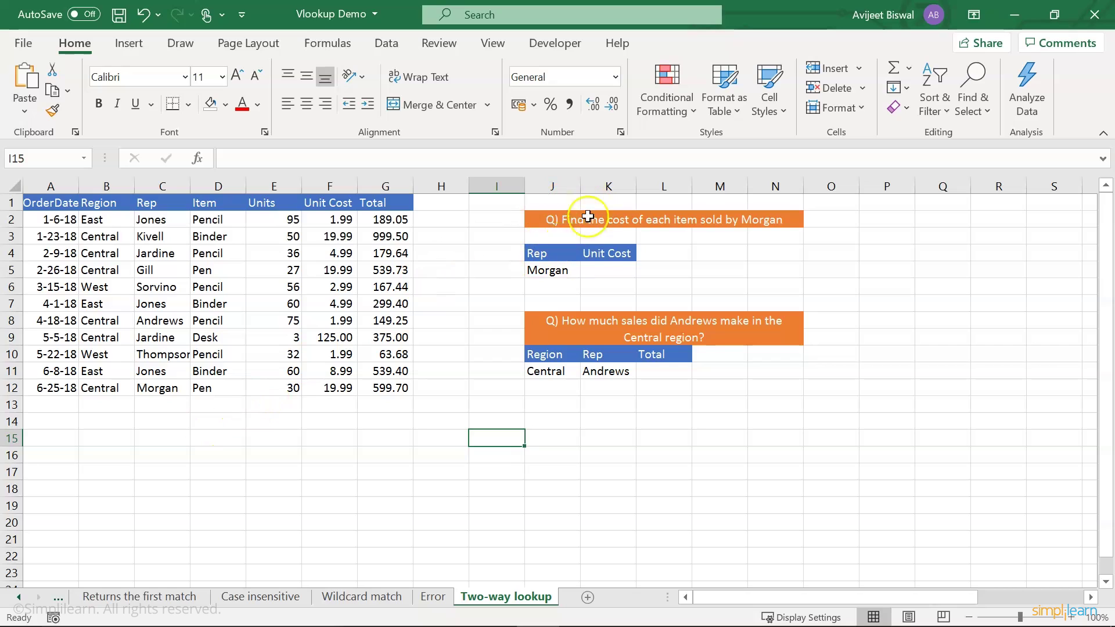
- Start a VLOOKUP formula in K5 with J5 as the lookup value and C1:F12 as the table array
click(620, 272)
text(=vl)
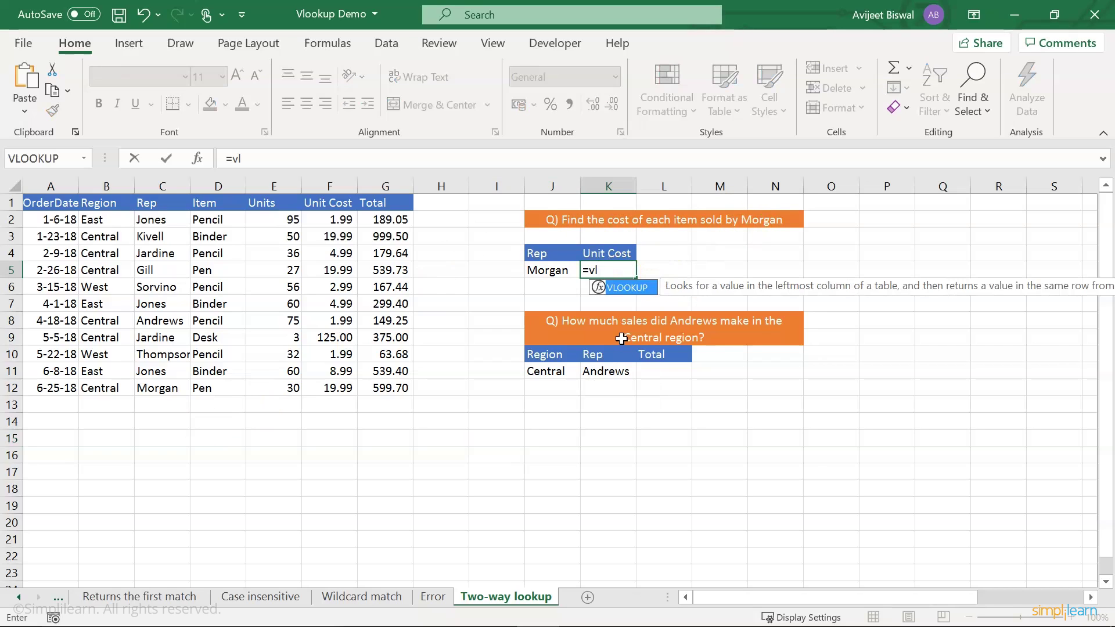
key(Tab)
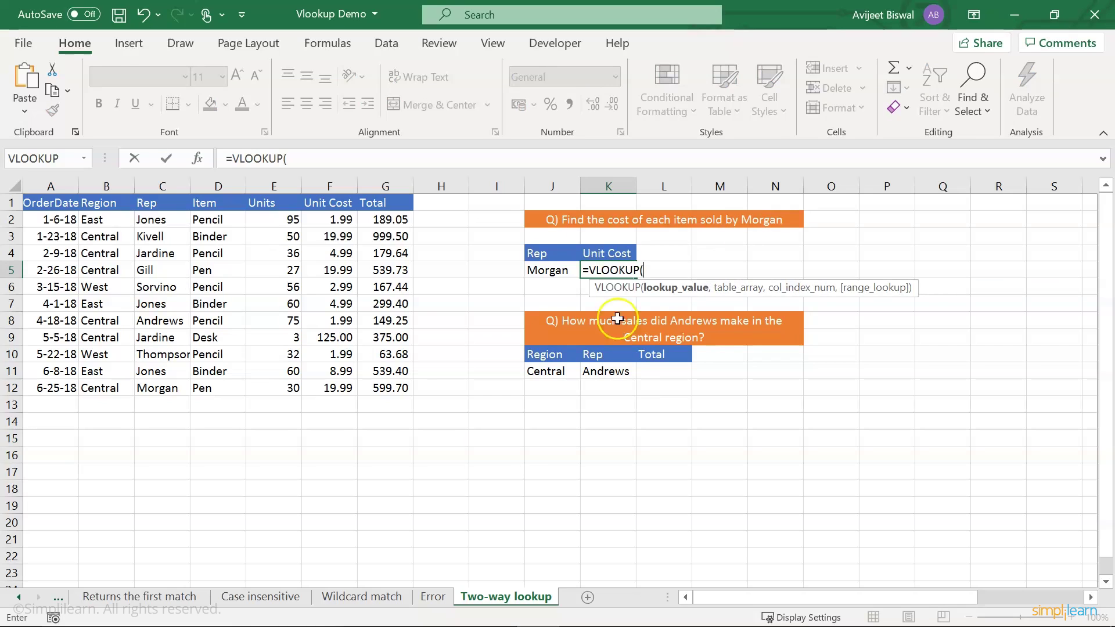
click(537, 270)
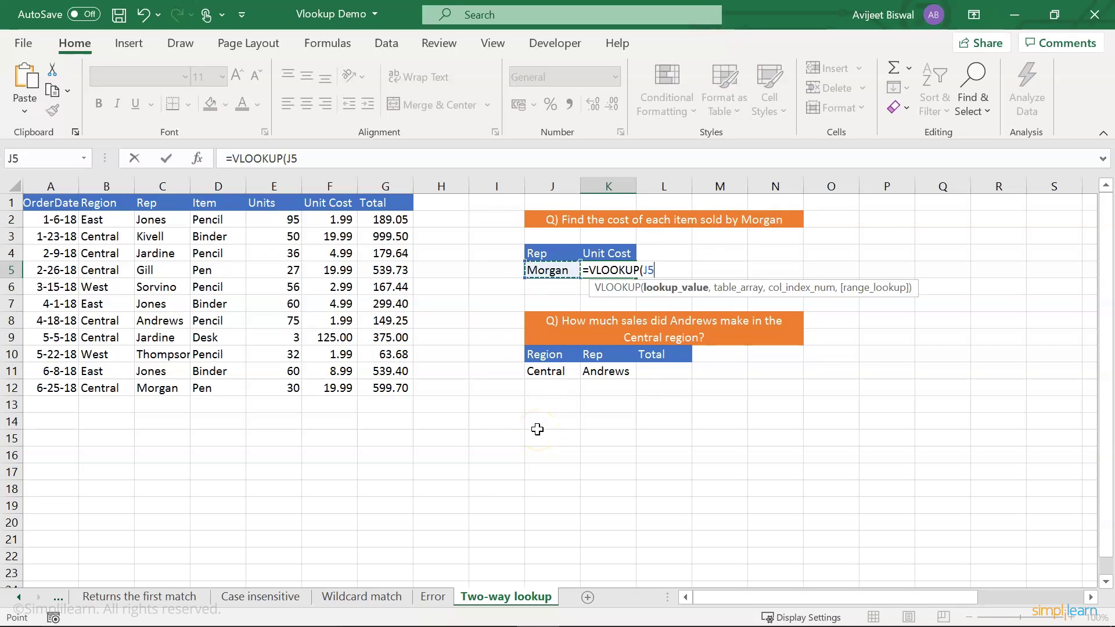
text(,)
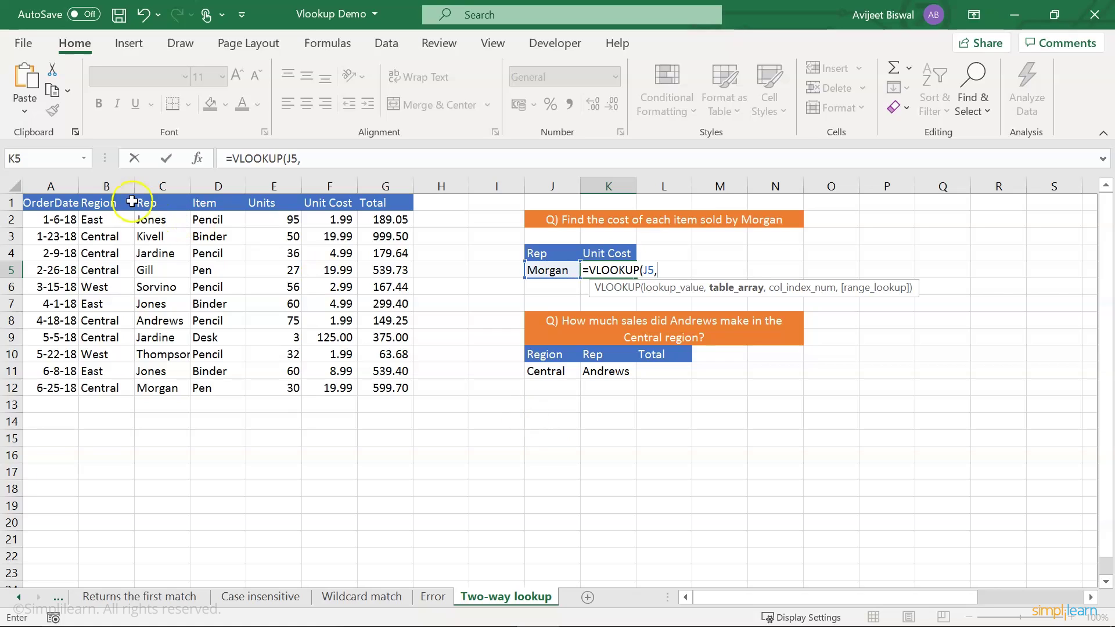
drag(148, 202, 326, 388)
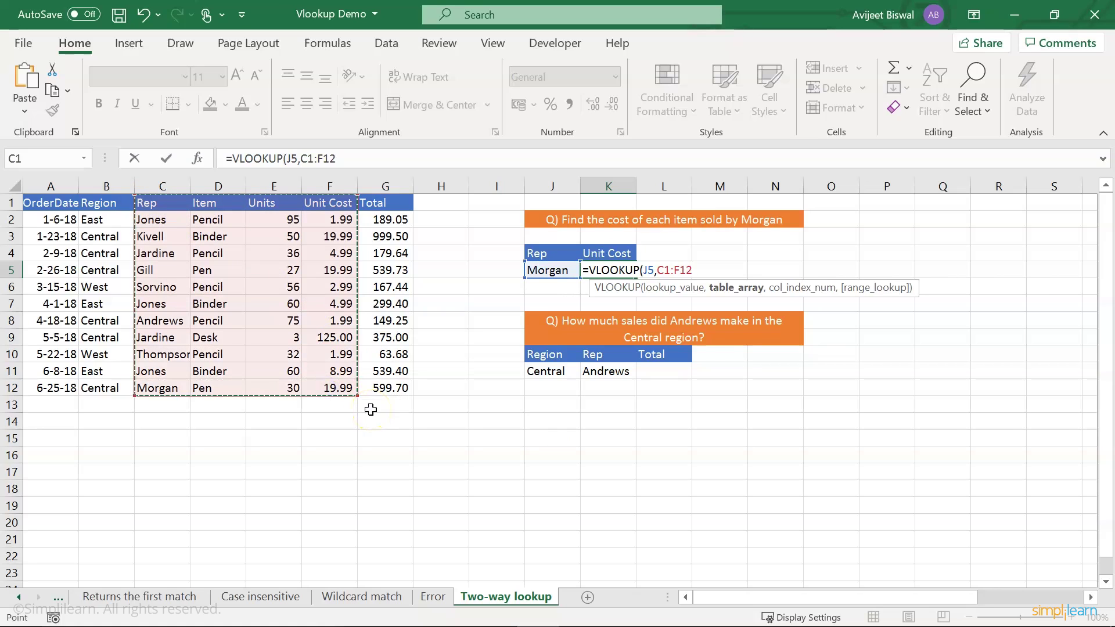
text(,)
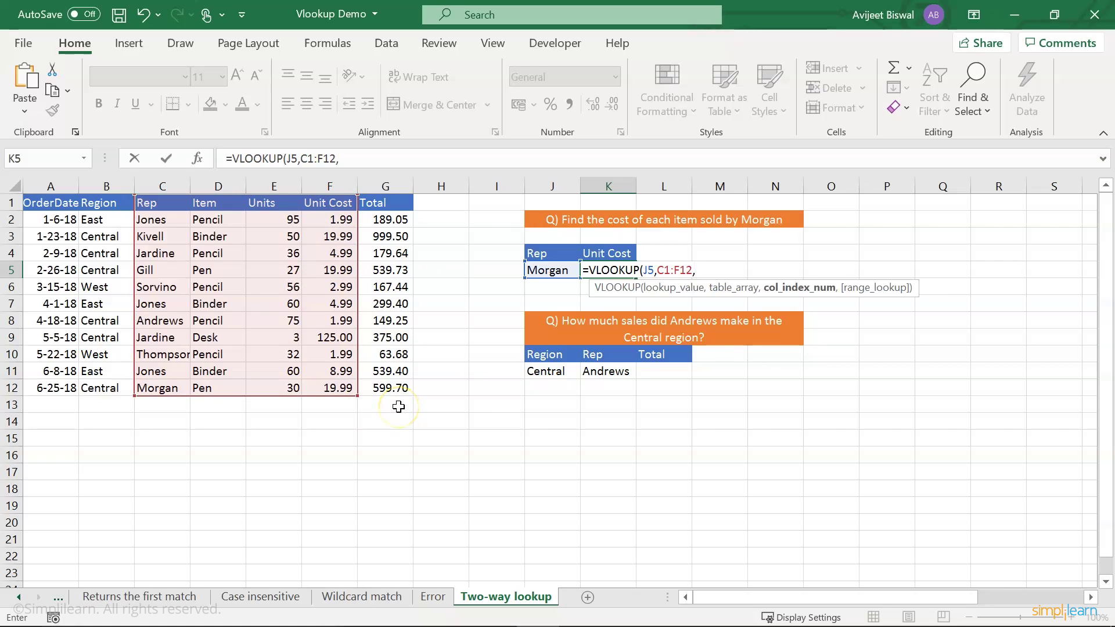
- Nest MATCH(K4,C1:F1,0) as the column index argument of the VLOOKUP formula in K5
text(natc)
key(BackSpace)
key(BackSpace)
key(BackSpace)
key(BackSpace)
text(ma)
key(Tab)
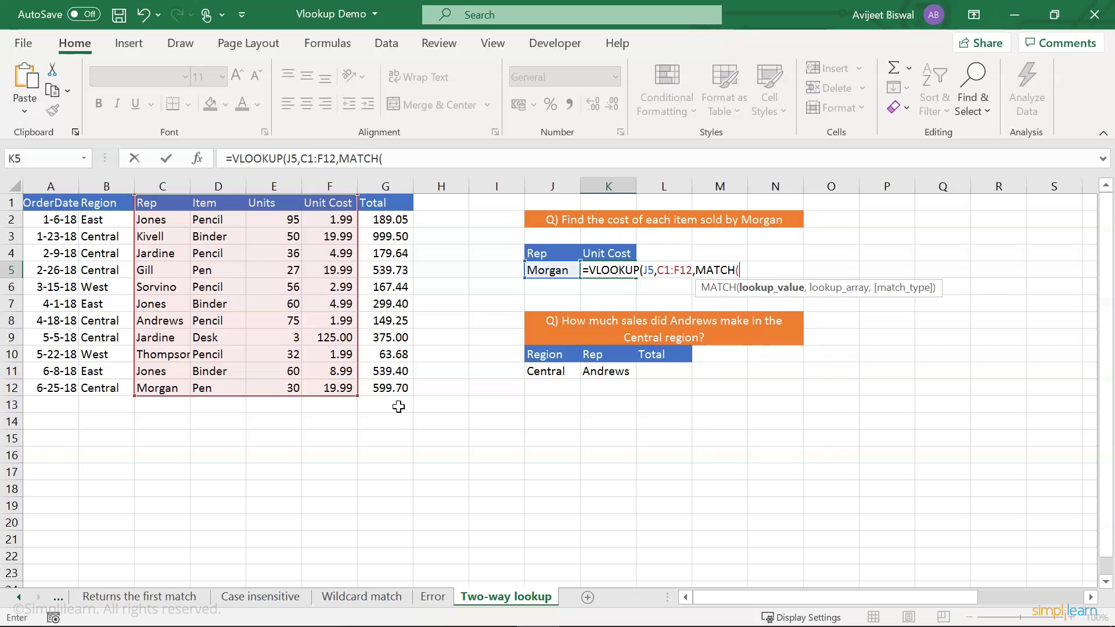
click(615, 252)
text(,)
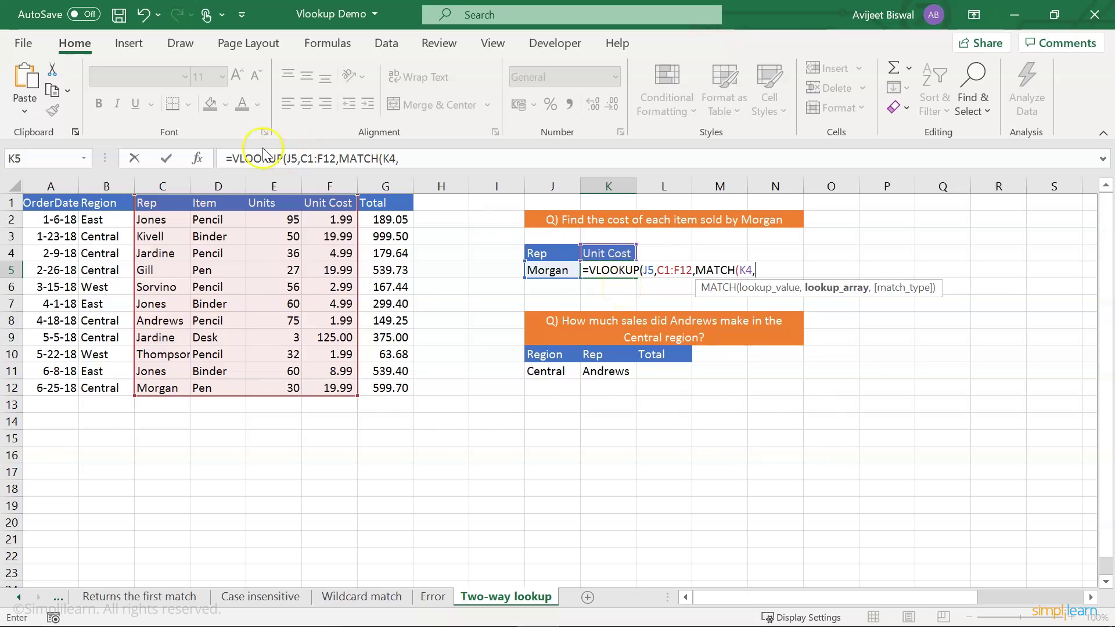
drag(169, 203, 338, 199)
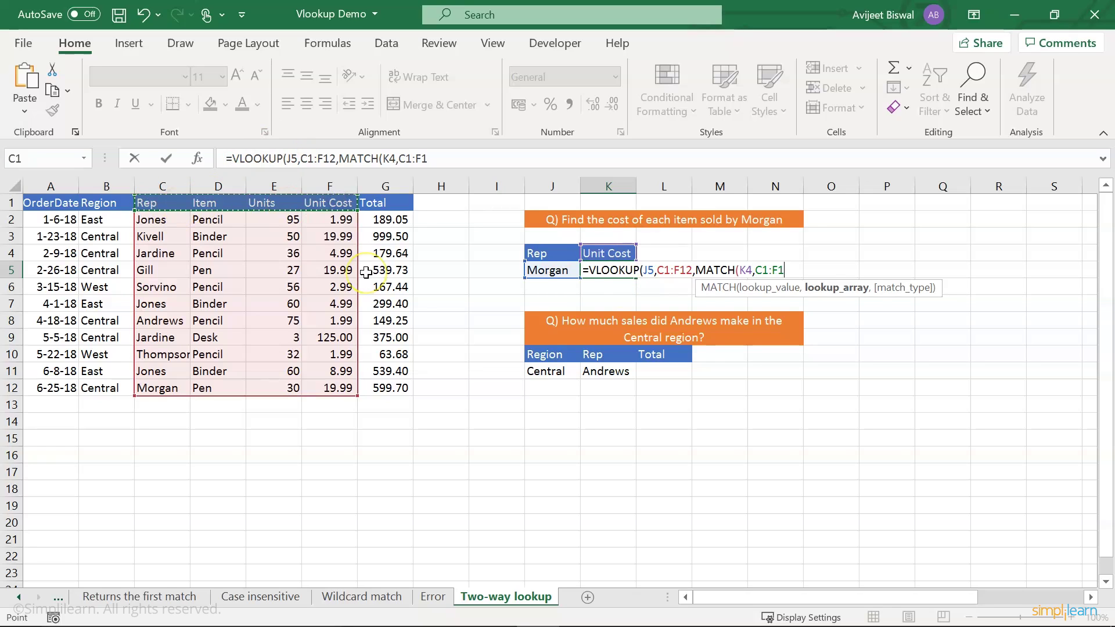
text(,0))
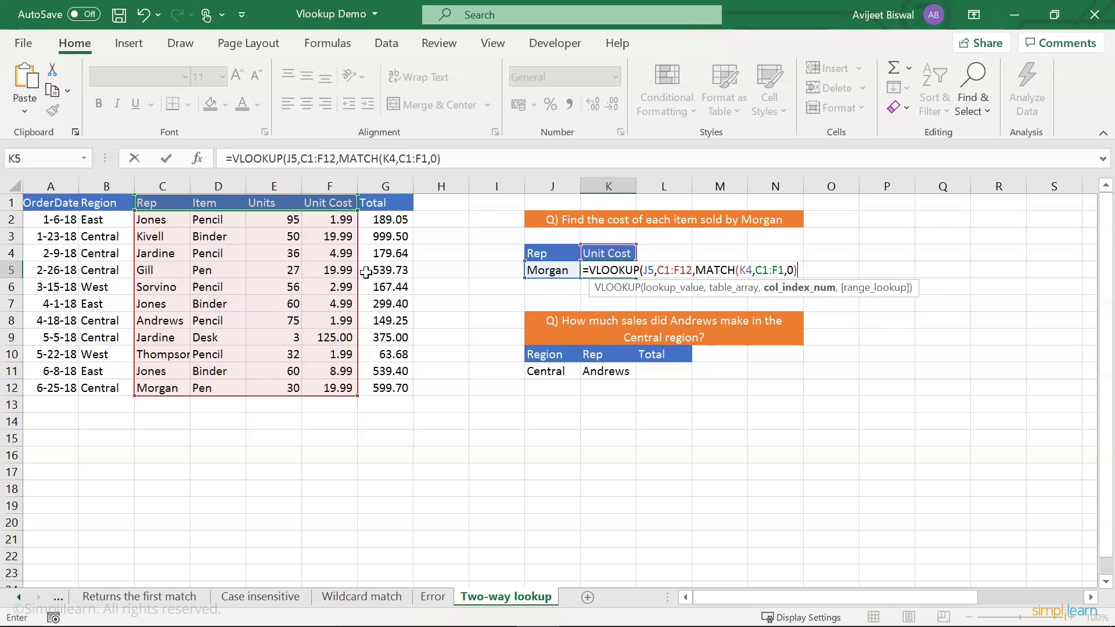
- Complete the K5 VLOOKUP with 0 for exact match, and compare its result with the rep's unit cost in row 12
text(,)
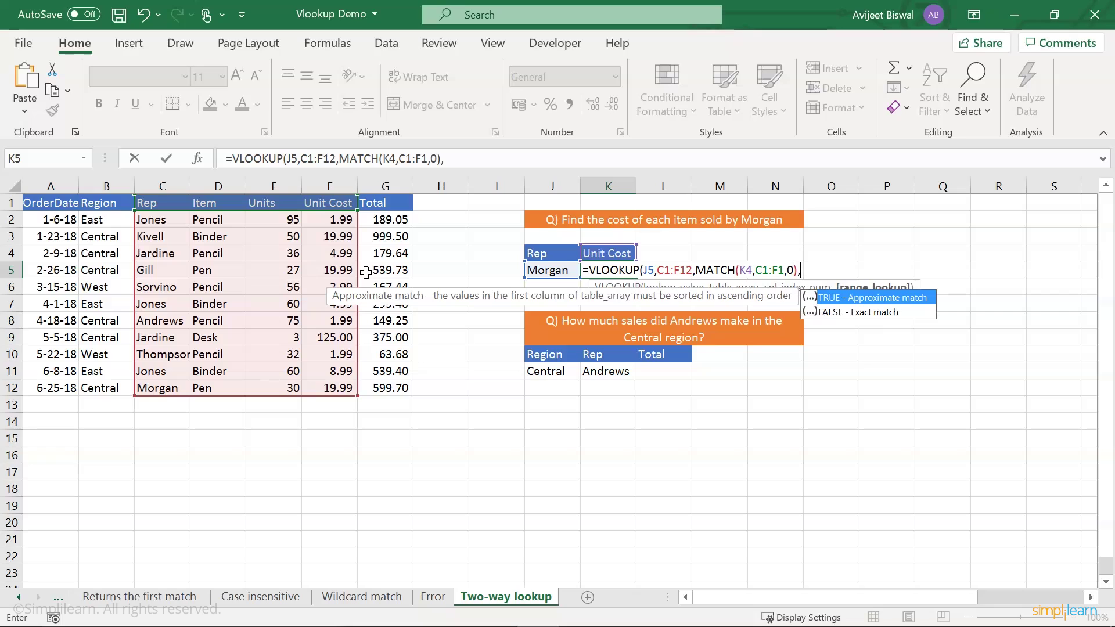
text(0))
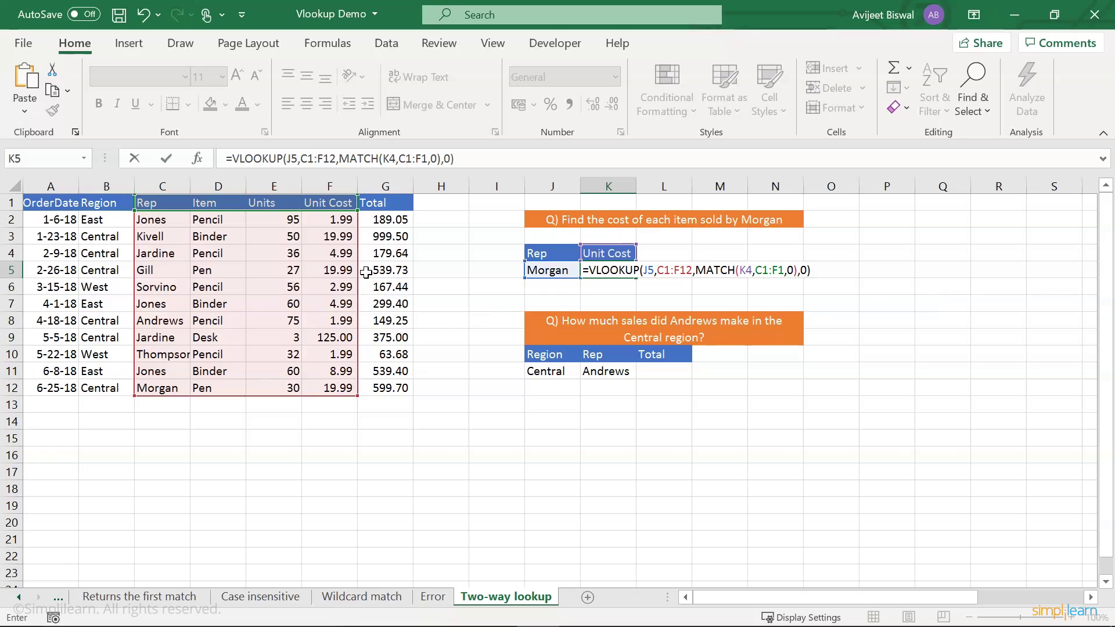
key(Return)
click(615, 268)
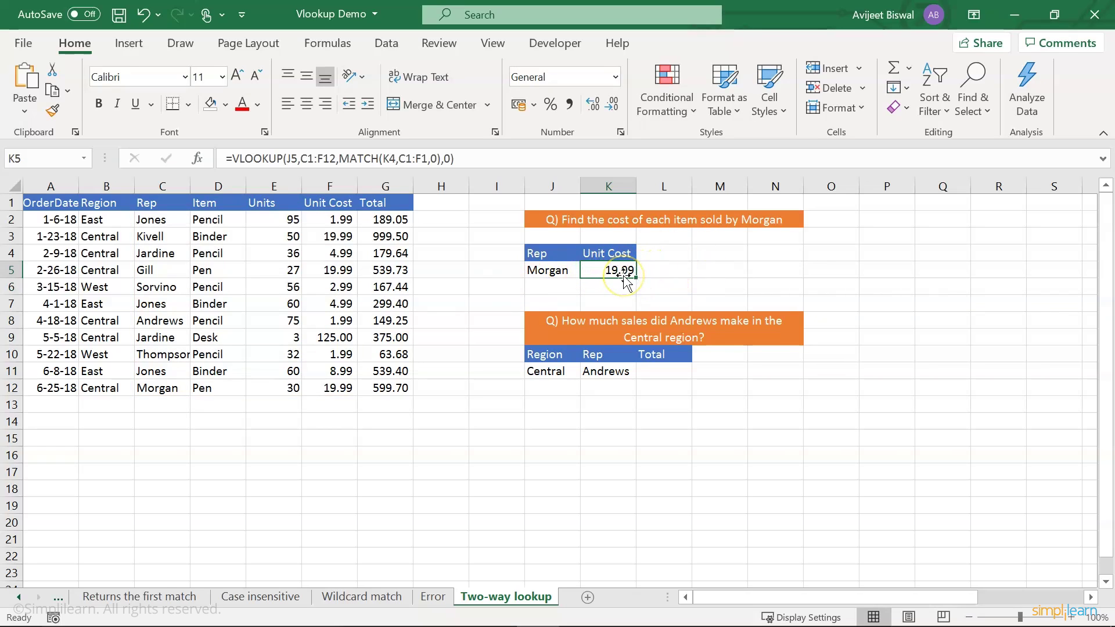
click(157, 390)
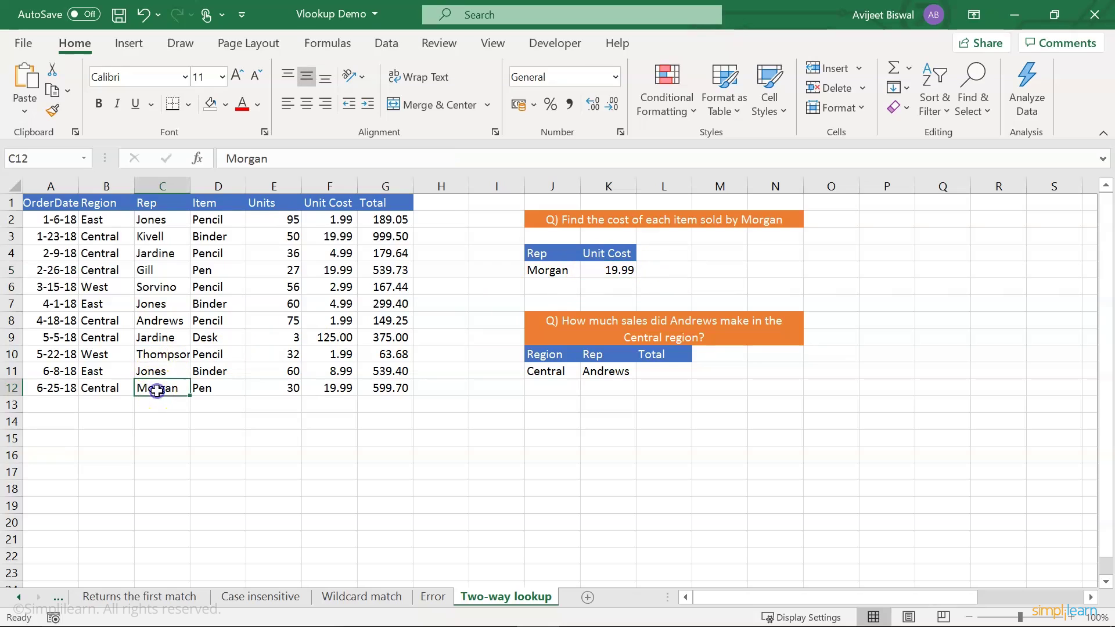
click(347, 398)
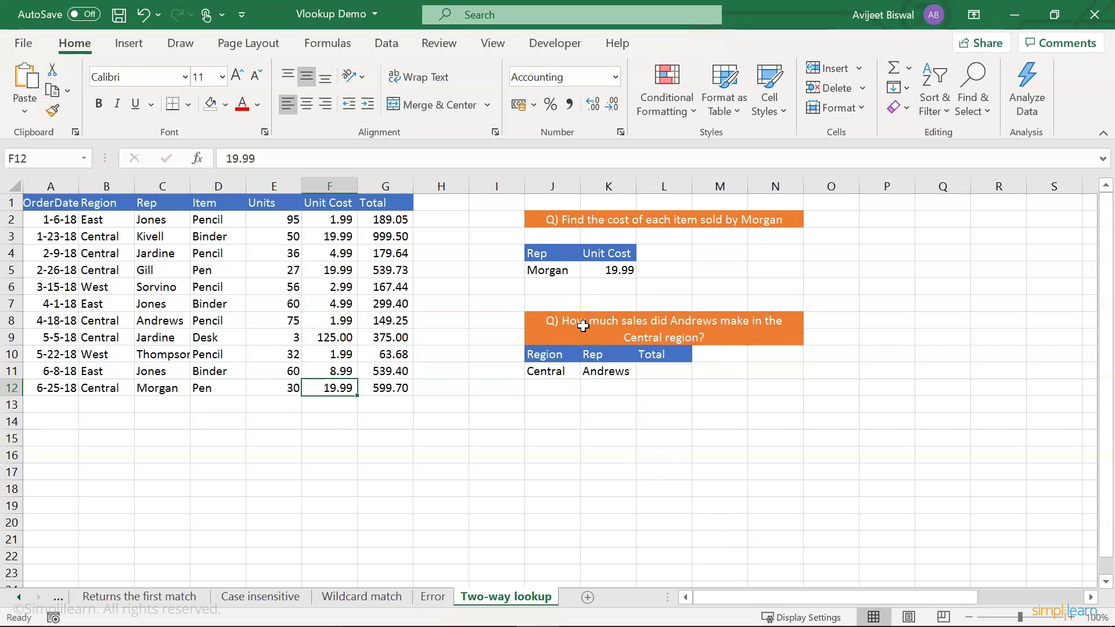
- Examine the Region and Rep criteria and the empty Total cell L11 of the second question
click(538, 377)
click(611, 375)
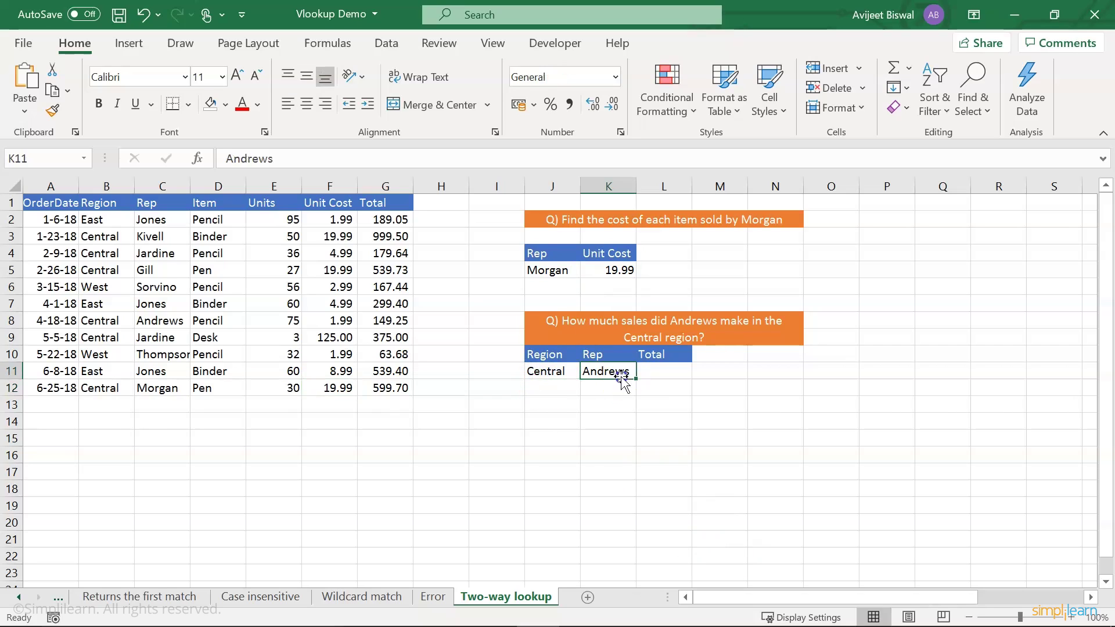
click(659, 371)
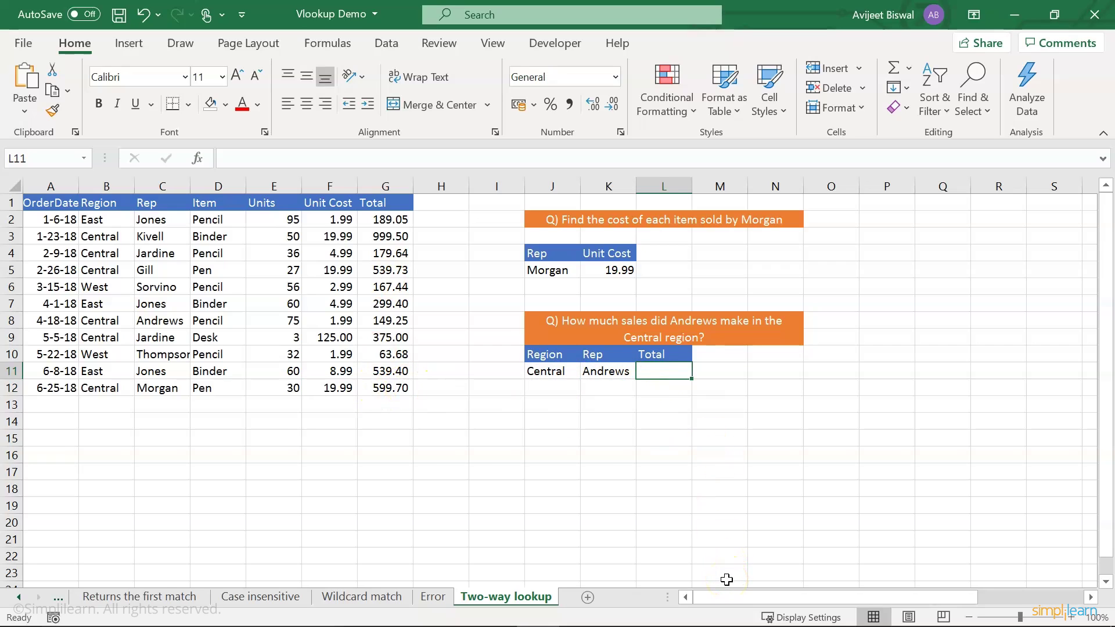
- Copy the sales table A1:G12 and paste it at Q6 beside the questions
drag(40, 203, 407, 379)
key(ctrl+c)
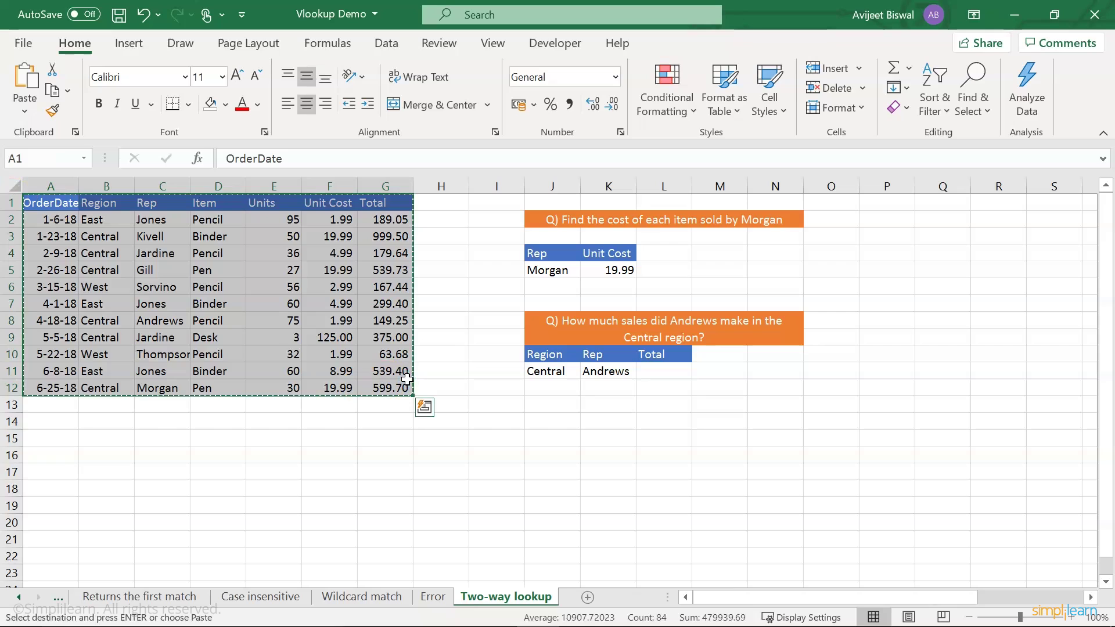
drag(752, 601, 964, 583)
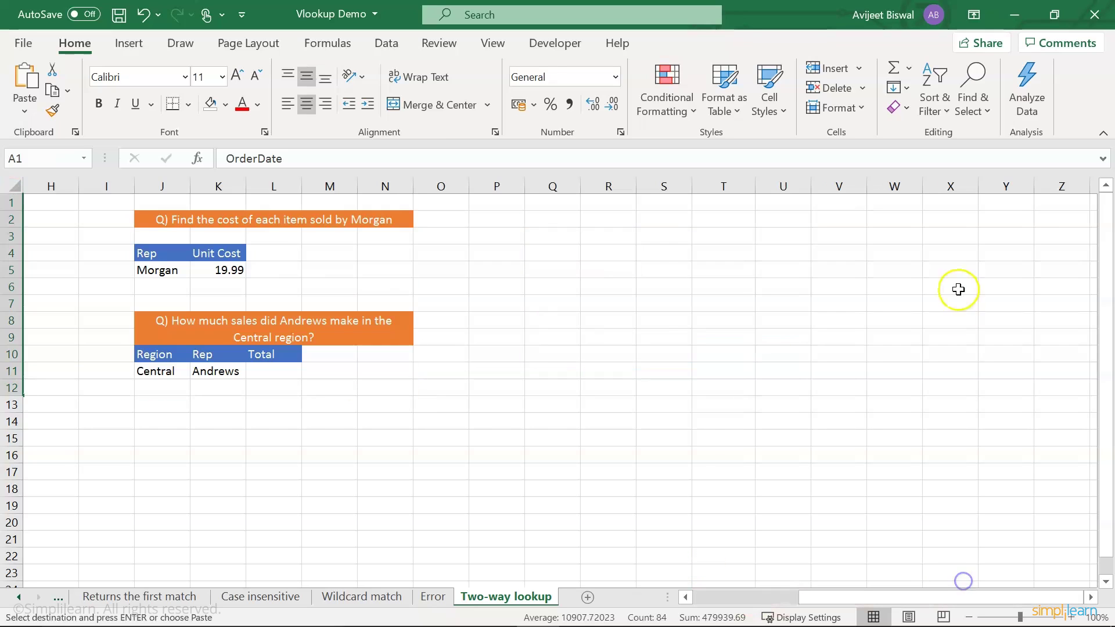
click(552, 292)
scroll(553, 294, right, 1)
click(491, 293)
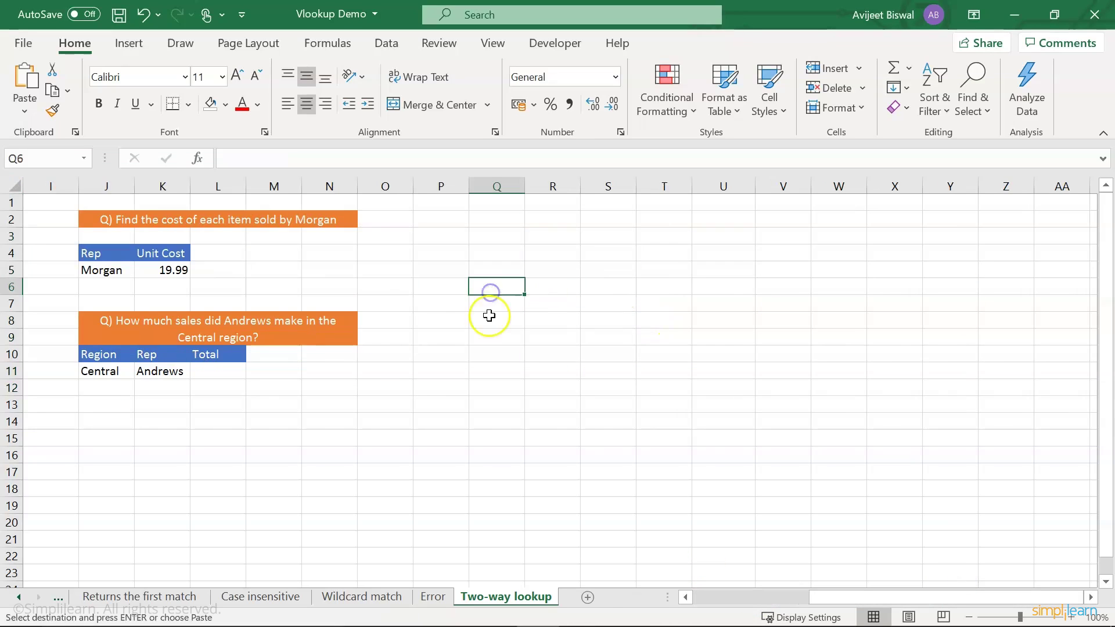
key(ctrl+v)
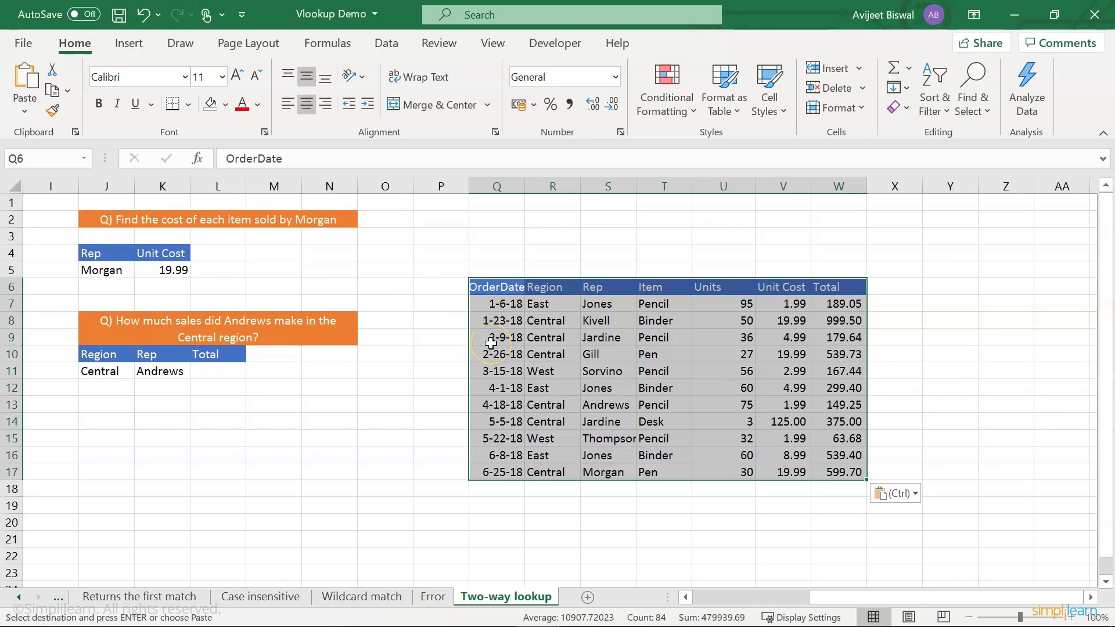
click(453, 342)
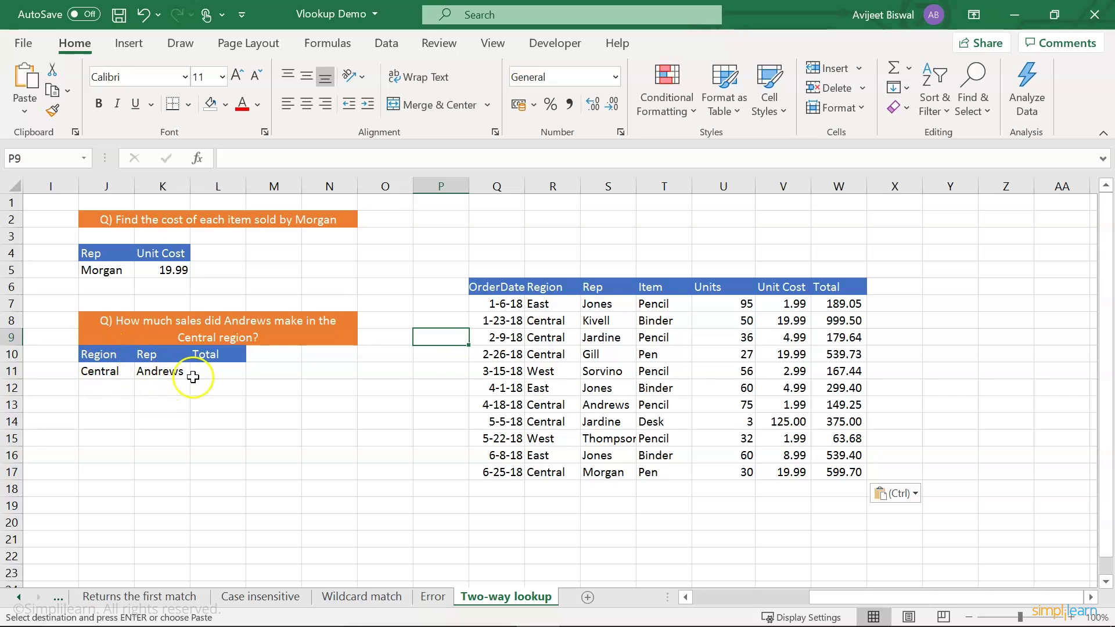
- Insert a blank column between Rep and Item in the copied table
click(663, 187)
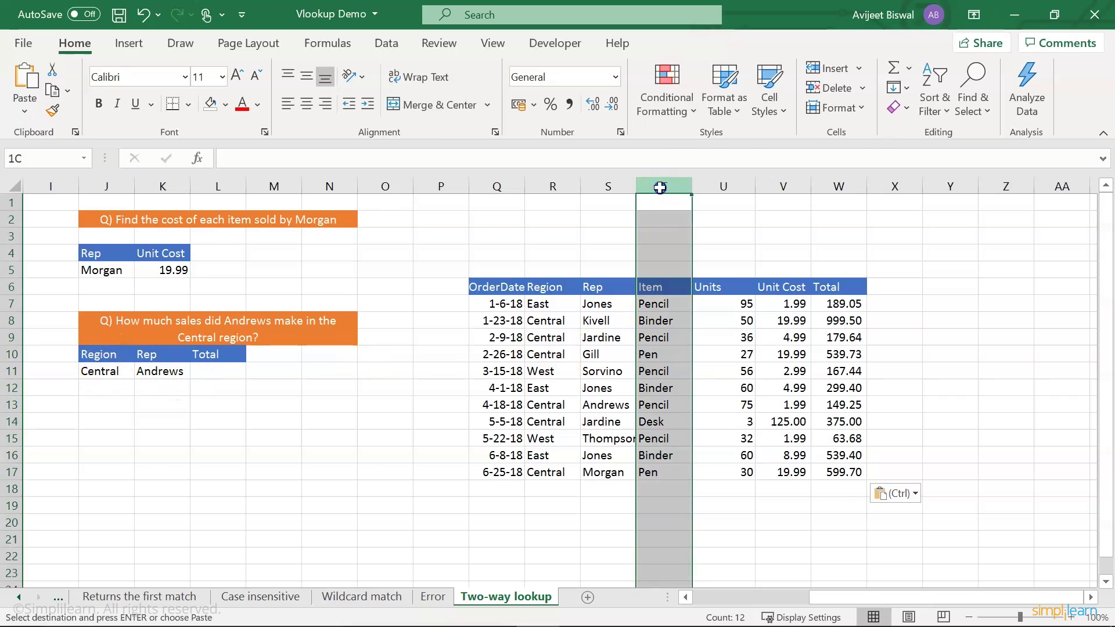
right_click(663, 187)
click(706, 335)
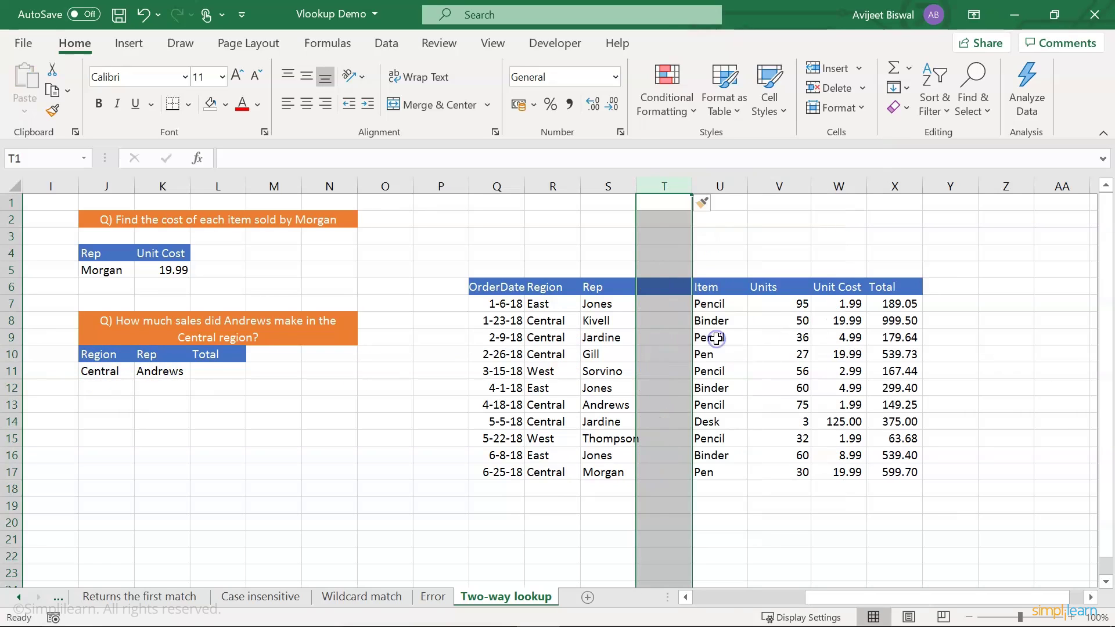
- Enter the header RegionRep in T6 and autofit the width of column T
click(669, 302)
click(667, 286)
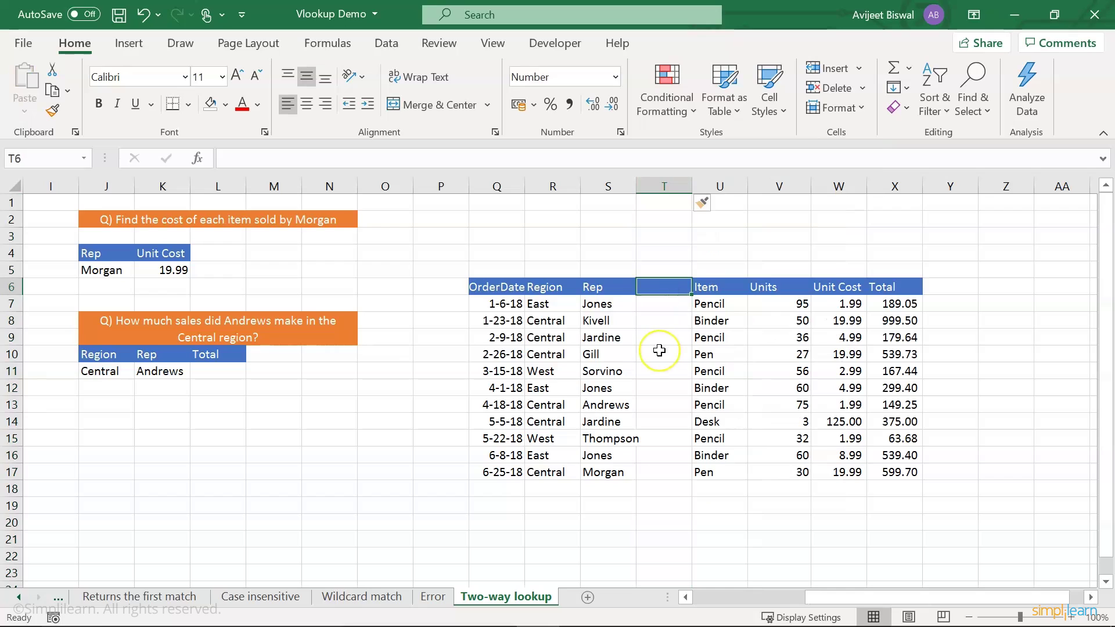
text(RegiponRe)
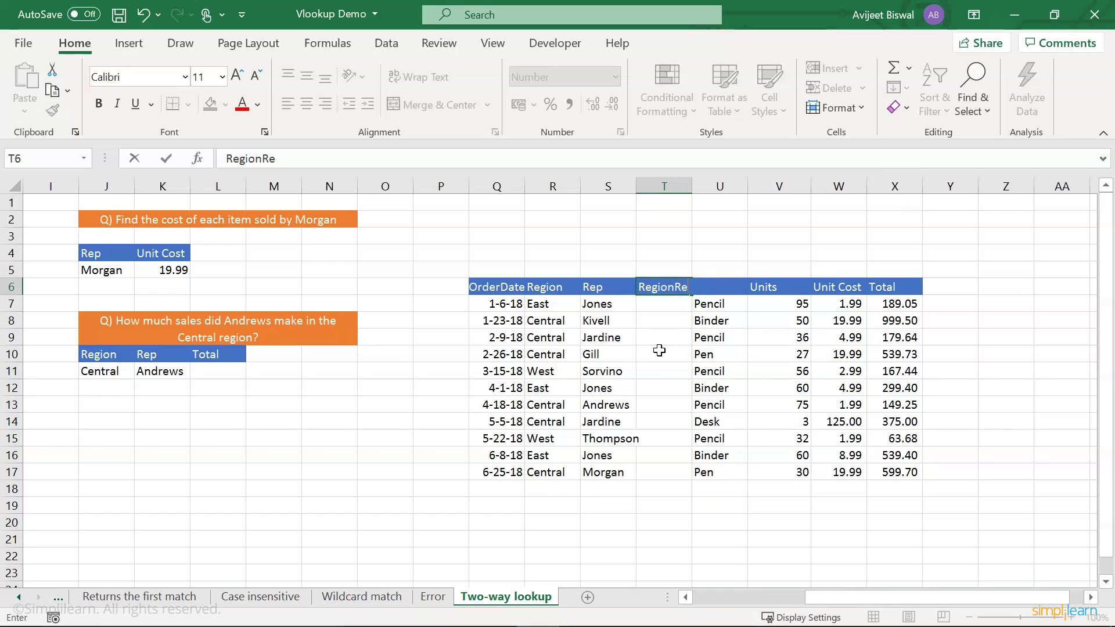
text(rpp)
key(Return)
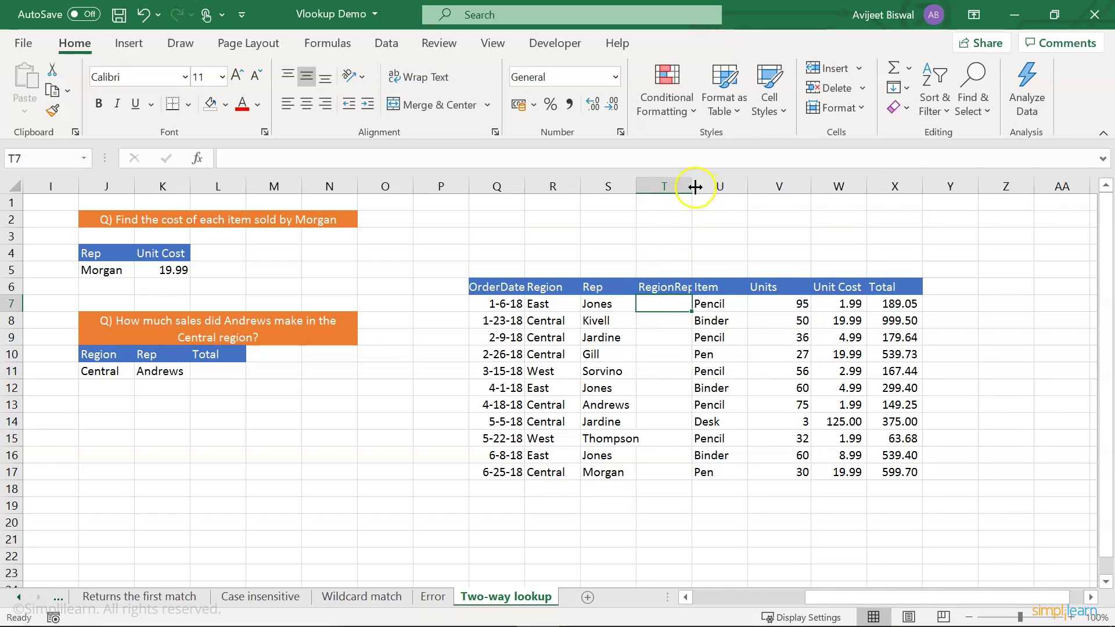
double_click(696, 186)
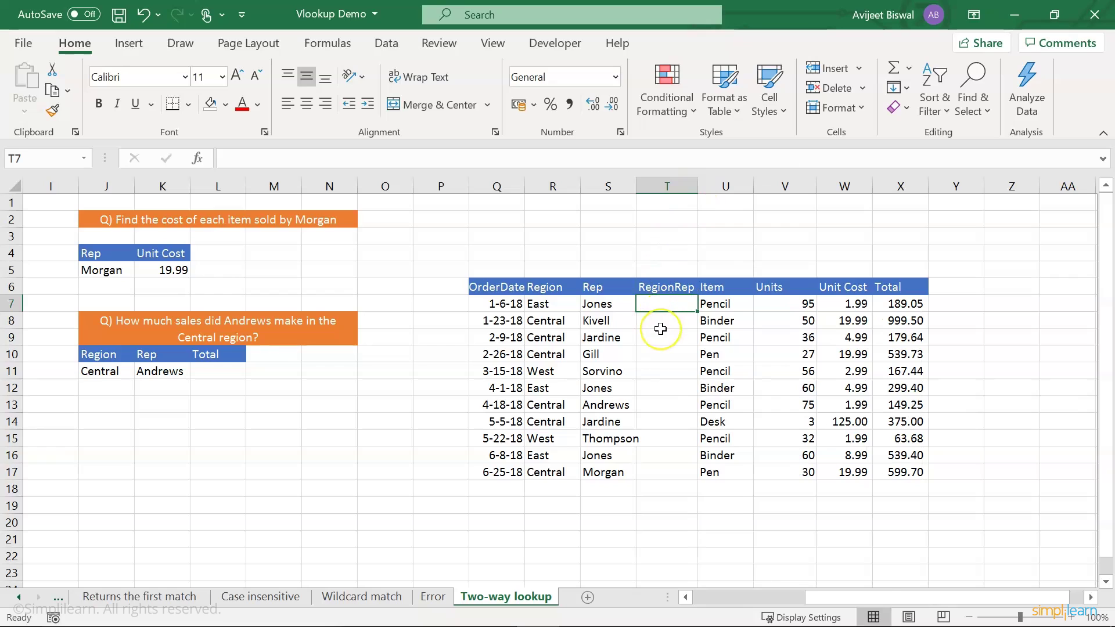
- Enter the formula =R7&S7 in T7 to join the region and rep
text(=)
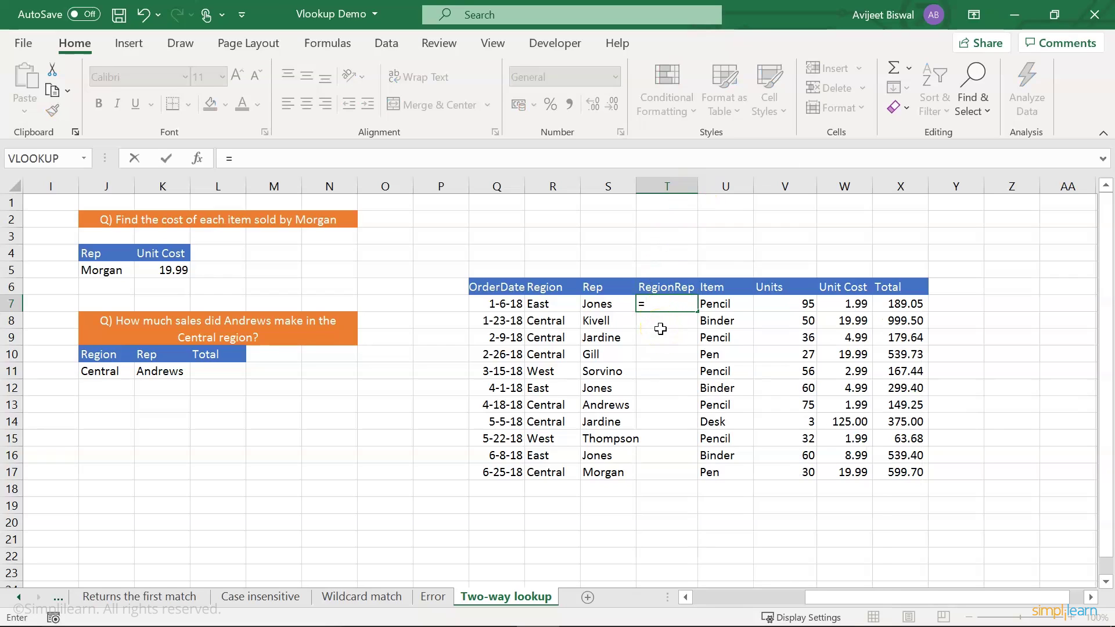
click(566, 303)
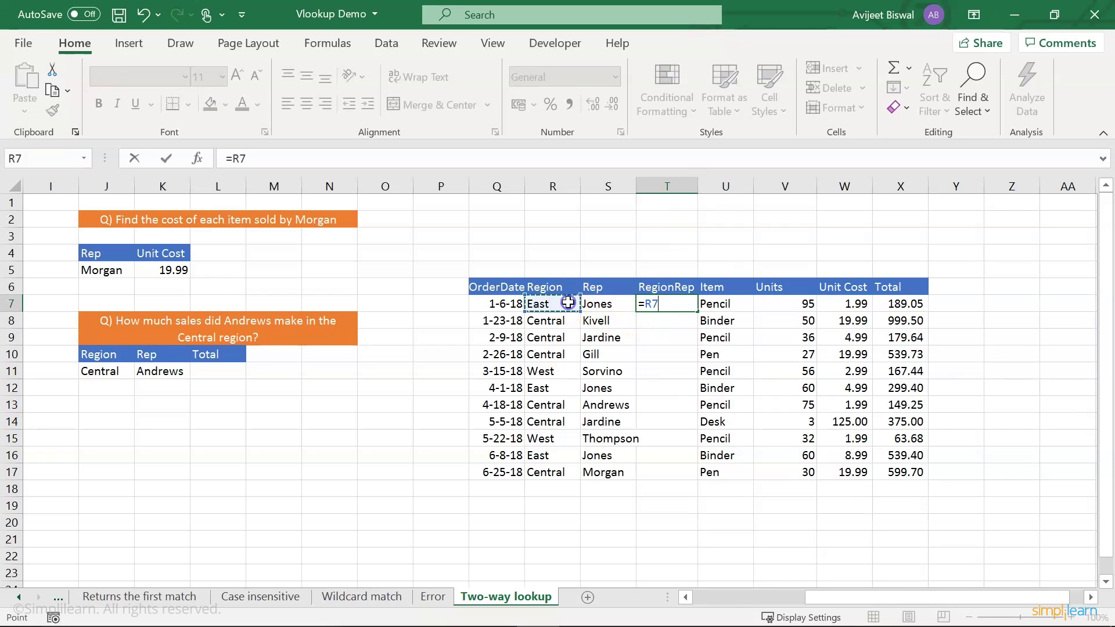
text(&)
click(592, 307)
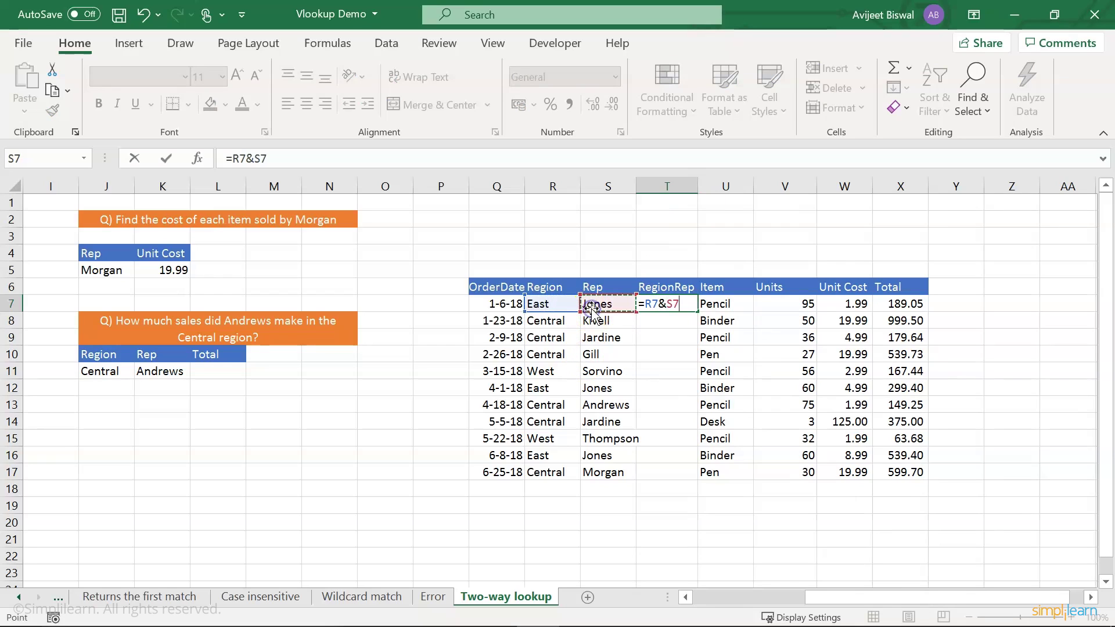
key(Return)
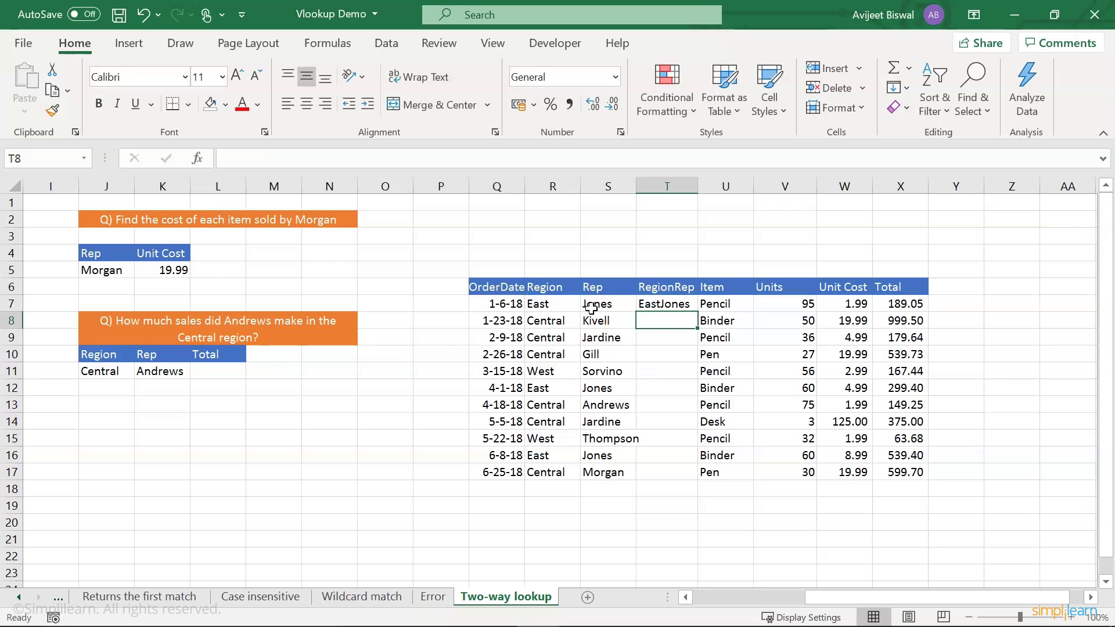
- Fill the T7 formula down to T17 and review the RegionRep column
click(671, 302)
drag(697, 313, 699, 476)
click(624, 501)
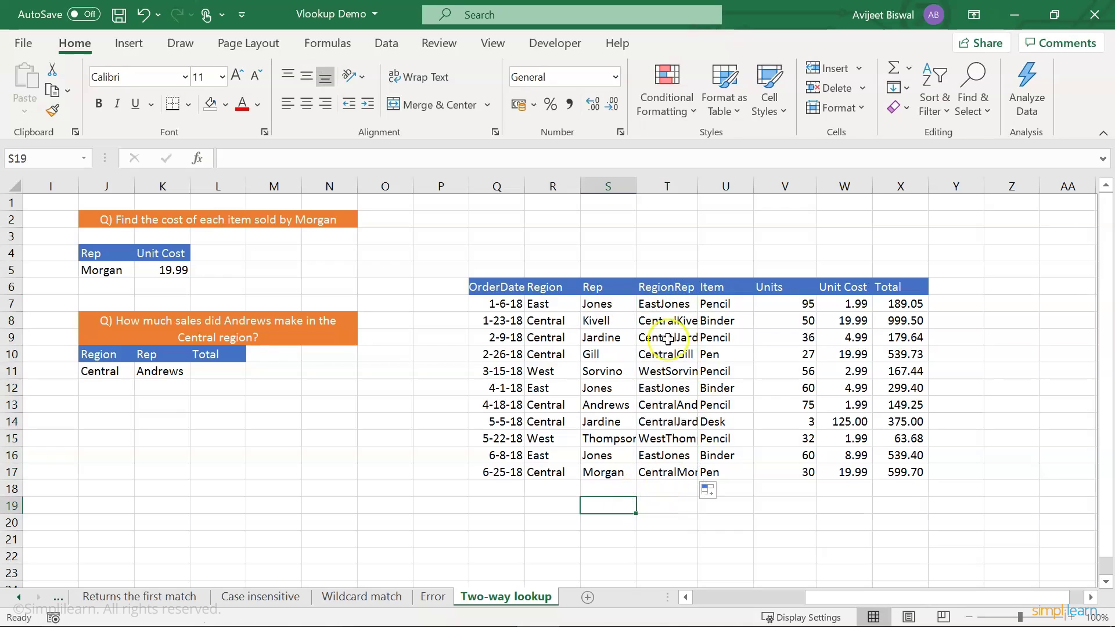
drag(668, 287, 677, 468)
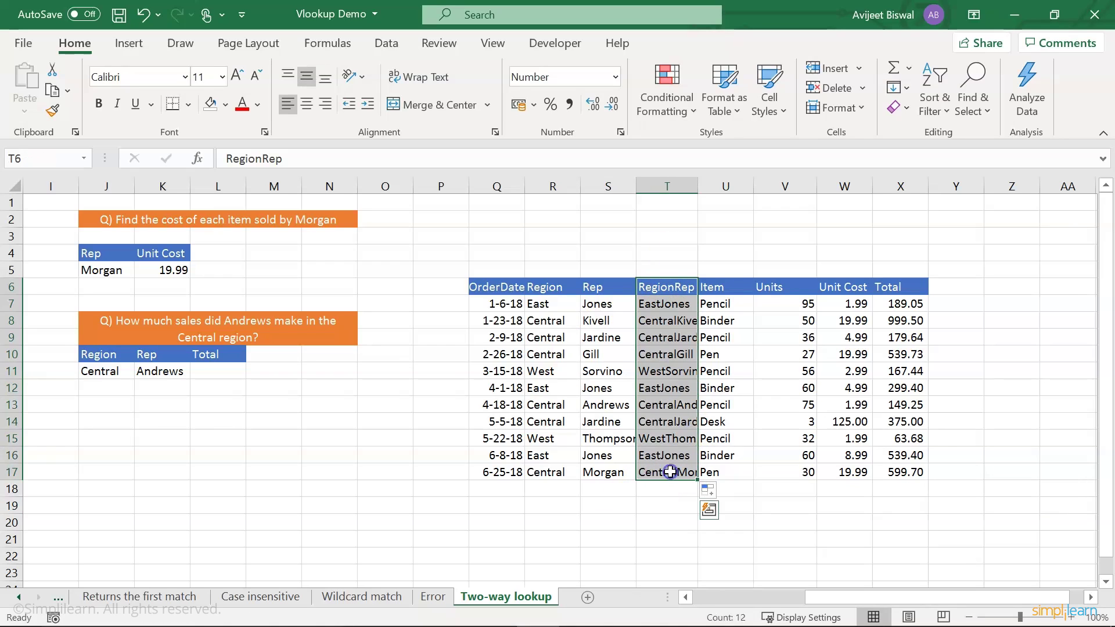
click(663, 503)
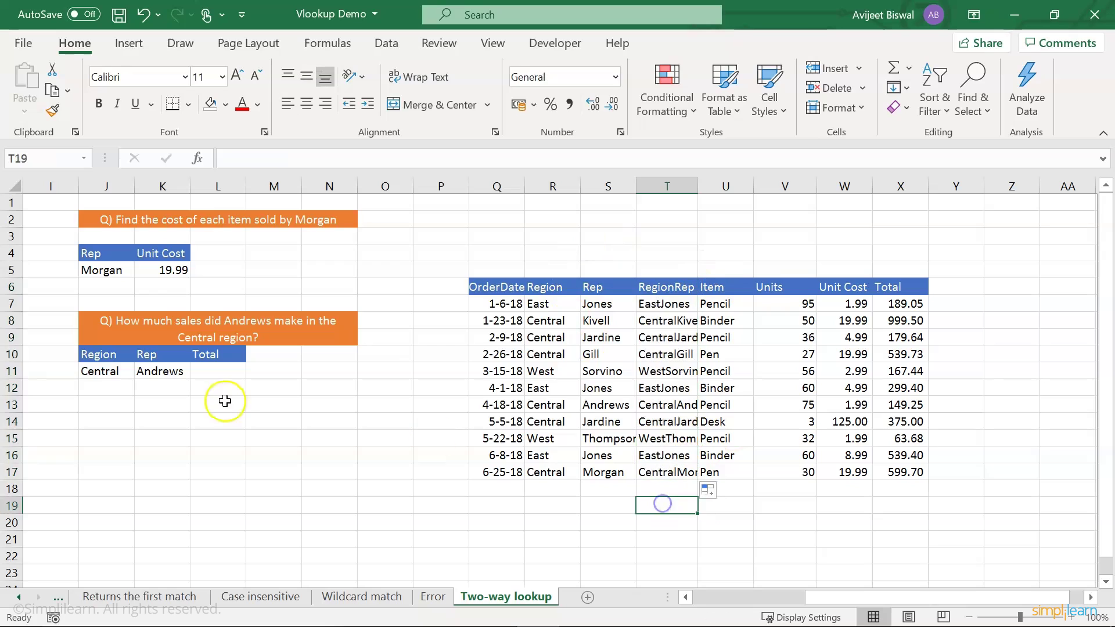
- Start a VLOOKUP formula in L11 with J11&K11 as the lookup value, joining the region and rep
click(220, 371)
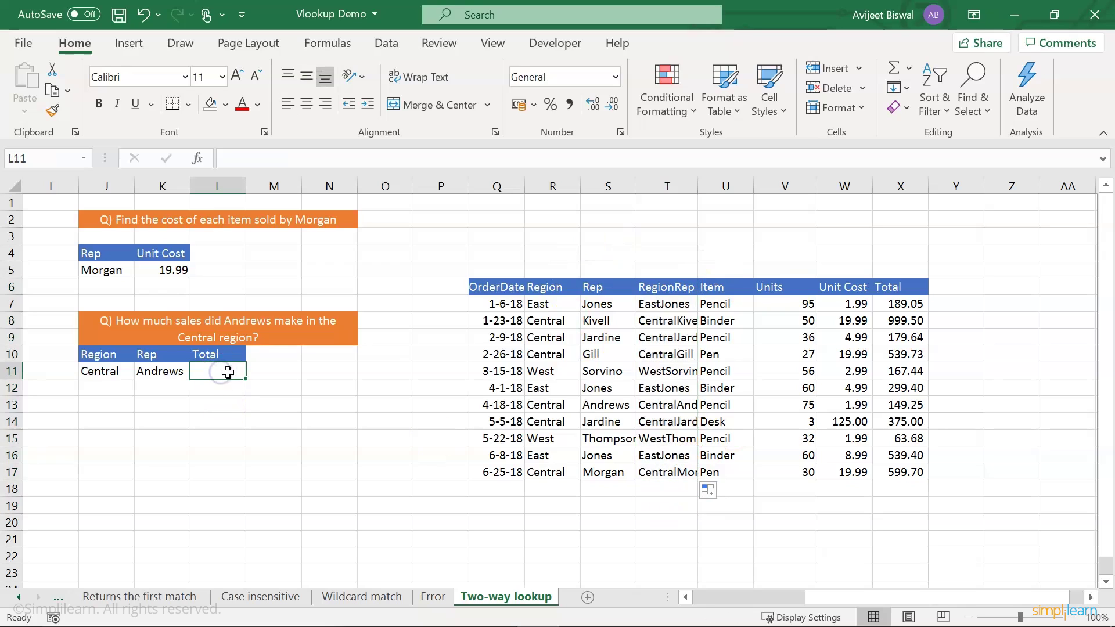
text(=)
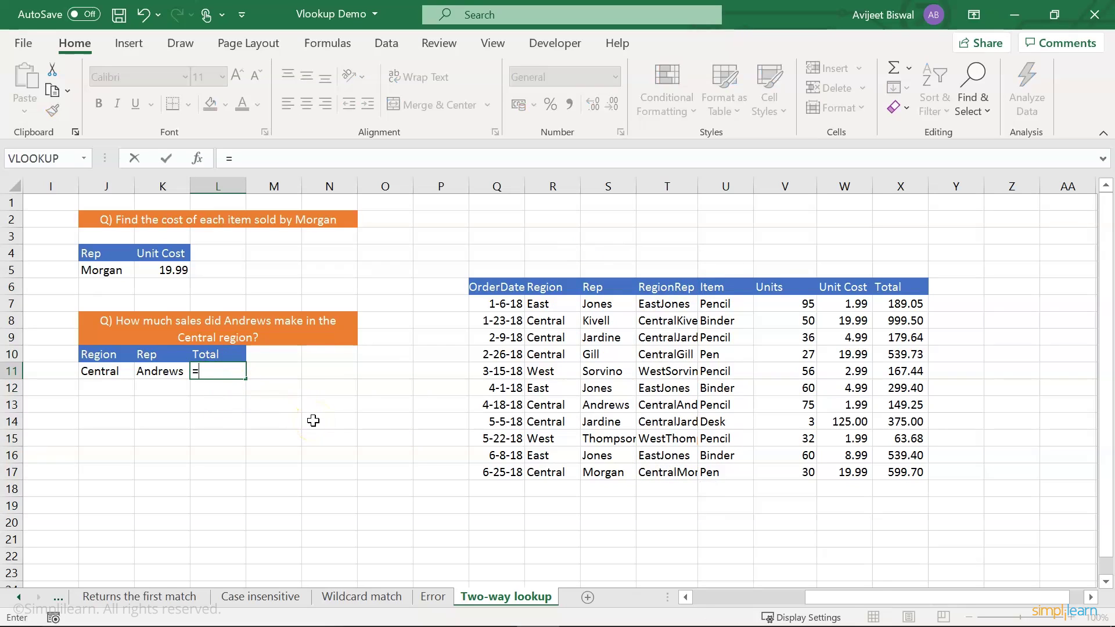
text(vl)
key(Tab)
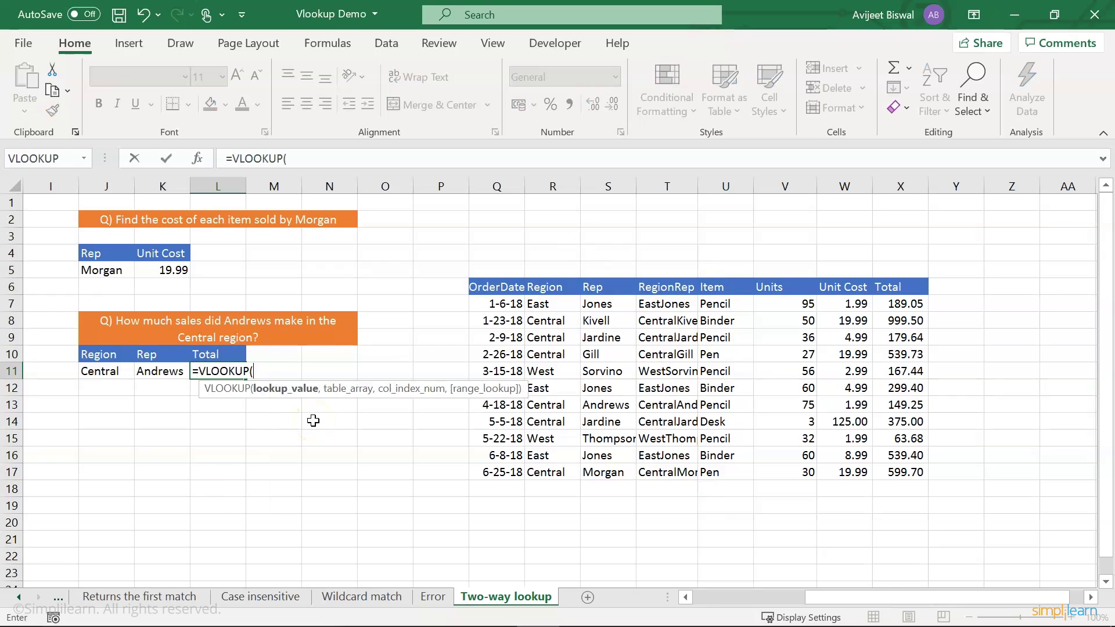
click(116, 370)
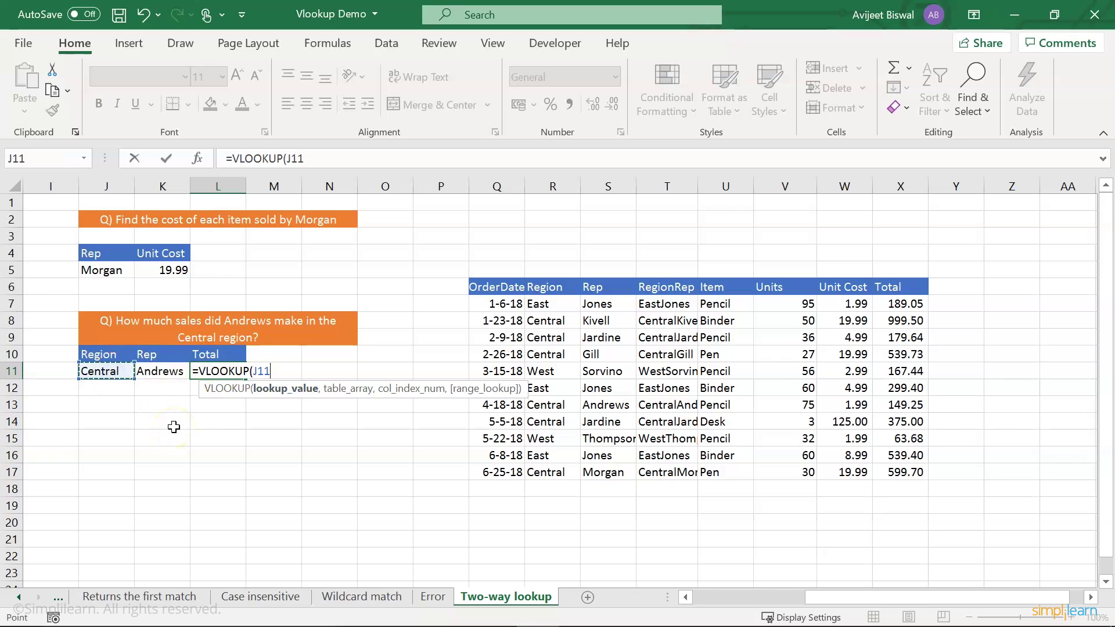
text(&)
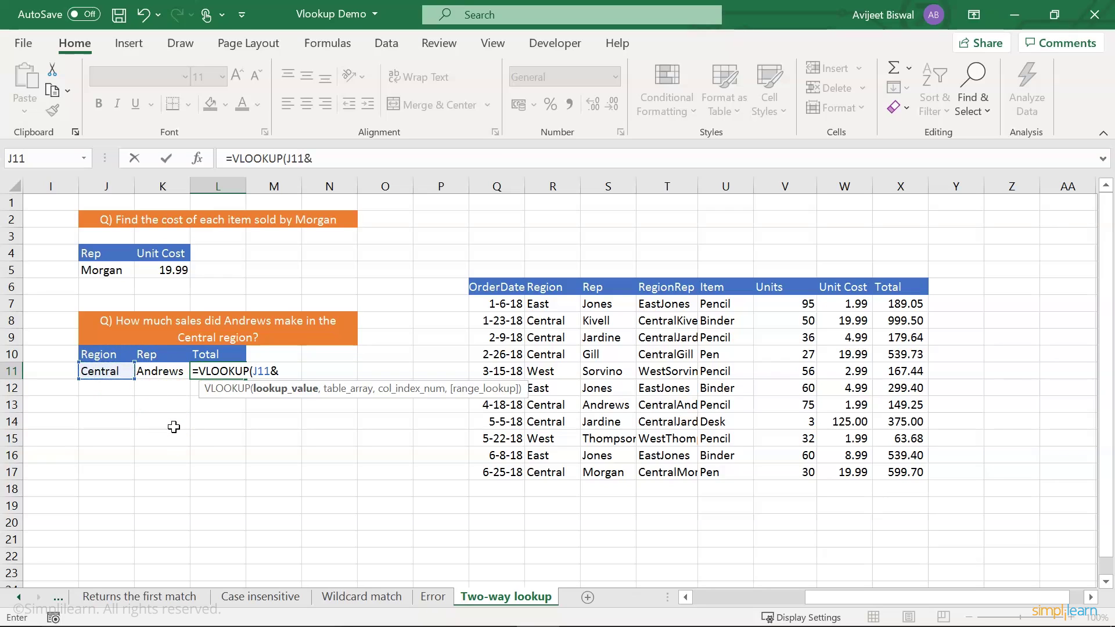
click(166, 371)
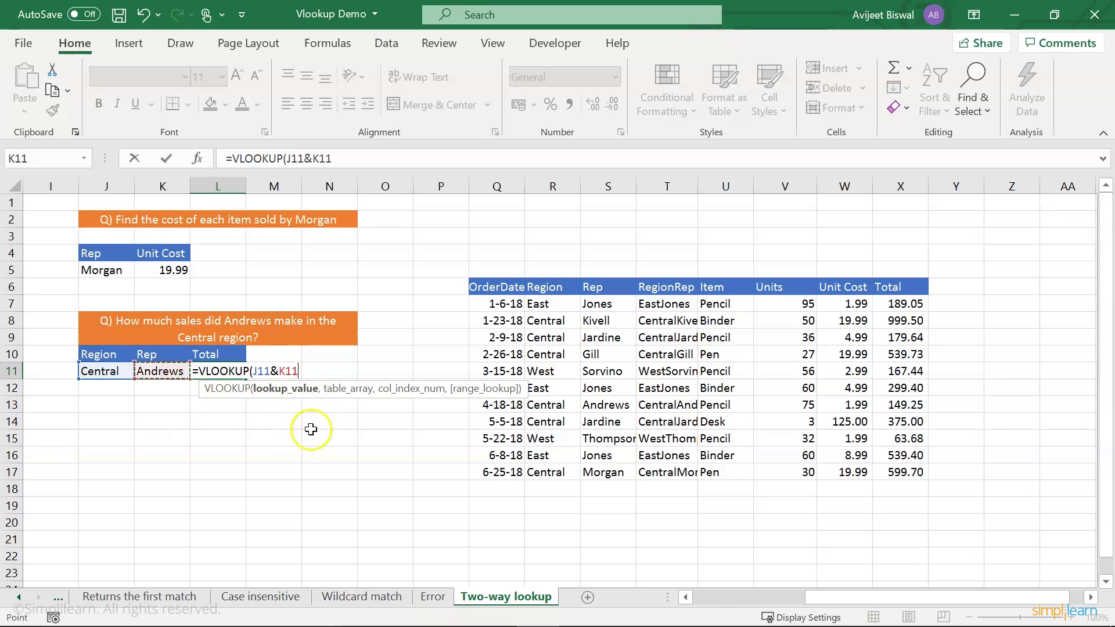
text(,)
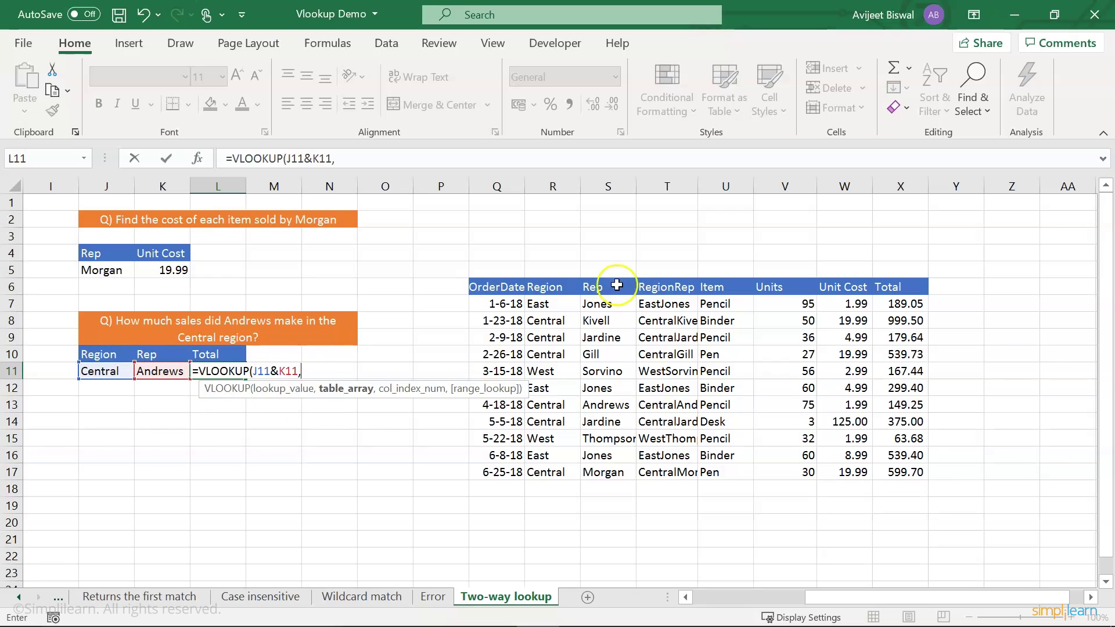
- Complete the L11 VLOOKUP with table array T6:X17, column index 5 and 0 for an exact match
drag(655, 287, 899, 469)
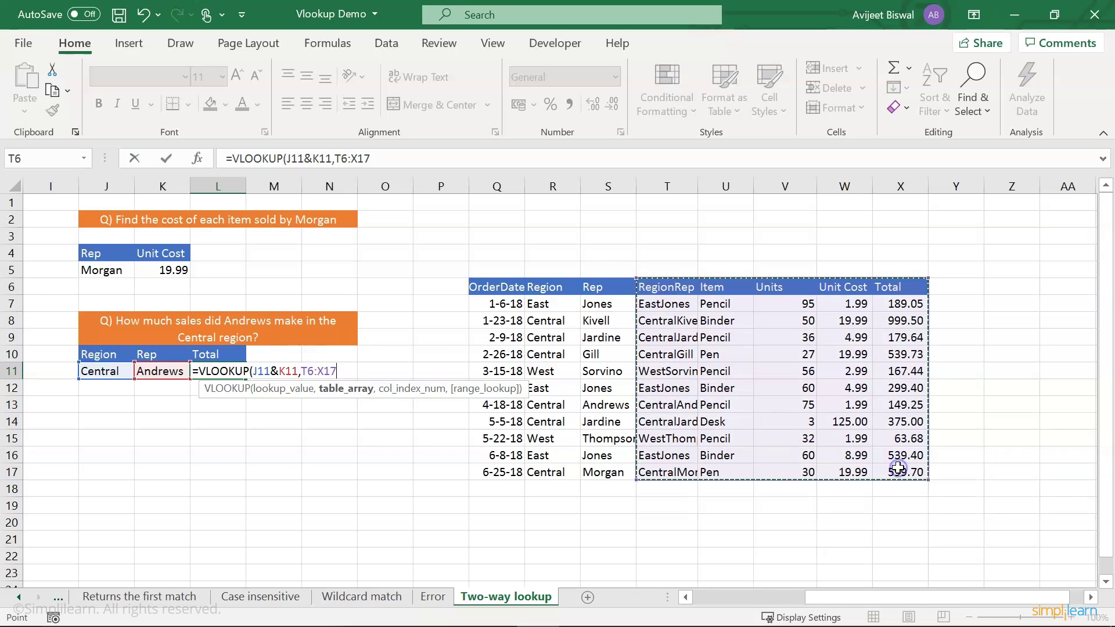
text(,)
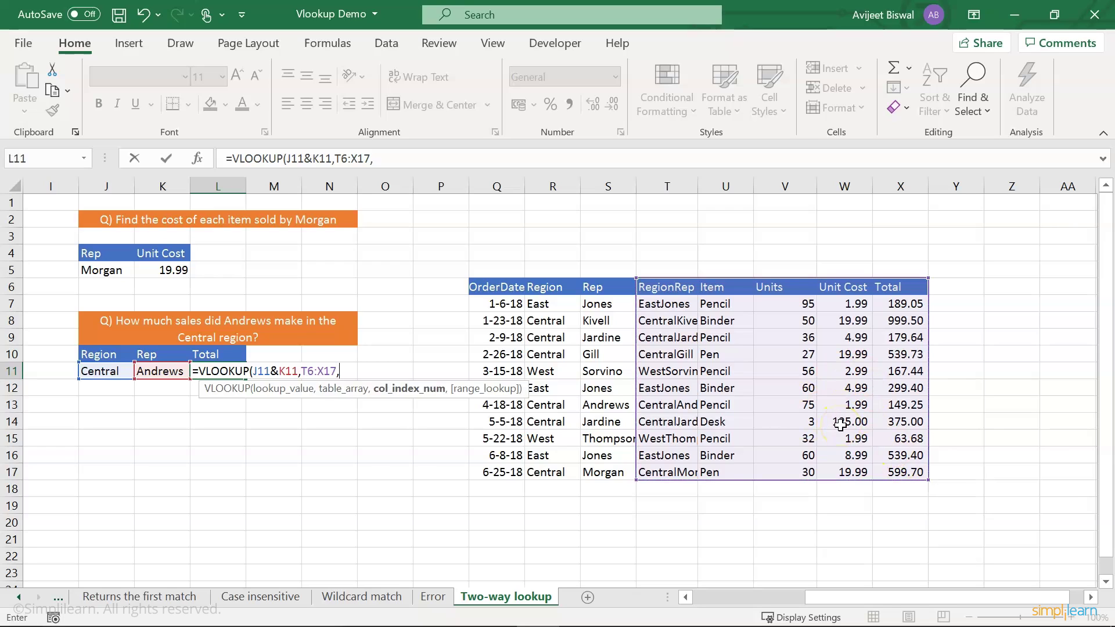
text(5,)
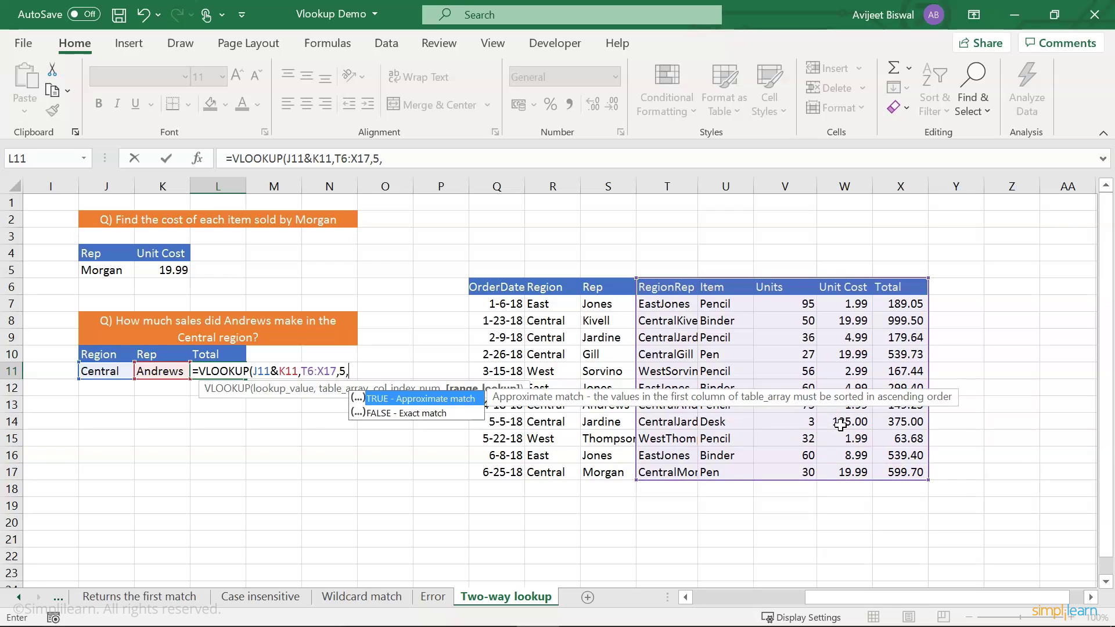
text(0))
key(Return)
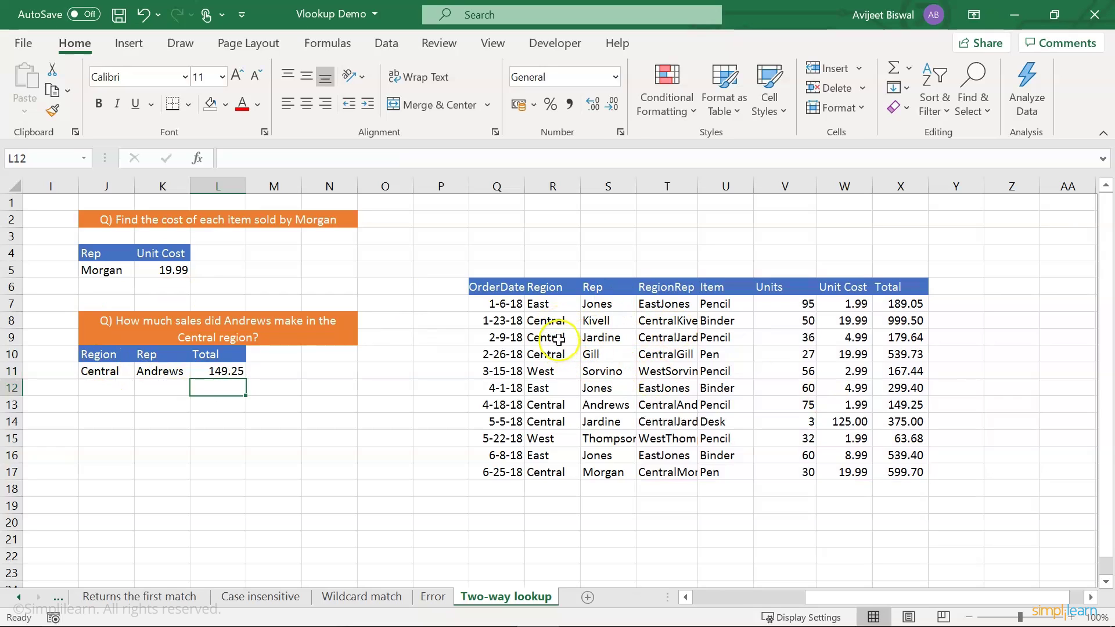
- Check the L11 result against the region, rep and total in row 13 of the copied table
click(546, 406)
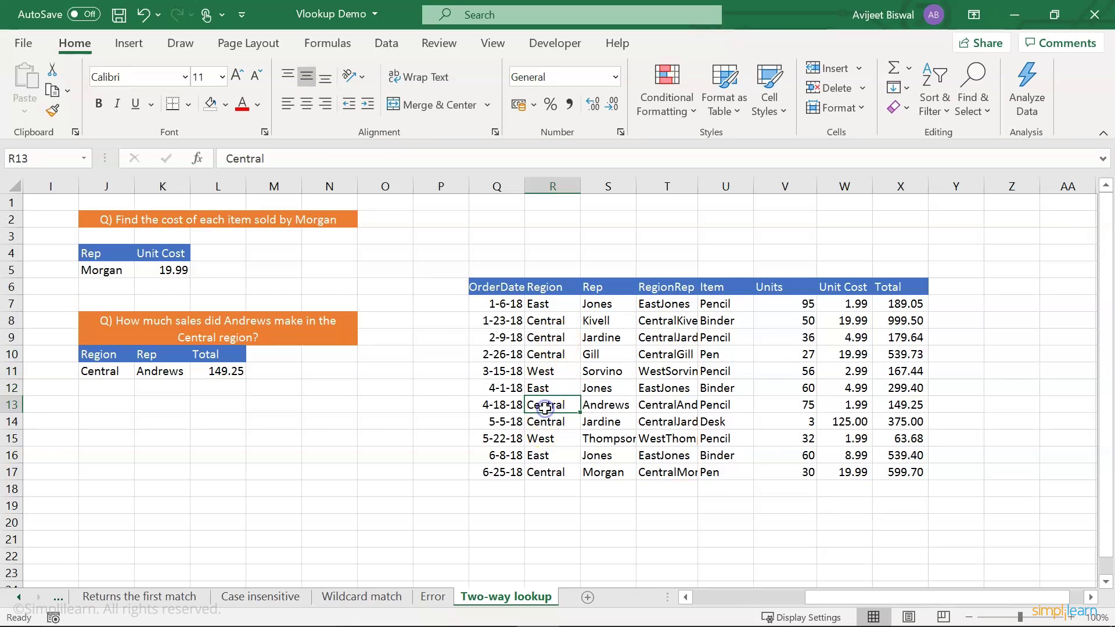
click(594, 411)
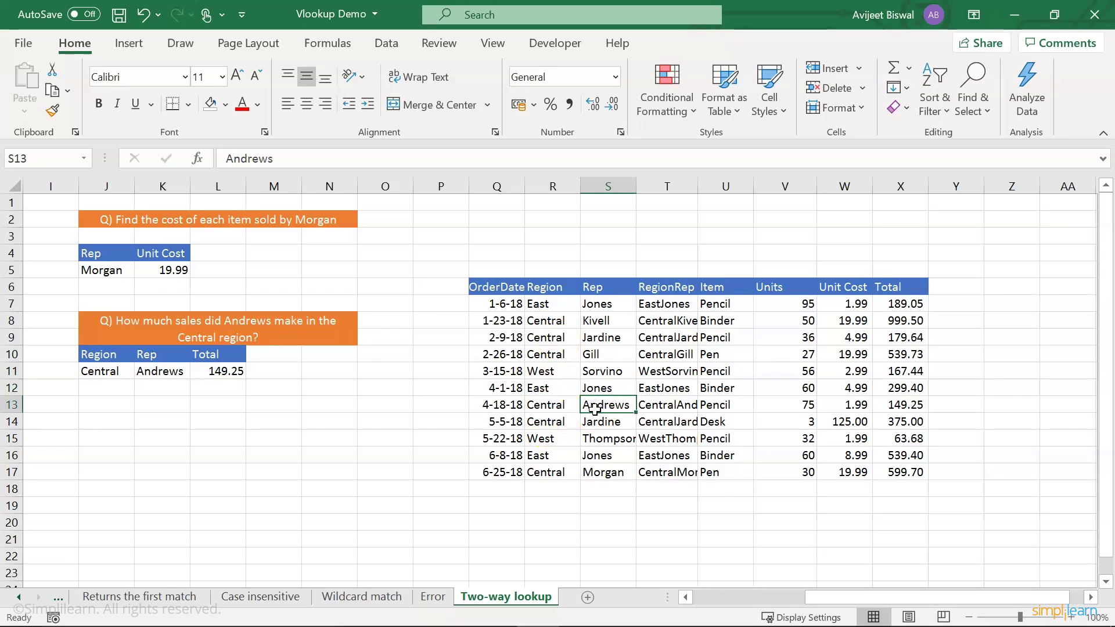
click(914, 408)
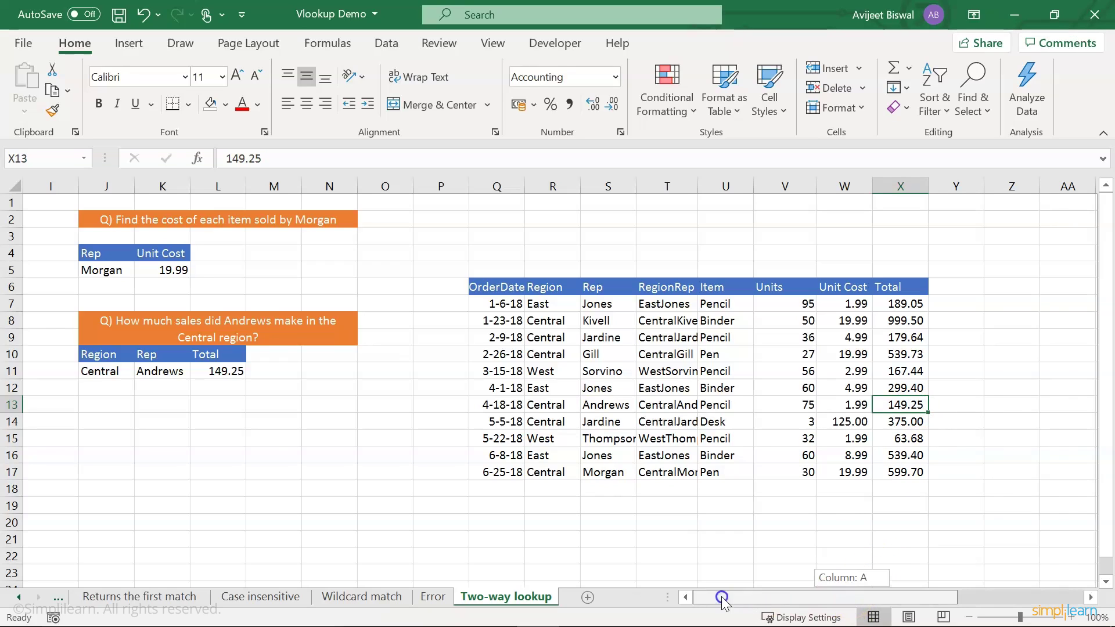
- Go back to the Data sheet and review its order table from the header row down
click(722, 597)
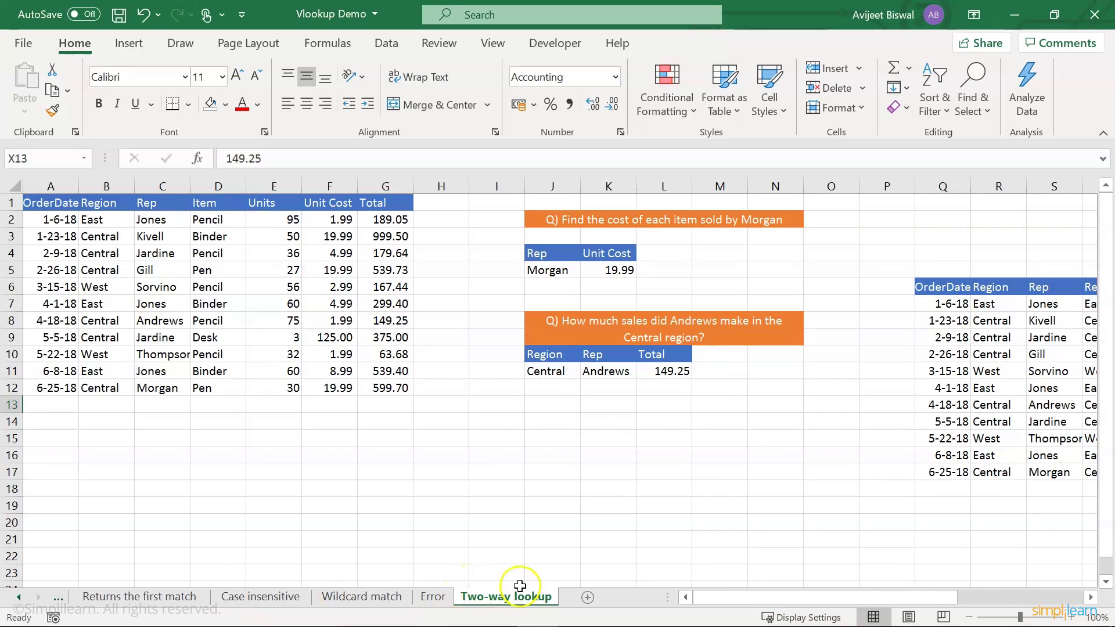
click(291, 597)
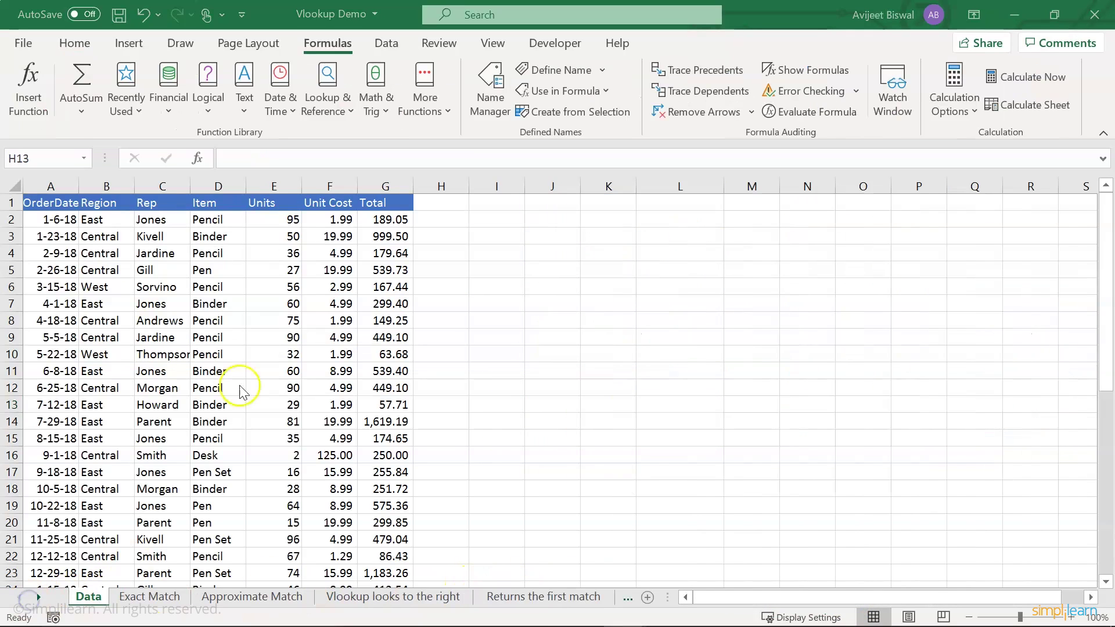
click(208, 303)
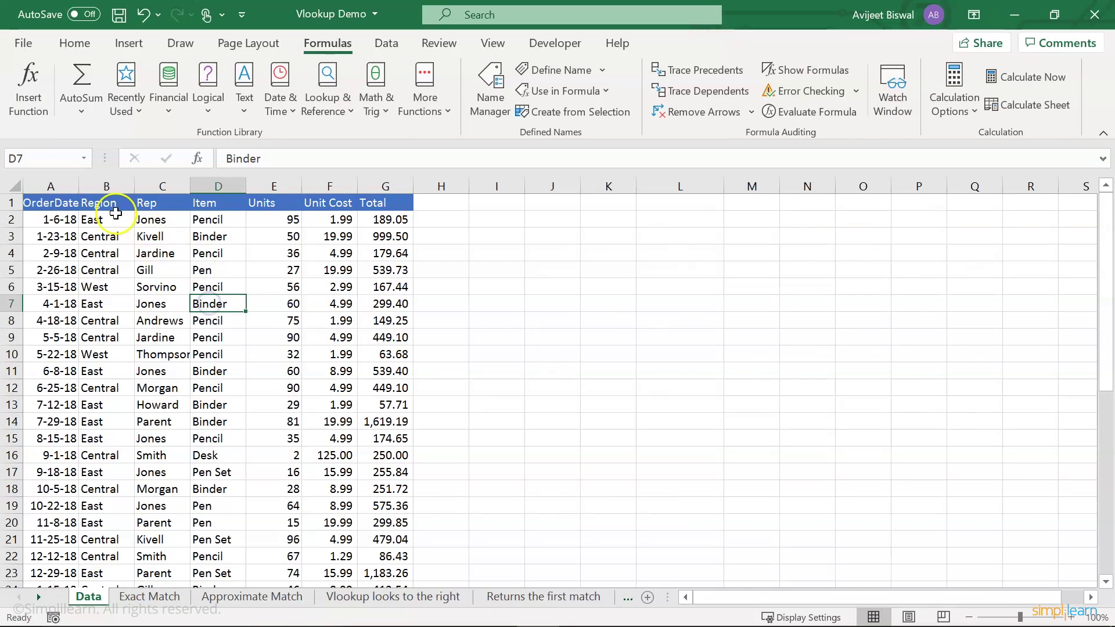
drag(40, 203, 380, 540)
- On the Exact Match sheet, view the VLOOKUP function's argument fields for cell M20 and cancel without inserting it
click(147, 597)
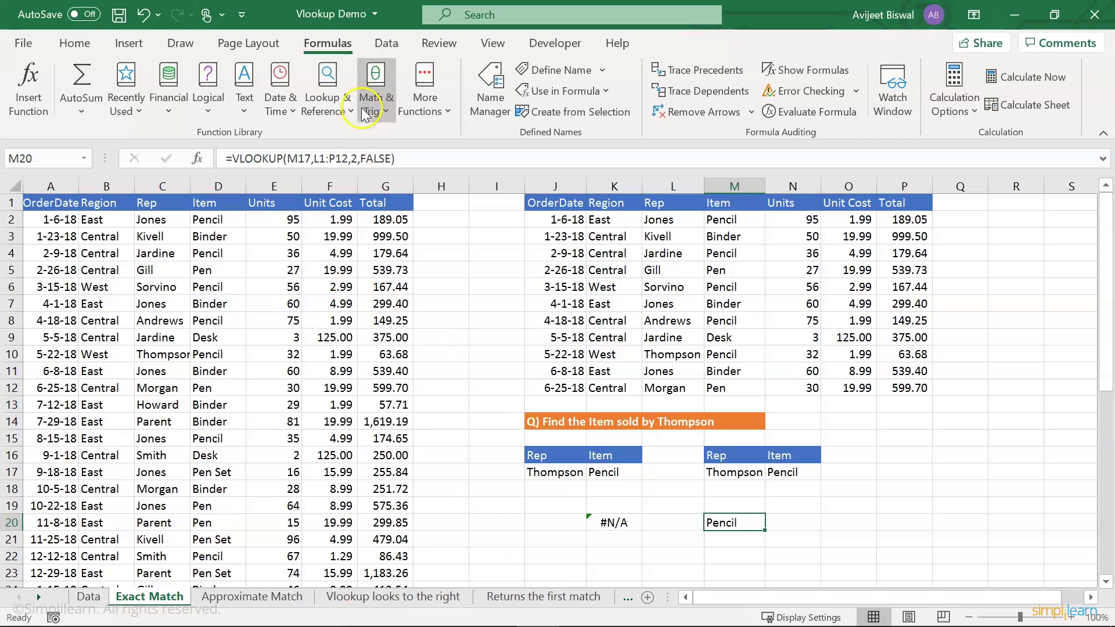
click(343, 102)
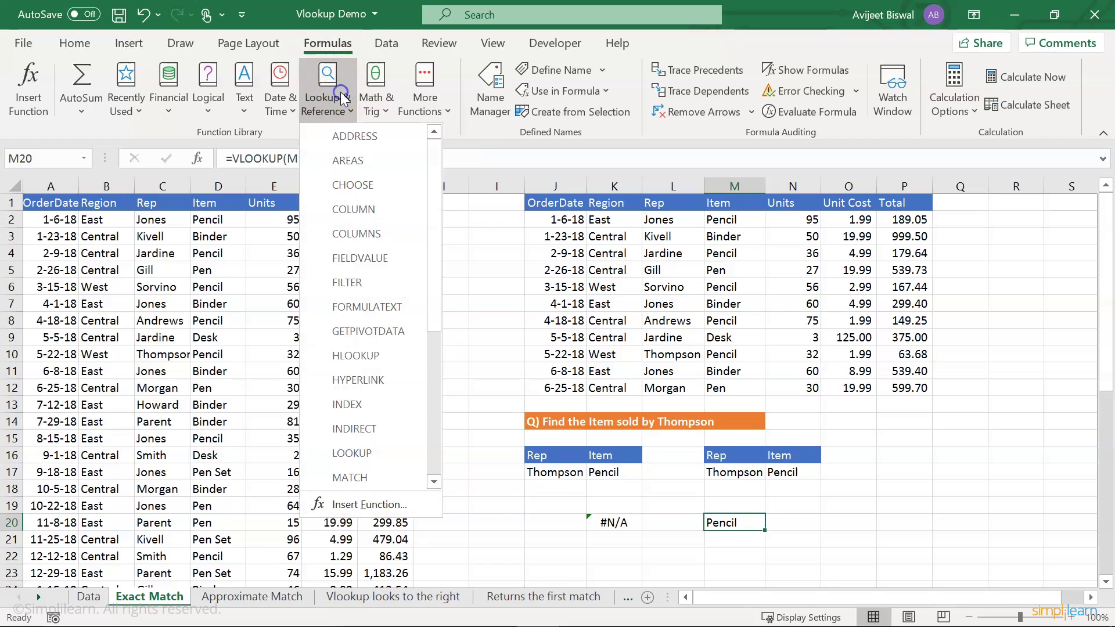
drag(433, 182, 432, 325)
click(382, 431)
drag(482, 235, 935, 243)
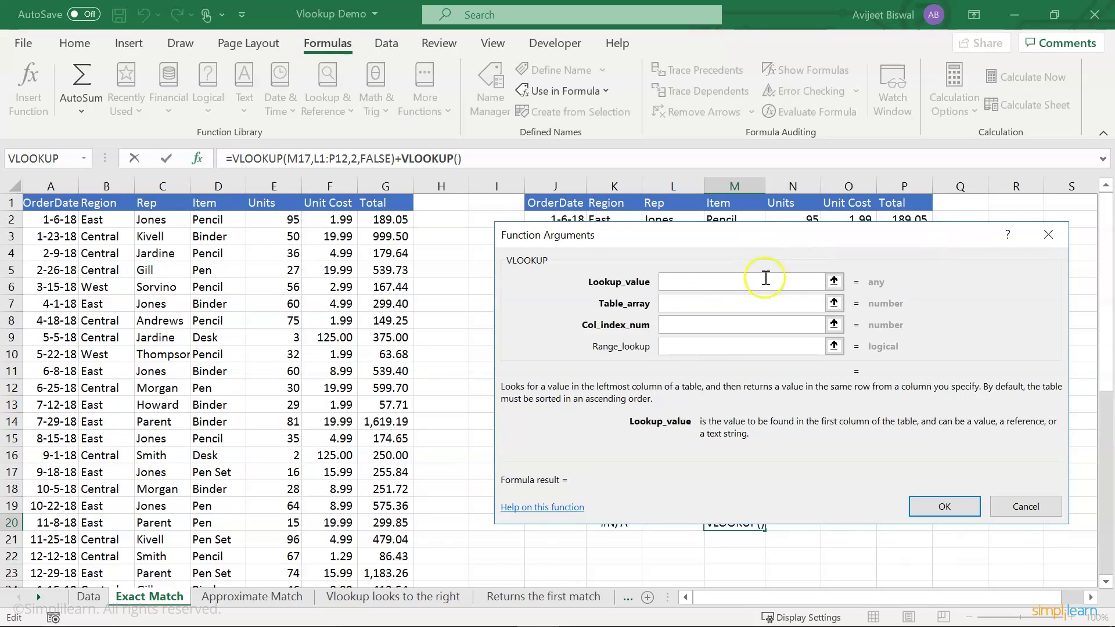
drag(668, 272, 557, 269)
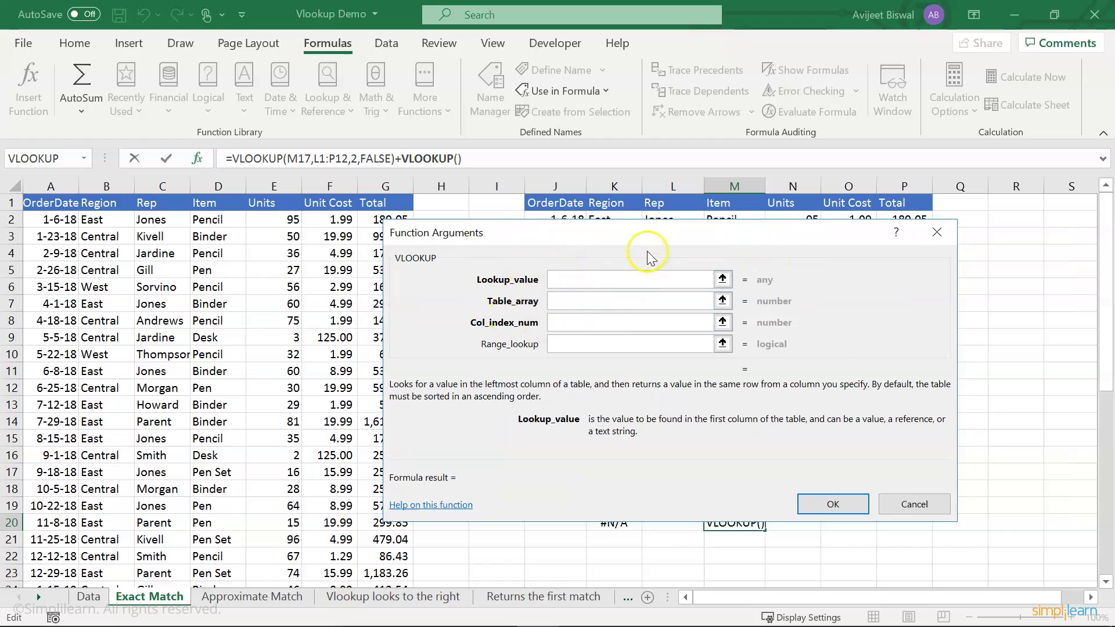
drag(652, 239, 601, 250)
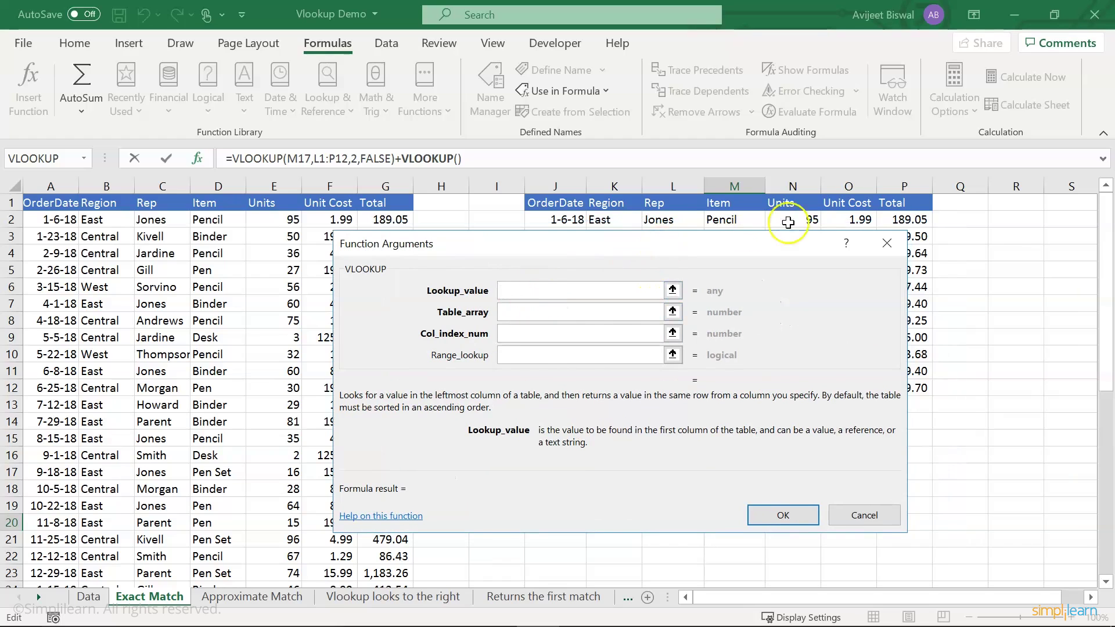
click(854, 509)
- Review the lookup examples on the Approximate Match, Vlookup looks to the right and Returns the first match sheets
click(252, 597)
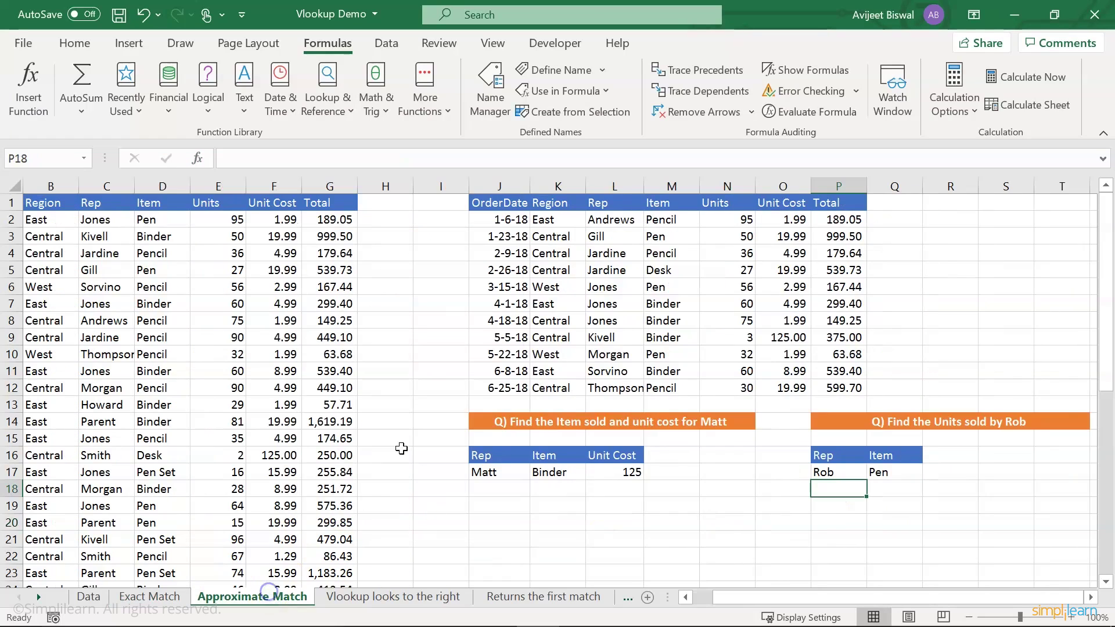
click(503, 472)
click(830, 476)
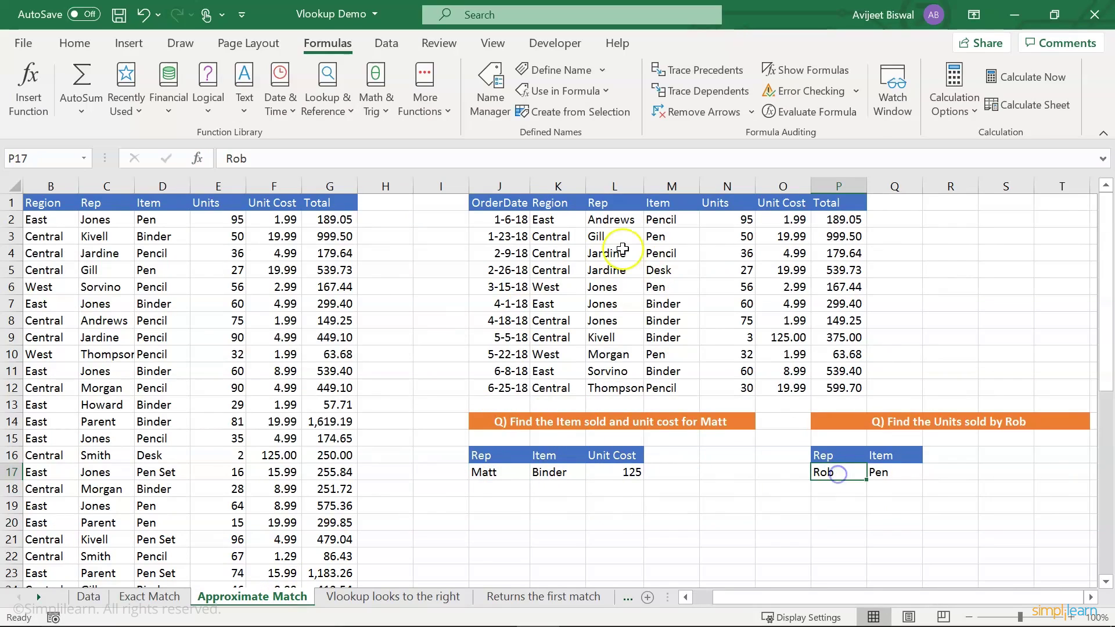
drag(598, 203, 623, 384)
click(361, 597)
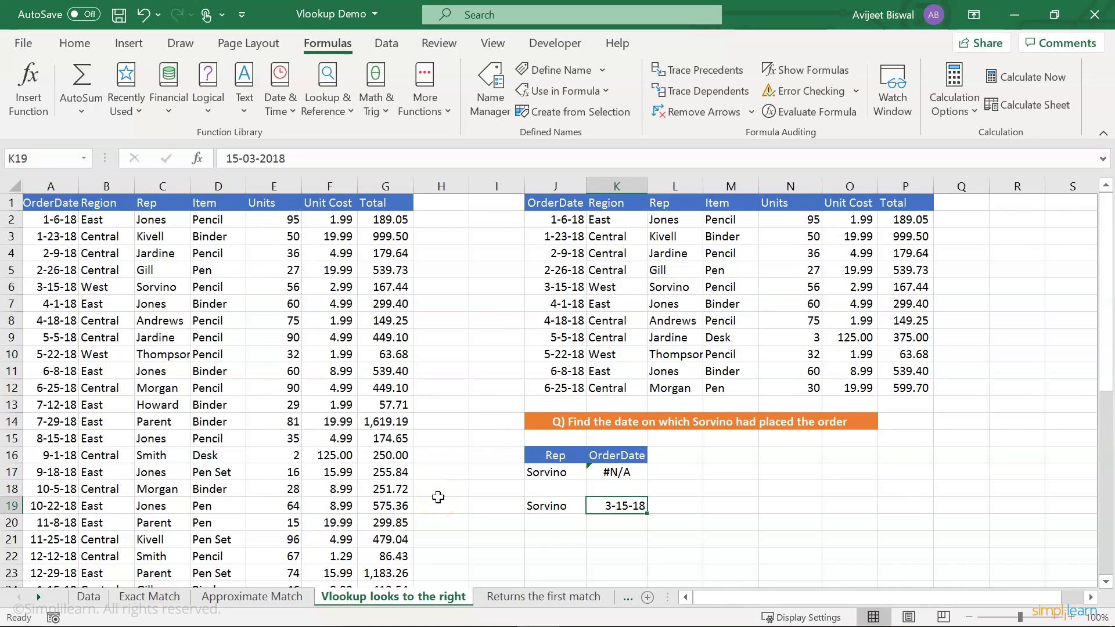
click(522, 598)
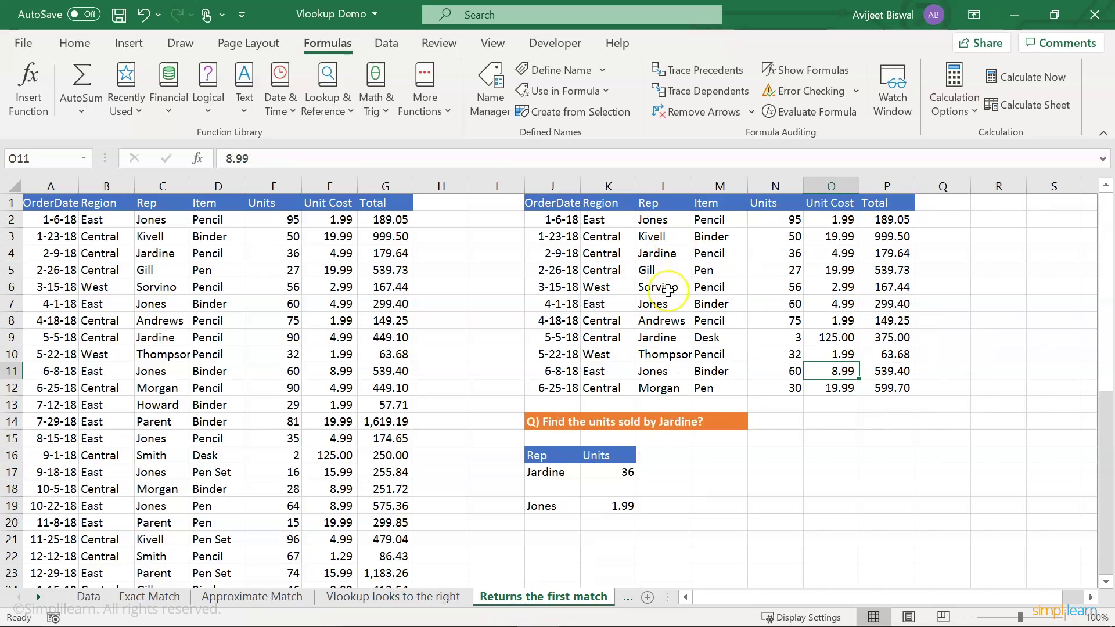
- On the Case insensitive sheet, compare the uppercase rep's entry in row 13 with the mixed-case entry in row 5
click(628, 597)
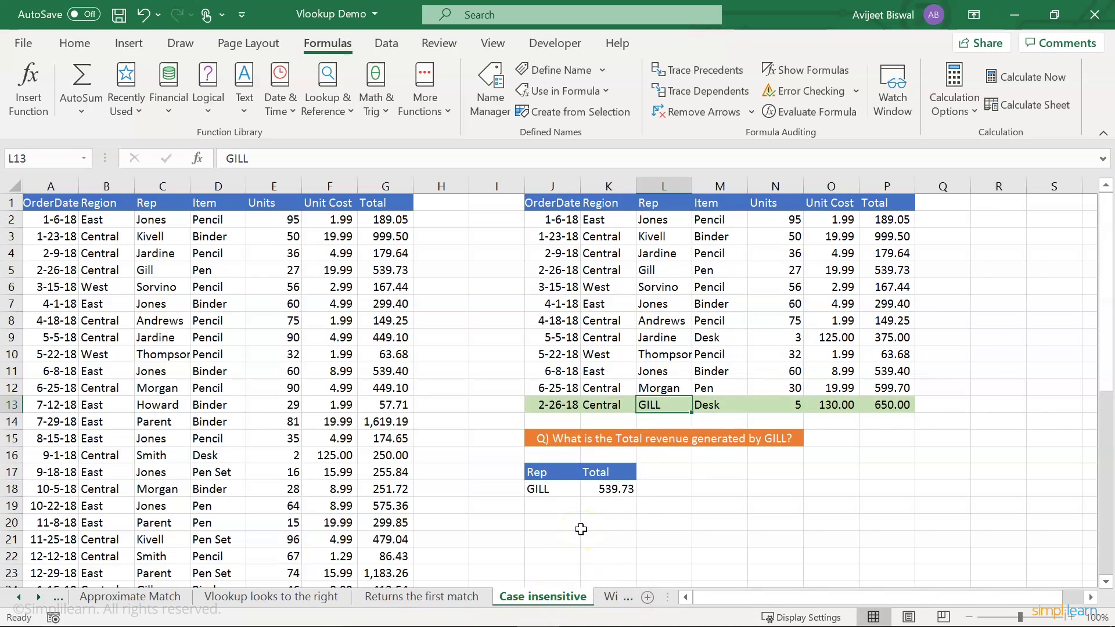
drag(551, 407, 785, 386)
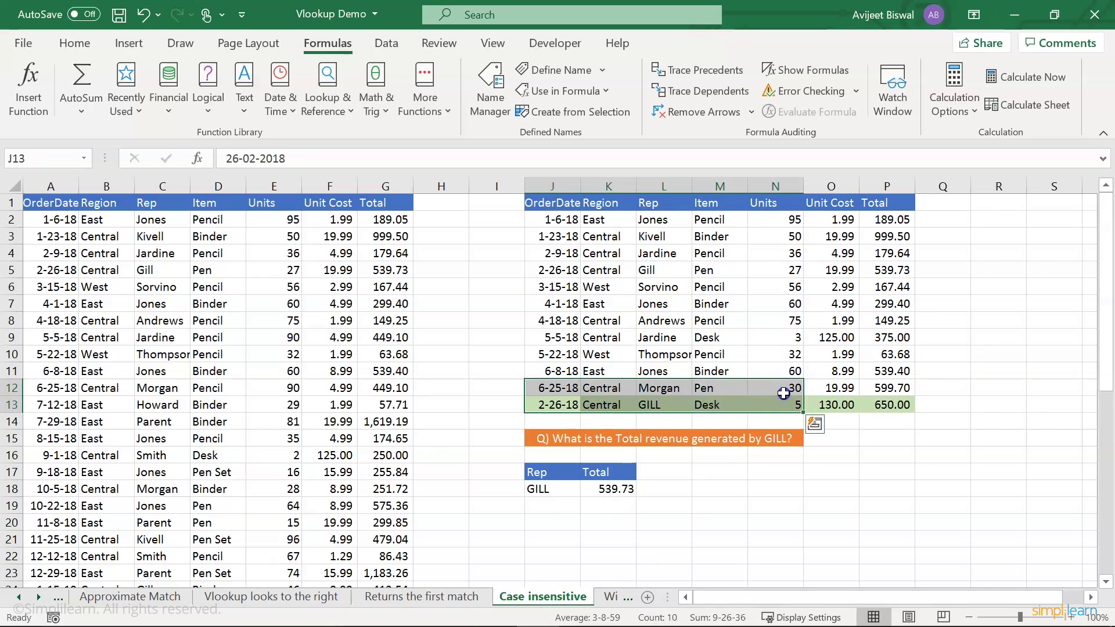
click(654, 409)
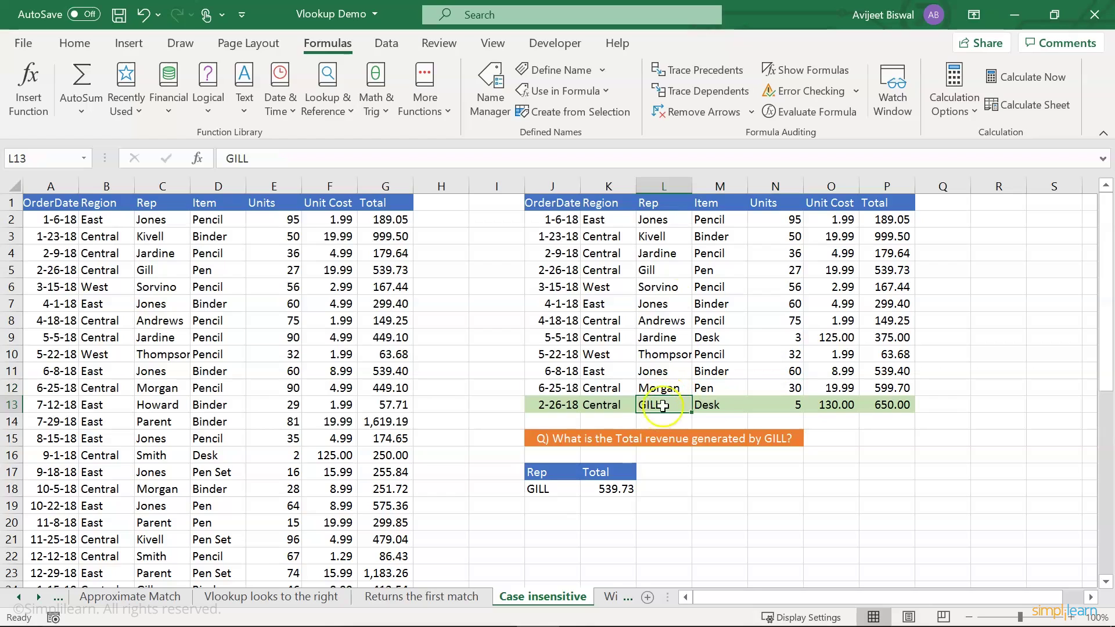
drag(663, 271, 873, 273)
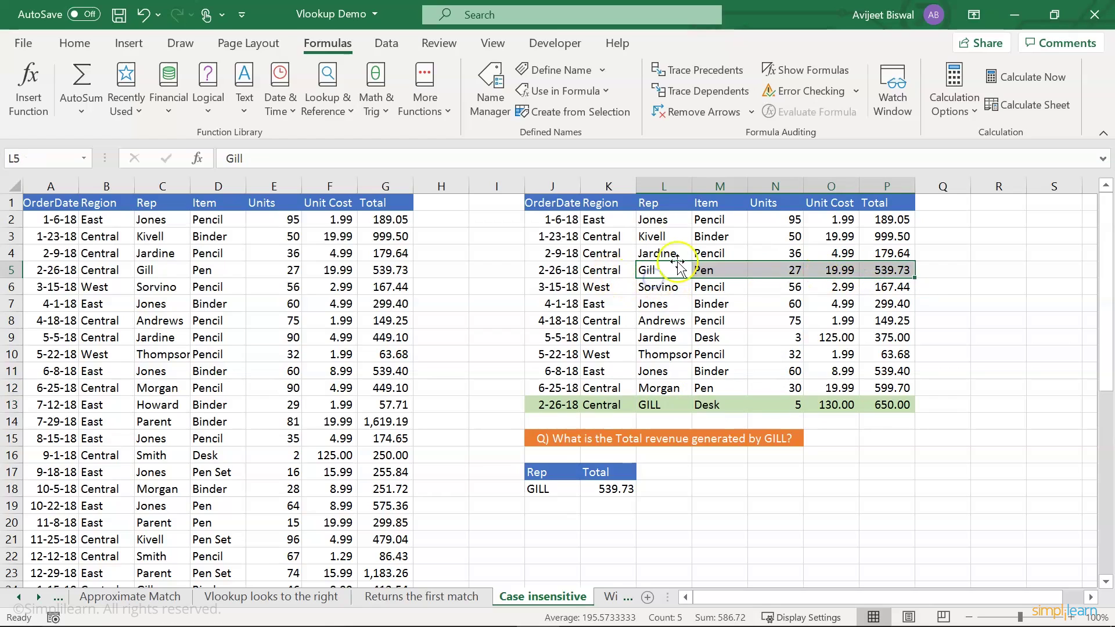
click(697, 257)
click(663, 273)
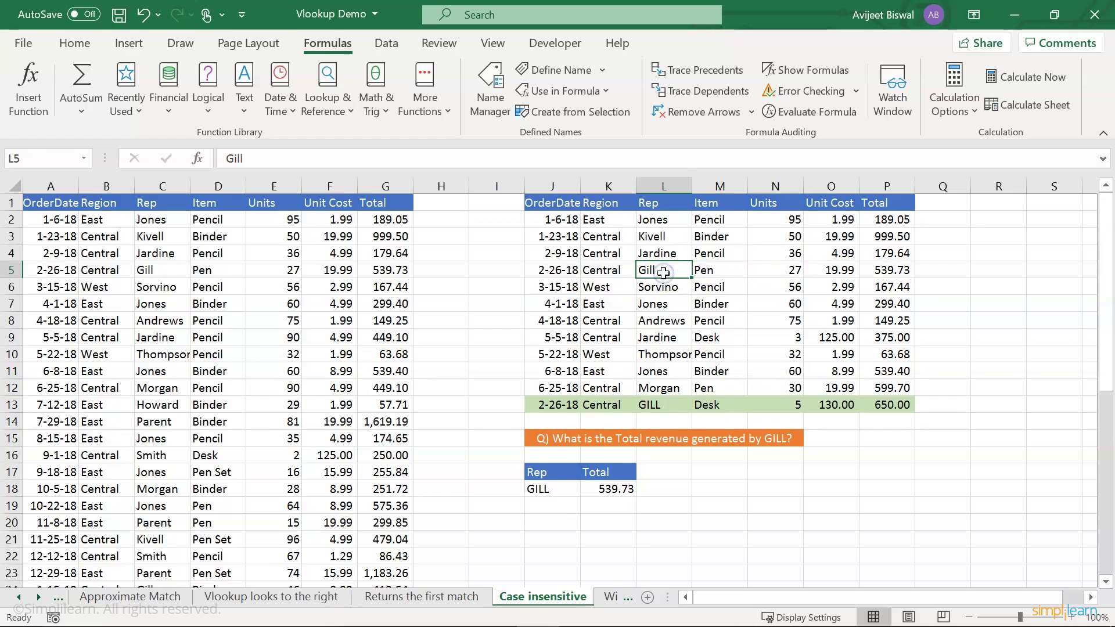
- Review the Wildcard match and Error examples and return to the Two-way lookup sheet
click(612, 597)
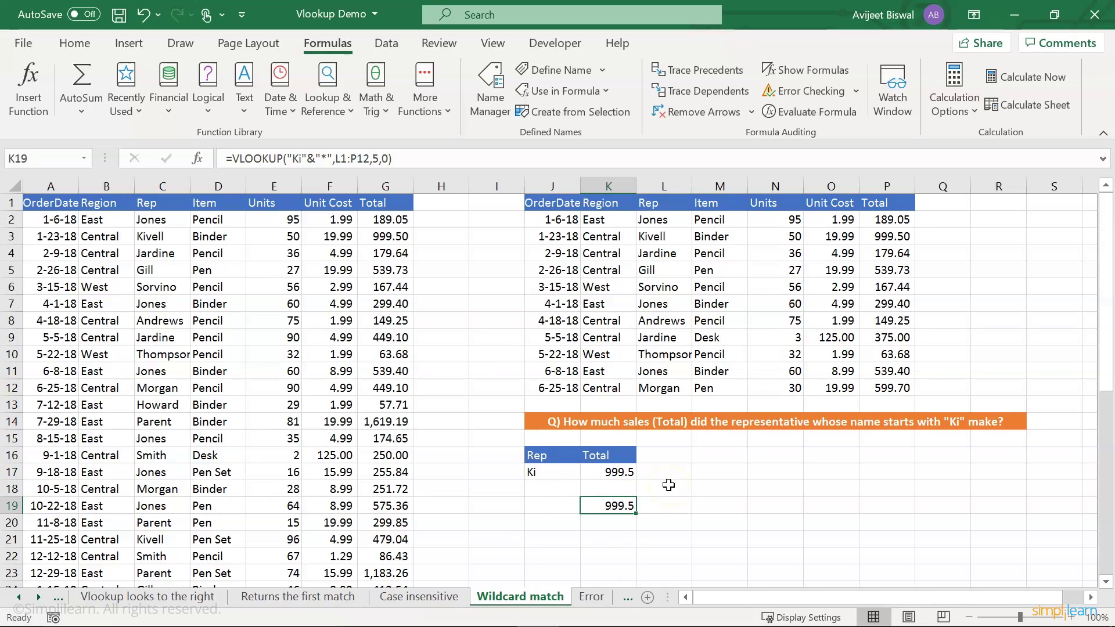
click(587, 598)
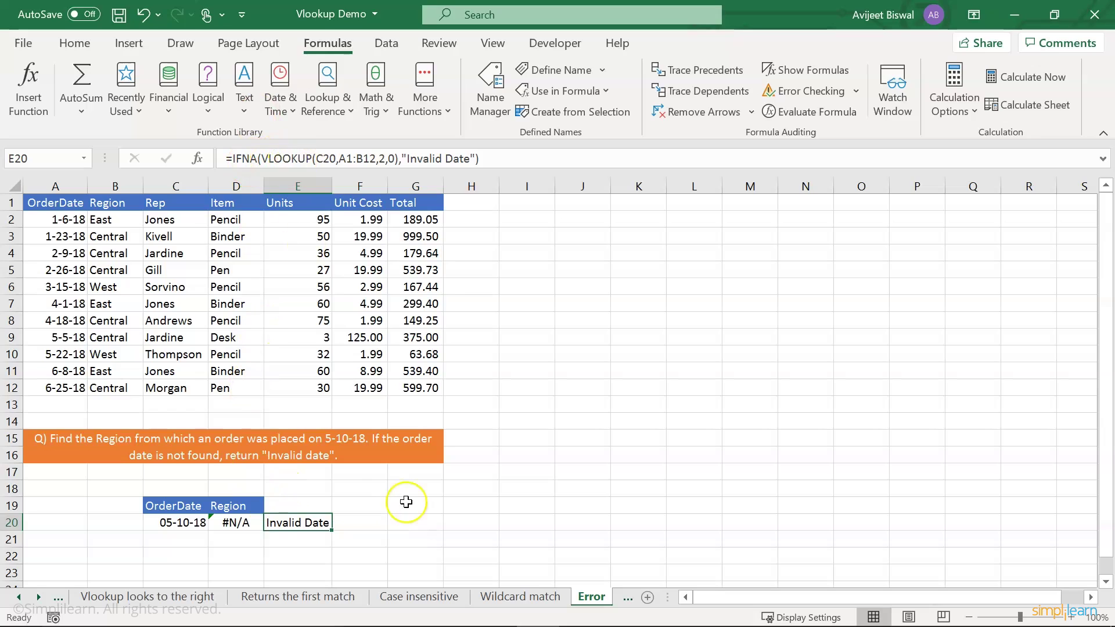
click(619, 598)
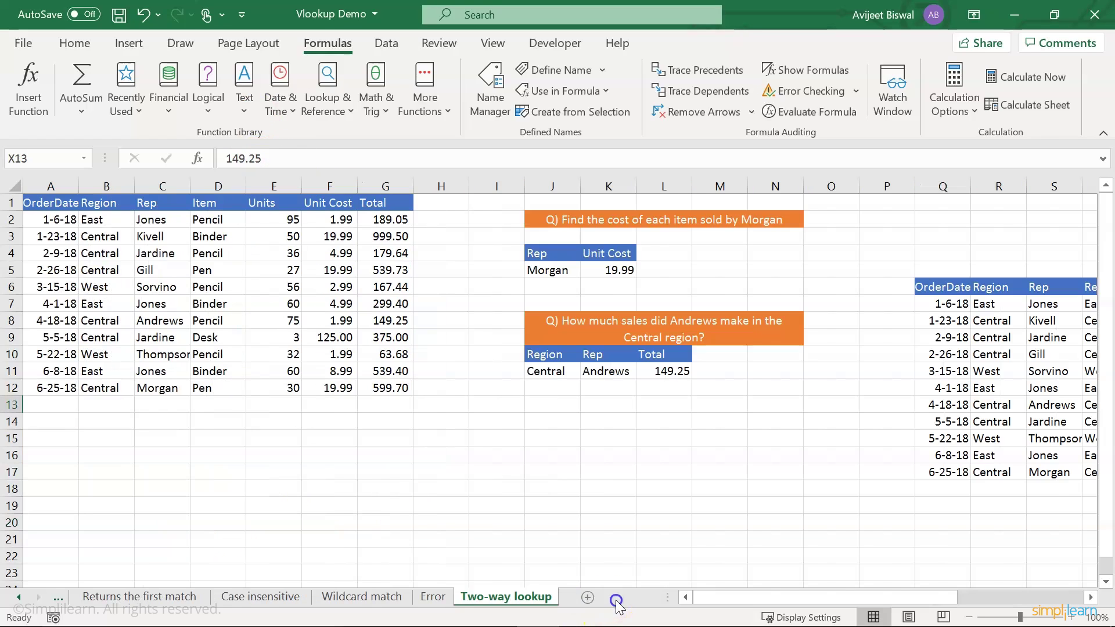